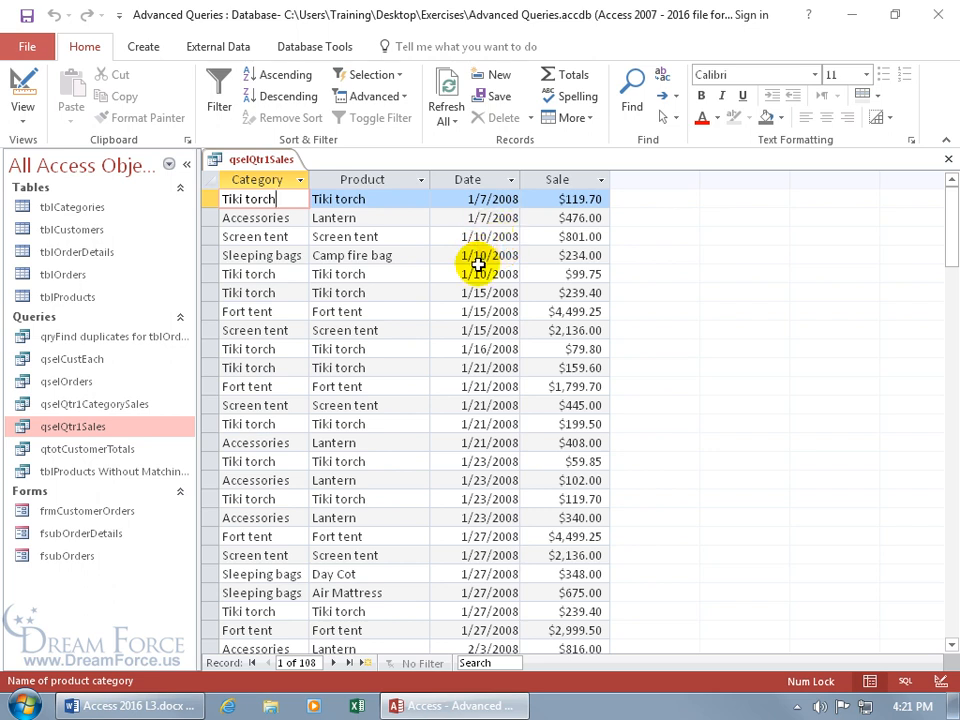
# Step: Sort the qselQtr1Sales query by Product from A to Z and close it, saving the design changes
pyautogui.click(421, 182)
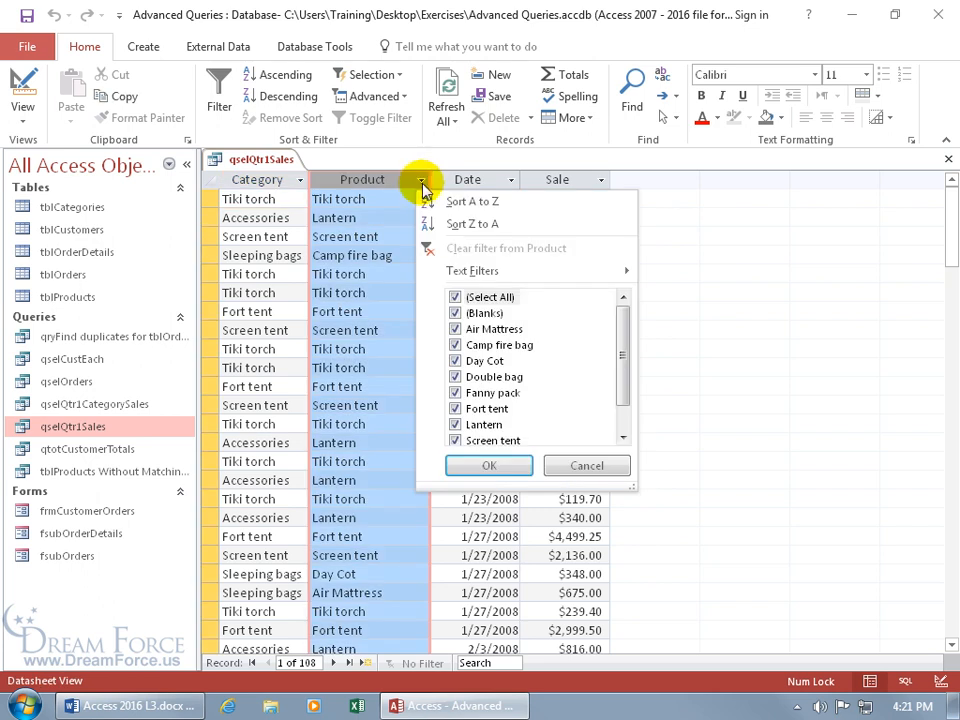
pyautogui.click(450, 203)
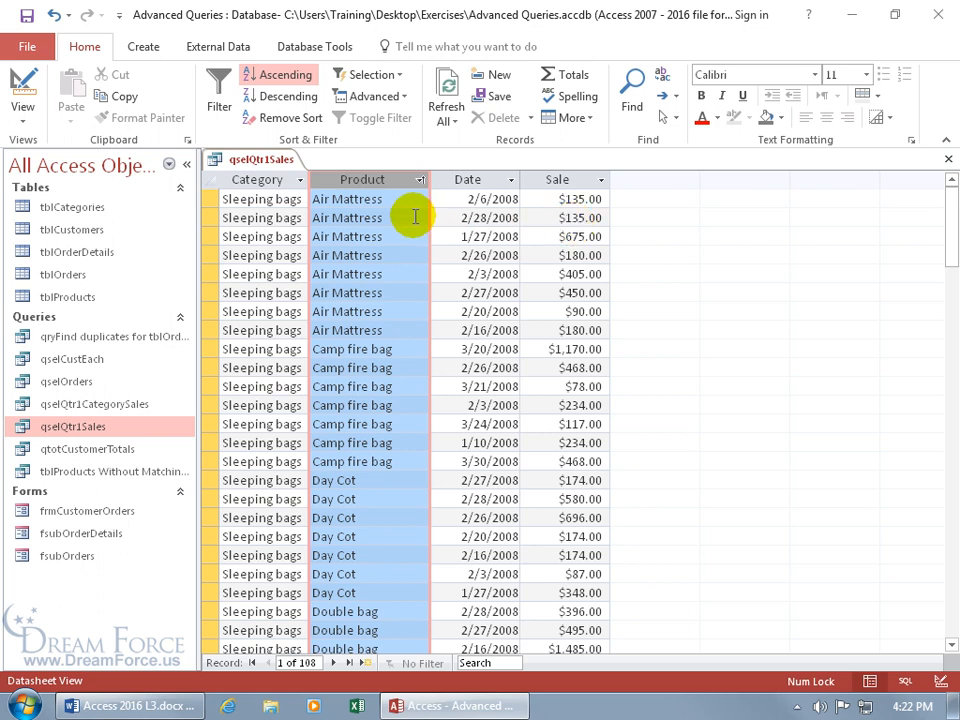
pyautogui.click(442, 236)
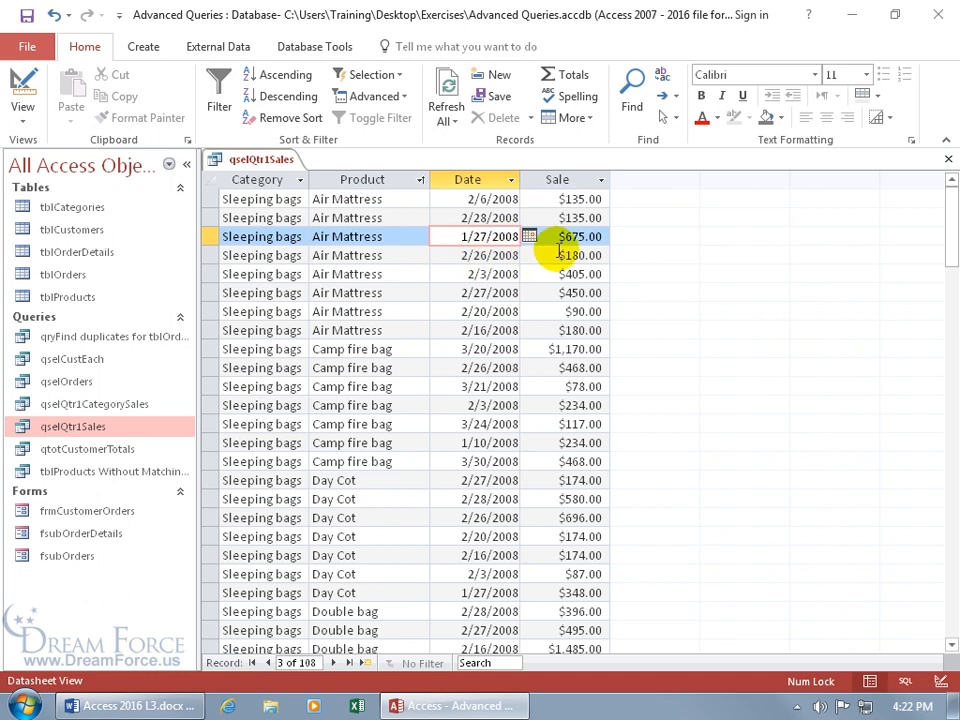
pyautogui.click(487, 199)
pyautogui.click(479, 216)
pyautogui.click(476, 254)
pyautogui.click(474, 274)
pyautogui.click(474, 292)
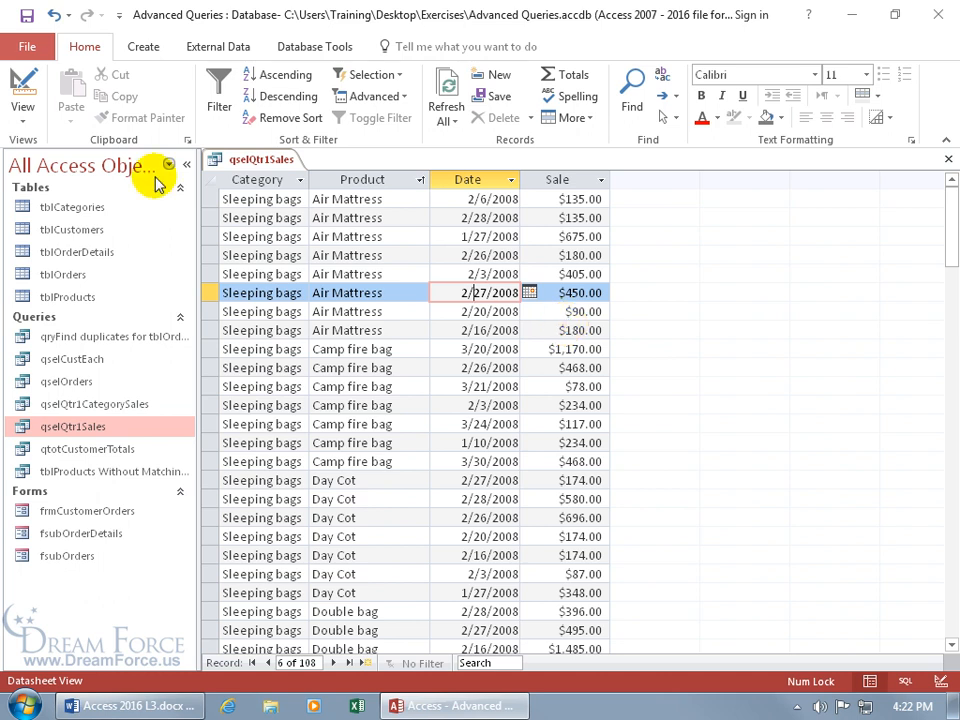
pyautogui.click(947, 159)
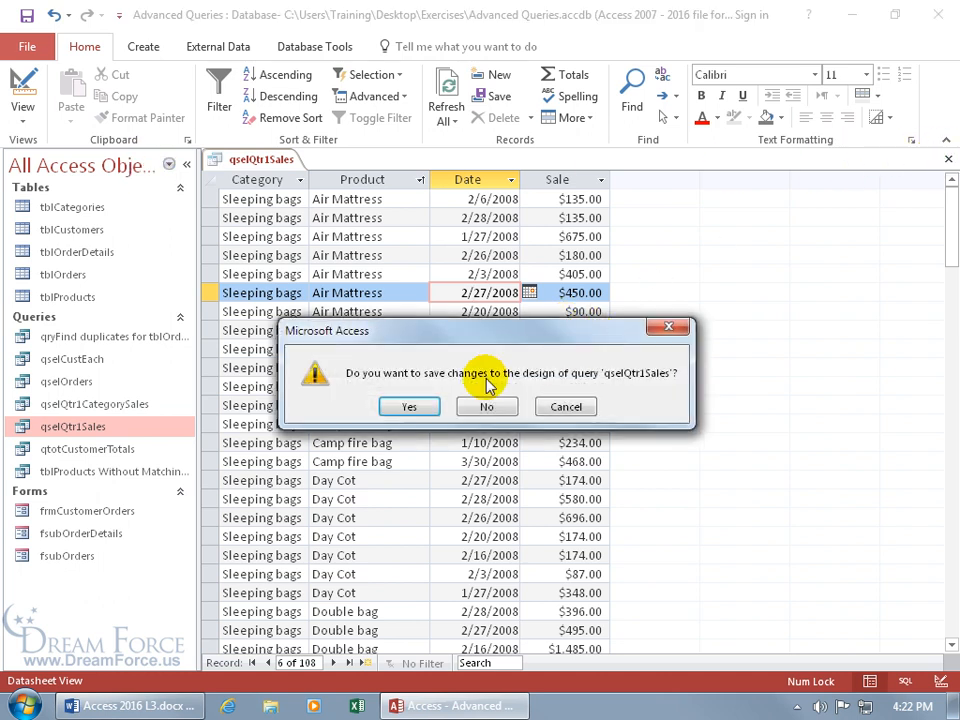
pyautogui.click(410, 406)
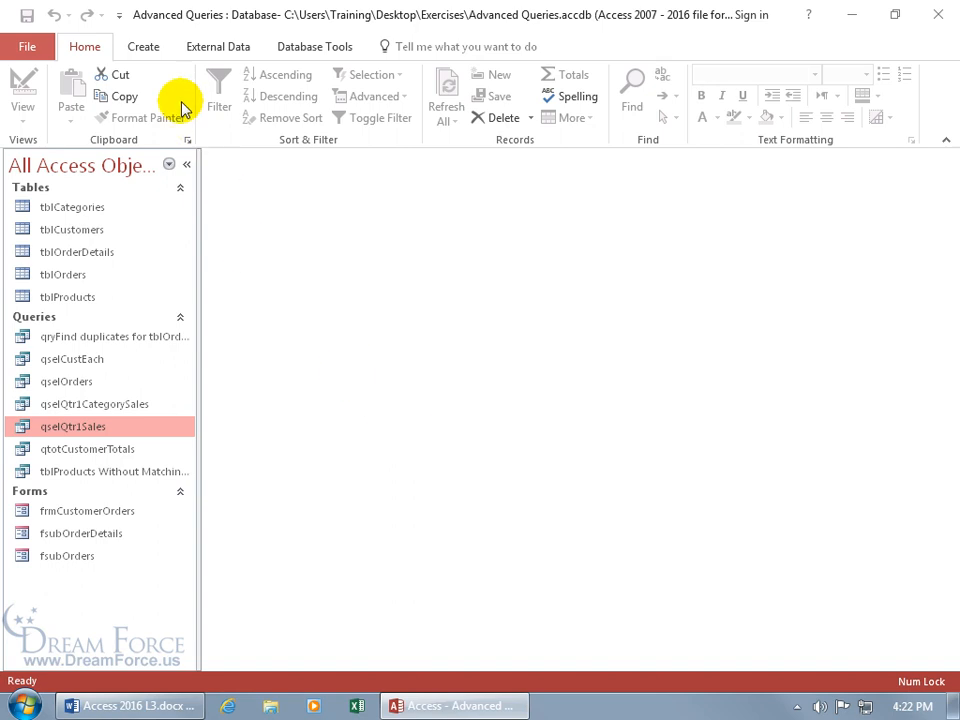
# Step: Start a new crosstab query with the Crosstab Query Wizard, using the qselQtr1Sales query as its source
pyautogui.click(143, 47)
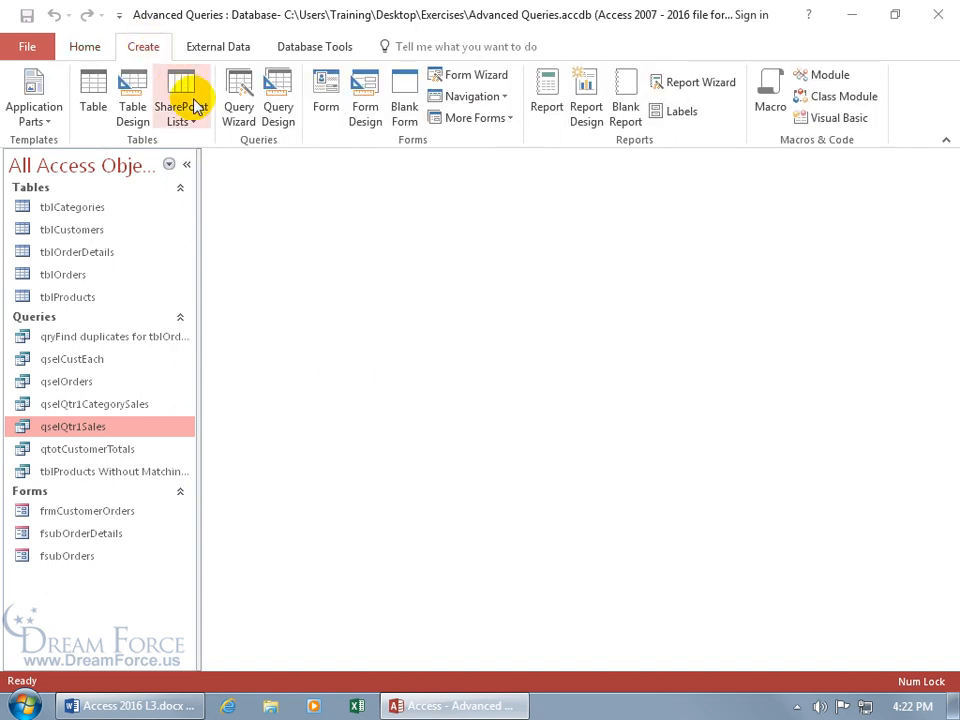
pyautogui.click(240, 106)
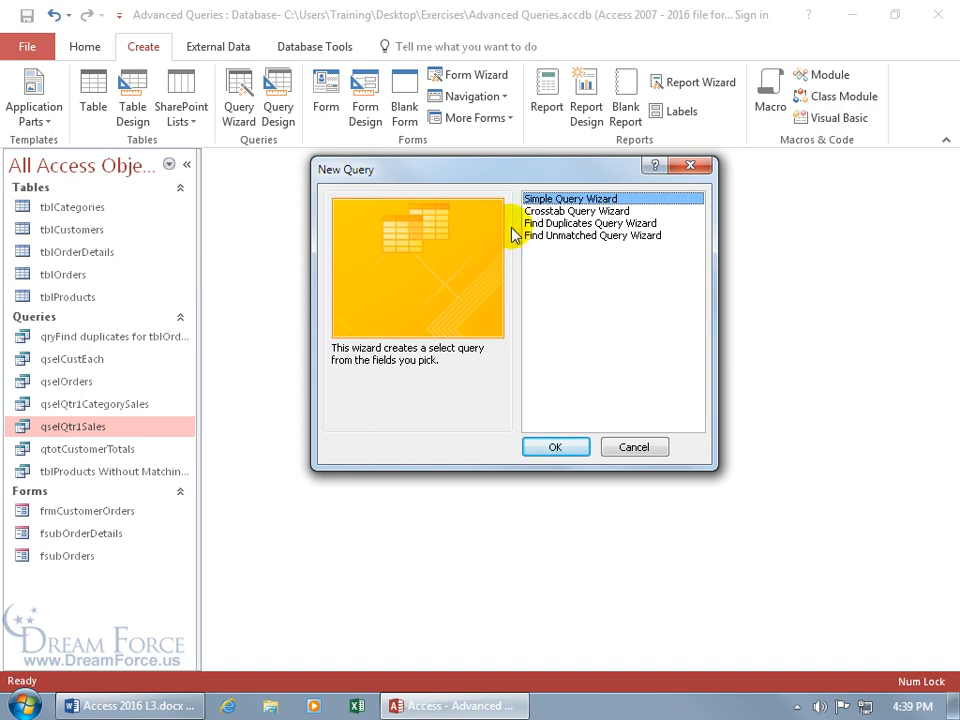
pyautogui.click(550, 212)
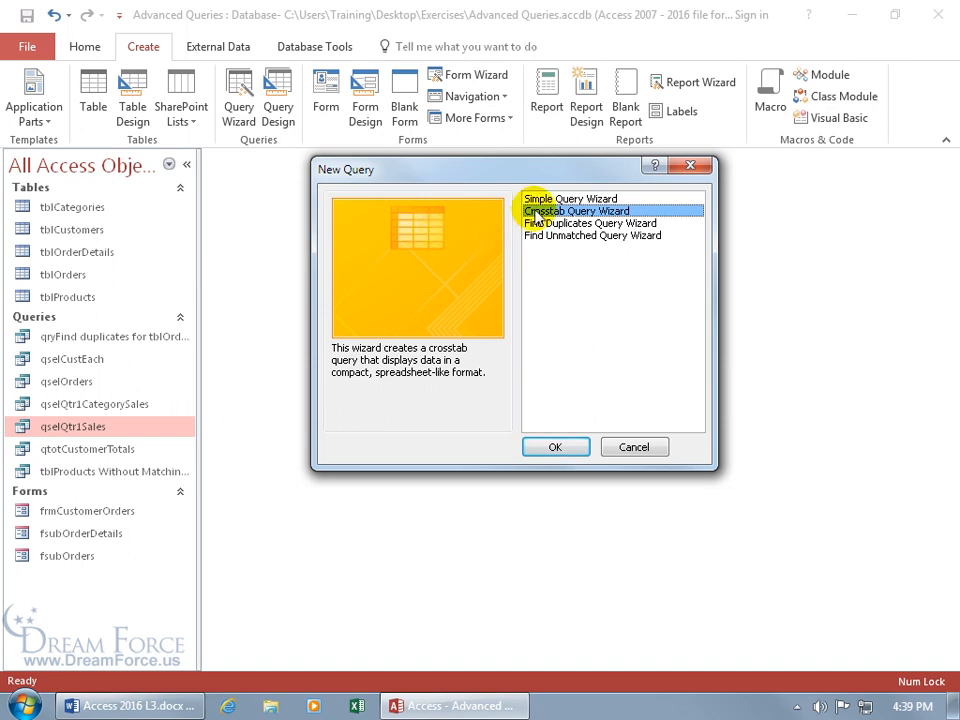
pyautogui.click(555, 447)
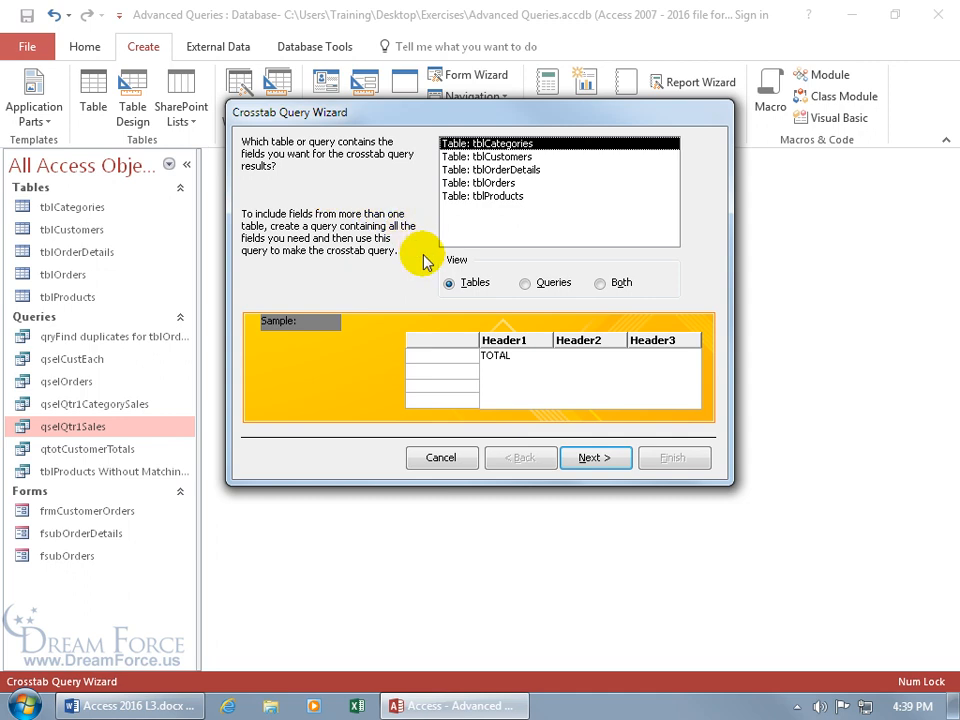
pyautogui.click(527, 284)
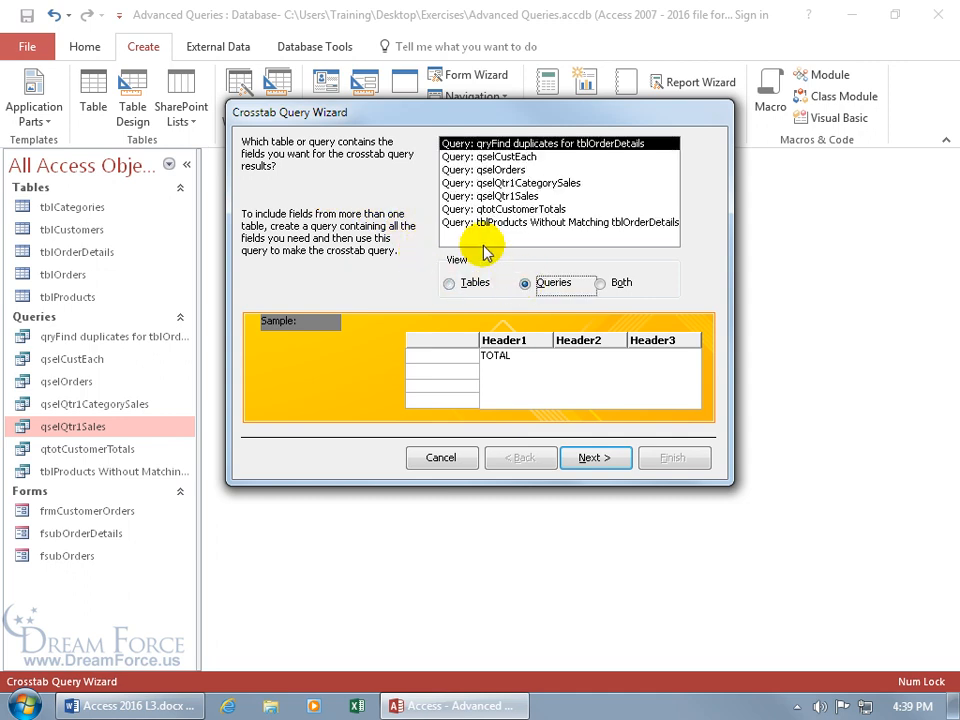
pyautogui.click(509, 197)
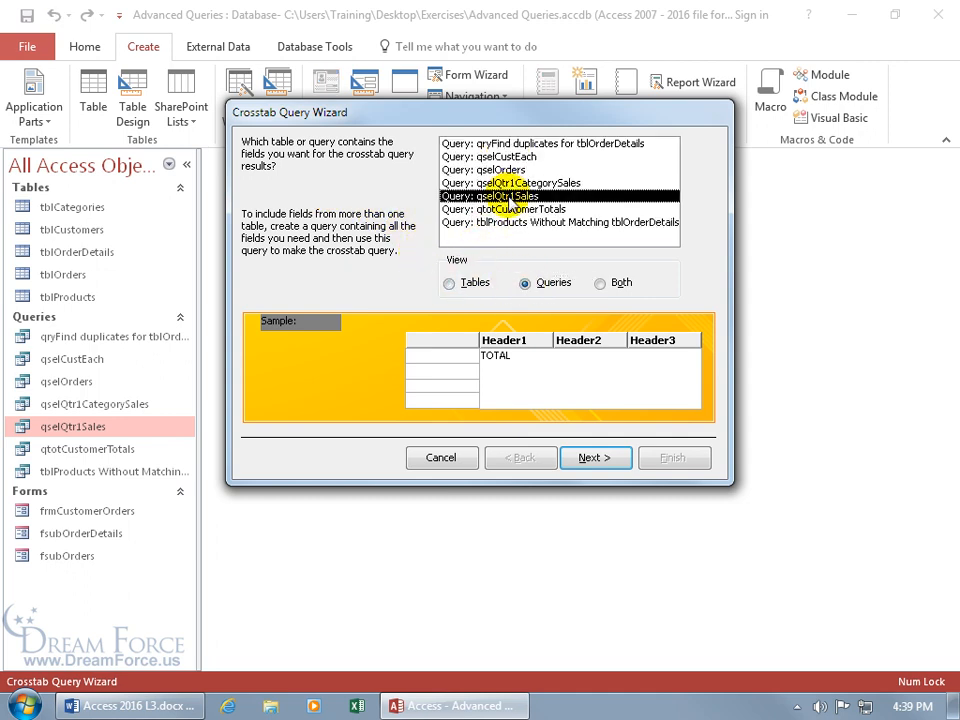
pyautogui.click(592, 457)
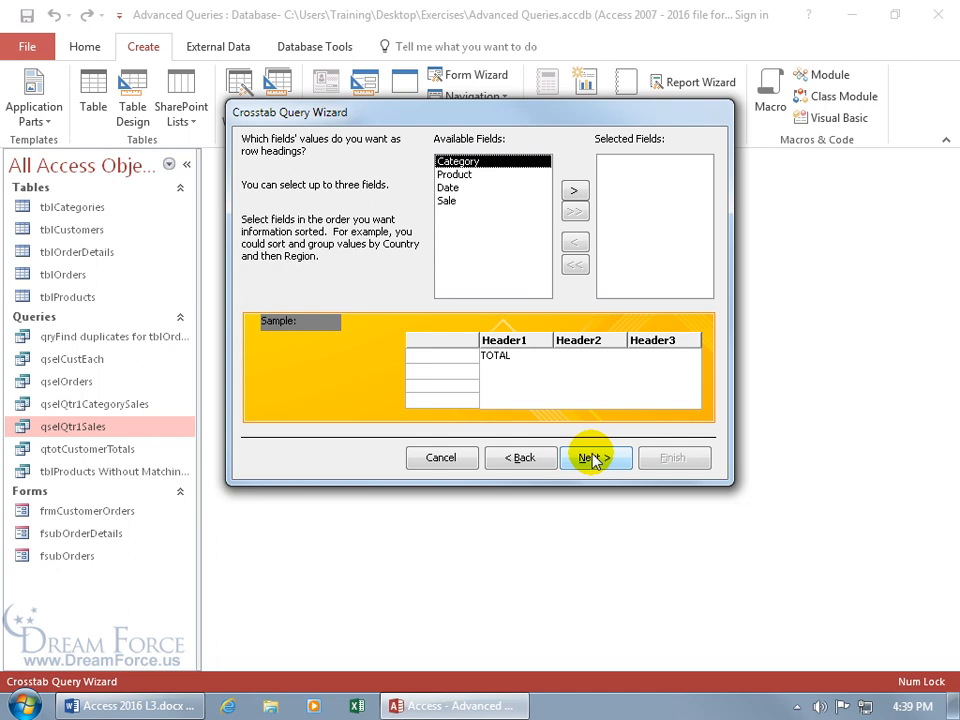
pyautogui.click(540, 457)
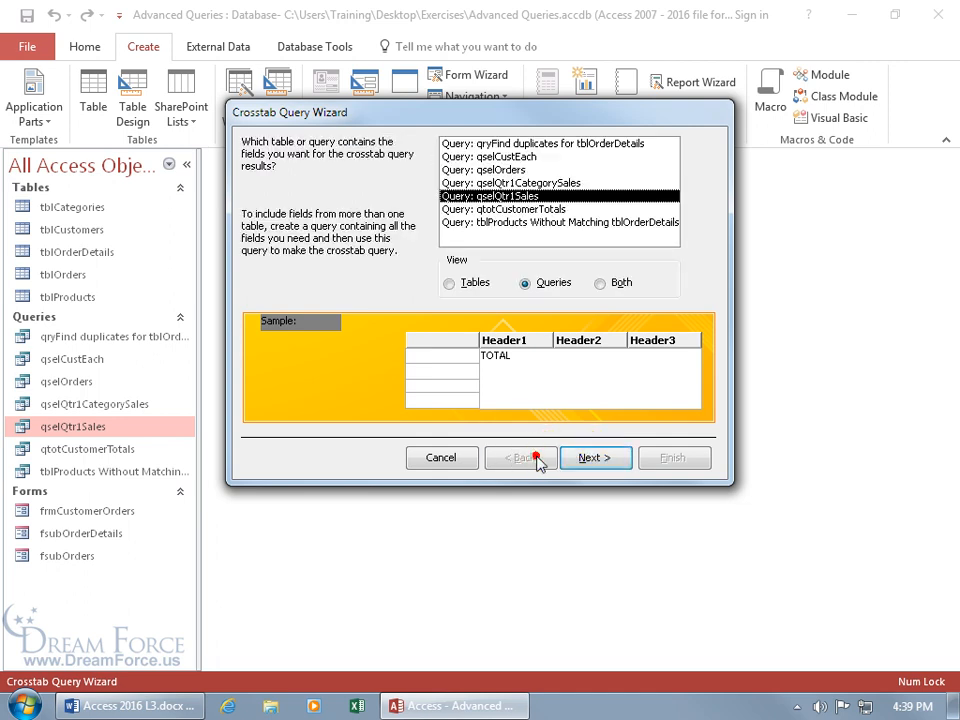
pyautogui.doubleClick(500, 203)
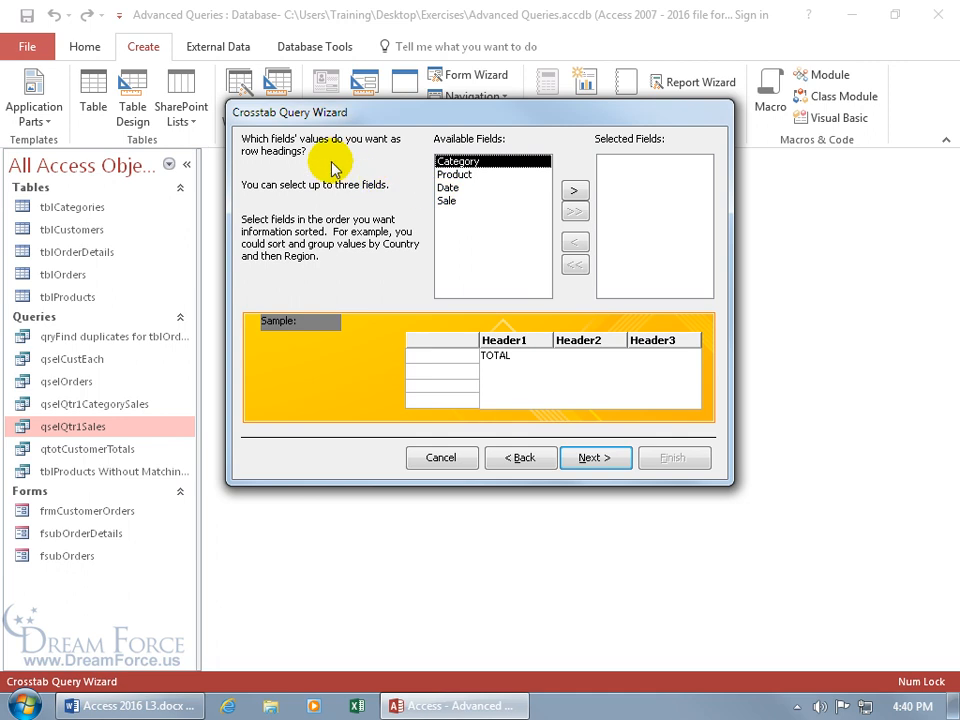
# Step: Use the Category and Product fields, in that order, as the crosstab's row headings
pyautogui.doubleClick(460, 161)
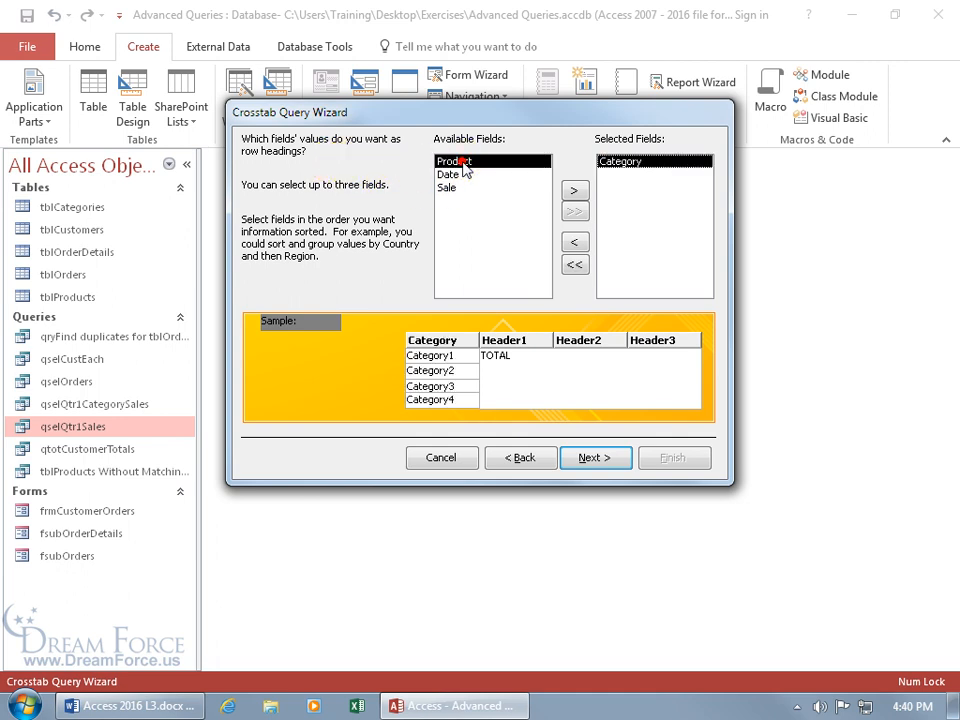
pyautogui.doubleClick(459, 163)
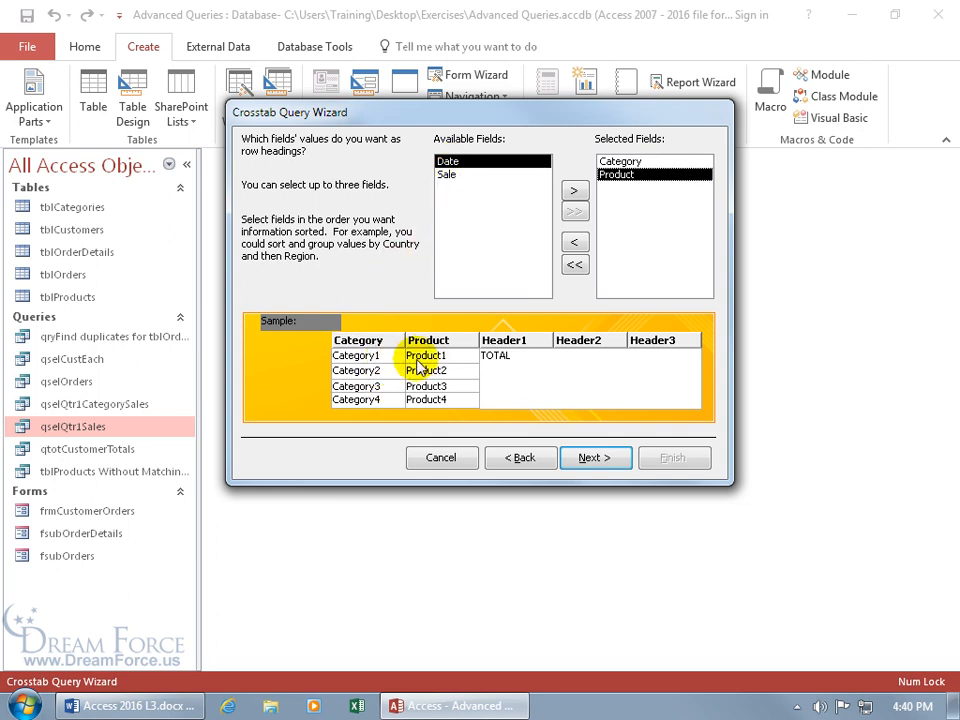
pyautogui.click(585, 460)
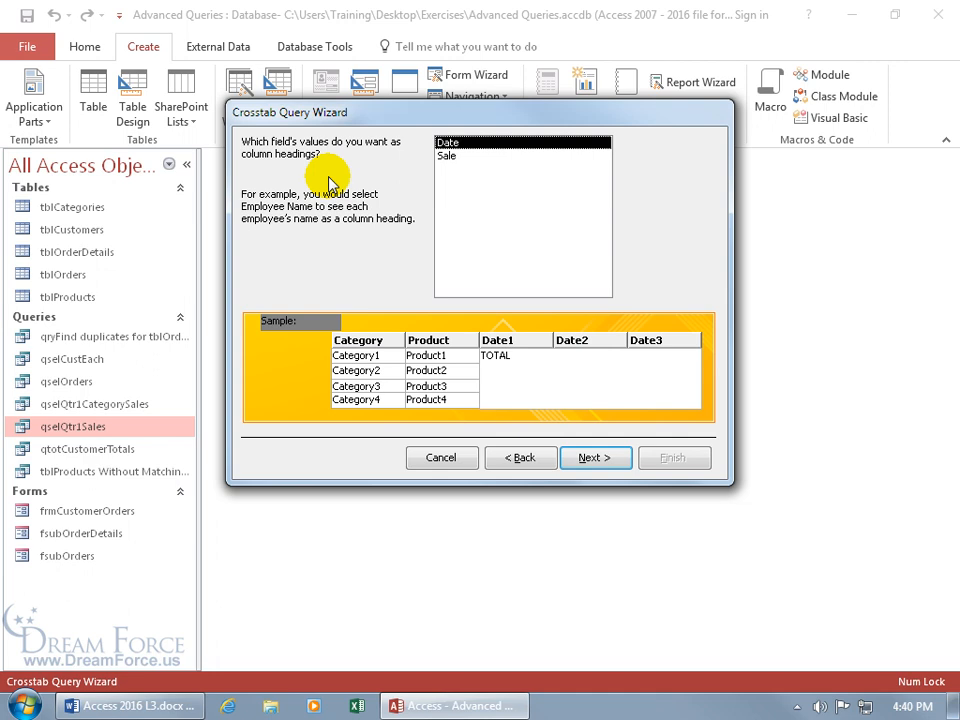
# Step: Use the Date field as the crosstab's column headings, grouped by Month
pyautogui.doubleClick(450, 145)
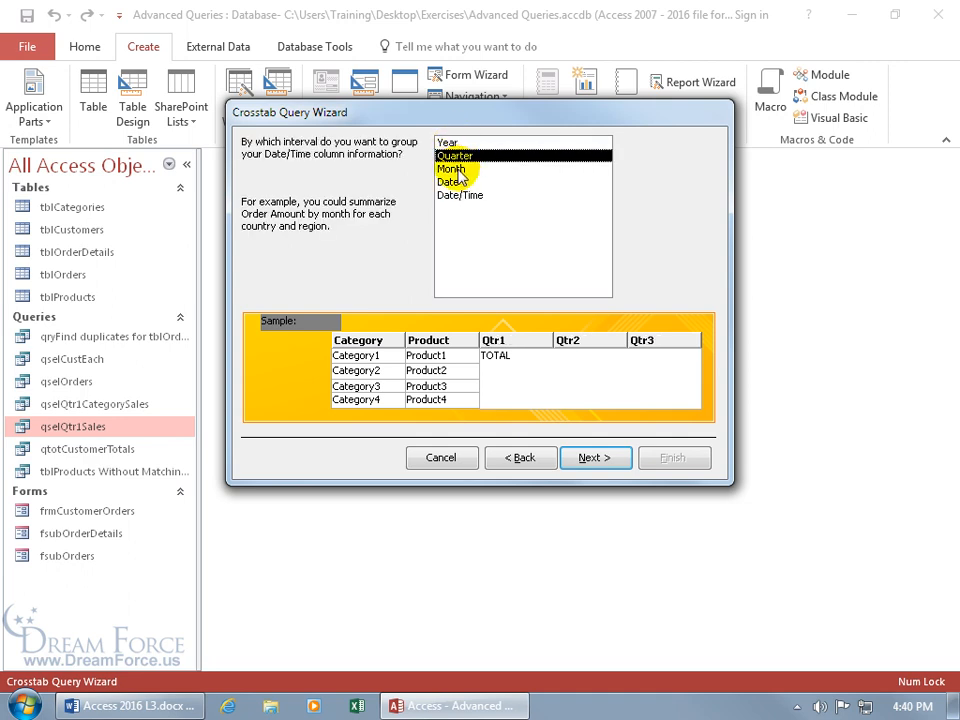
pyautogui.click(465, 170)
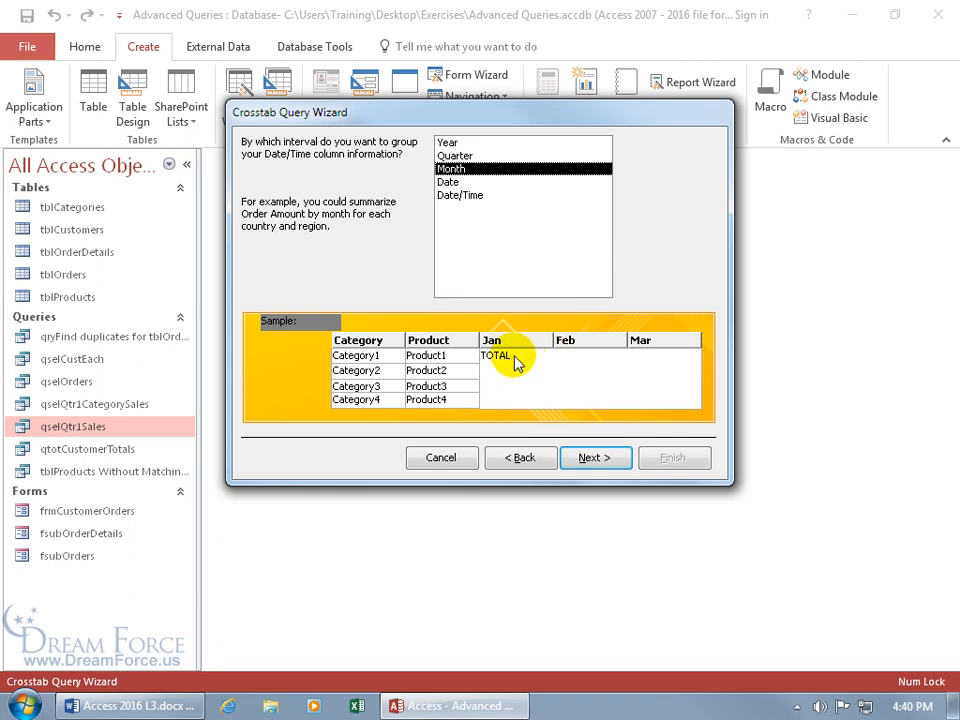
pyautogui.click(589, 460)
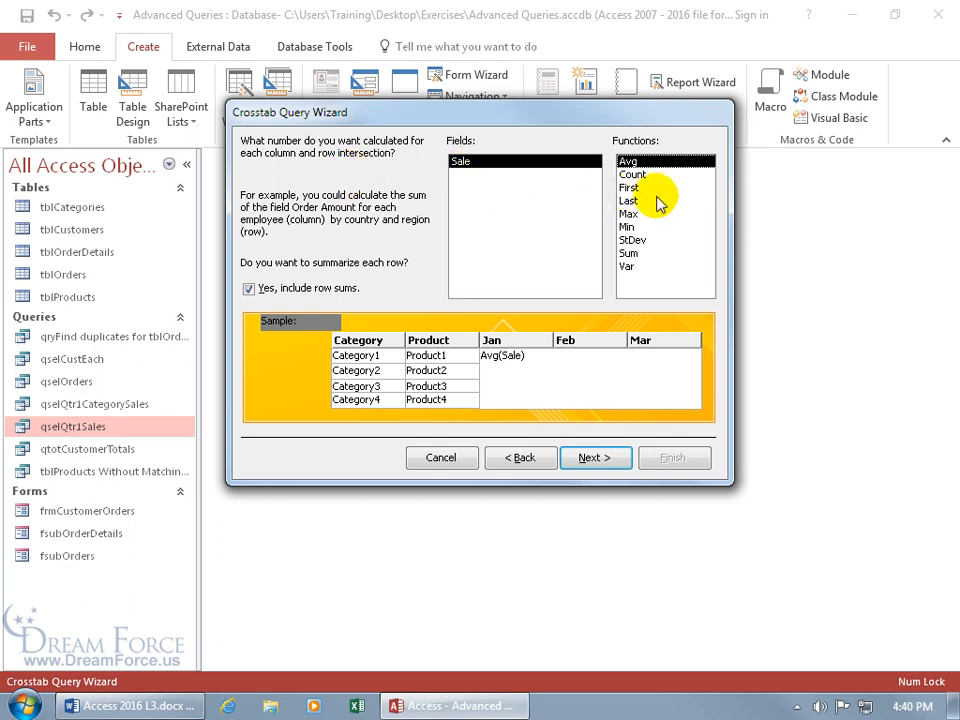
# Step: Calculate the Sum of Sale with row sums included, and finish the crosstab query under the name qselQtr1Sales_Crosstab
pyautogui.click(633, 253)
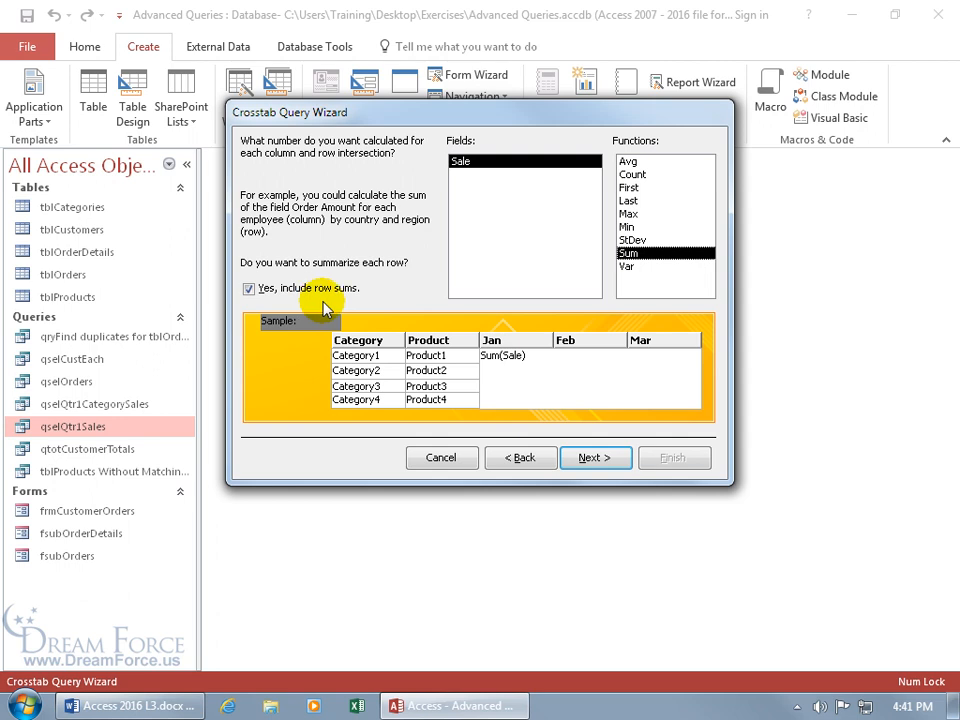
pyautogui.click(579, 458)
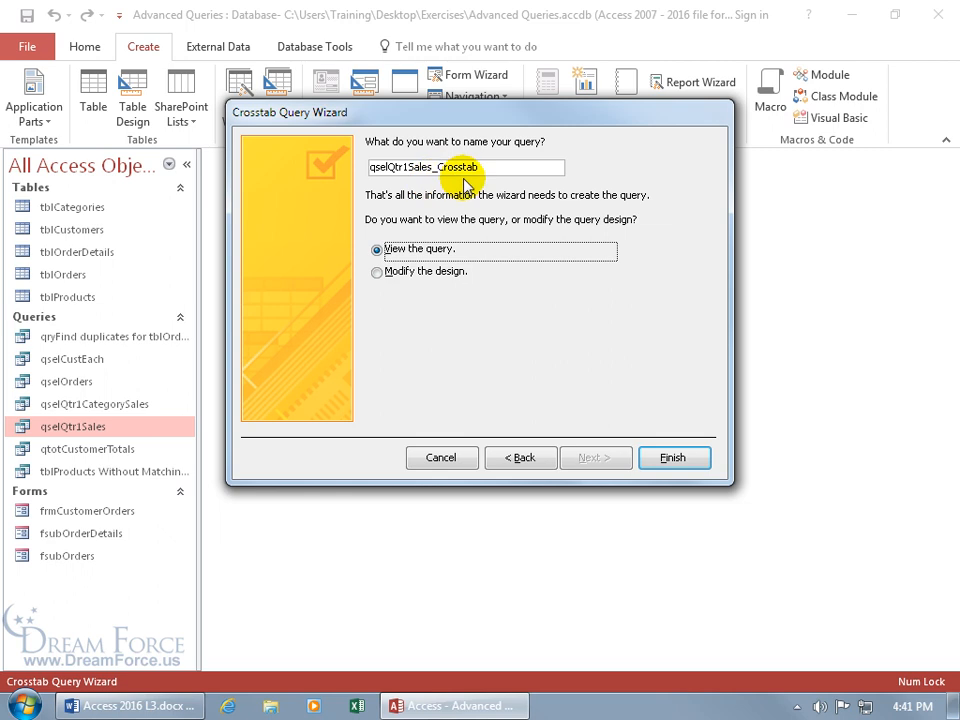
pyautogui.click(661, 457)
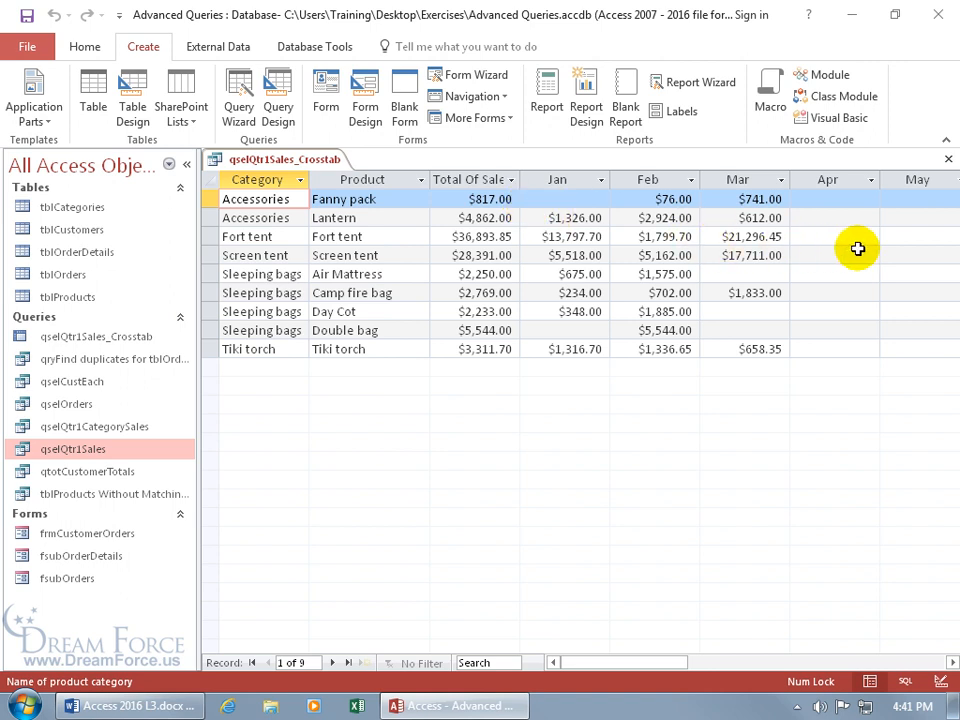
# Step: Switch the crosstab query to Design View and show the properties of the query itself
pyautogui.moveTo(664, 663); pyautogui.dragTo(619, 677)
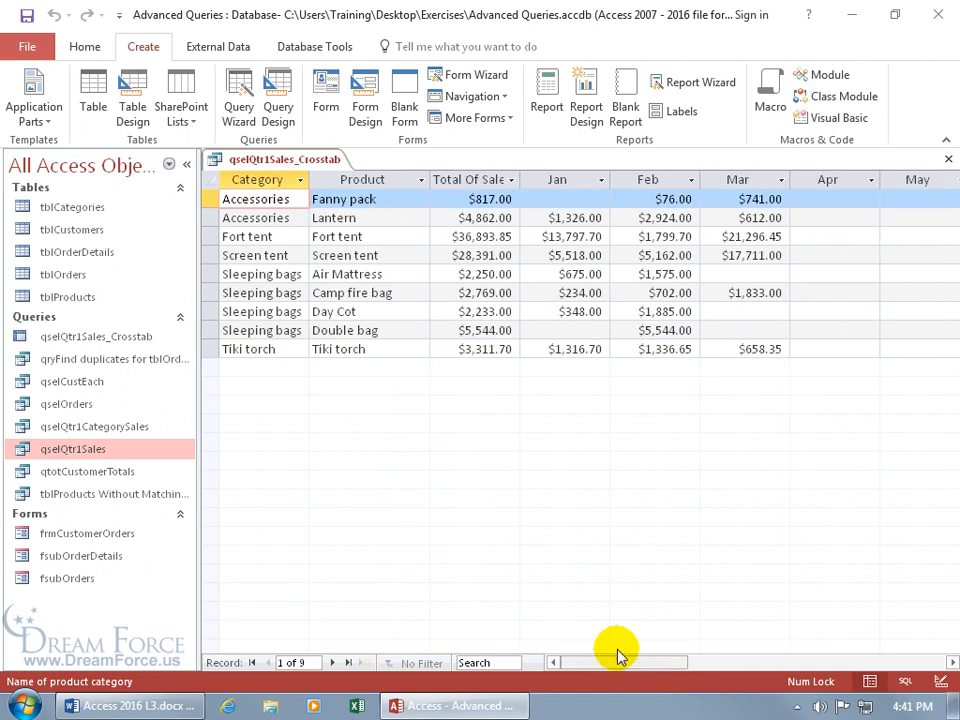
pyautogui.rightClick(270, 165)
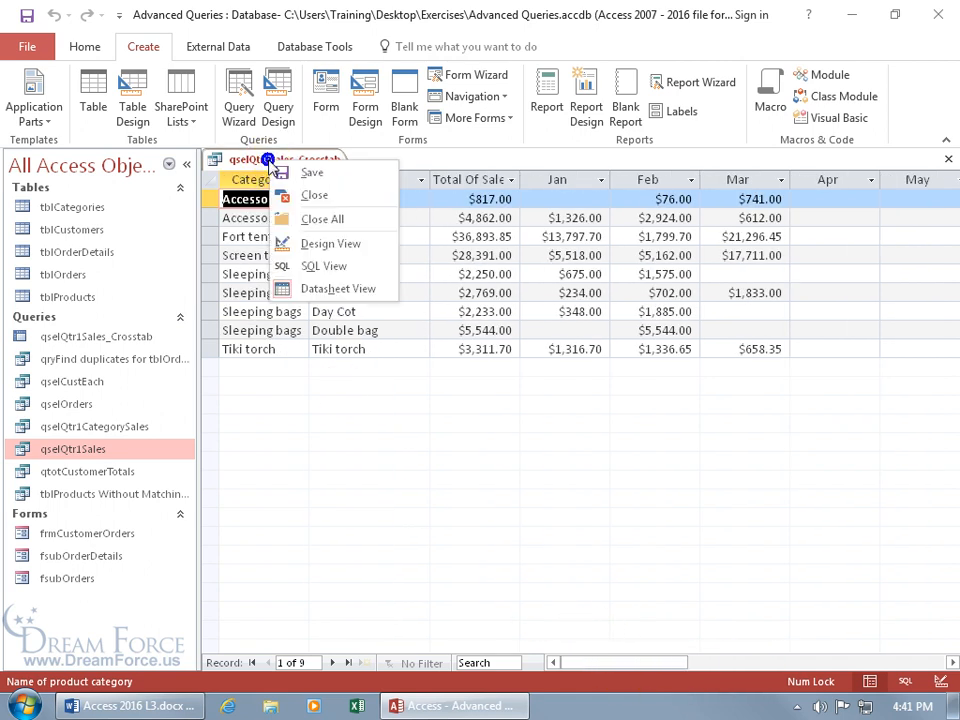
pyautogui.click(311, 243)
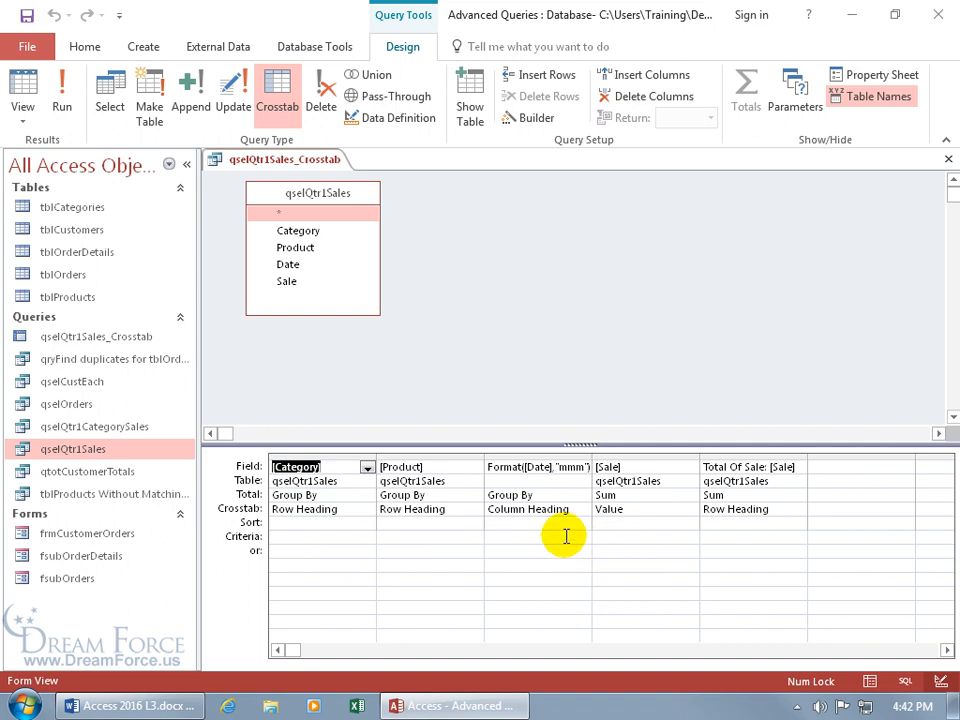
pyautogui.rightClick(579, 283)
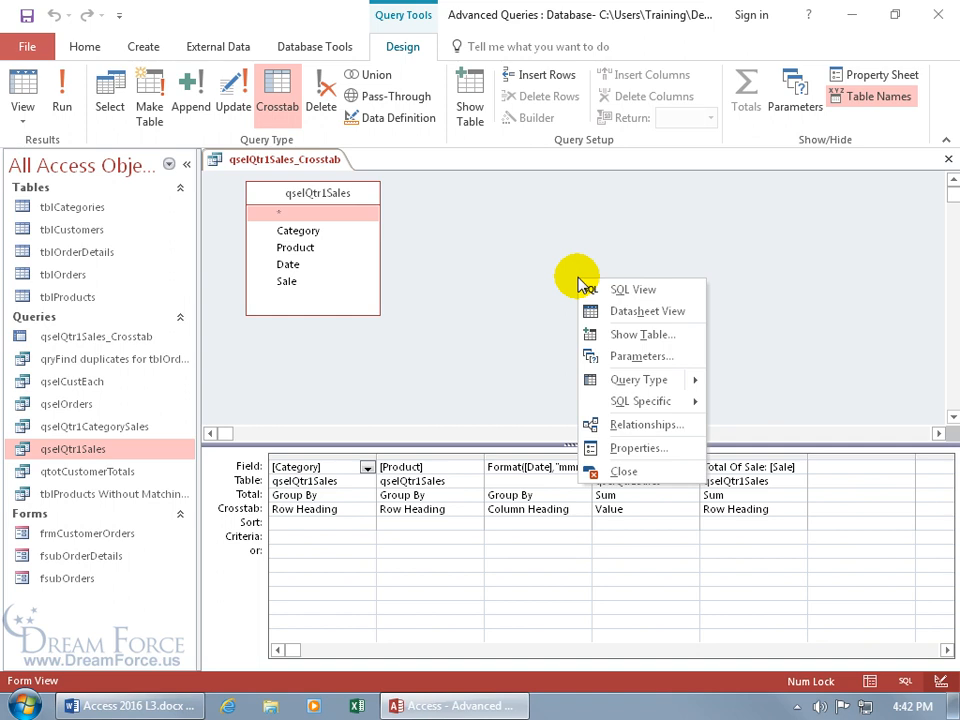
pyautogui.click(624, 447)
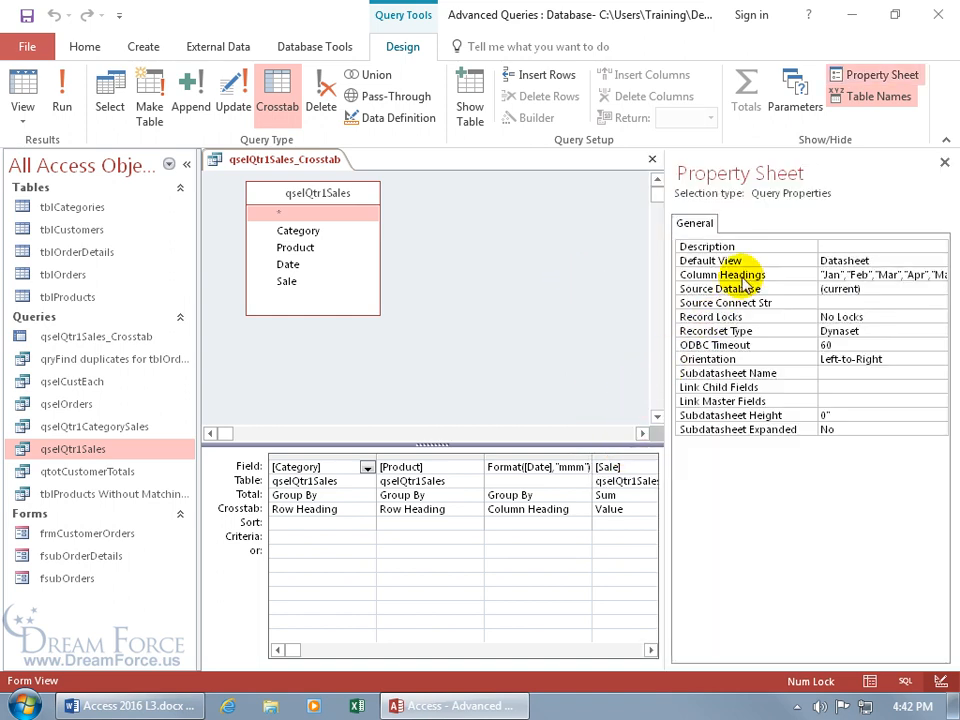
# Step: Reduce the query's Column Headings property to "Jan","Feb","Mar" by removing April through December, and close the property sheet
pyautogui.rightClick(835, 274)
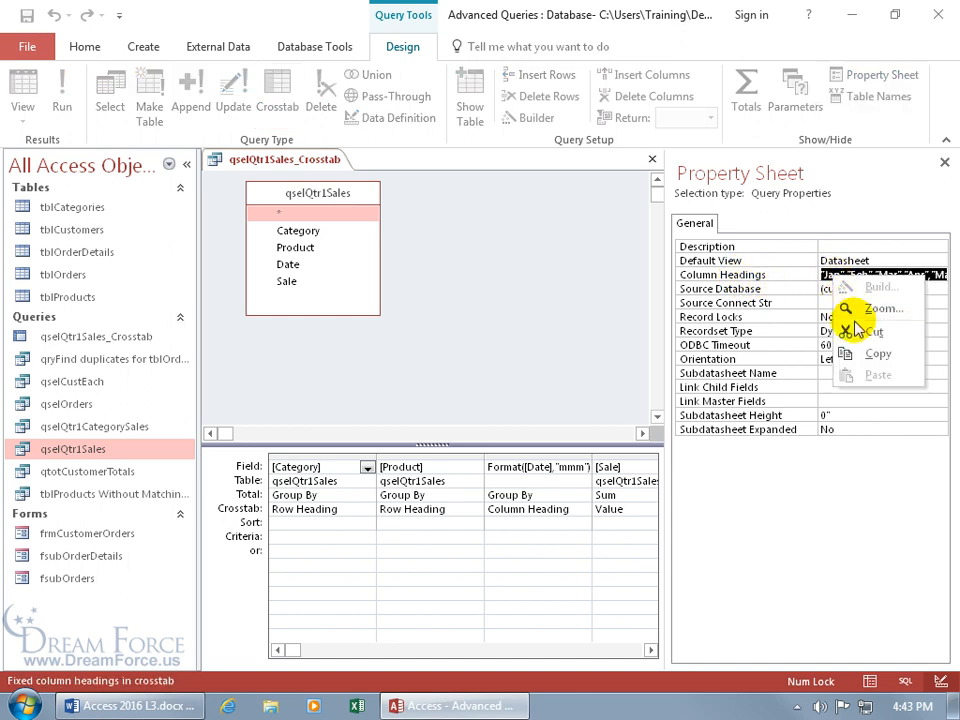
pyautogui.click(856, 306)
pyautogui.click(569, 205)
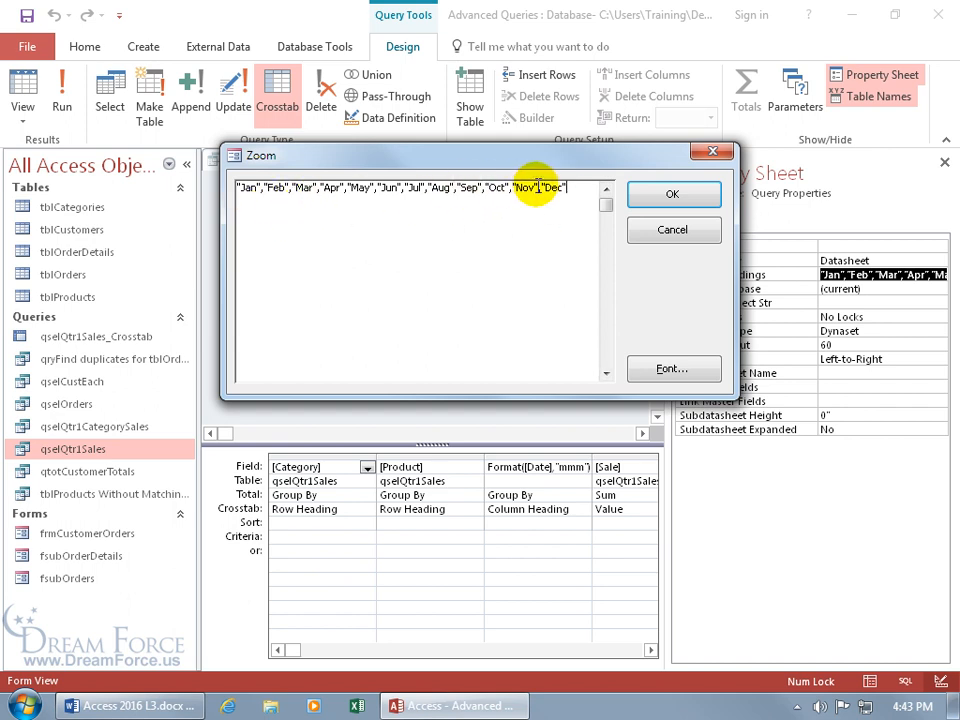
pyautogui.moveTo(573, 187); pyautogui.dragTo(325, 197)
pyautogui.press('Delete')
pyautogui.press('BackSpace')
pyautogui.click(680, 190)
pyautogui.click(944, 162)
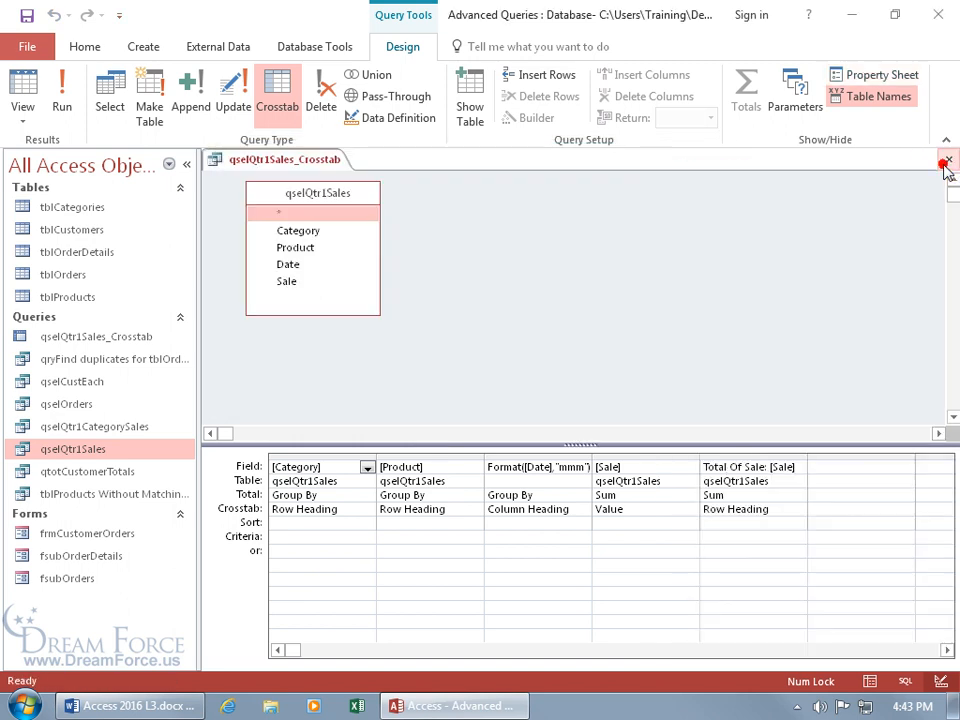
# Step: Show the crosstab results as a datasheet and move the Total Of Sale column to after Mar
pyautogui.click(20, 92)
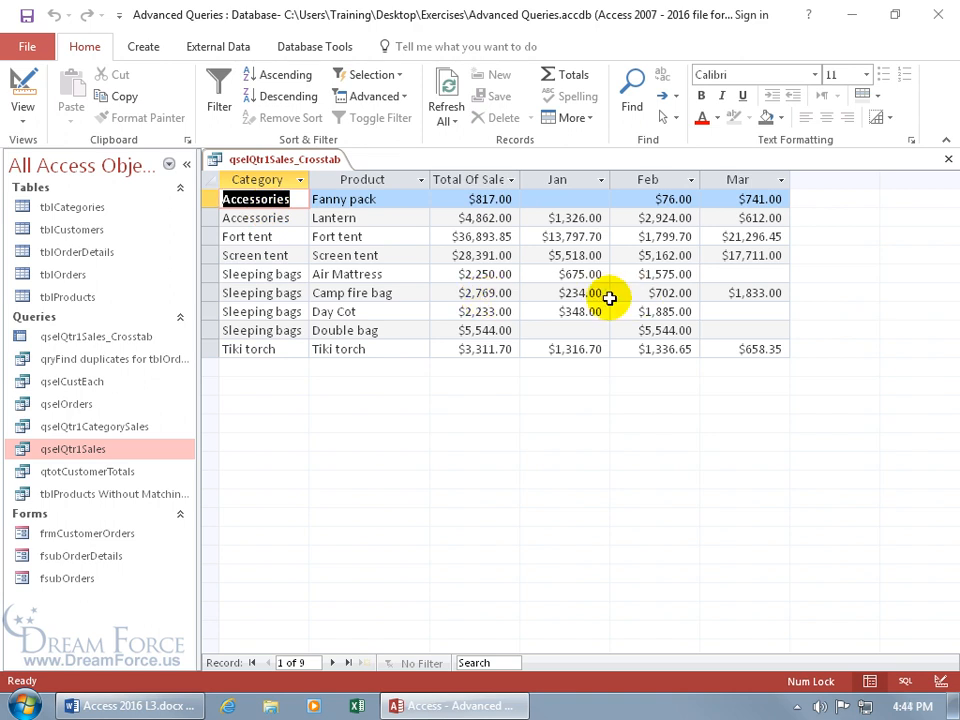
pyautogui.click(474, 186)
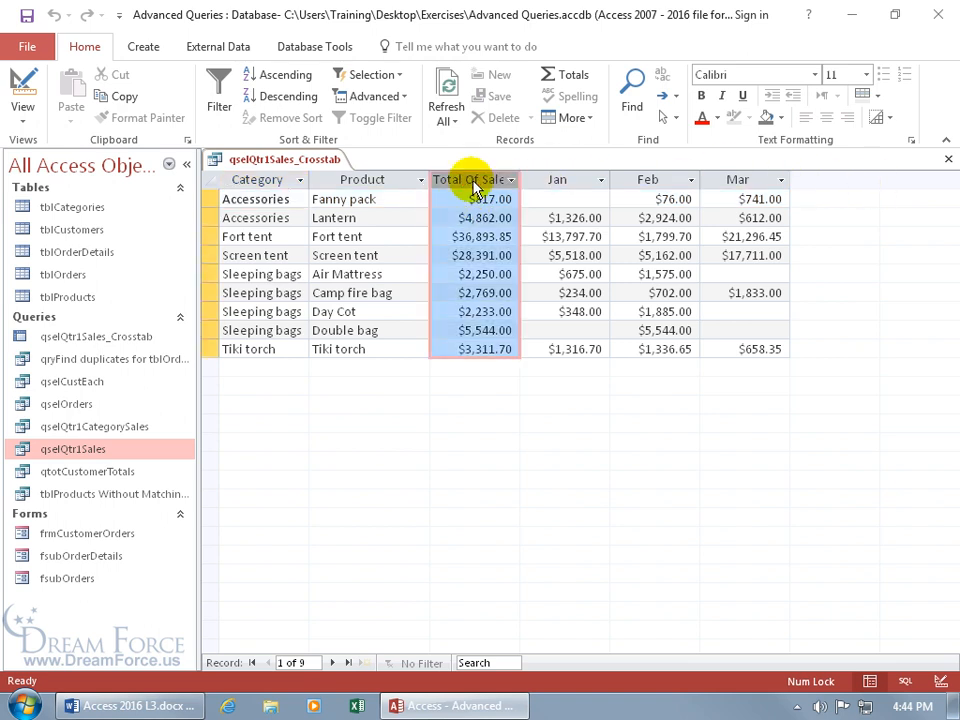
pyautogui.moveTo(465, 180); pyautogui.dragTo(803, 189)
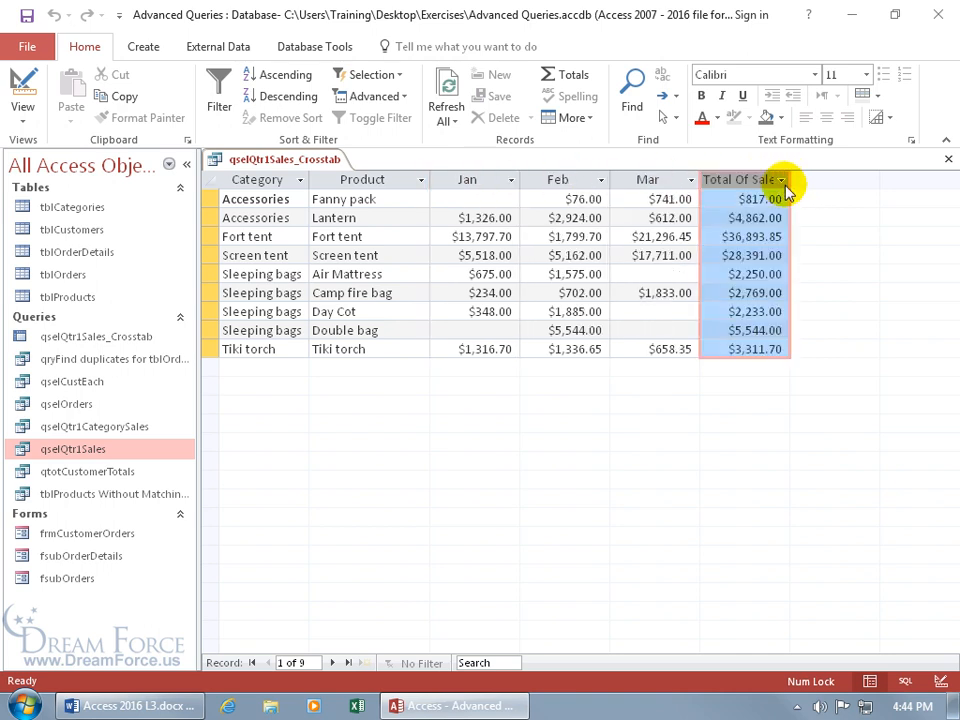
pyautogui.click(650, 198)
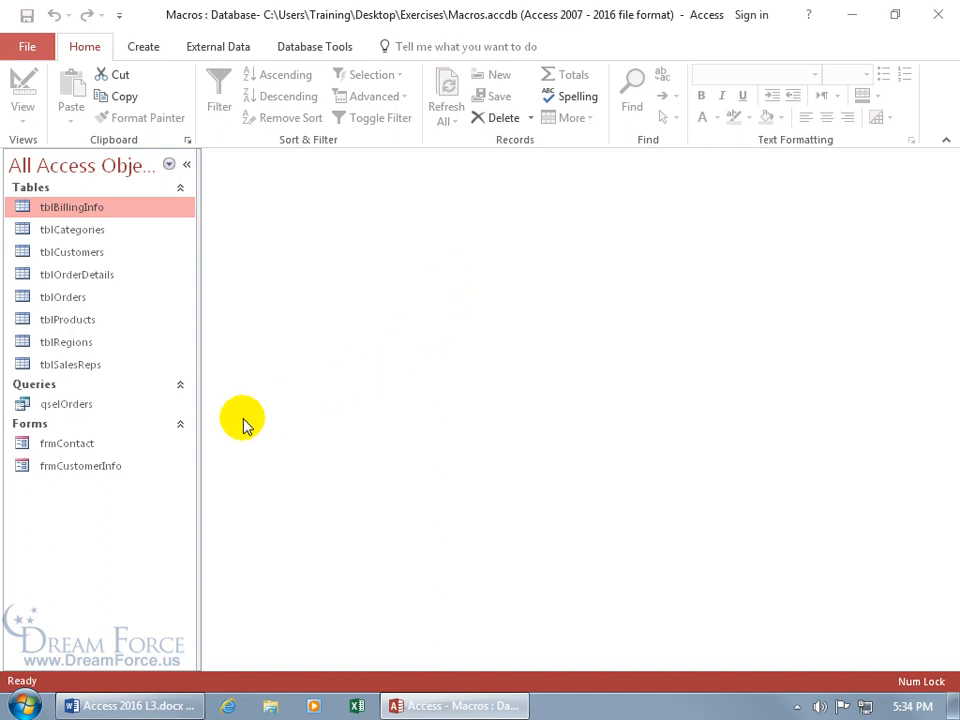
# Step: View the frmContact form, close it, and start a new blank macro
pyautogui.doubleClick(124, 450)
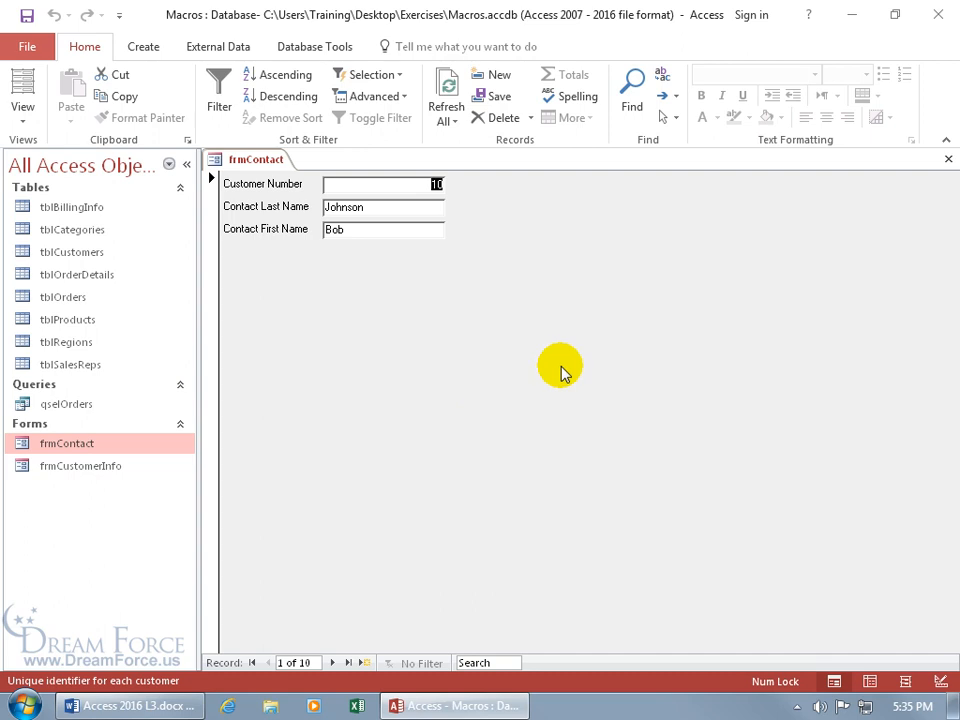
pyautogui.click(948, 160)
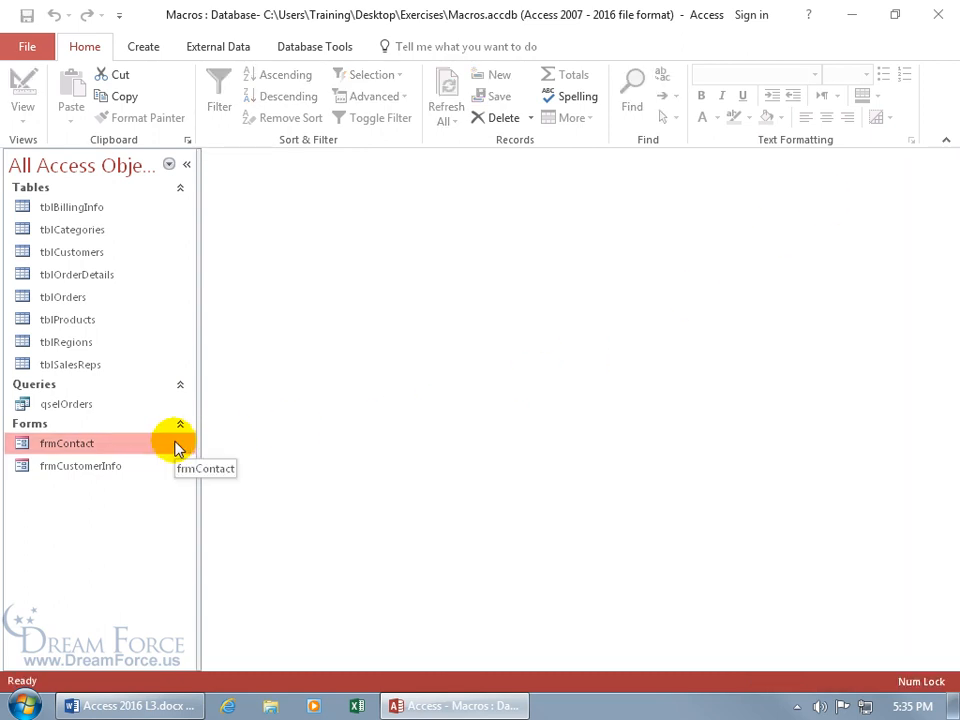
pyautogui.click(143, 47)
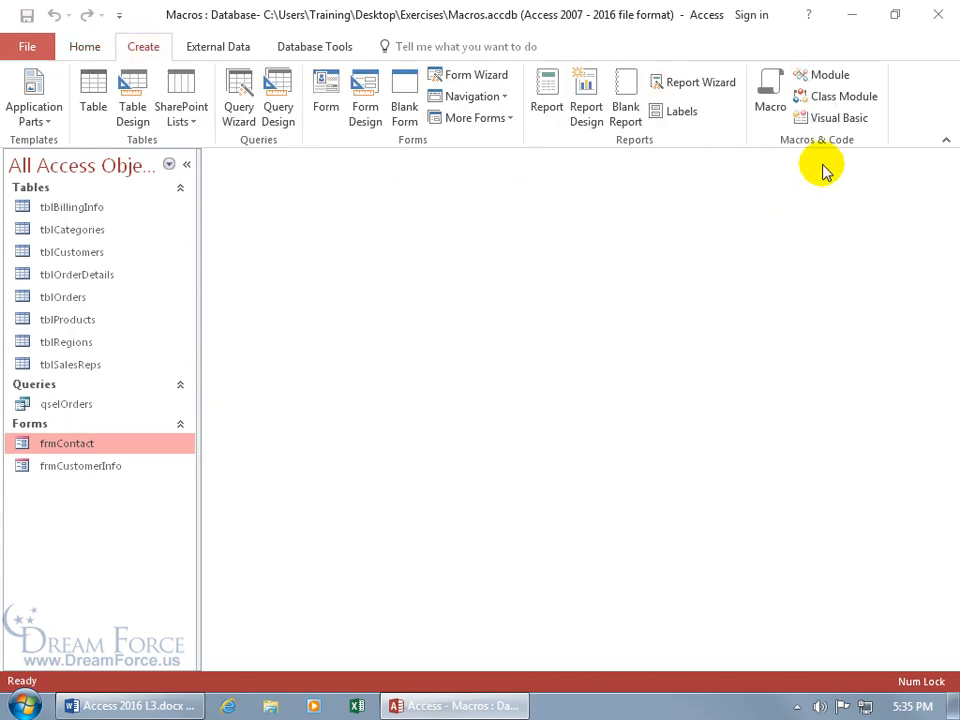
pyautogui.click(771, 105)
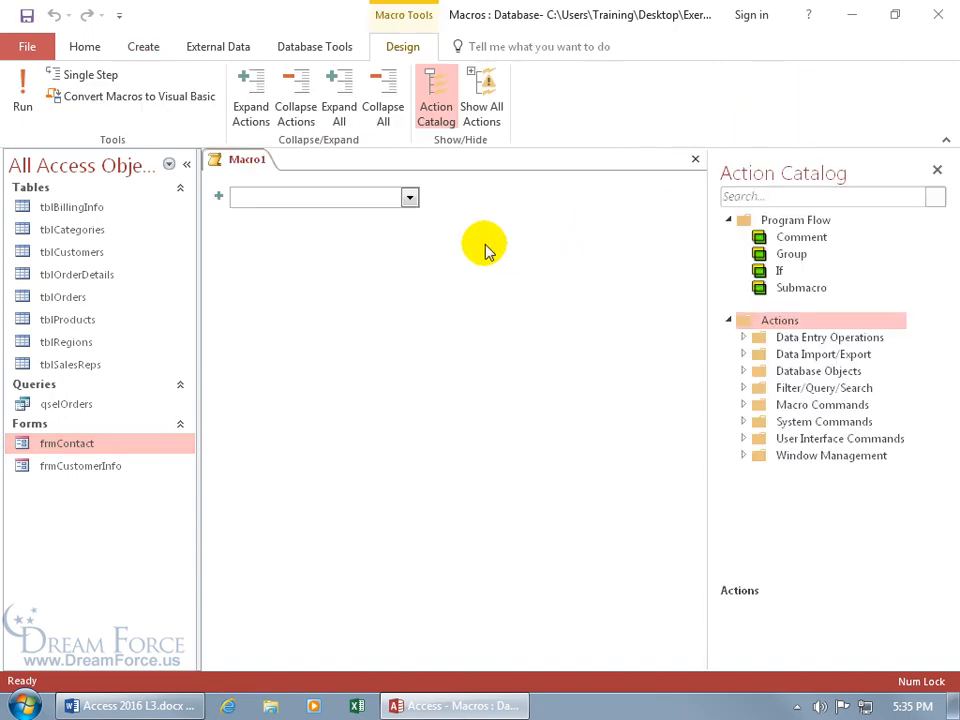
# Step: Try adding AddContactFromOutlook through the macro's new action box, remove it, and try entering an action beginning with A before clearing the entry
pyautogui.click(410, 198)
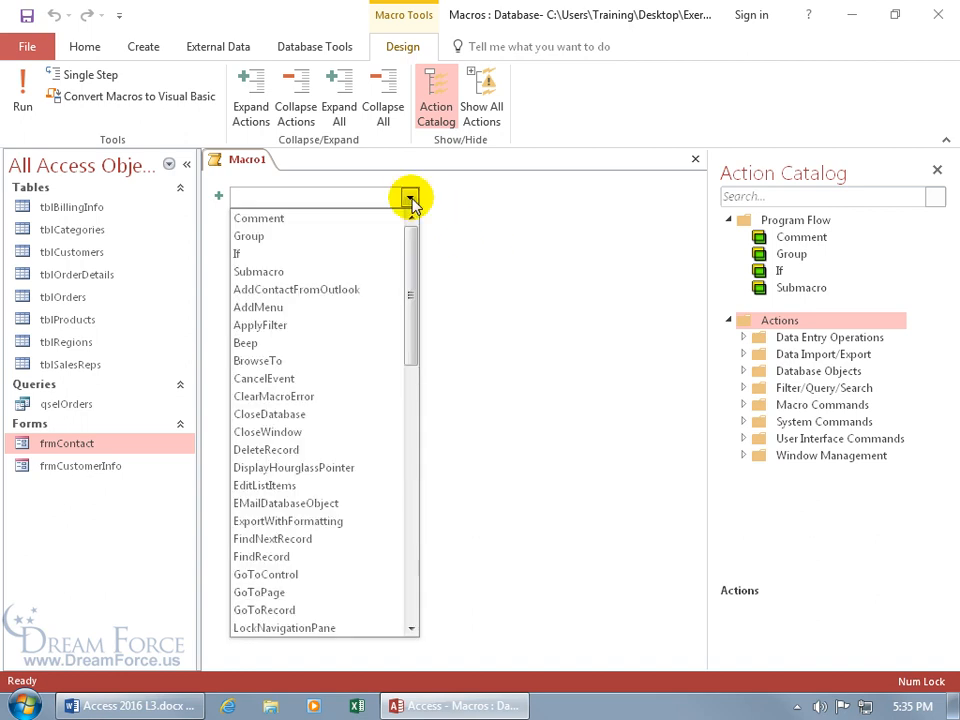
pyautogui.click(338, 290)
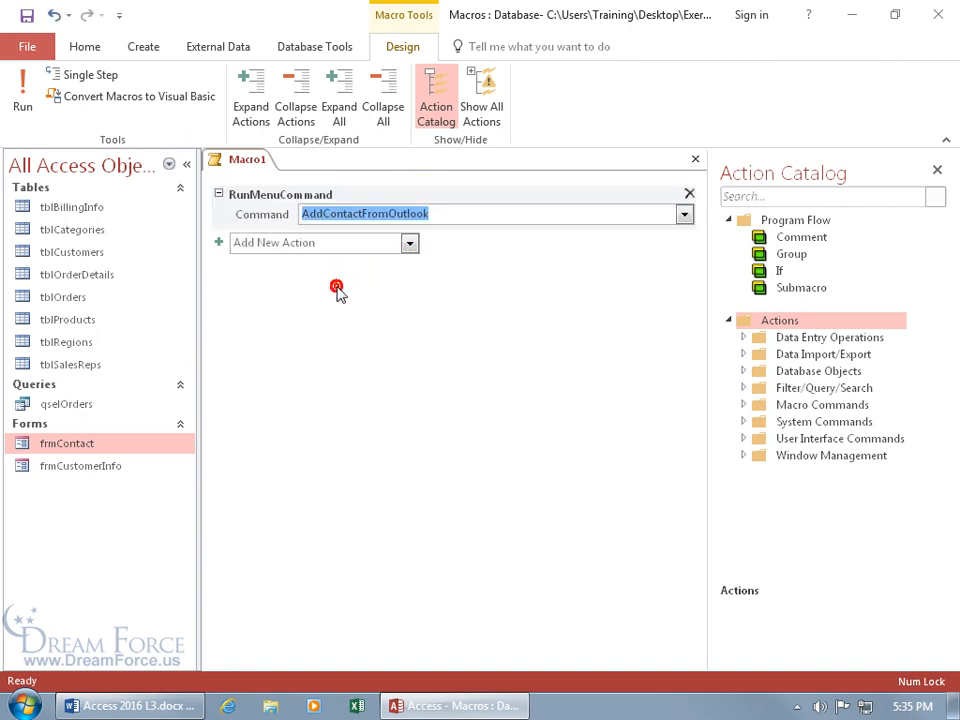
pyautogui.click(689, 194)
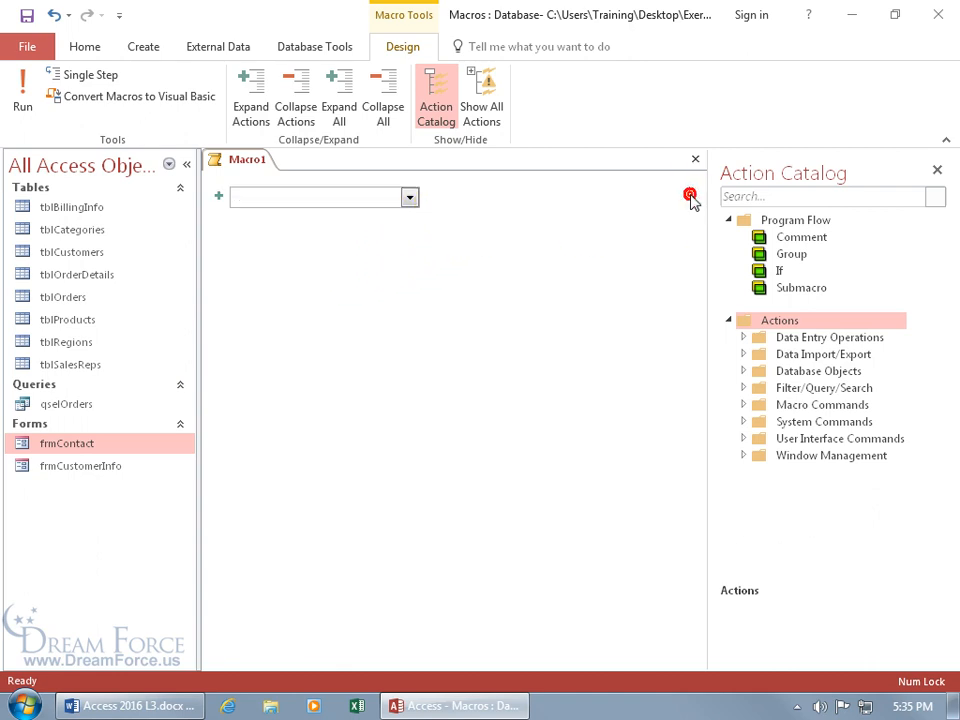
pyautogui.click(306, 196)
pyautogui.write('A')
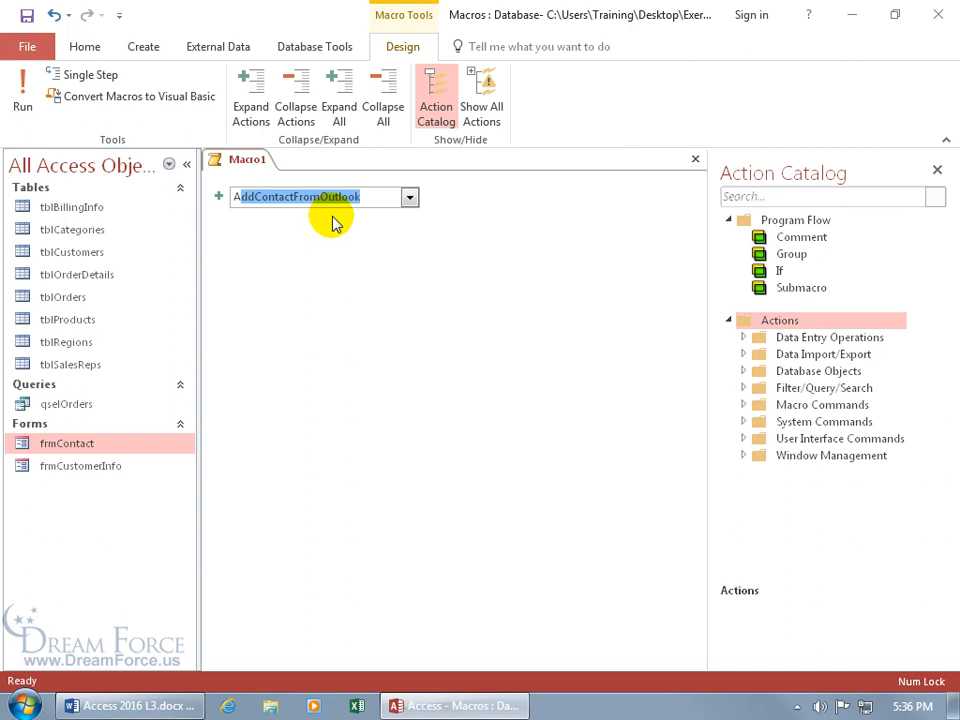
pyautogui.press('BackSpace')
pyautogui.press('BackSpace')
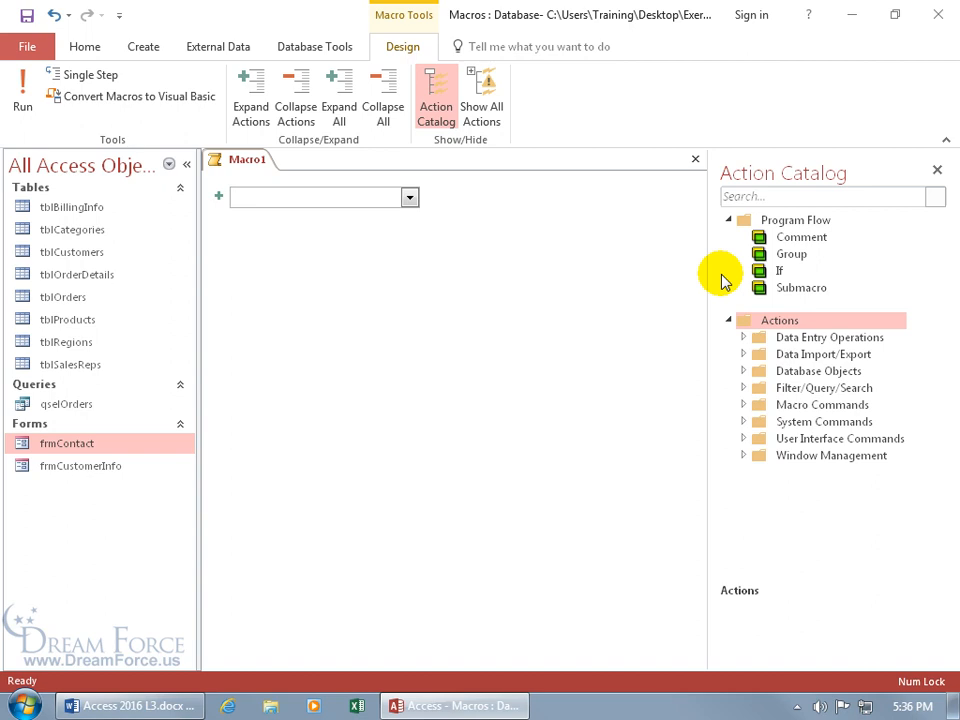
# Step: Hide and redisplay the Action Catalog twice
pyautogui.moveTo(724, 281)
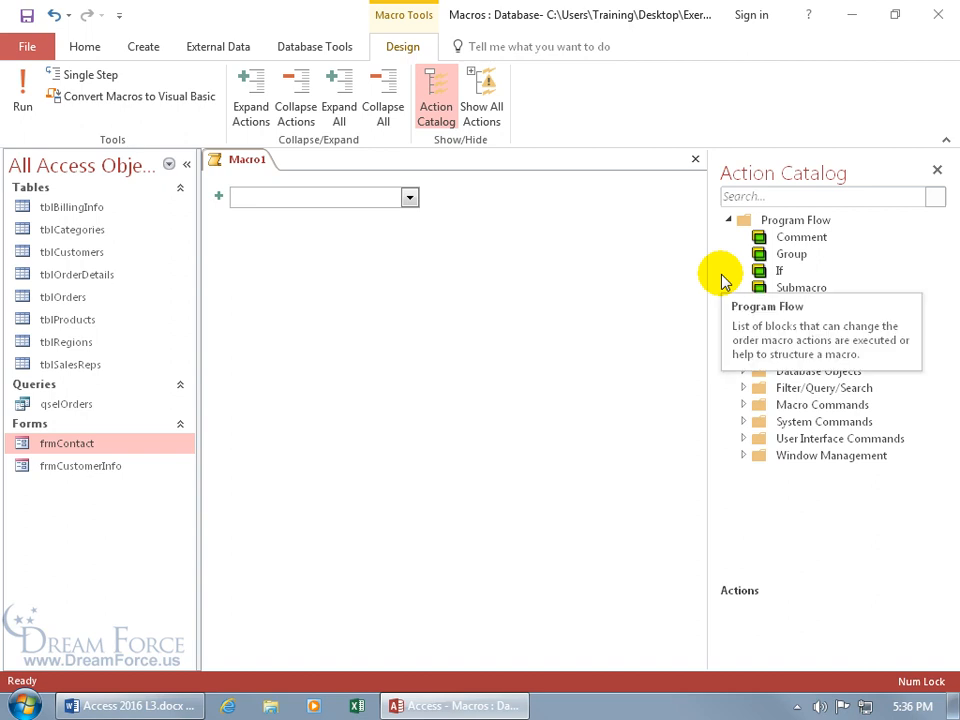
pyautogui.click(937, 170)
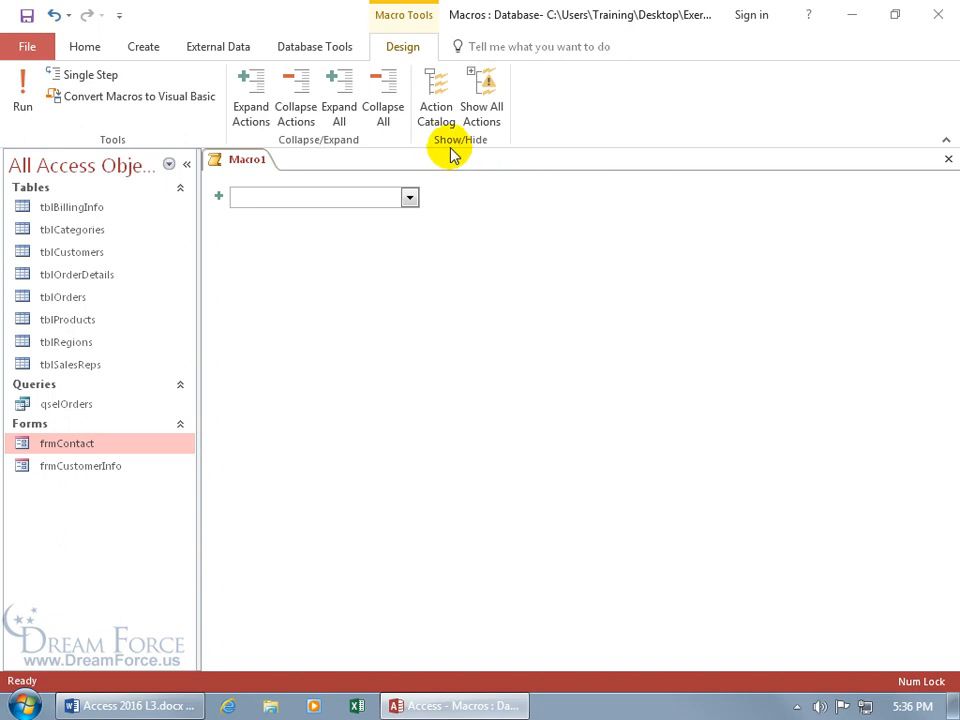
pyautogui.click(435, 115)
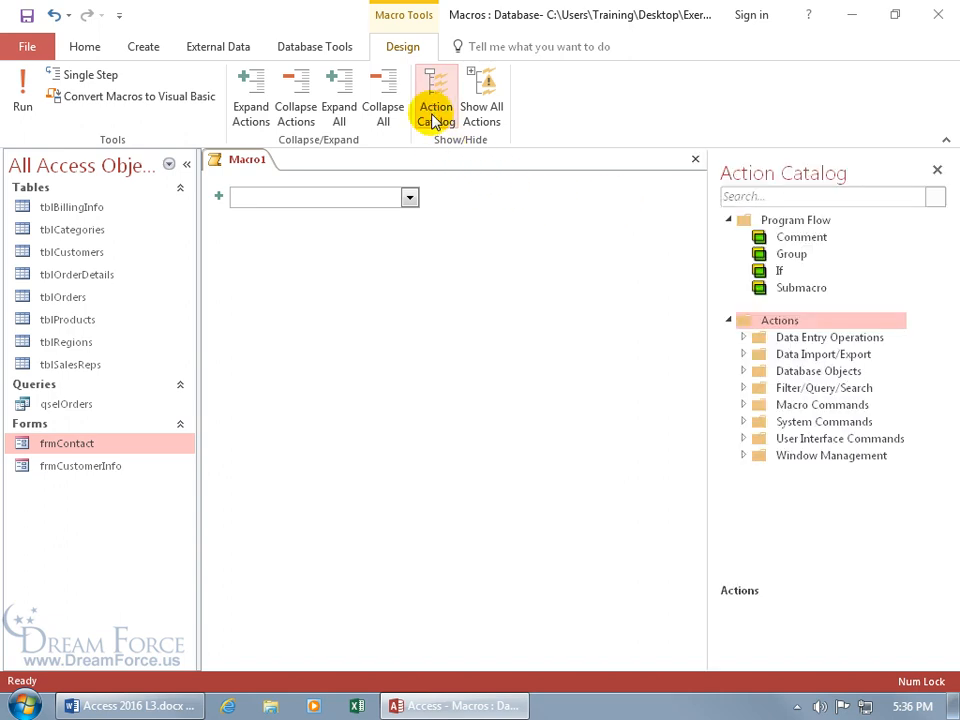
pyautogui.click(435, 116)
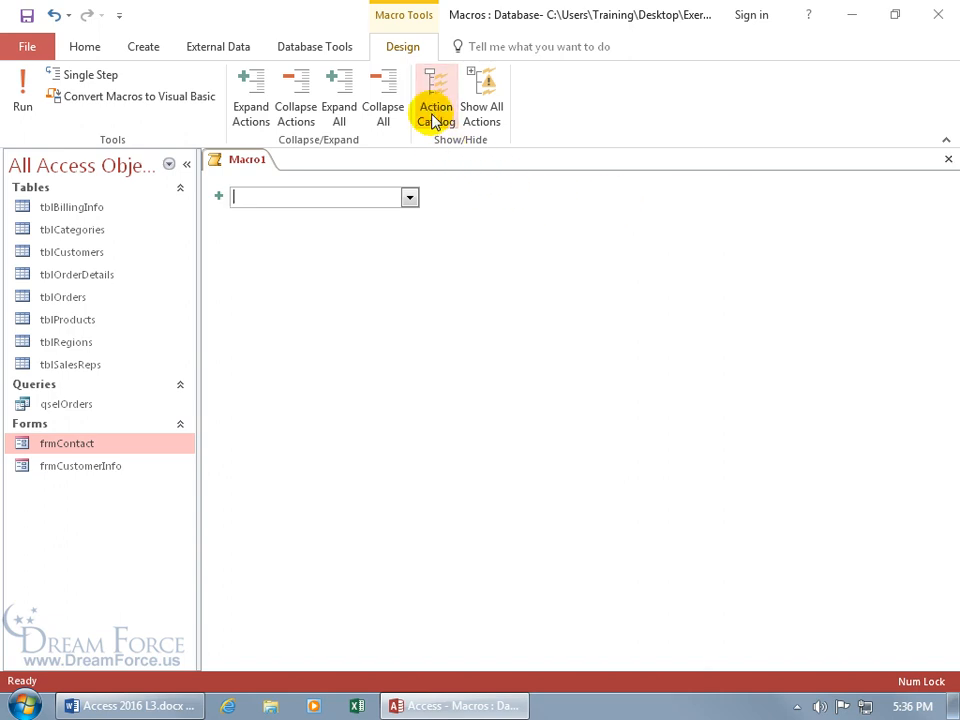
pyautogui.click(435, 117)
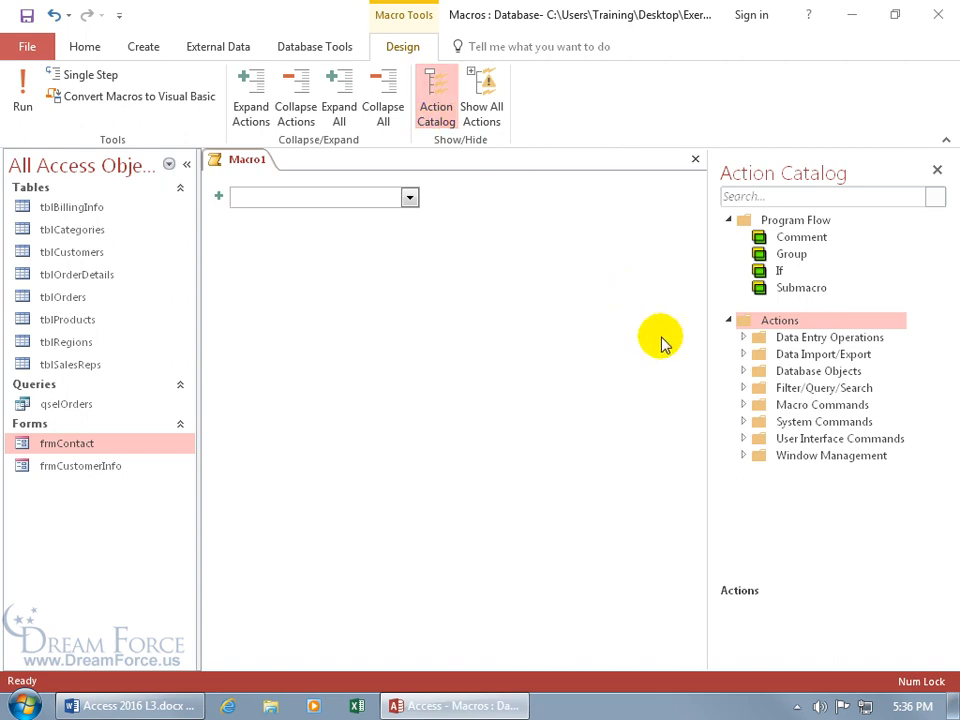
# Step: Expand the Data Import/Export actions in the catalog and try adding AddContactFromOutlook to the macro twice, removing it each time
pyautogui.click(744, 356)
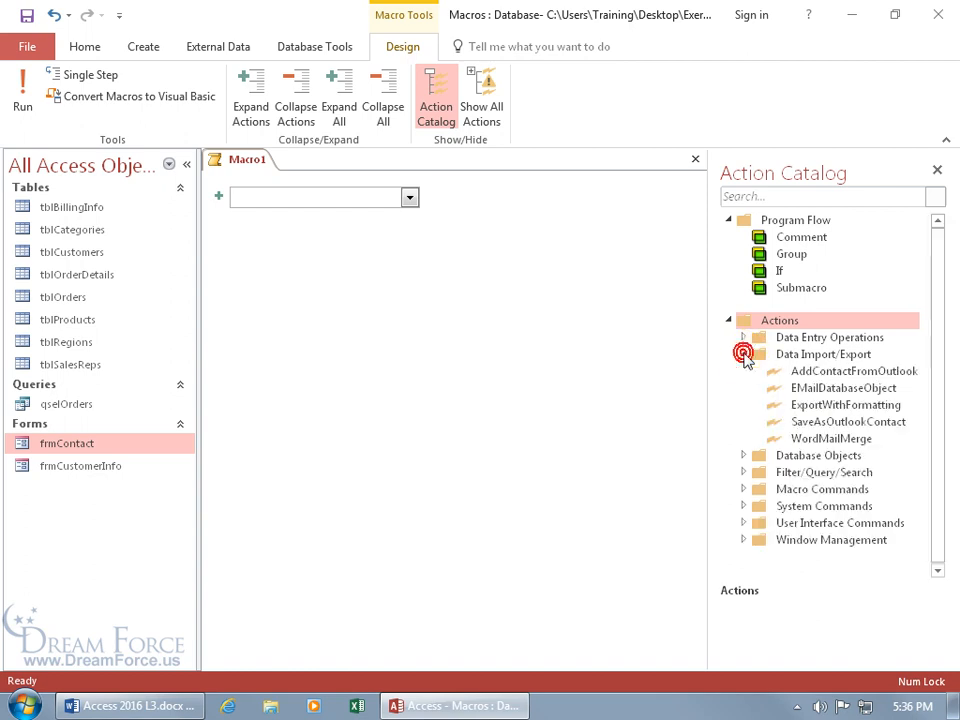
pyautogui.doubleClick(797, 374)
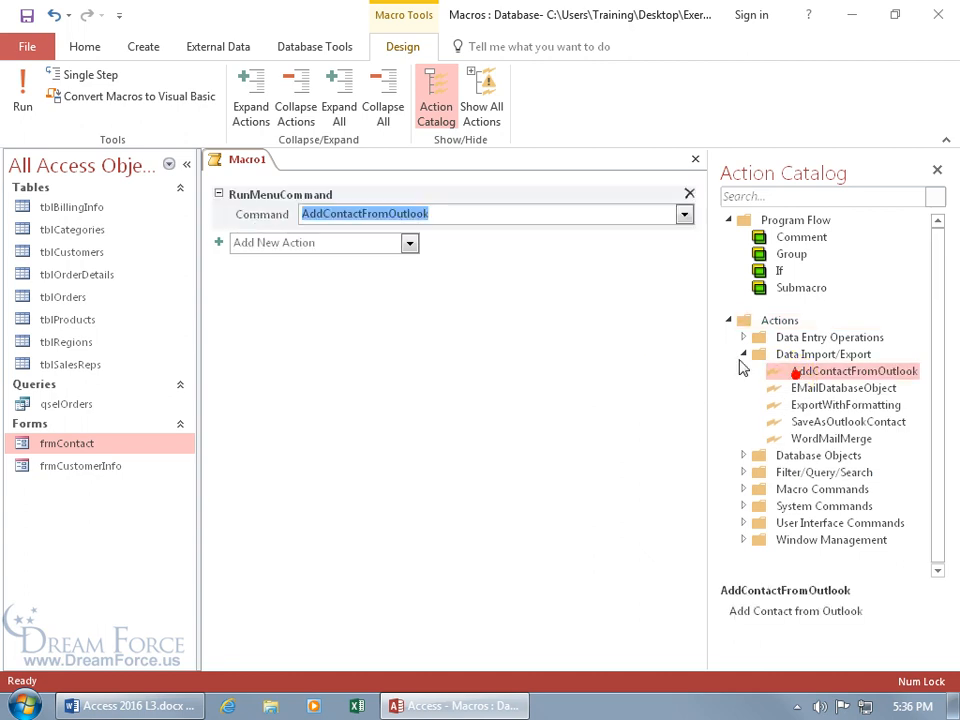
pyautogui.click(689, 194)
pyautogui.moveTo(797, 374); pyautogui.dragTo(536, 369)
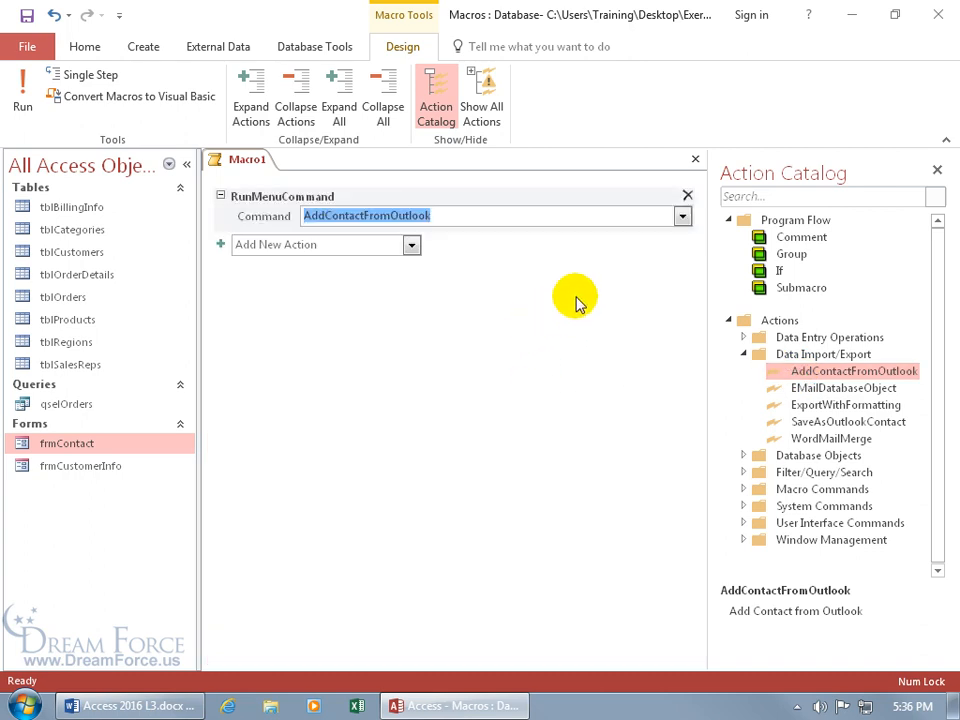
pyautogui.click(687, 195)
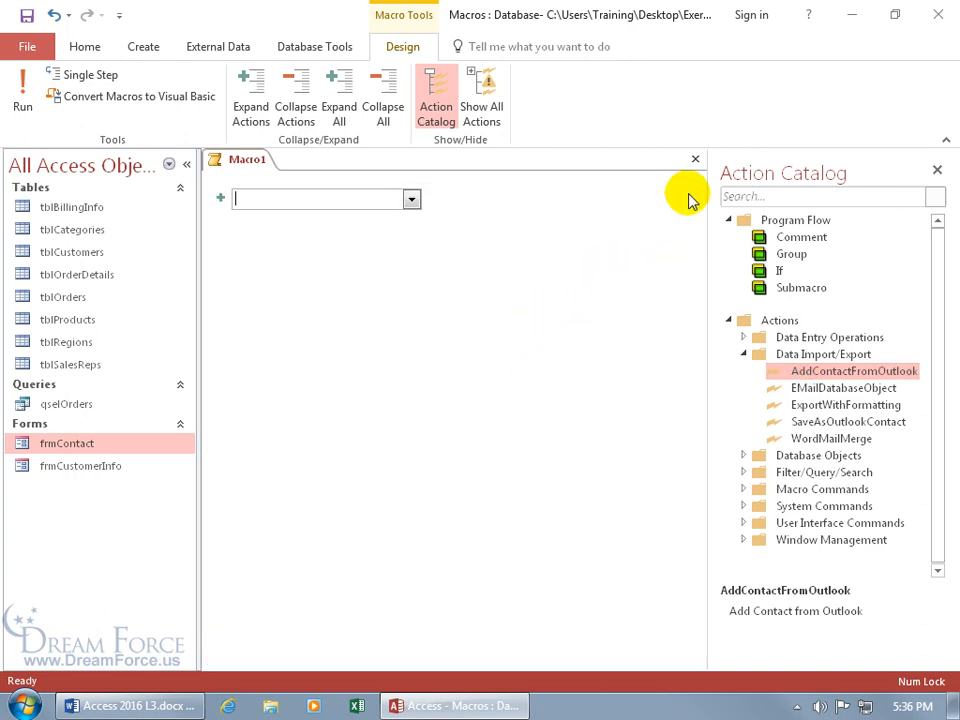
# Step: Search the Action Catalog for "ad", try adding AddContactFromOutlook and remove it, clear the search, and hide the catalog
pyautogui.click(726, 197)
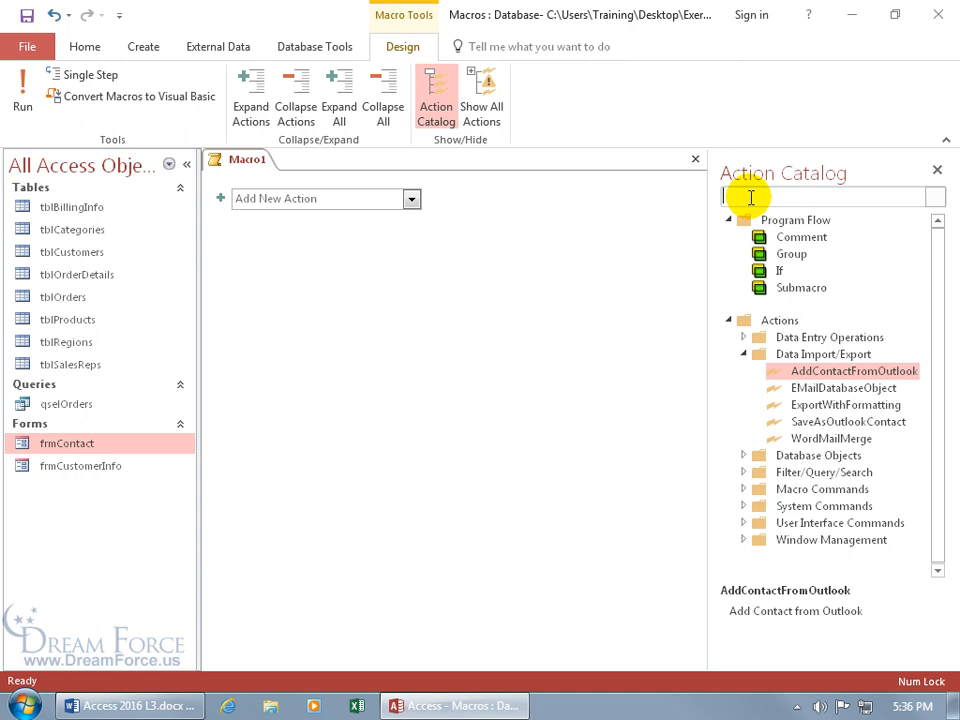
pyautogui.write('ad')
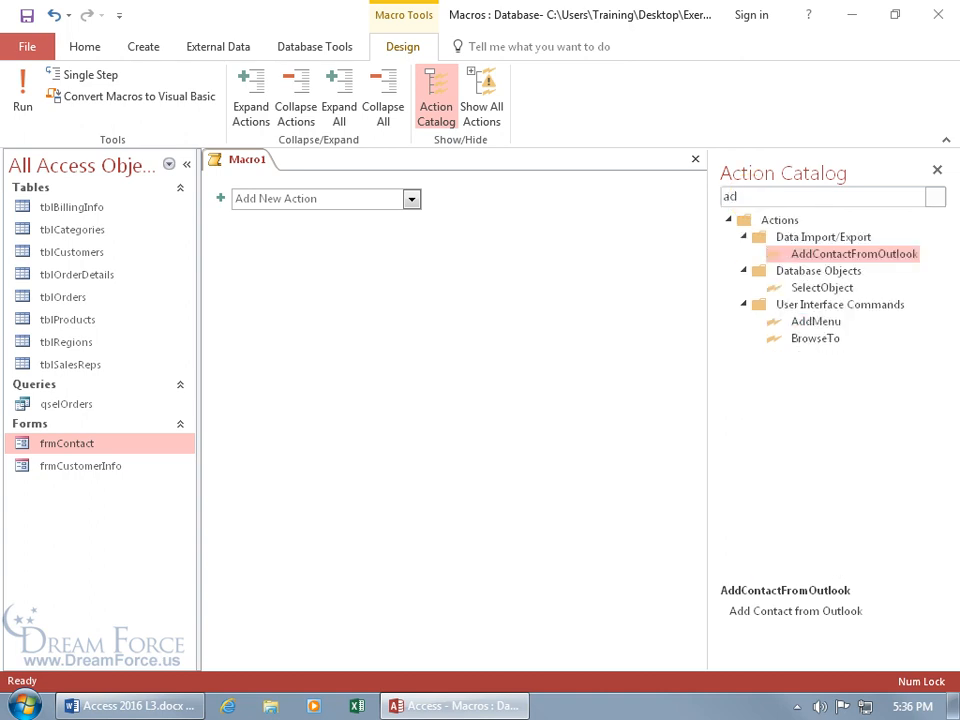
pyautogui.doubleClick(800, 256)
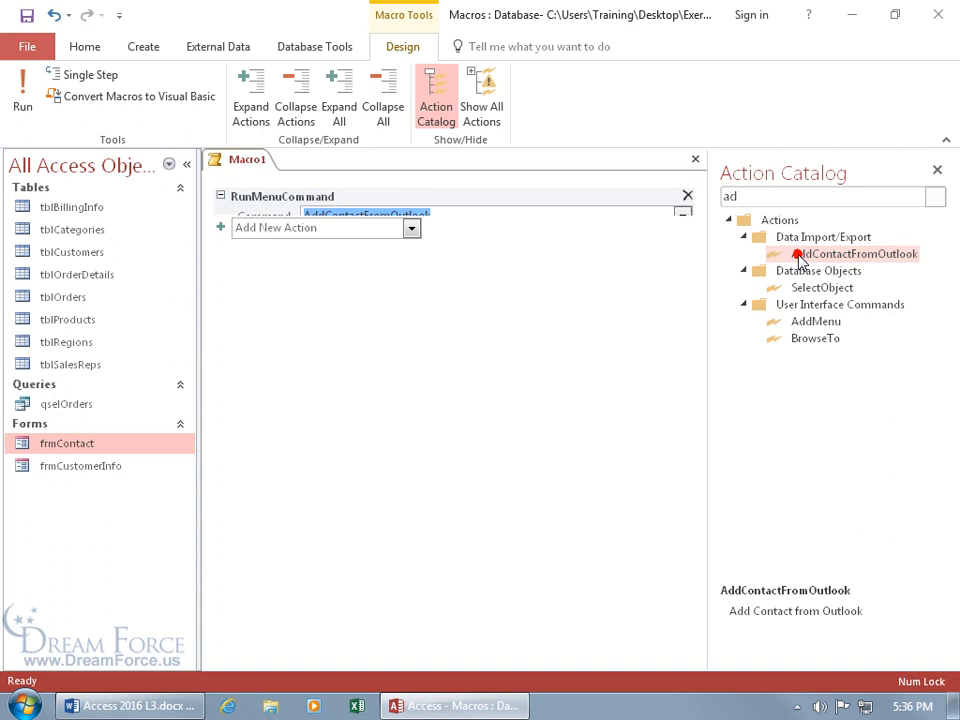
pyautogui.click(687, 195)
pyautogui.click(848, 198)
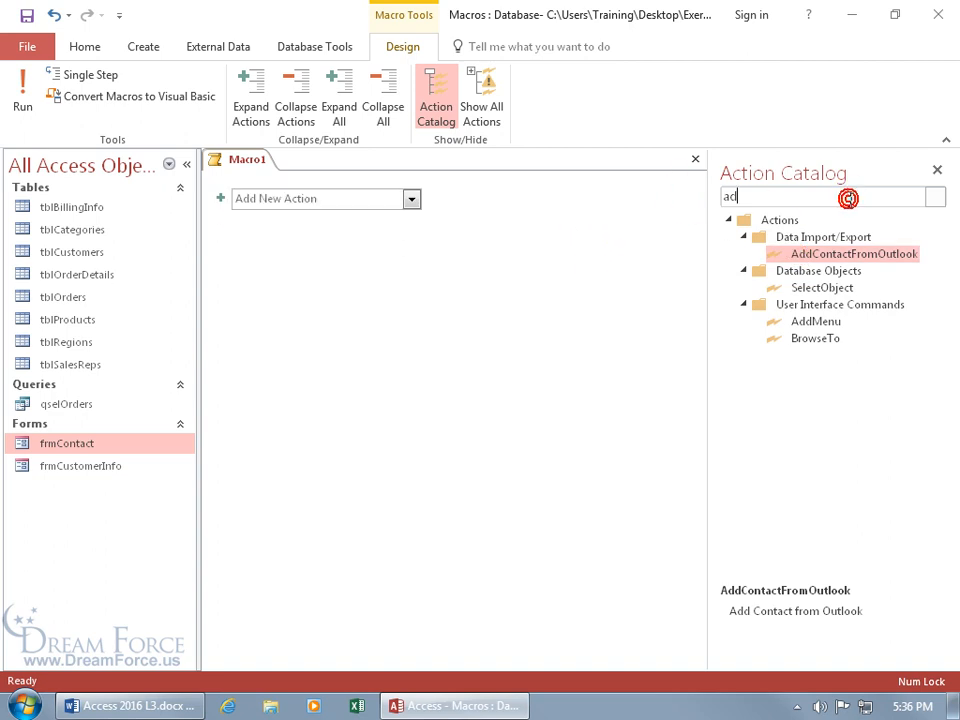
pyautogui.press('BackSpace')
pyautogui.press('BackSpace')
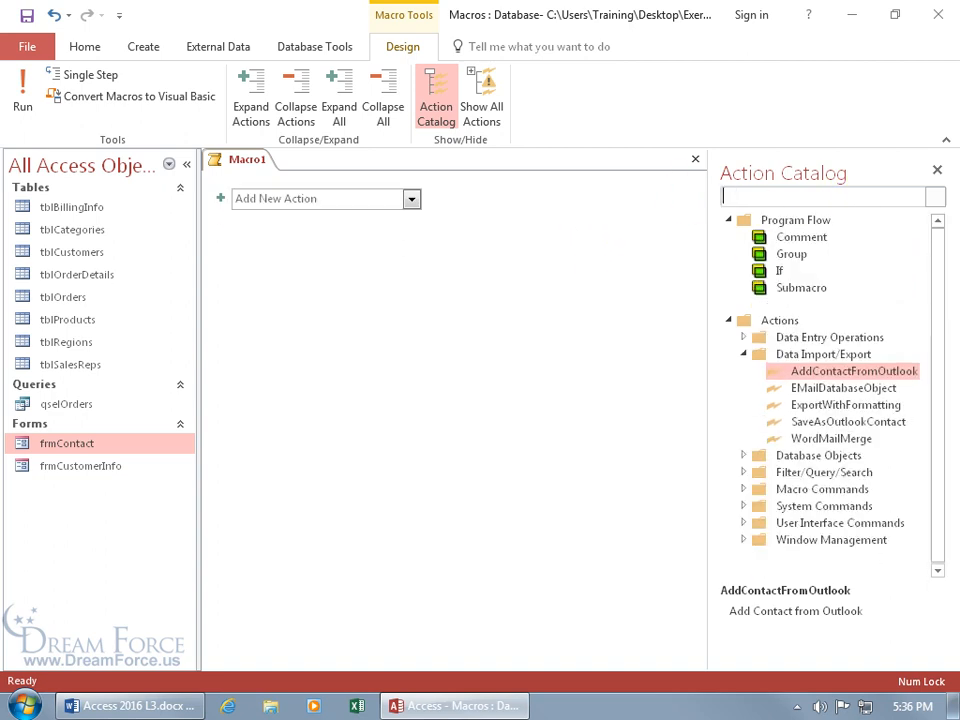
pyautogui.click(745, 356)
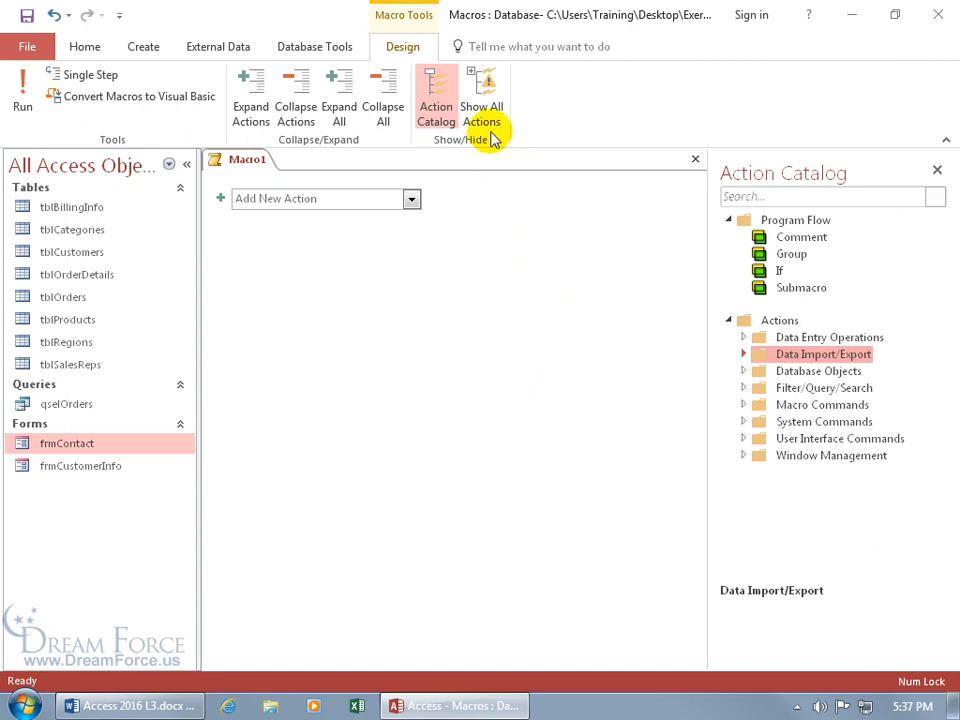
pyautogui.click(438, 108)
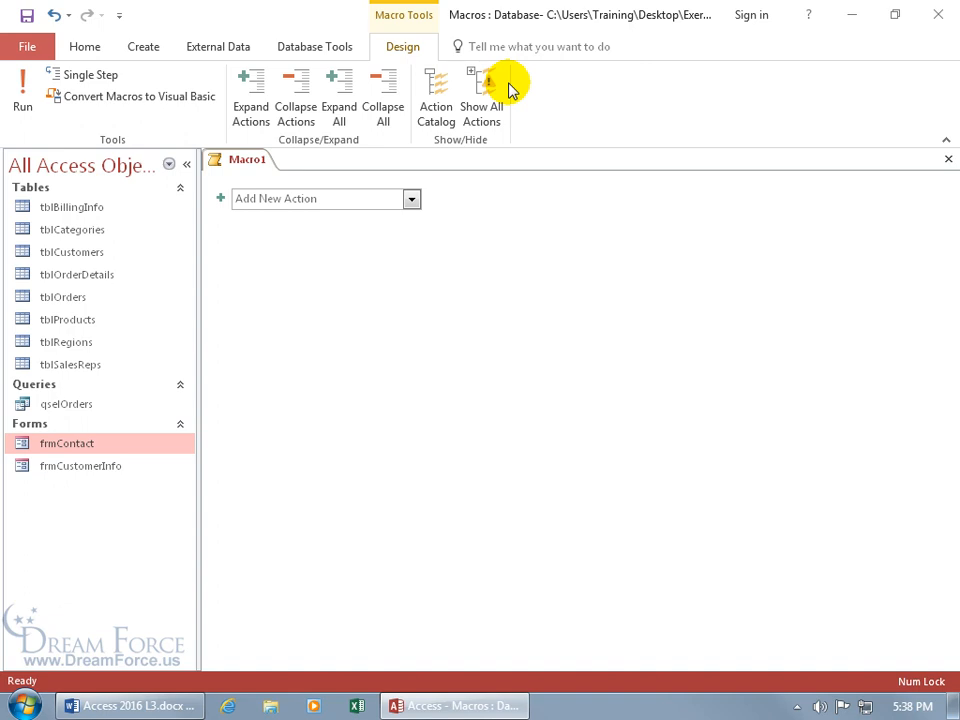
# Step: Set the Trust Center macro setting to Enable all macros, accept the options, and redisplay the Action Catalog
pyautogui.click(28, 47)
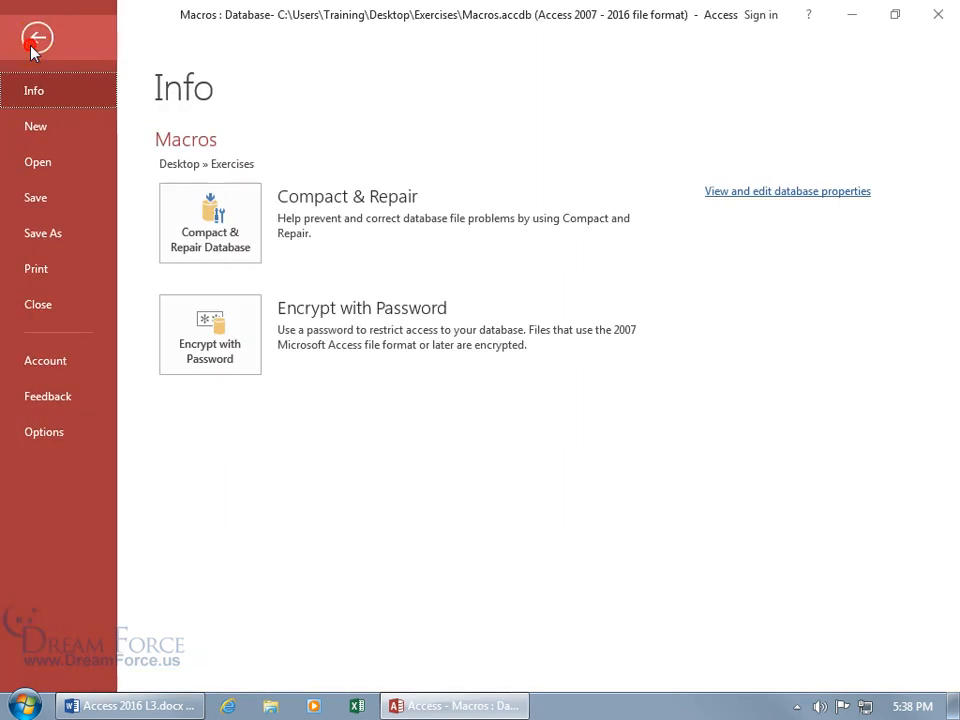
pyautogui.click(43, 434)
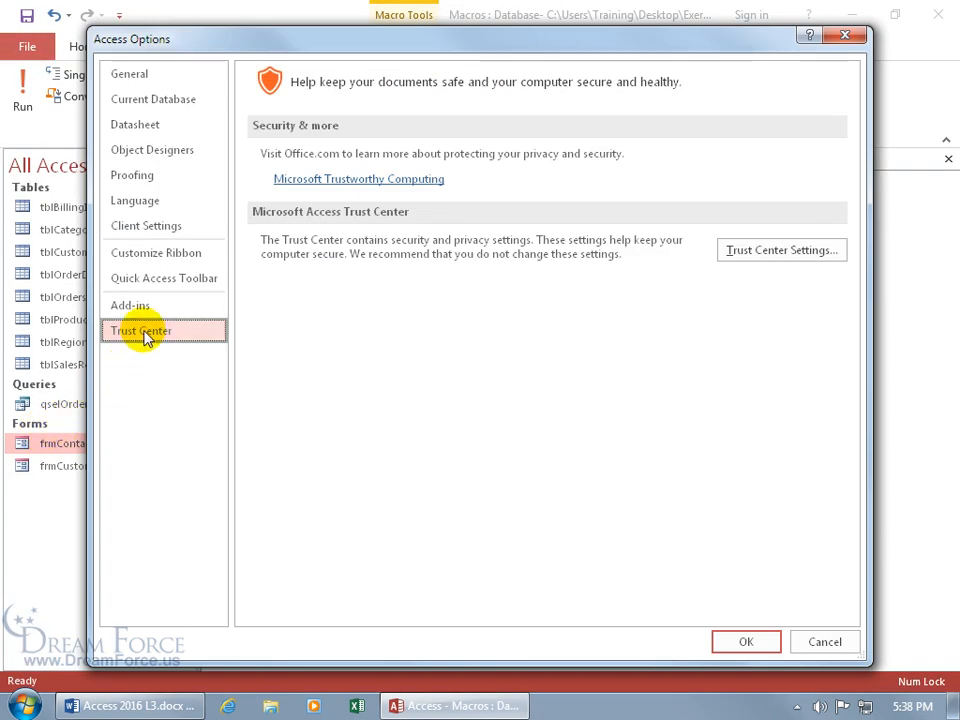
pyautogui.click(763, 253)
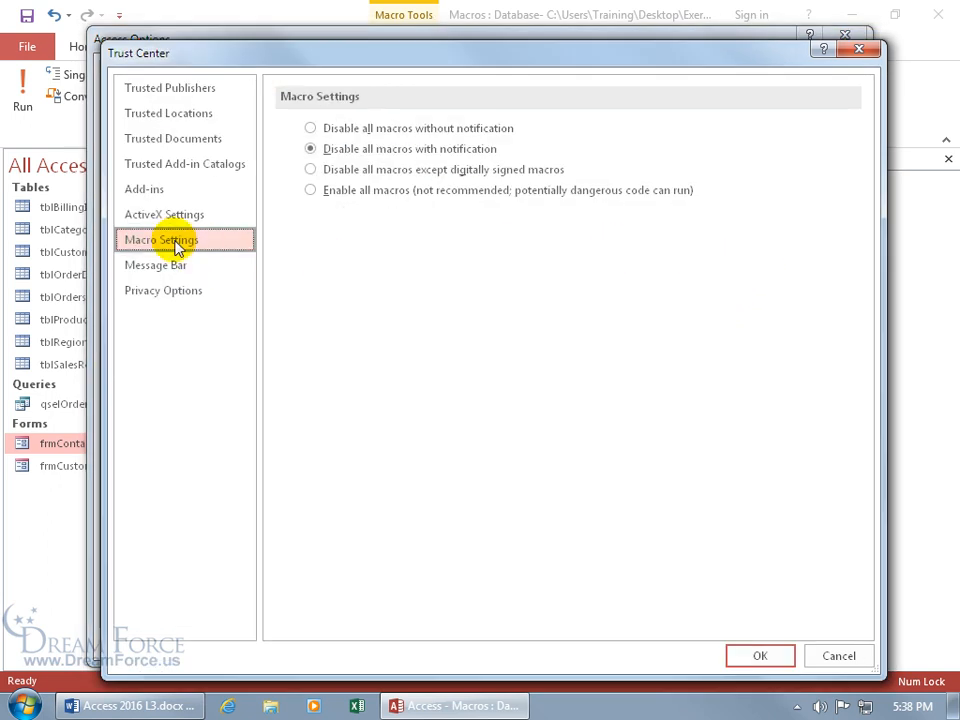
pyautogui.click(176, 241)
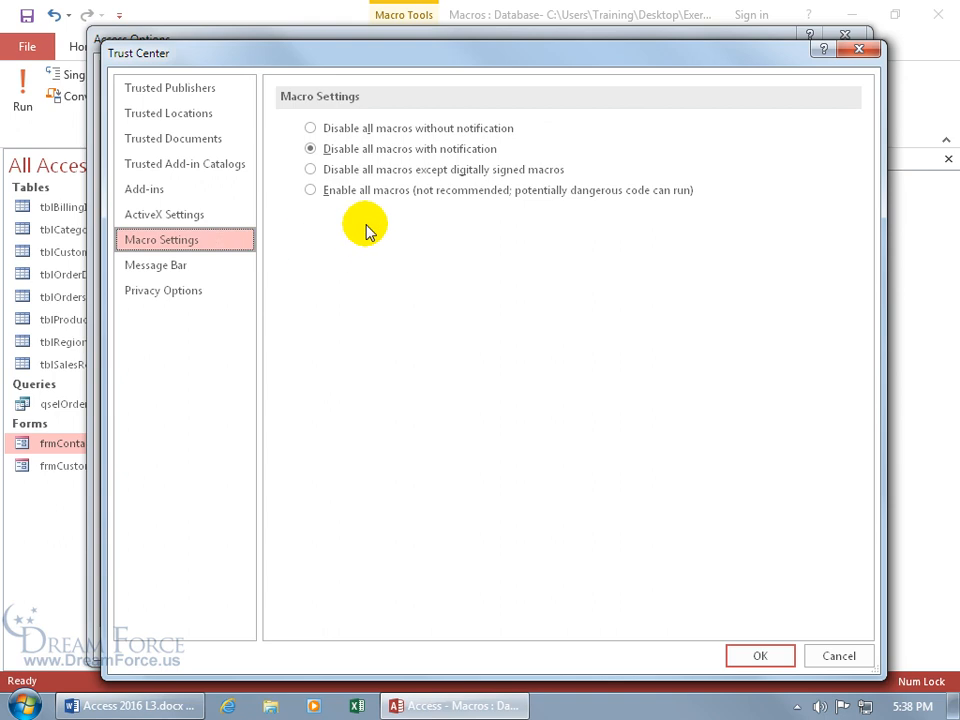
pyautogui.click(353, 129)
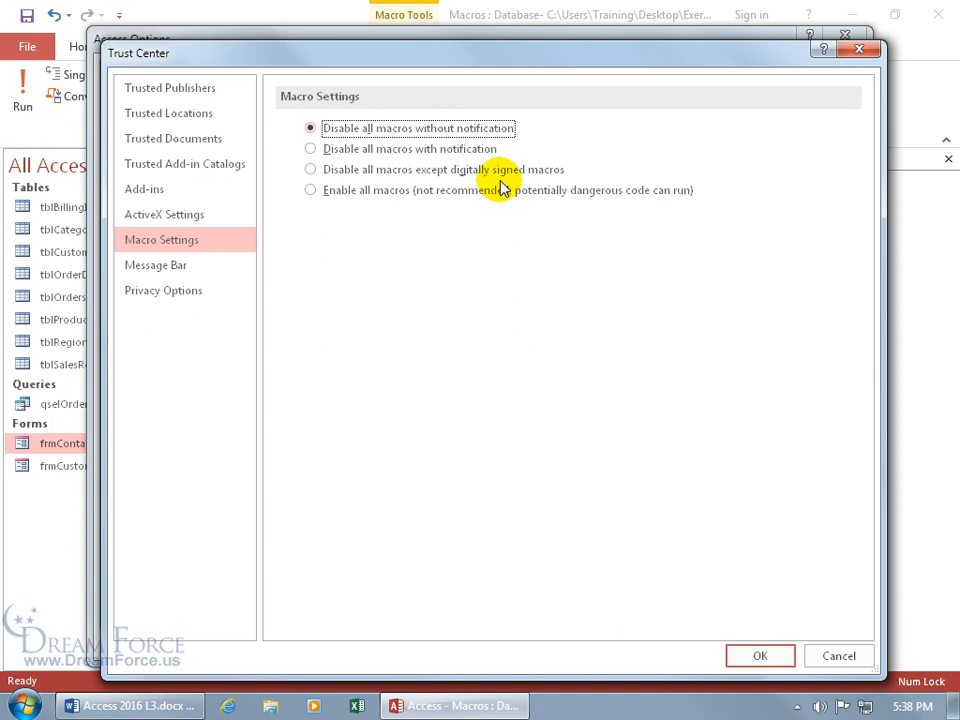
pyautogui.click(353, 196)
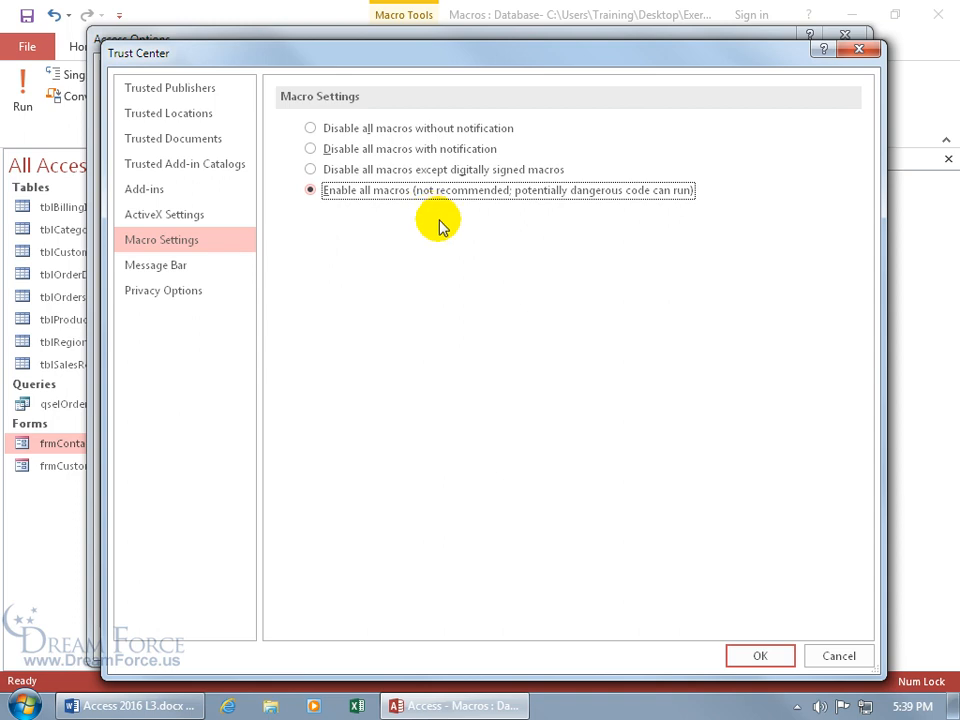
pyautogui.click(763, 655)
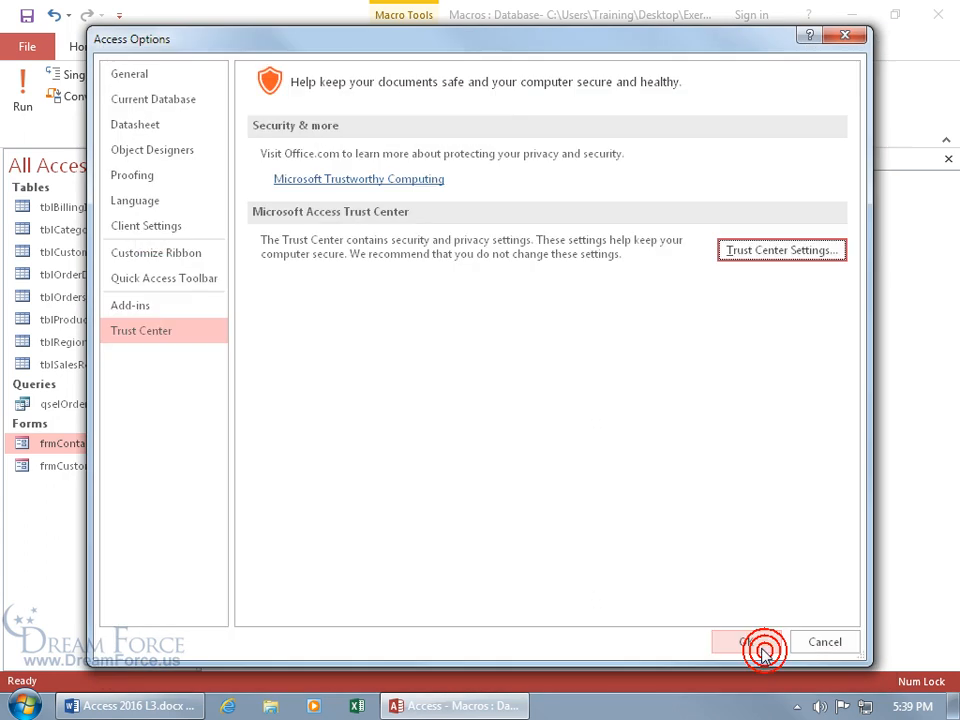
pyautogui.click(750, 642)
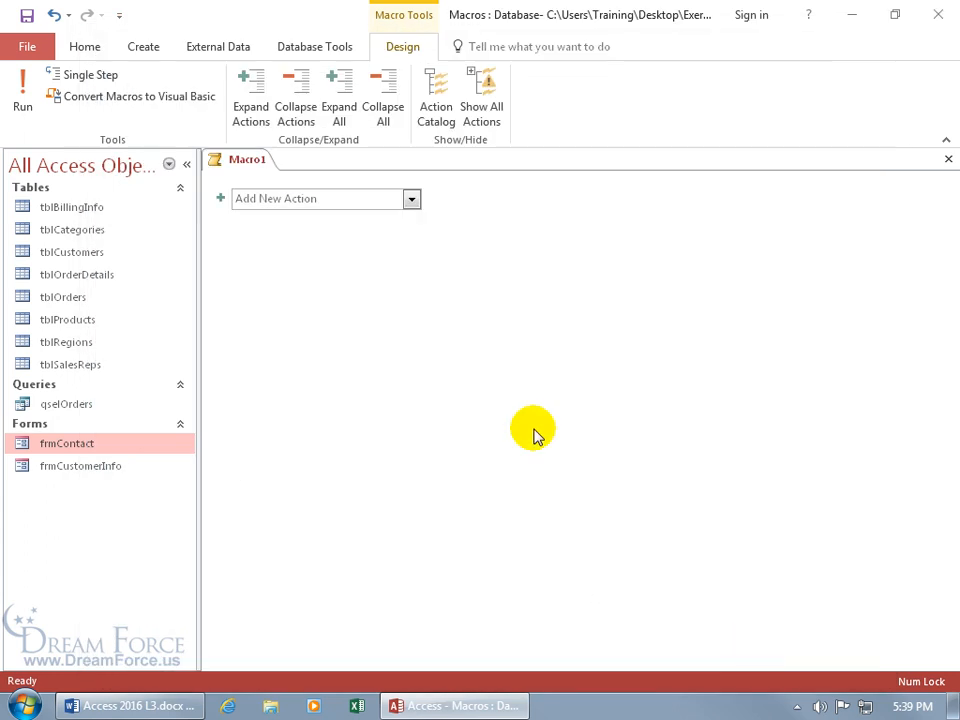
pyautogui.click(436, 112)
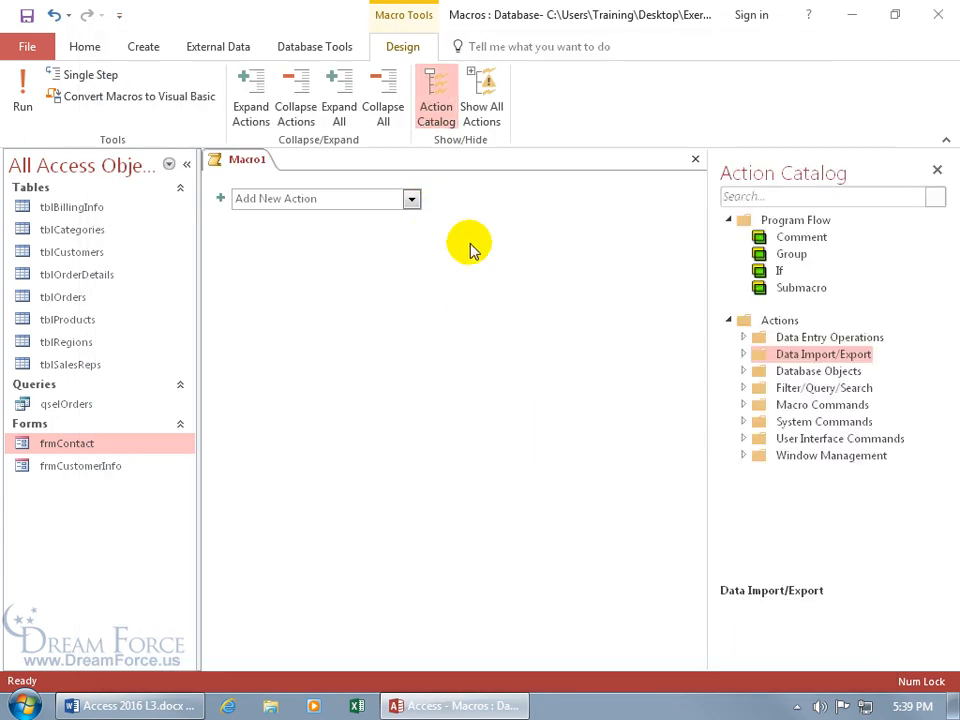
# Step: Start entering the Echo action in the macro and turn on Show All Actions
pyautogui.click(311, 199)
pyautogui.click(311, 199)
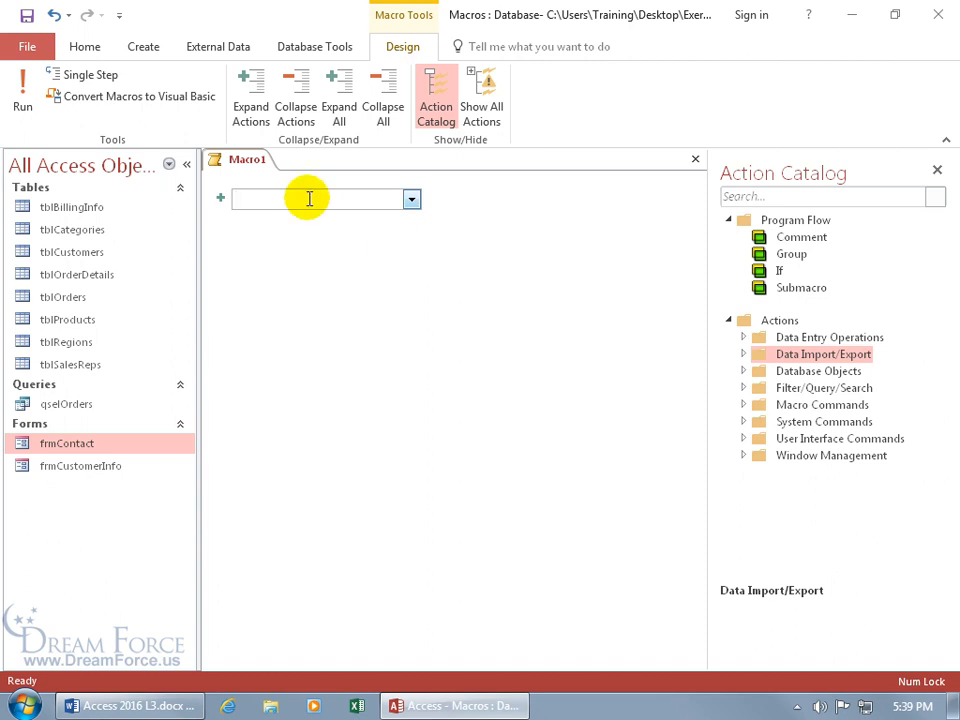
pyautogui.write('Ech')
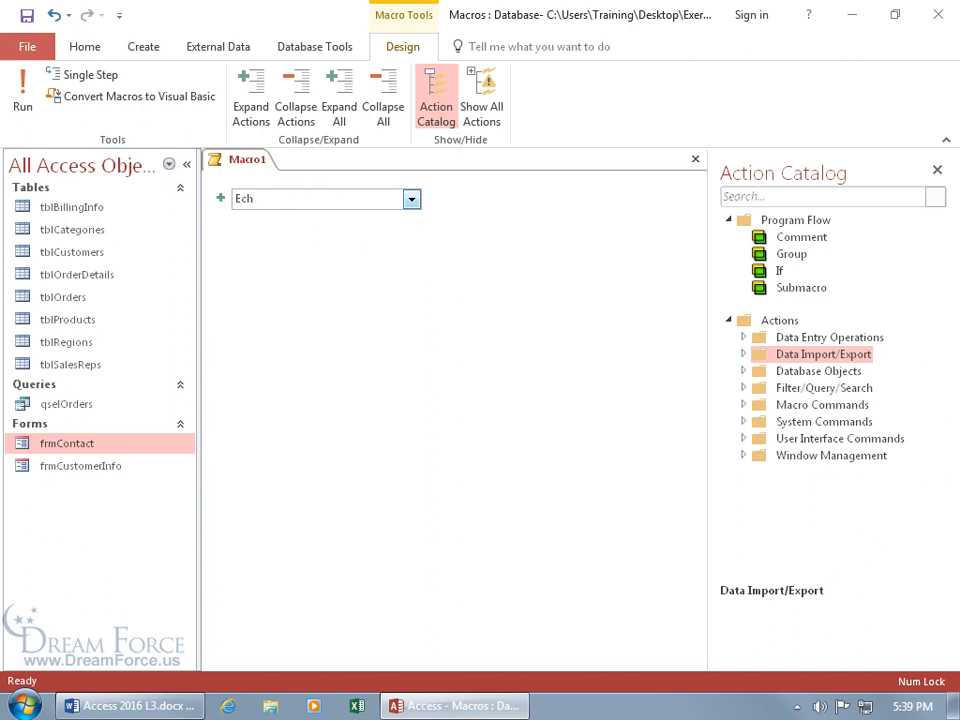
pyautogui.click(484, 133)
pyautogui.click(304, 197)
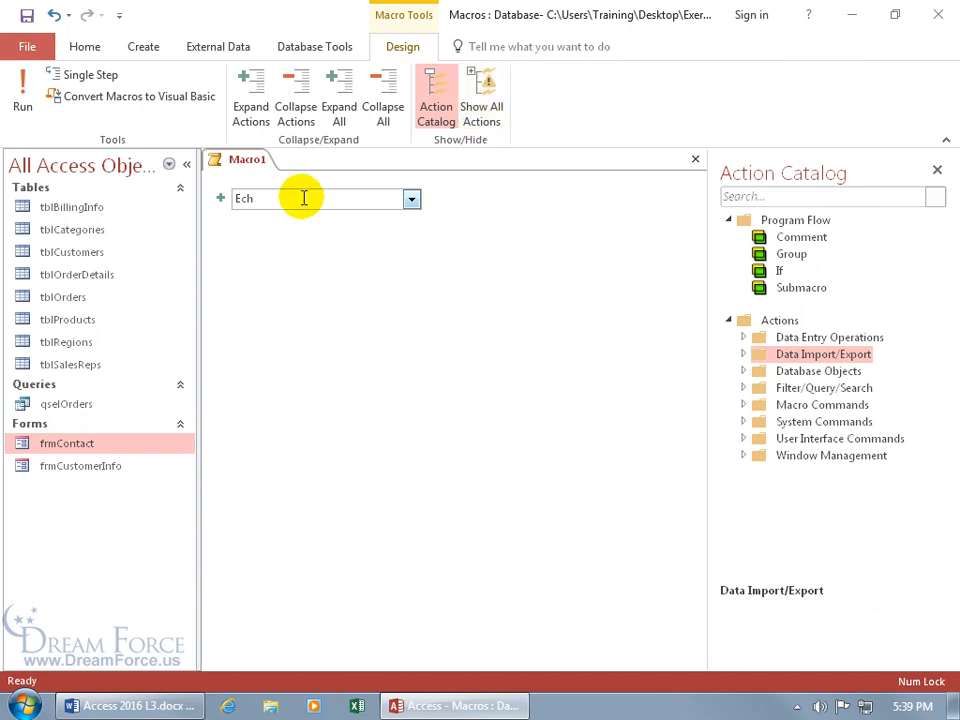
pyautogui.press('BackSpace')
pyautogui.press('BackSpace')
pyautogui.press('BackSpace')
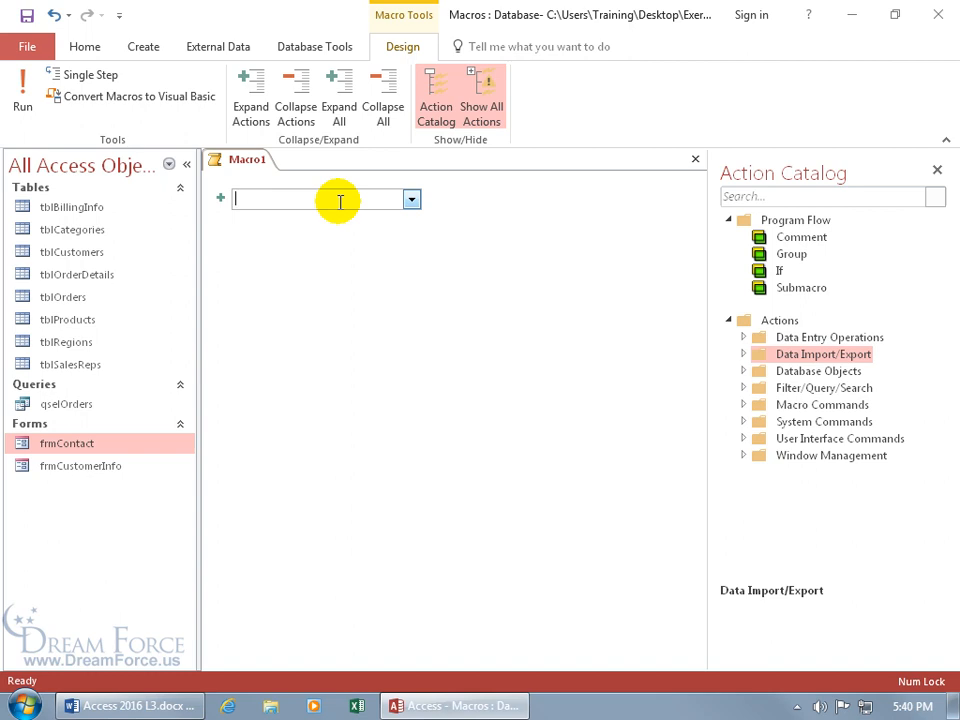
pyautogui.write('E')
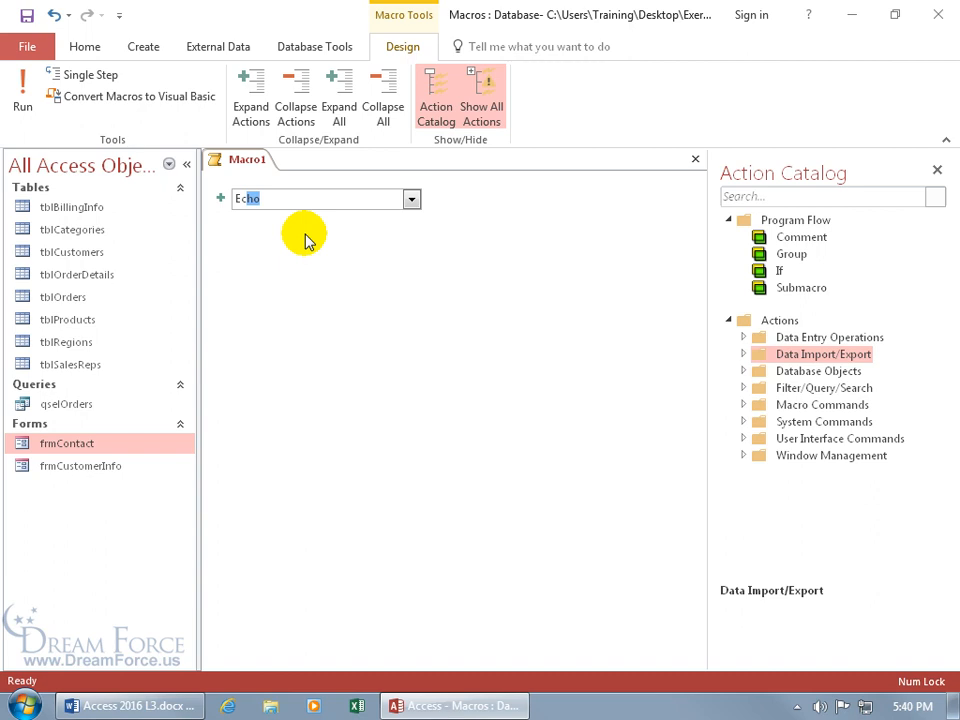
pyautogui.press('BackSpace')
pyautogui.press('BackSpace')
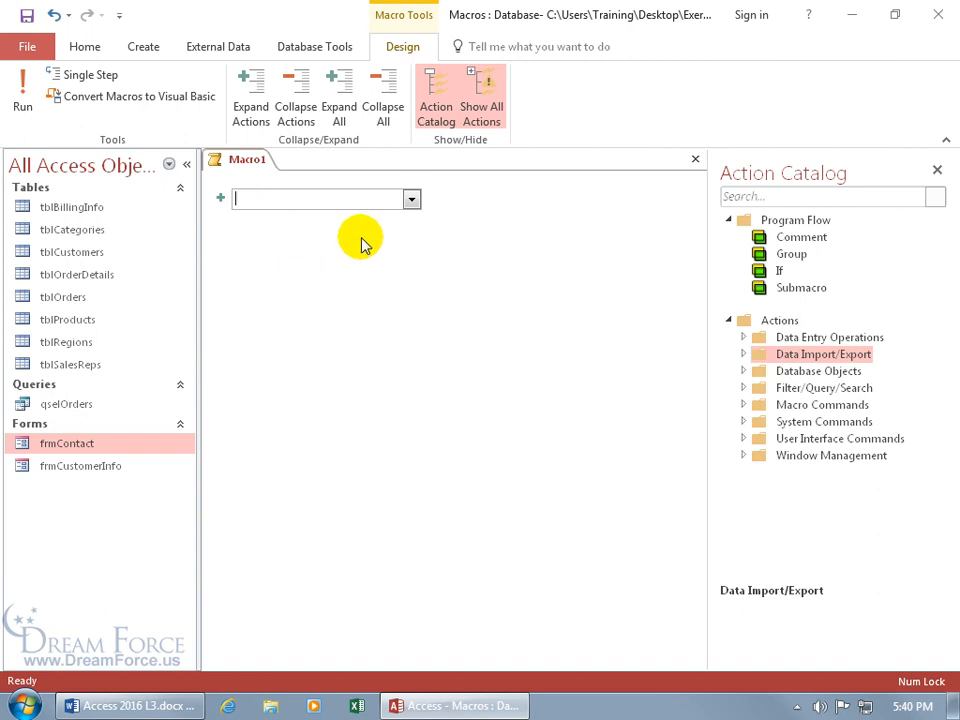
# Step: Add the Echo action from the catalog's Macro Commands and set its Echo On argument to No
pyautogui.click(742, 404)
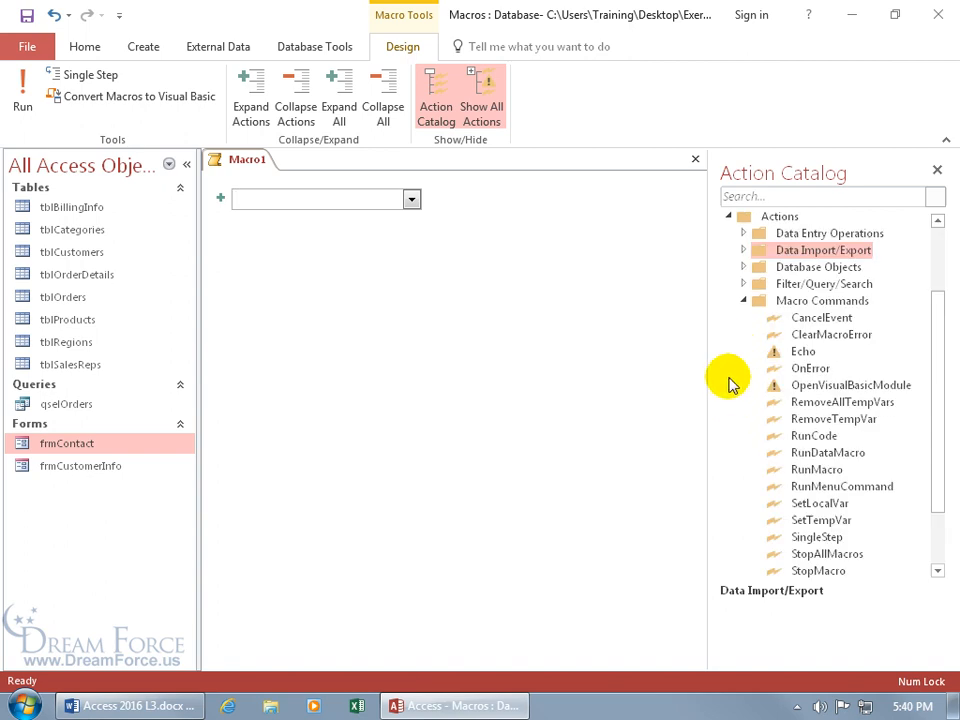
pyautogui.doubleClick(800, 352)
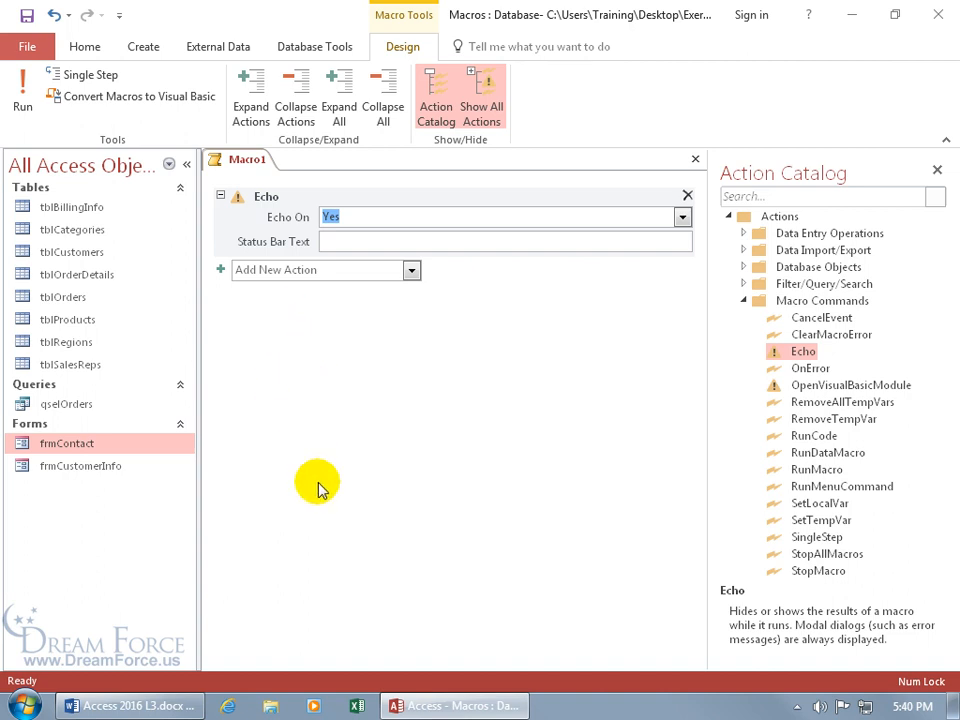
pyautogui.click(341, 218)
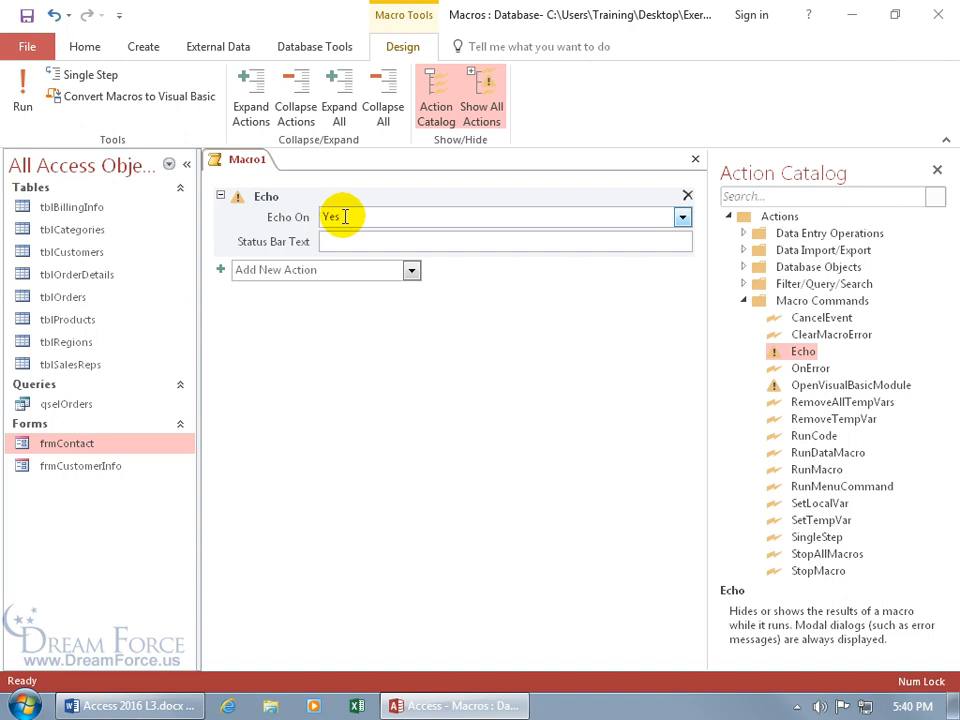
pyautogui.click(683, 218)
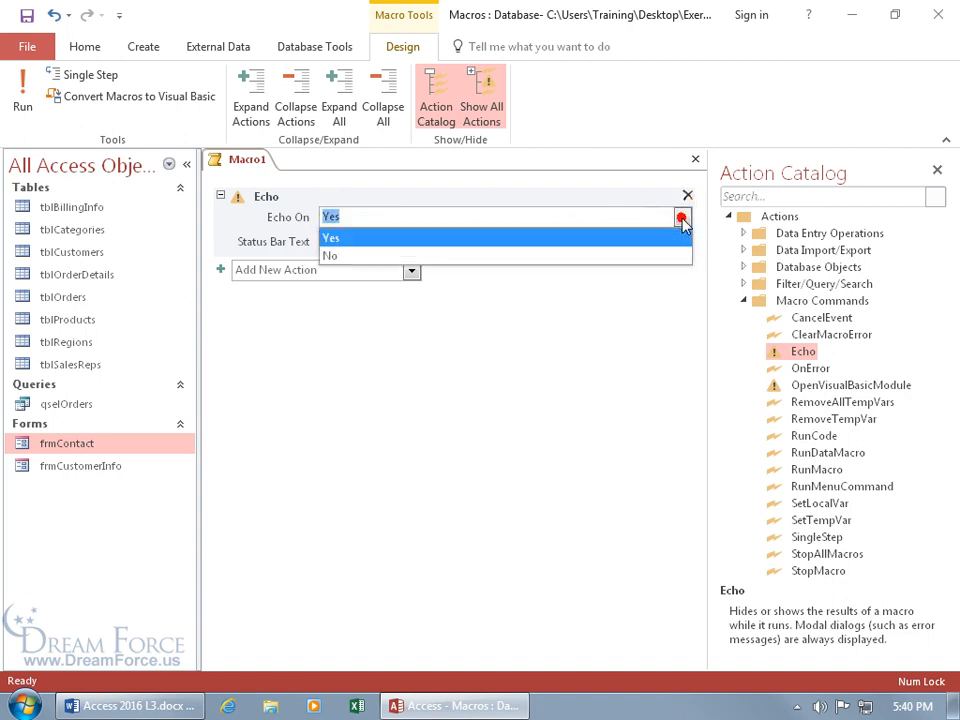
pyautogui.click(632, 255)
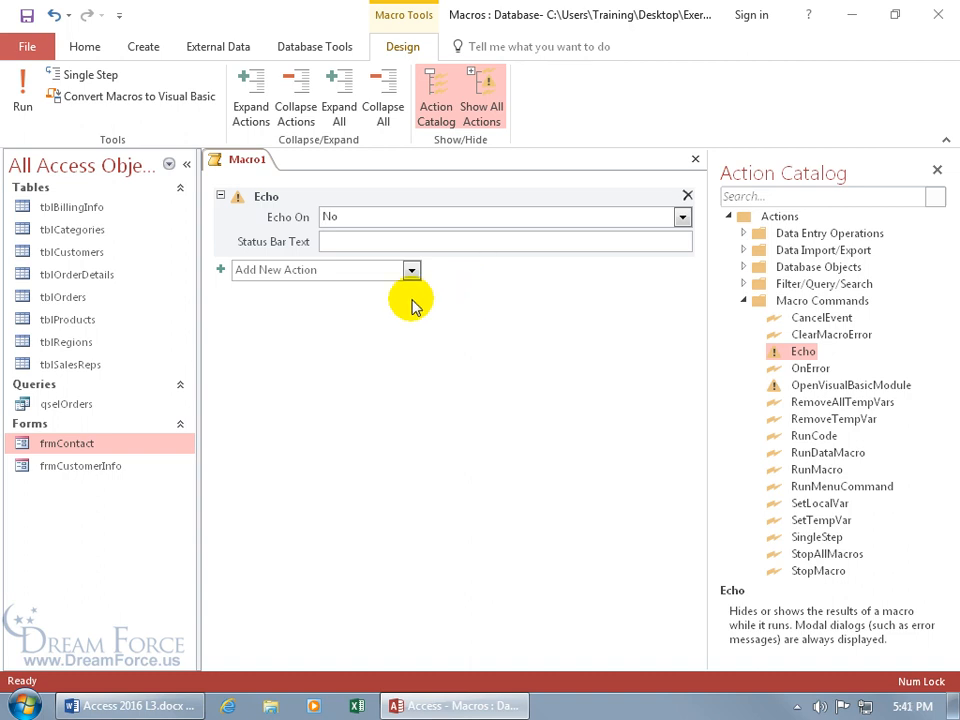
# Step: Add an OpenForm action below Echo with Form Name frmContact and View set to Form
pyautogui.click(363, 272)
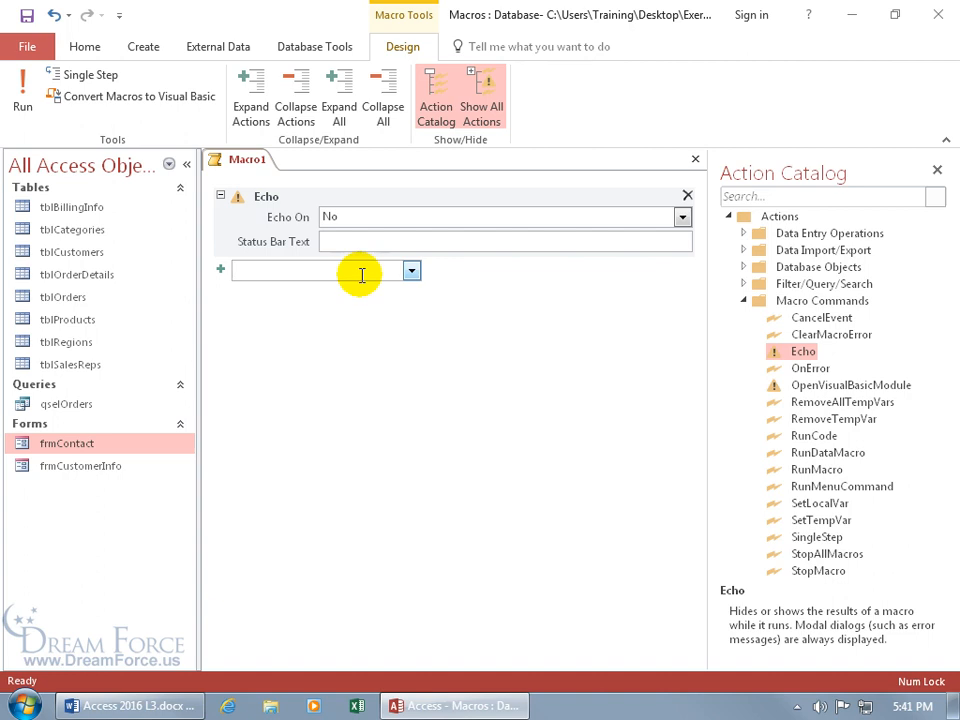
pyautogui.write('OpenForm')
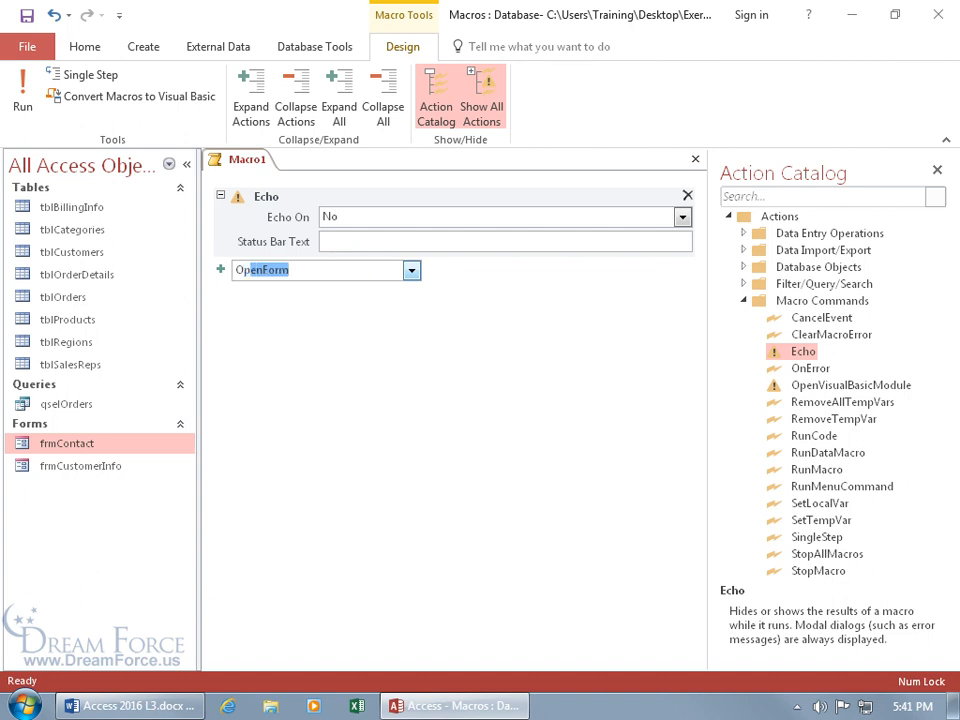
pyautogui.press('Return')
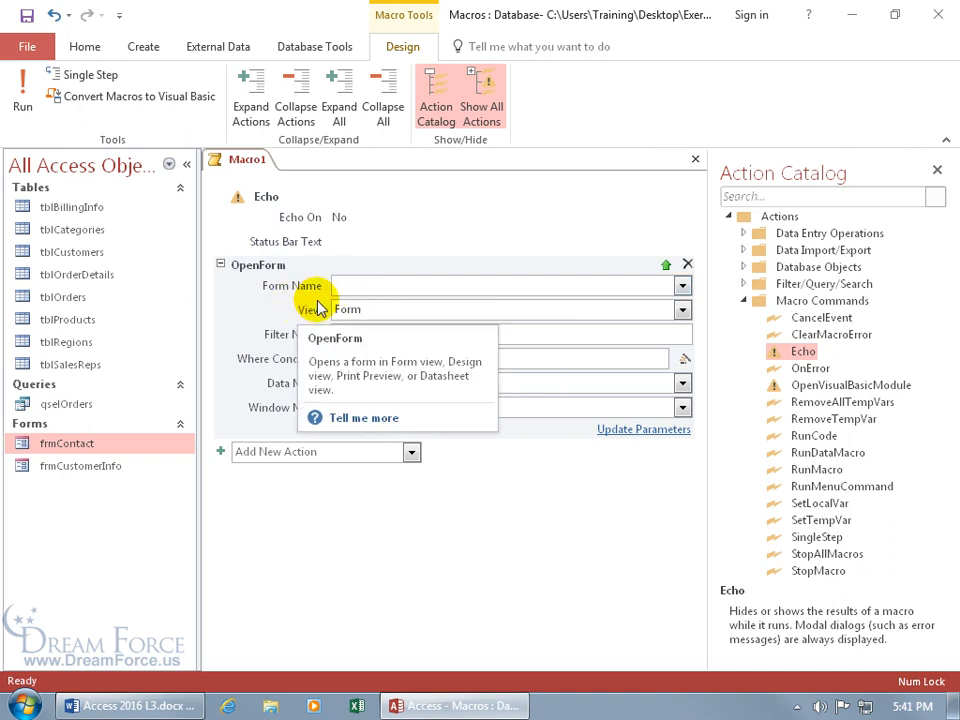
pyautogui.click(682, 287)
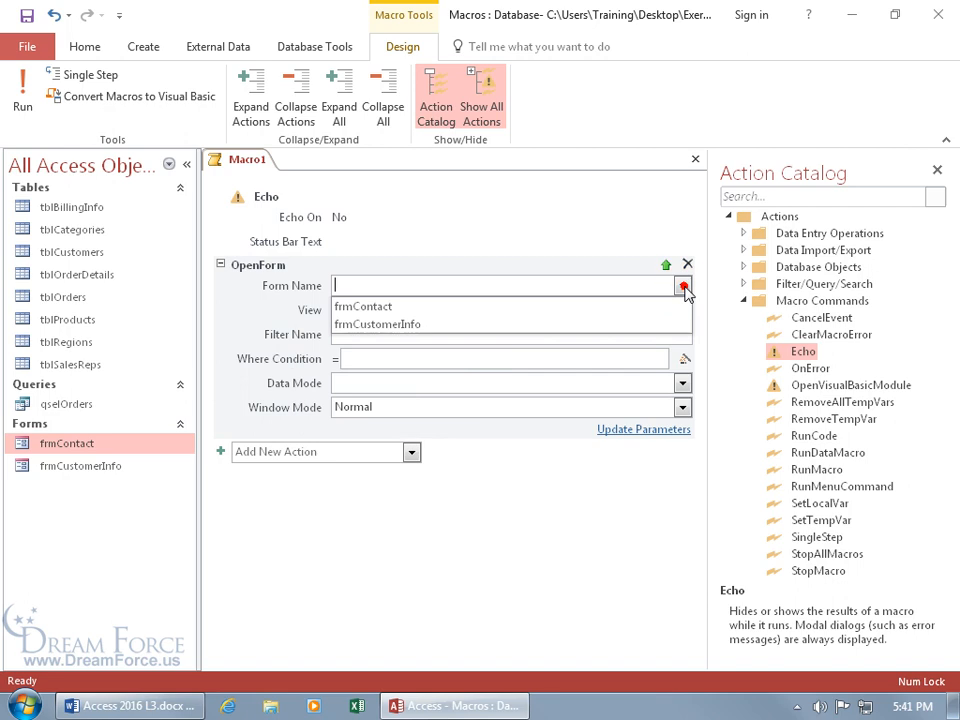
pyautogui.click(531, 305)
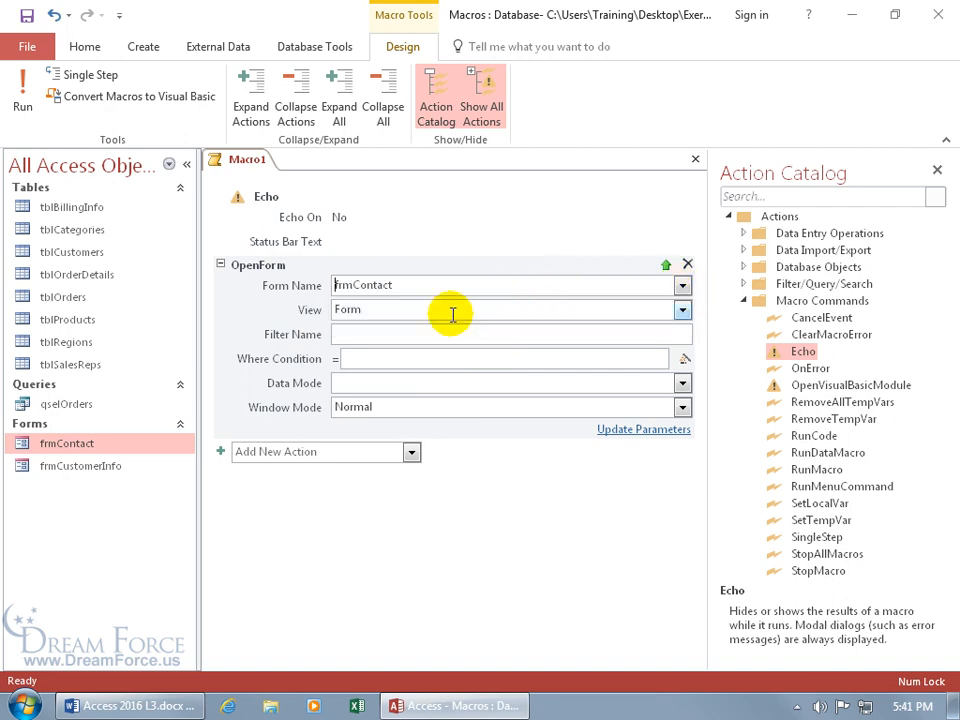
pyautogui.click(681, 310)
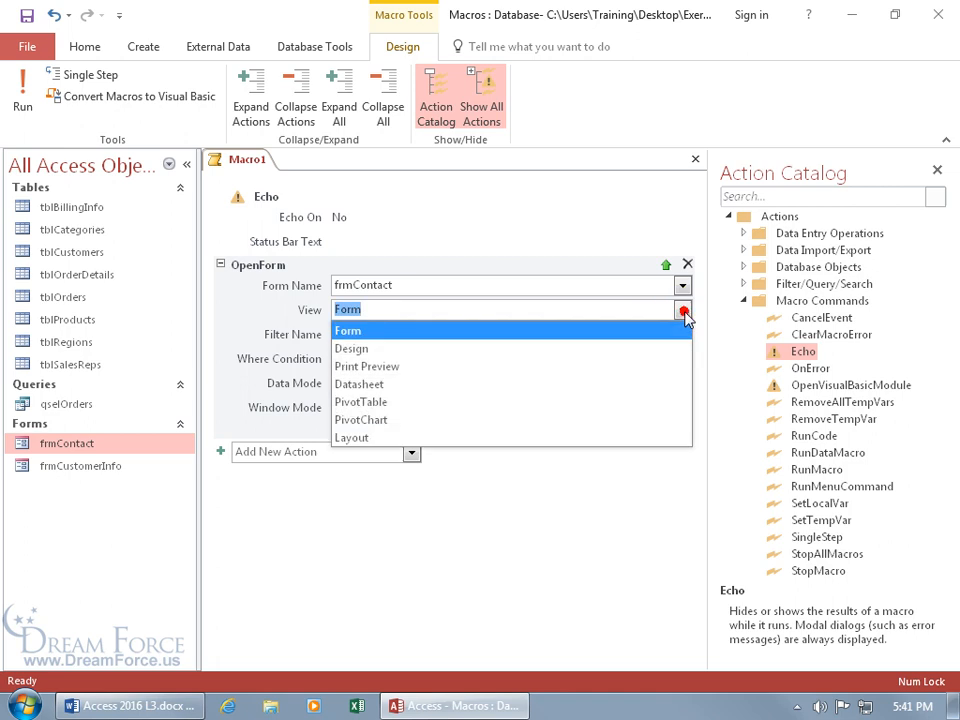
pyautogui.click(578, 333)
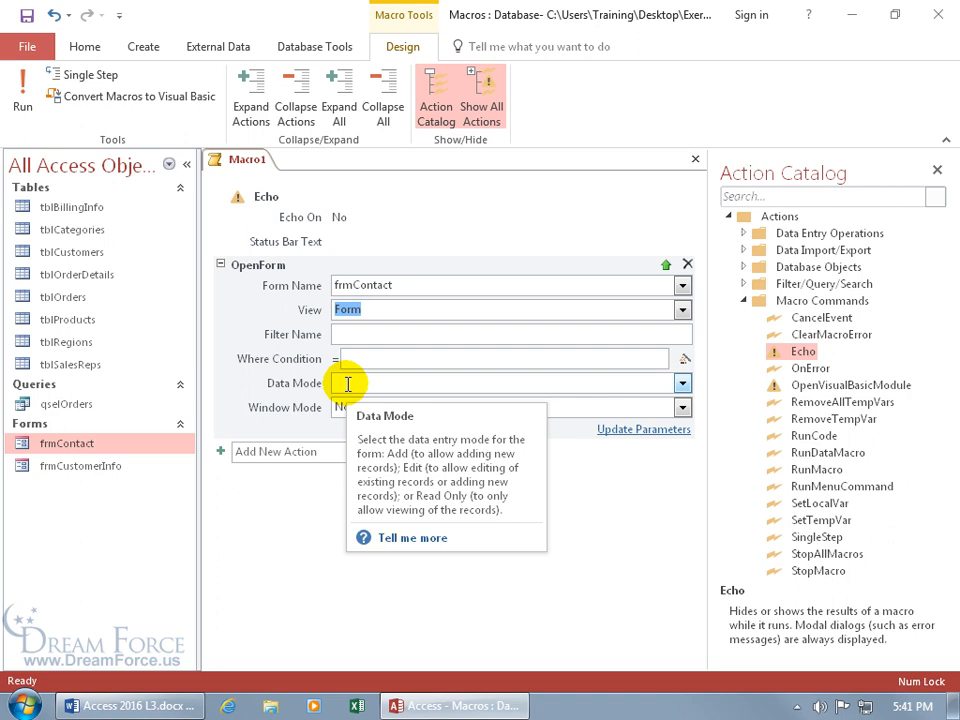
pyautogui.click(306, 500)
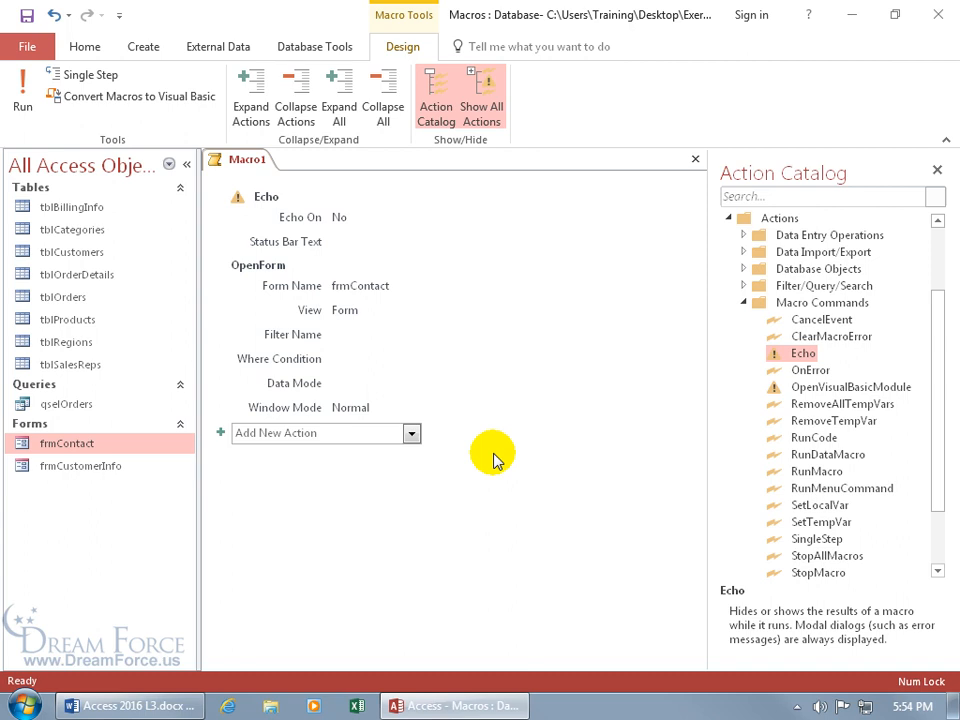
# Step: Add a comment below OpenForm reading "to hide results of the macro until it is finished."
pyautogui.click(294, 433)
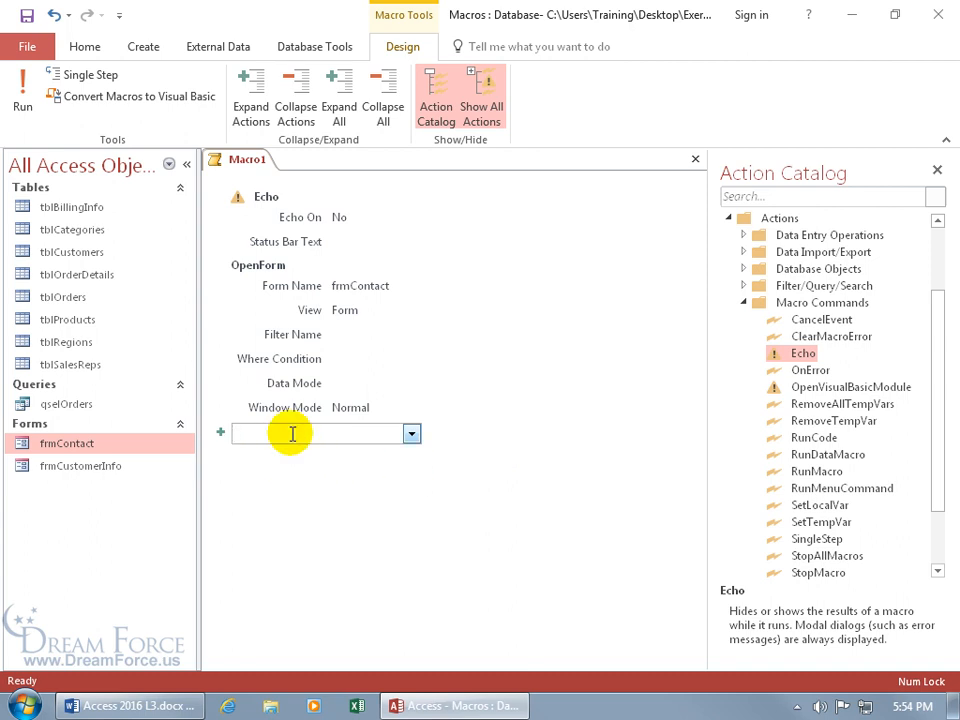
pyautogui.write('Comment')
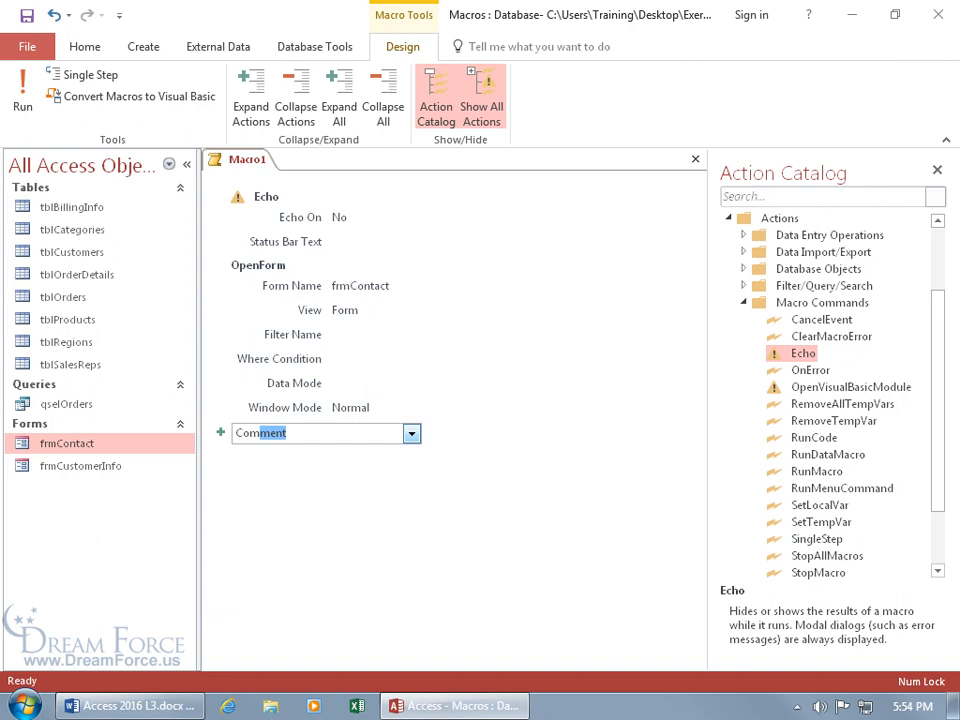
pyautogui.press('Return')
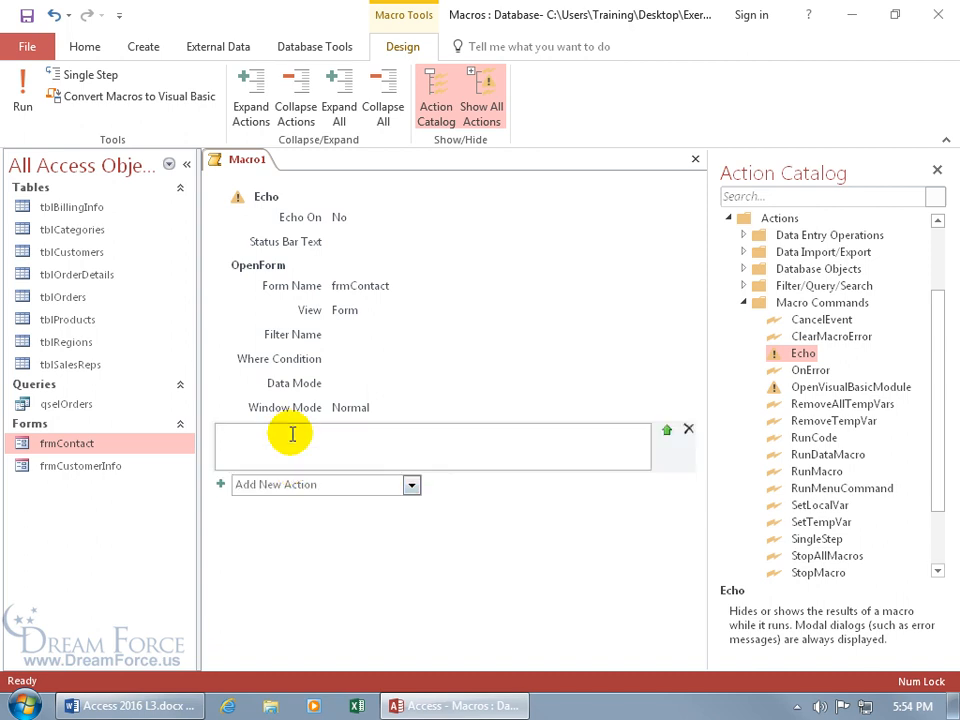
pyautogui.write('to hide results of the macro until it is finished.')
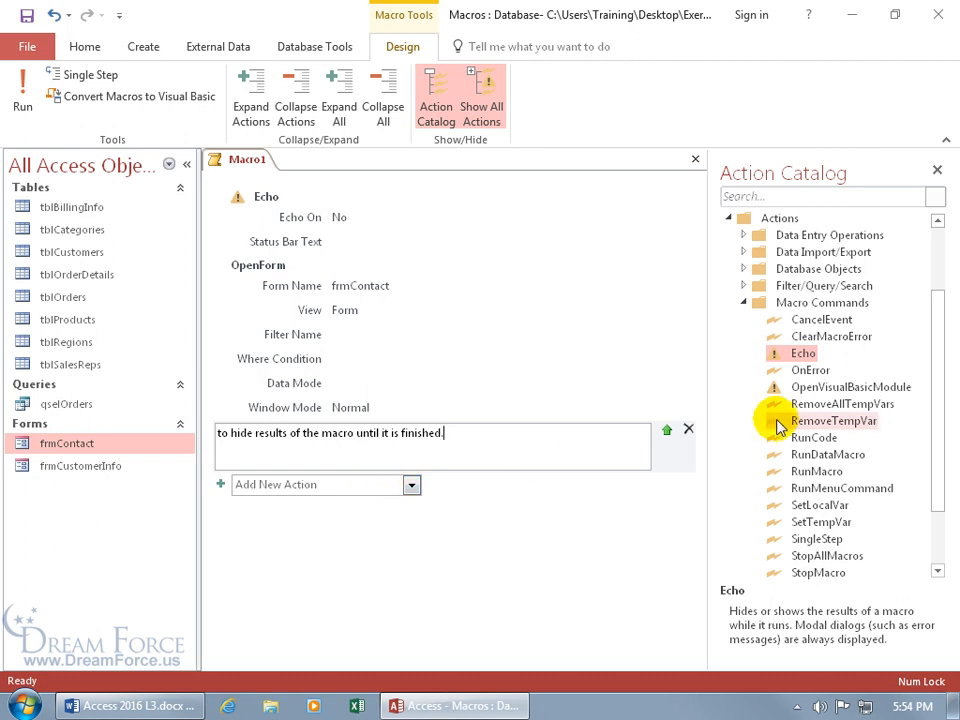
# Step: Add a second comment from the Action Catalog reading "opens the Contact form in Form view."
pyautogui.moveTo(936, 392); pyautogui.dragTo(934, 326)
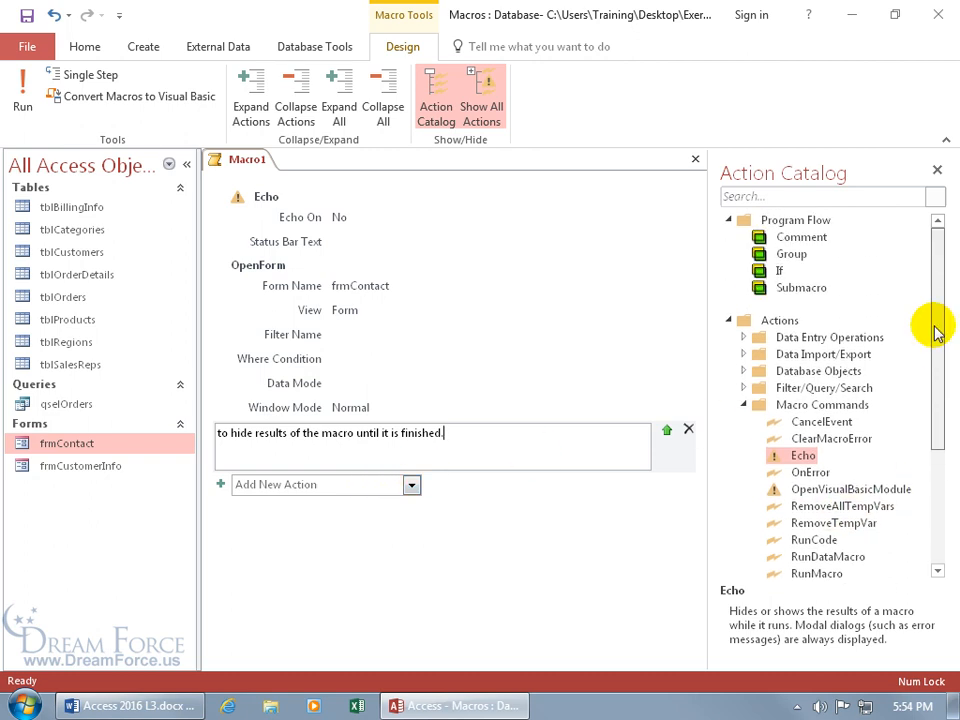
pyautogui.doubleClick(805, 238)
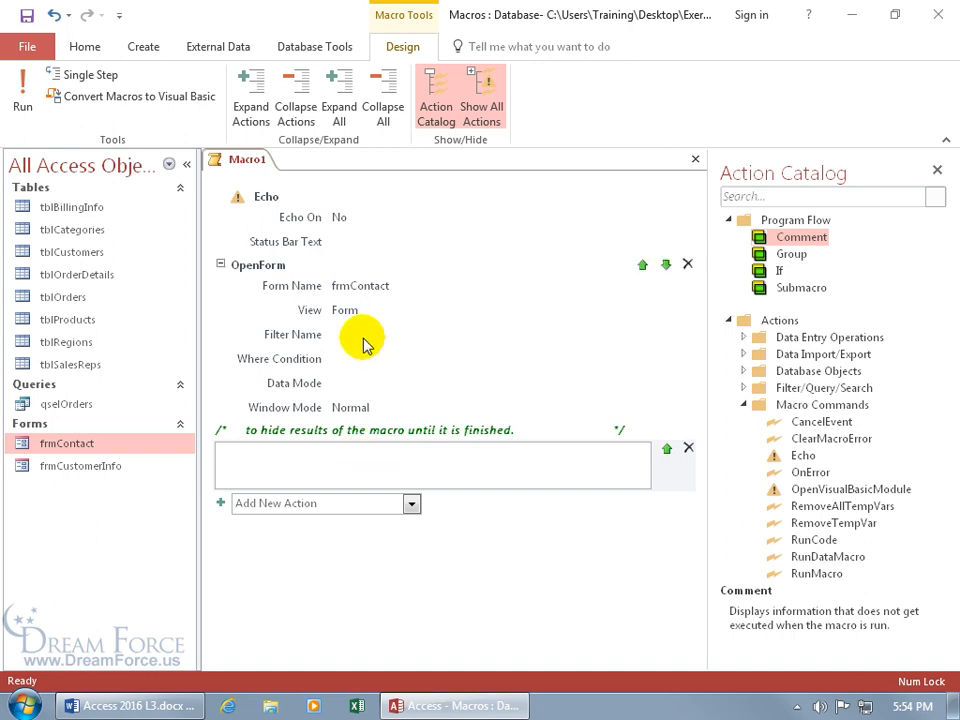
pyautogui.write('opens the Contact form in Form view.')
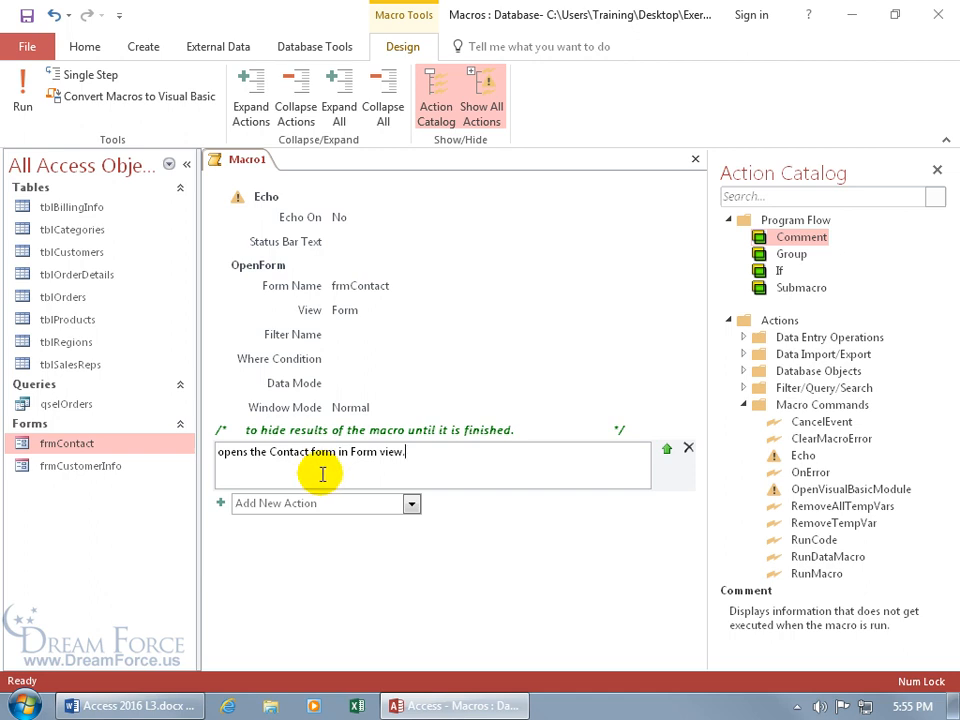
pyautogui.click(418, 557)
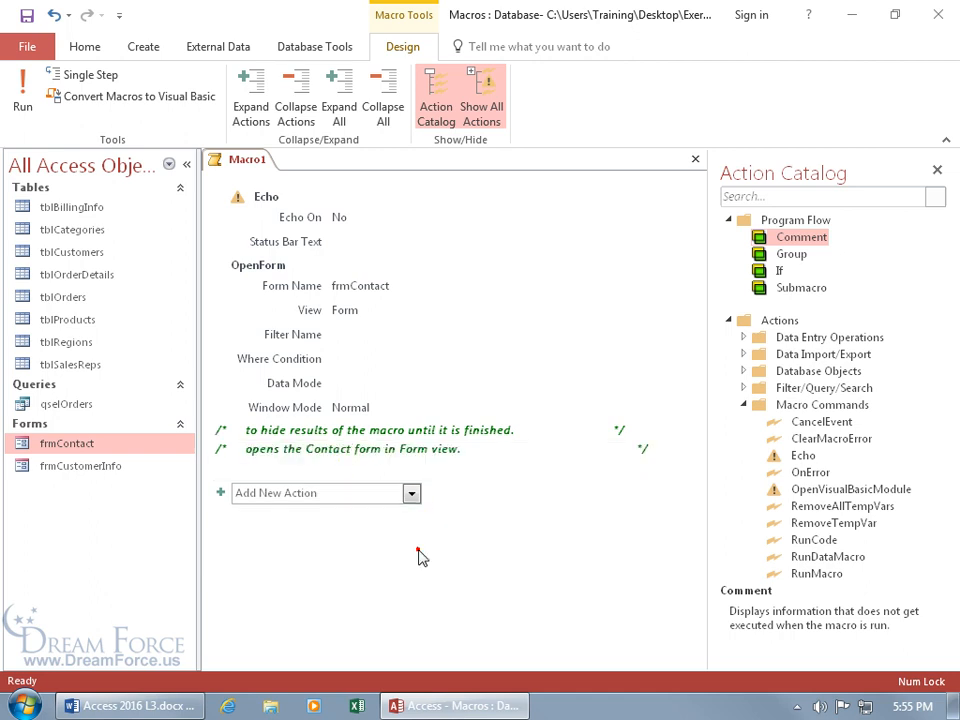
# Step: Move the comment "to hide results of the macro until it is finished." up above the Echo action
pyautogui.click(428, 432)
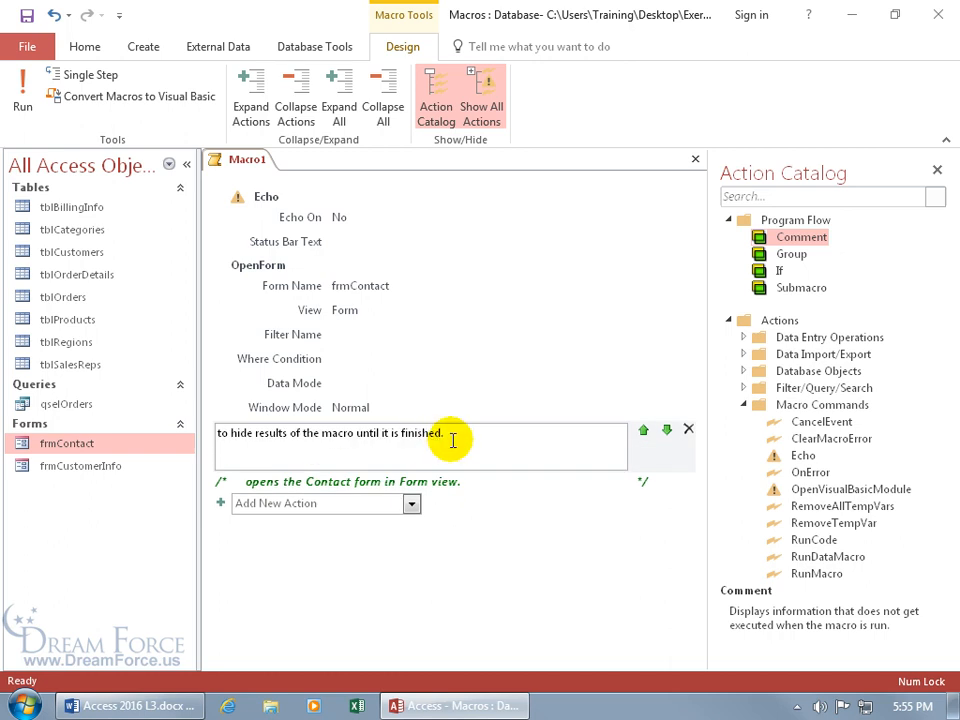
pyautogui.click(456, 549)
pyautogui.click(461, 428)
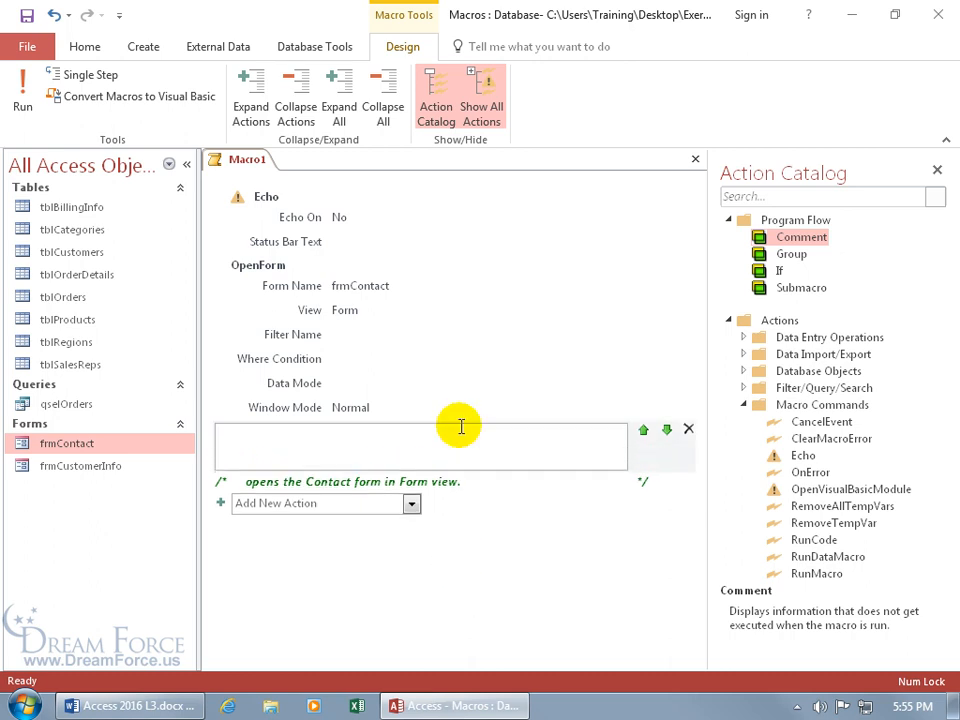
pyautogui.write('to hide results of the macro until it is finished.')
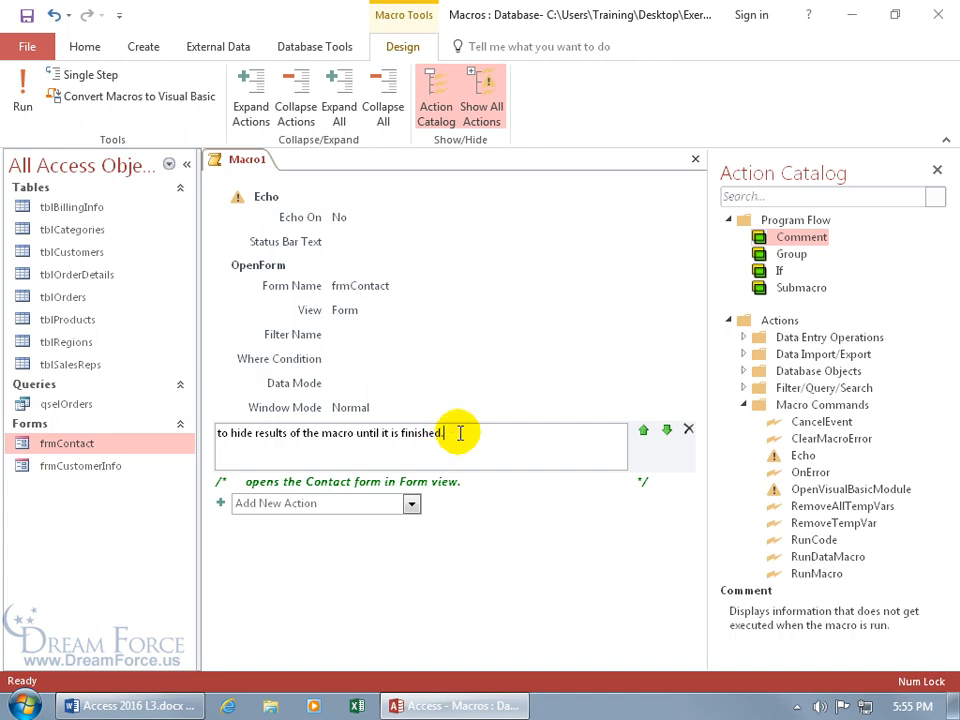
pyautogui.moveTo(475, 224)
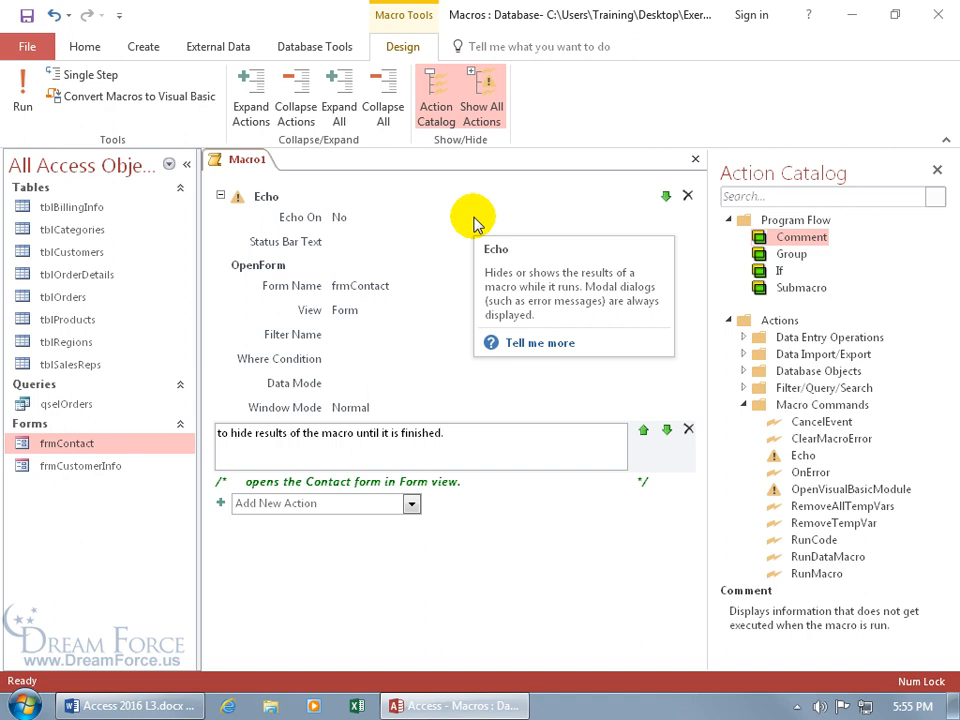
pyautogui.click(643, 430)
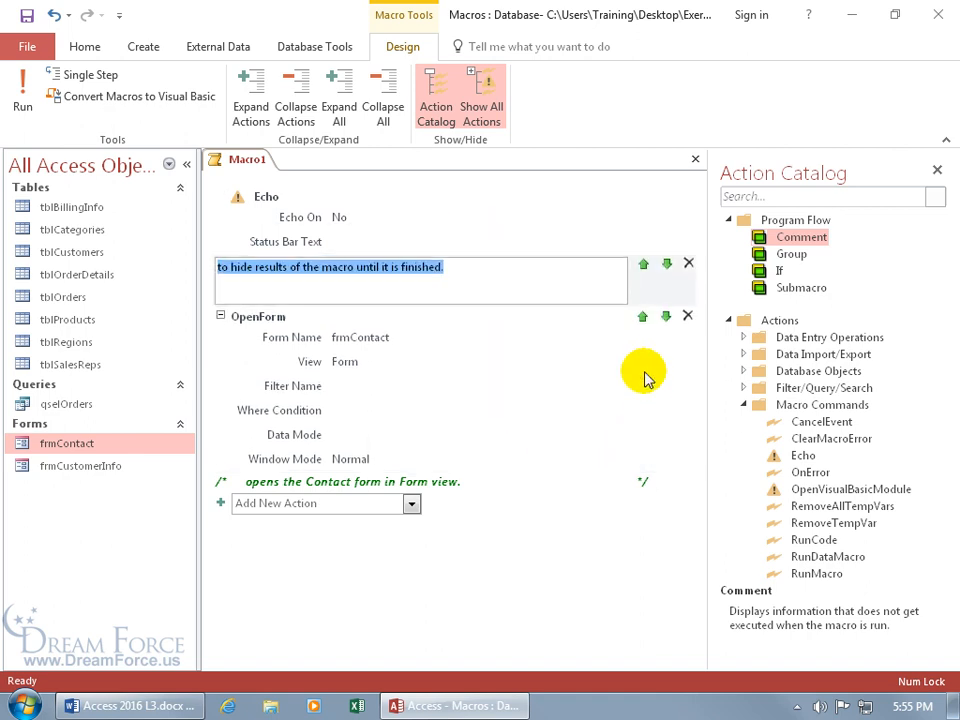
pyautogui.click(644, 267)
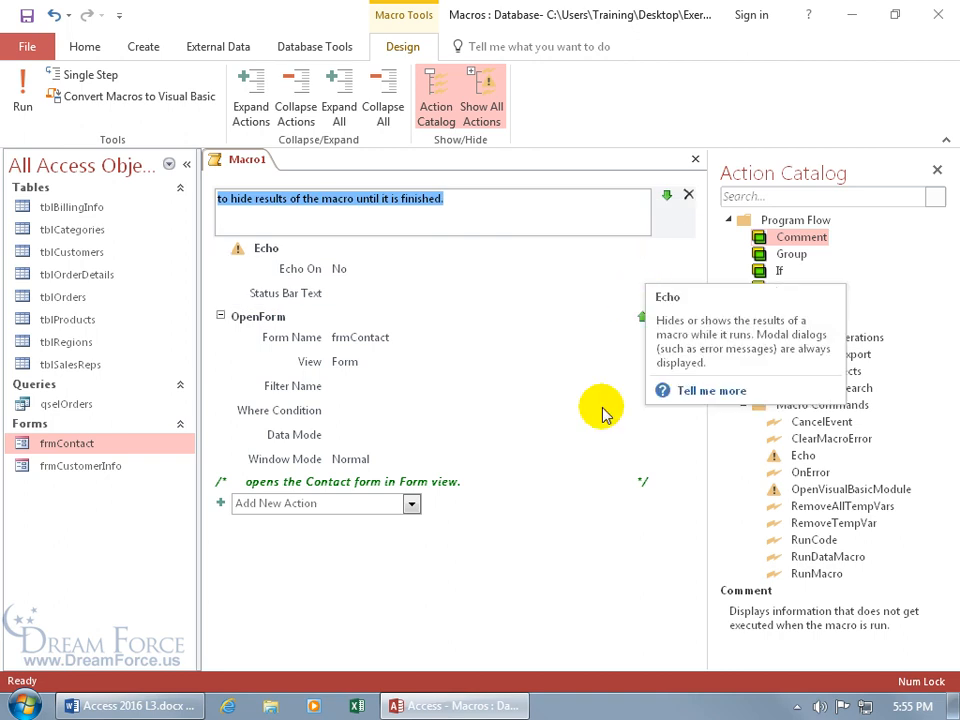
pyautogui.click(553, 565)
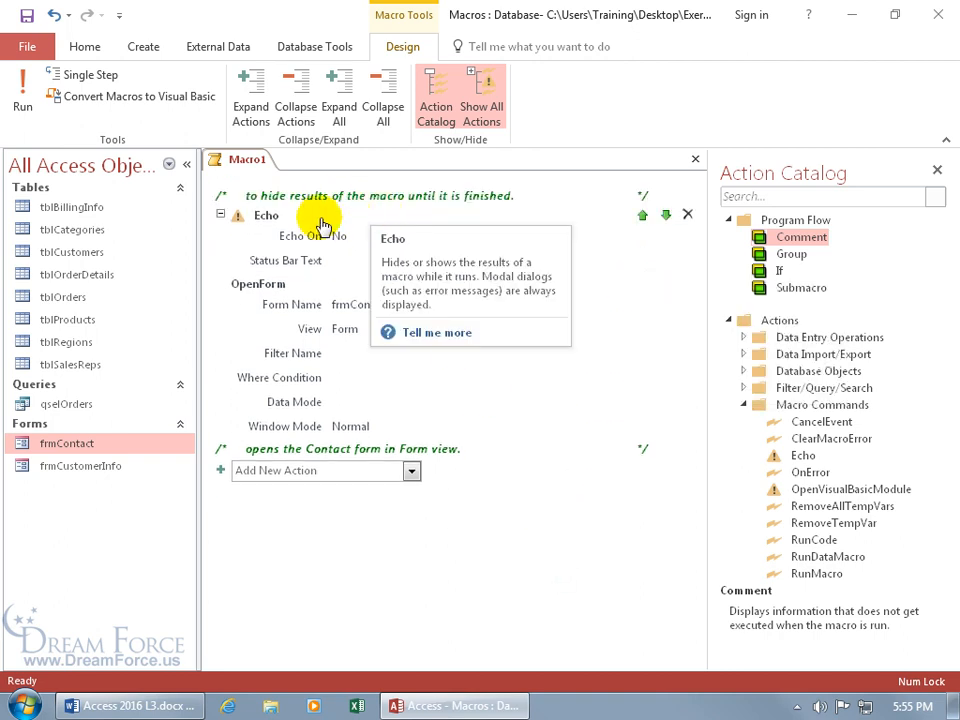
# Step: Move the comment "opens the Contact form in Form view." up above the OpenForm action
pyautogui.click(449, 451)
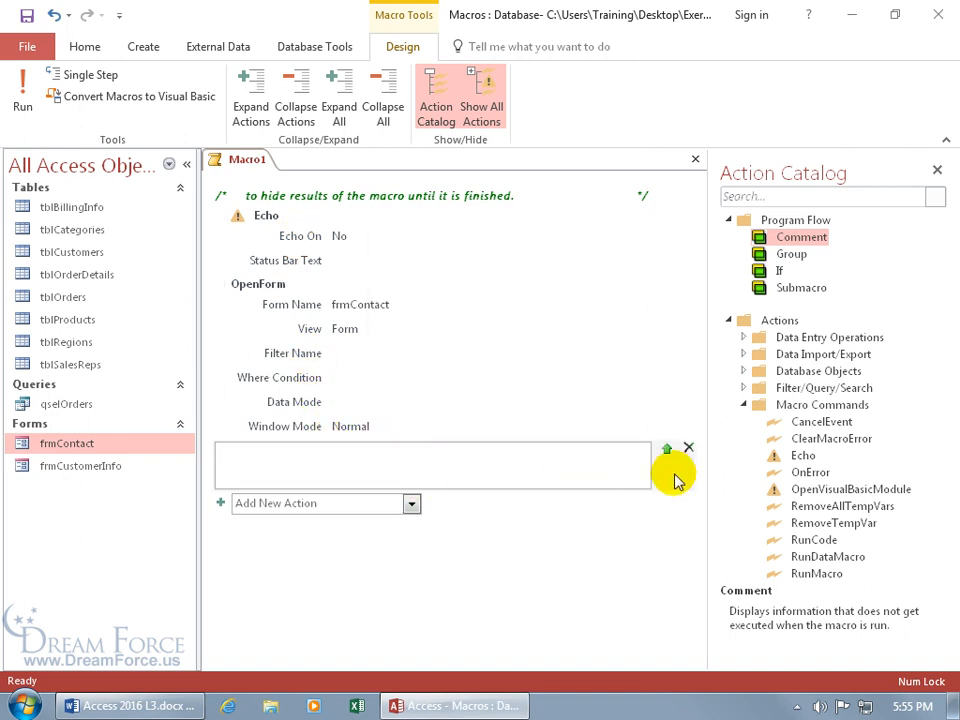
pyautogui.moveTo(672, 478); pyautogui.dragTo(669, 318)
pyautogui.click(443, 592)
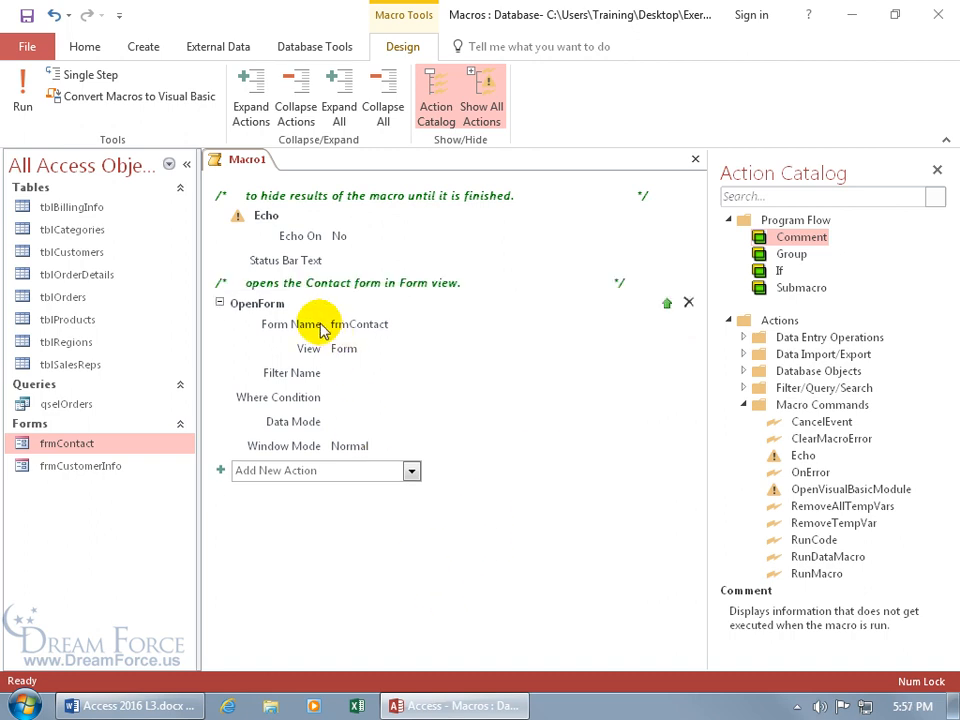
# Step: Collapse and expand the Echo and OpenForm actions, leaving Echo collapsed and the OpenForm arguments expanded
pyautogui.click(219, 303)
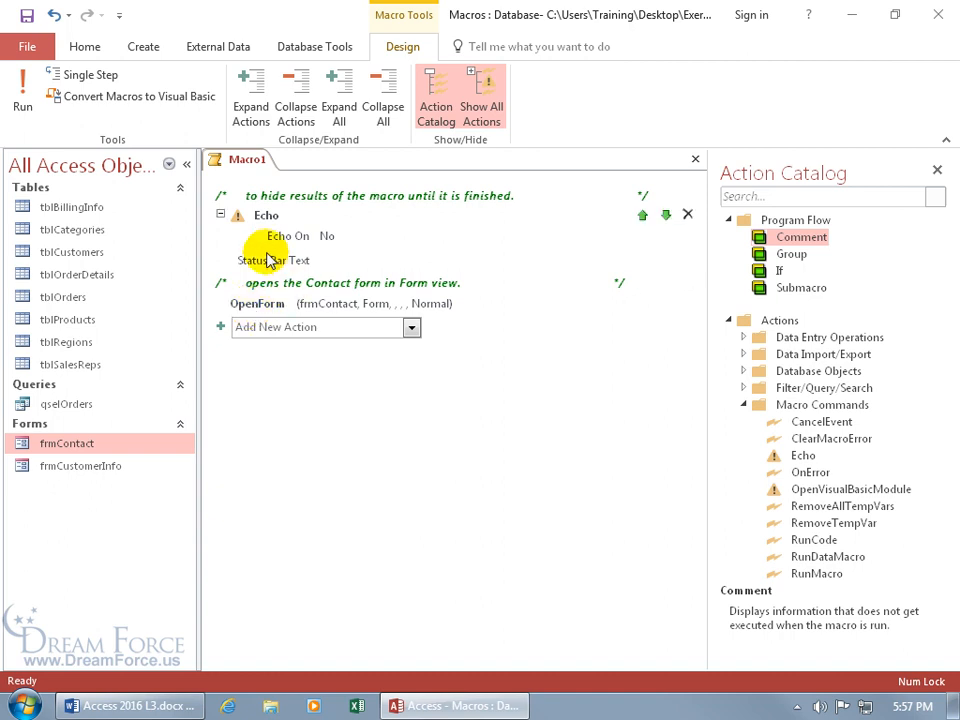
pyautogui.click(221, 216)
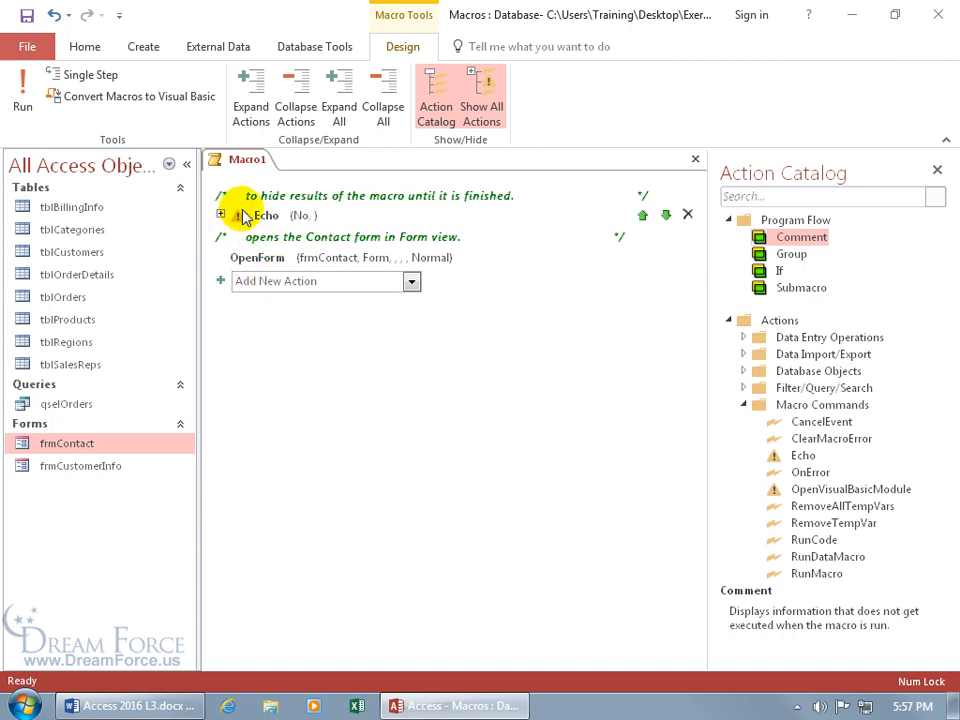
pyautogui.click(345, 110)
pyautogui.click(382, 100)
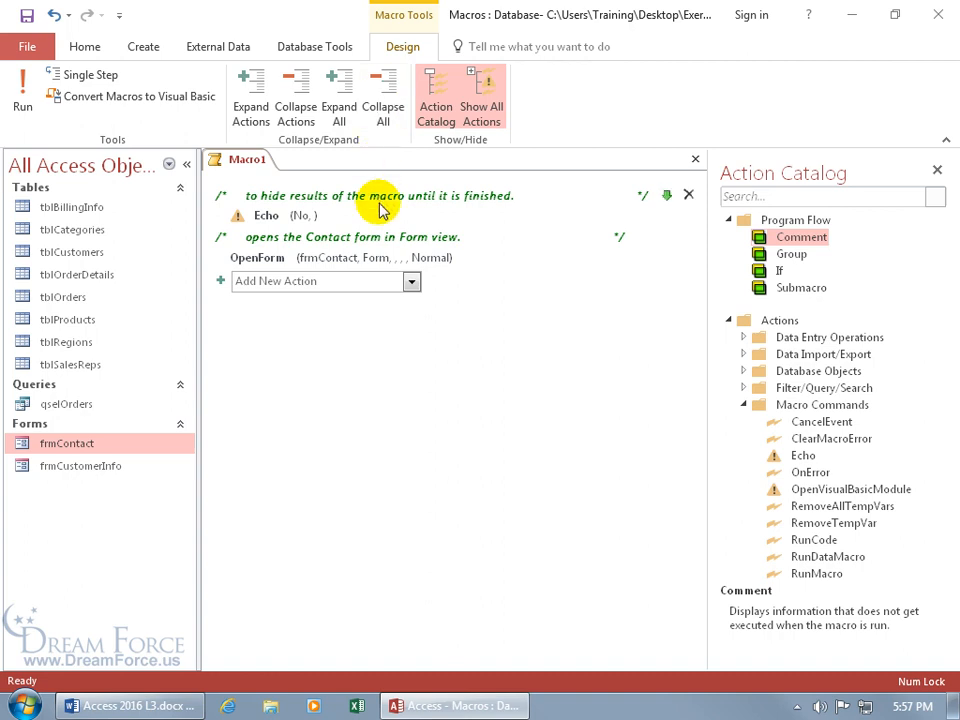
pyautogui.click(219, 257)
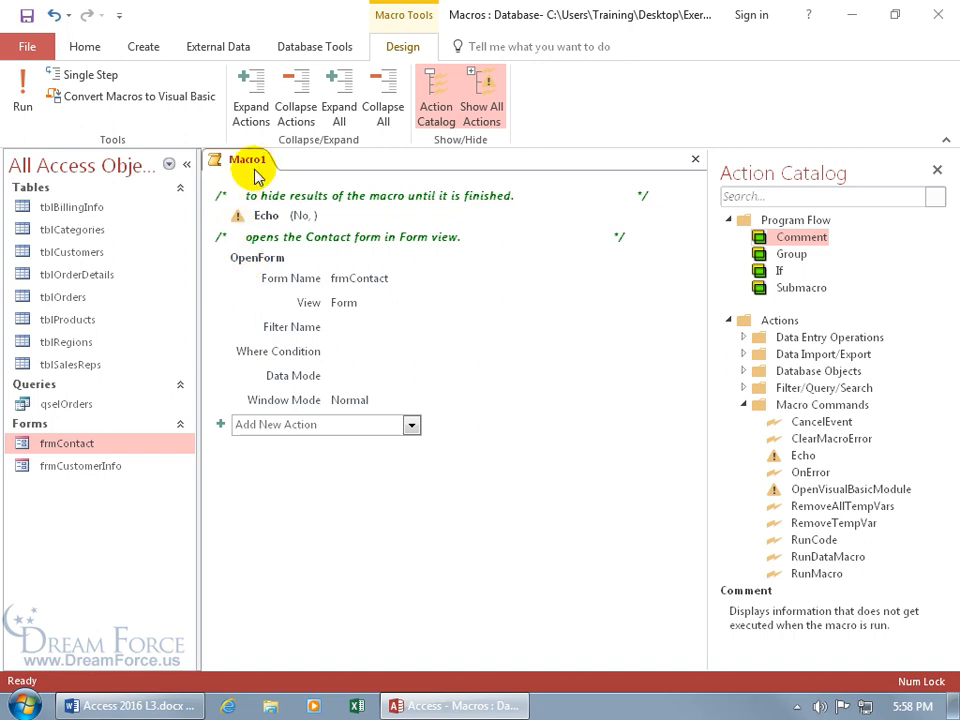
# Step: Save the macro under the name mcrContactForm
pyautogui.click(26, 15)
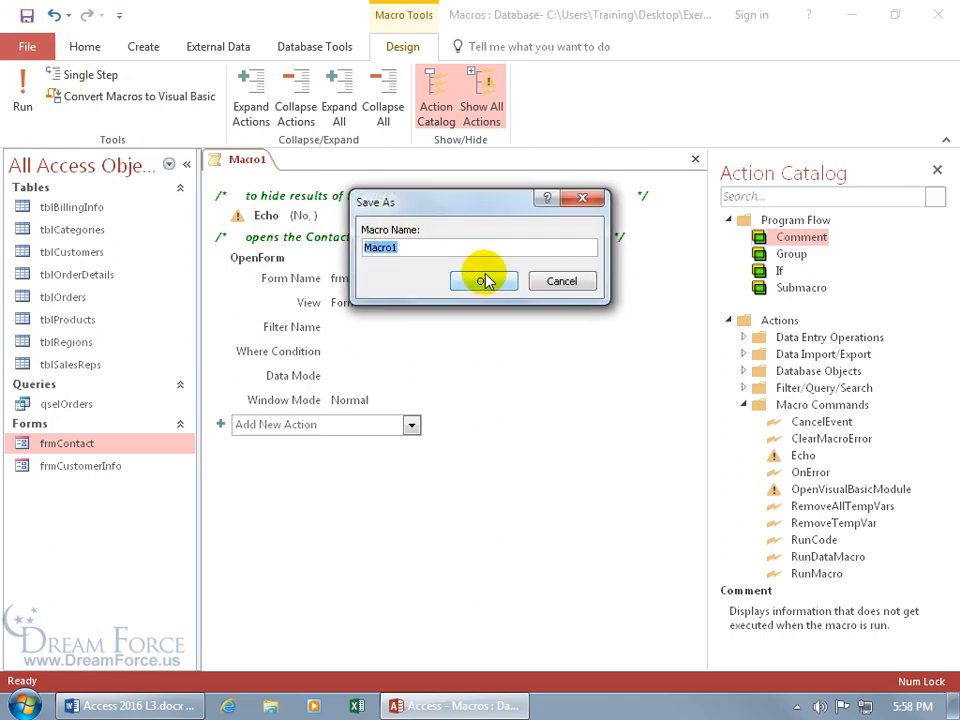
pyautogui.write('mcrContactForm')
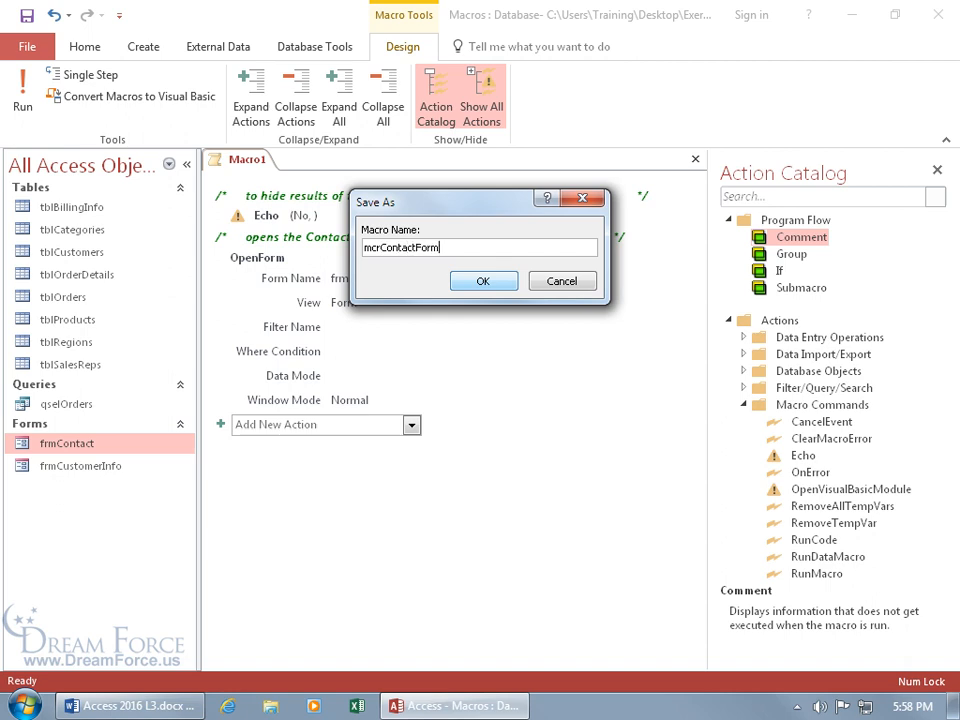
pyautogui.click(497, 281)
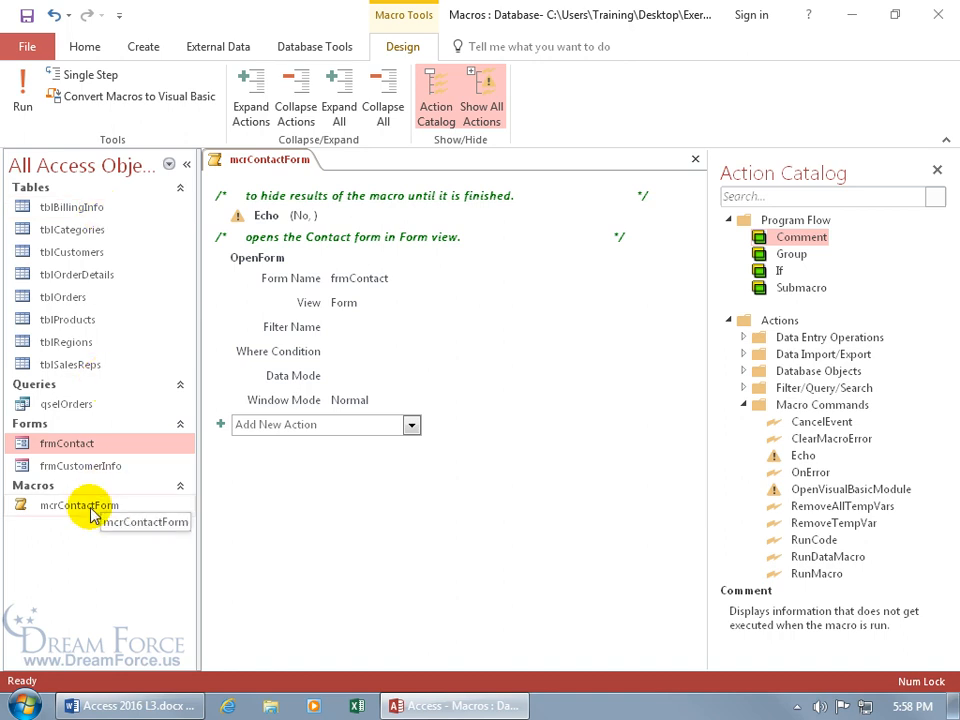
# Step: Filter the database object list to show only macros, and restore it to all Access objects
pyautogui.click(169, 164)
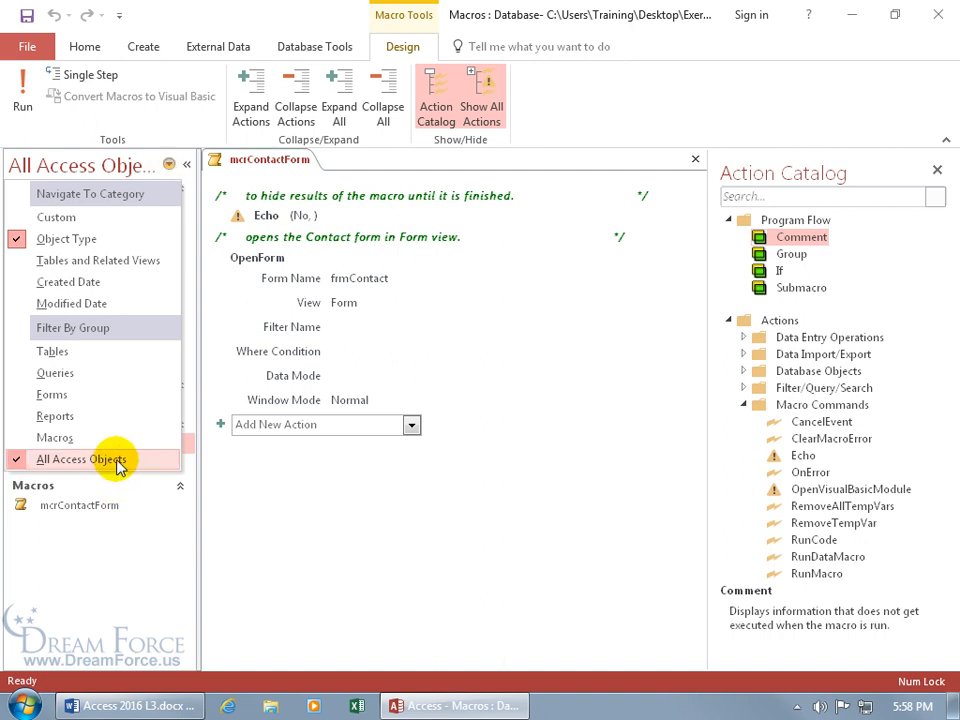
pyautogui.click(90, 442)
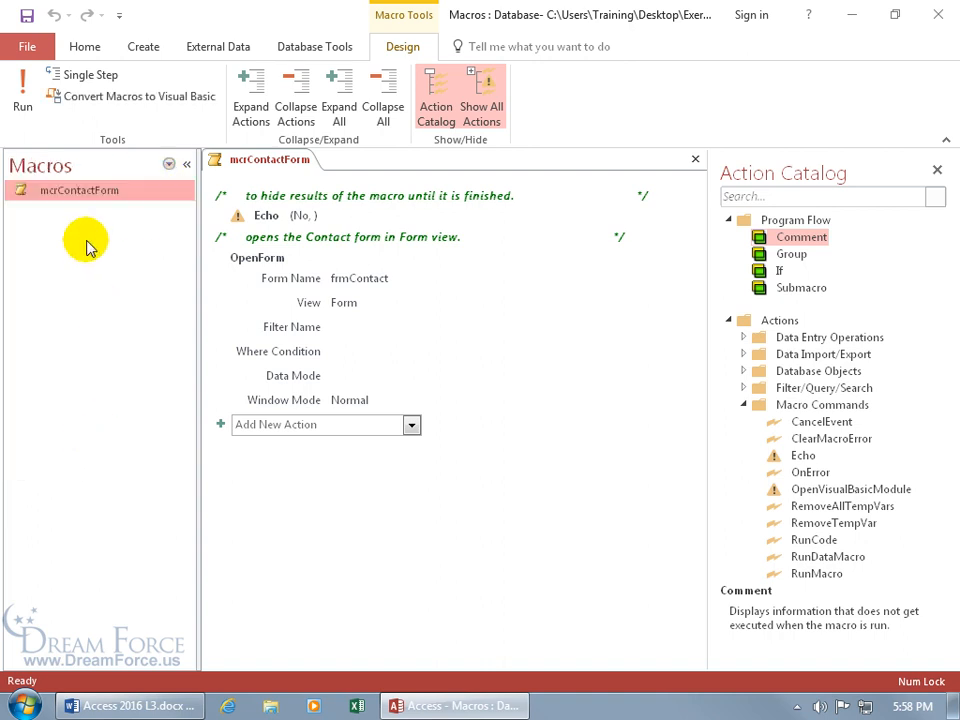
pyautogui.click(169, 164)
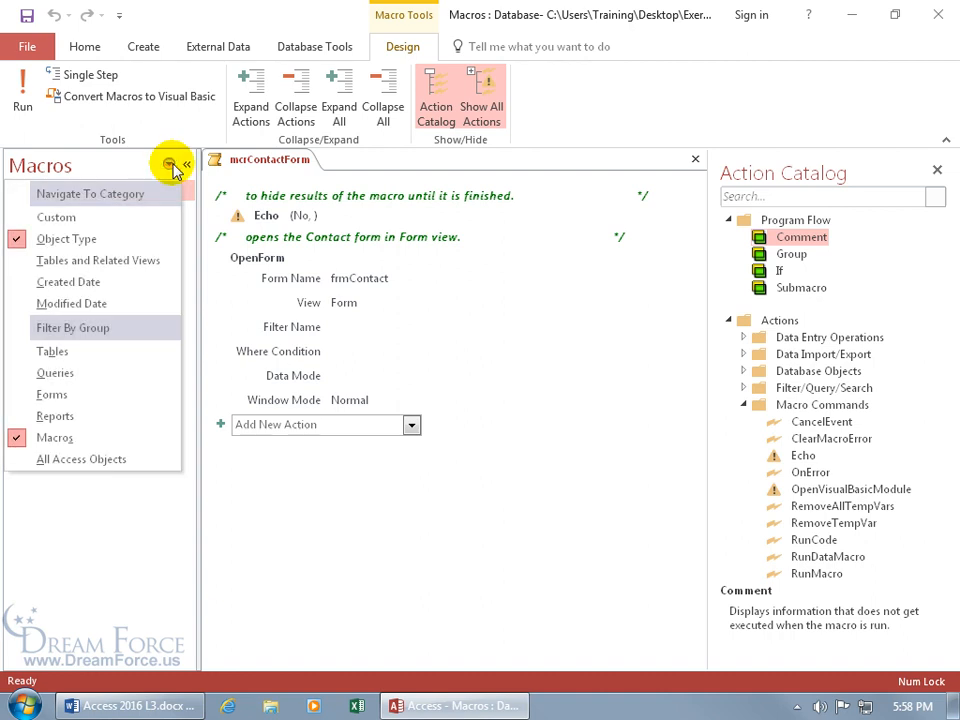
pyautogui.click(90, 459)
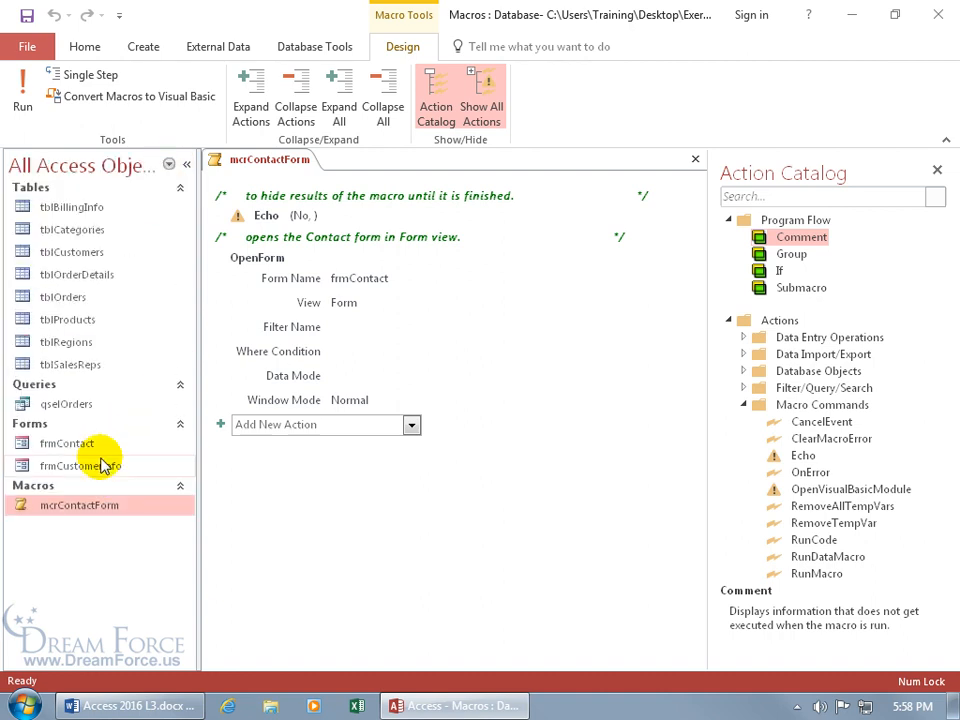
# Step: Close the macro design, run mcrContactForm from the object list, and close the form it opens
pyautogui.click(694, 162)
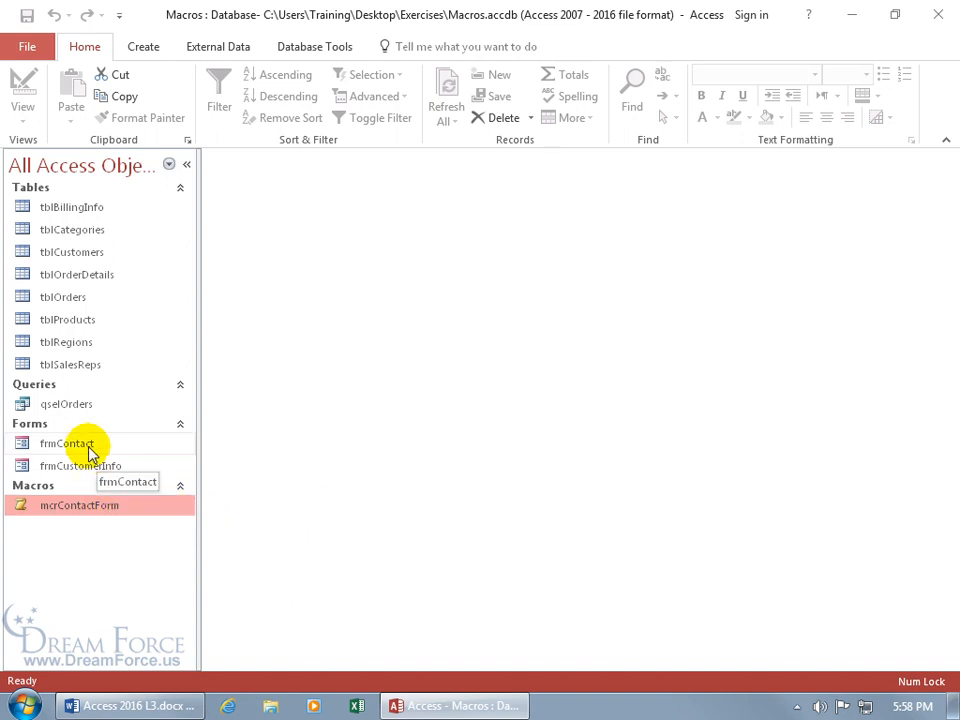
pyautogui.doubleClick(86, 507)
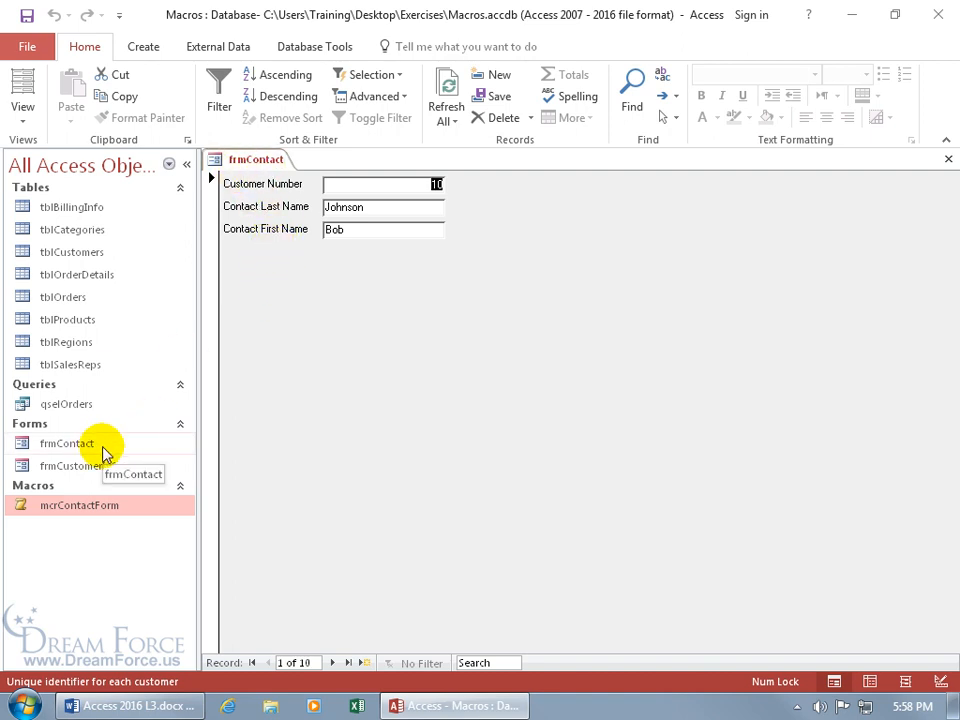
pyautogui.click(946, 160)
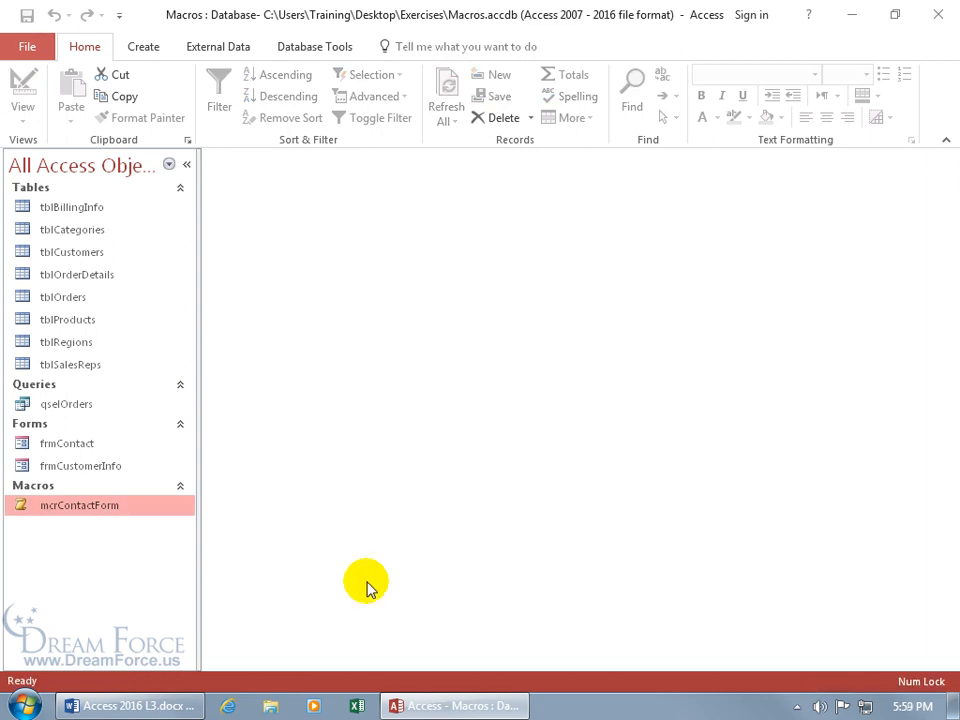
# Step: Open the tblProducts table, view it in Design view, and close it
pyautogui.click(71, 319)
pyautogui.rightClick(72, 320)
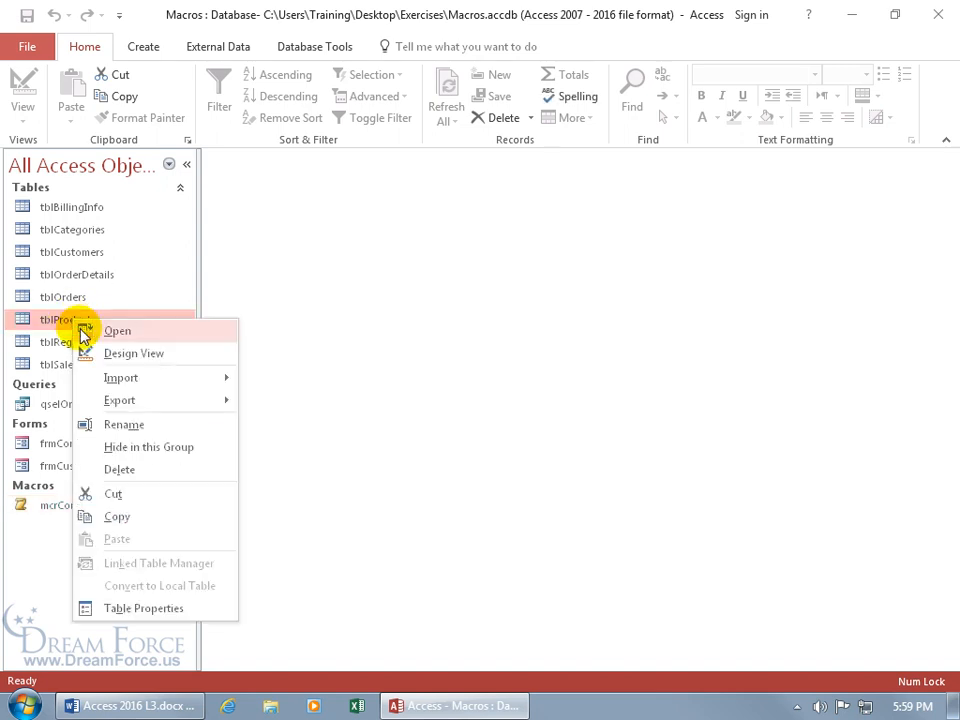
pyautogui.click(52, 328)
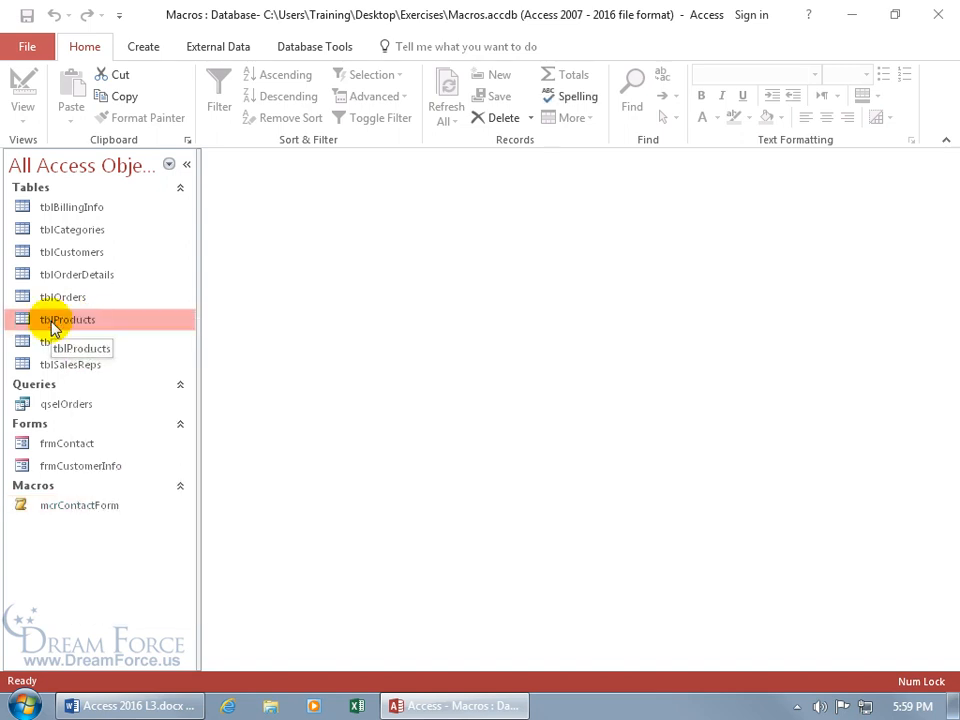
pyautogui.doubleClick(52, 328)
pyautogui.click(25, 95)
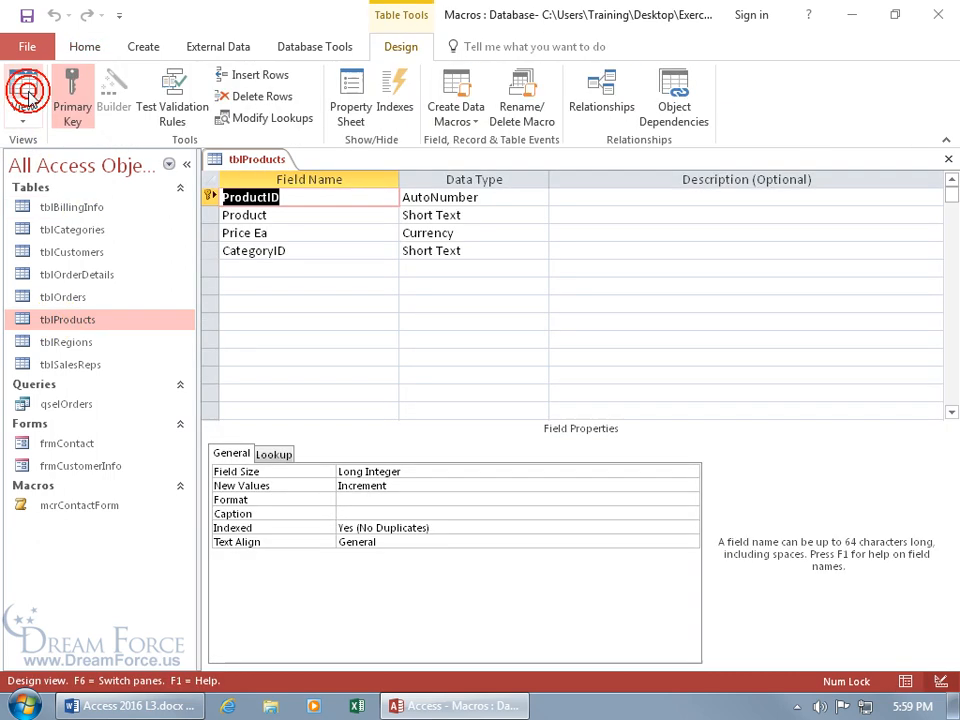
pyautogui.click(948, 159)
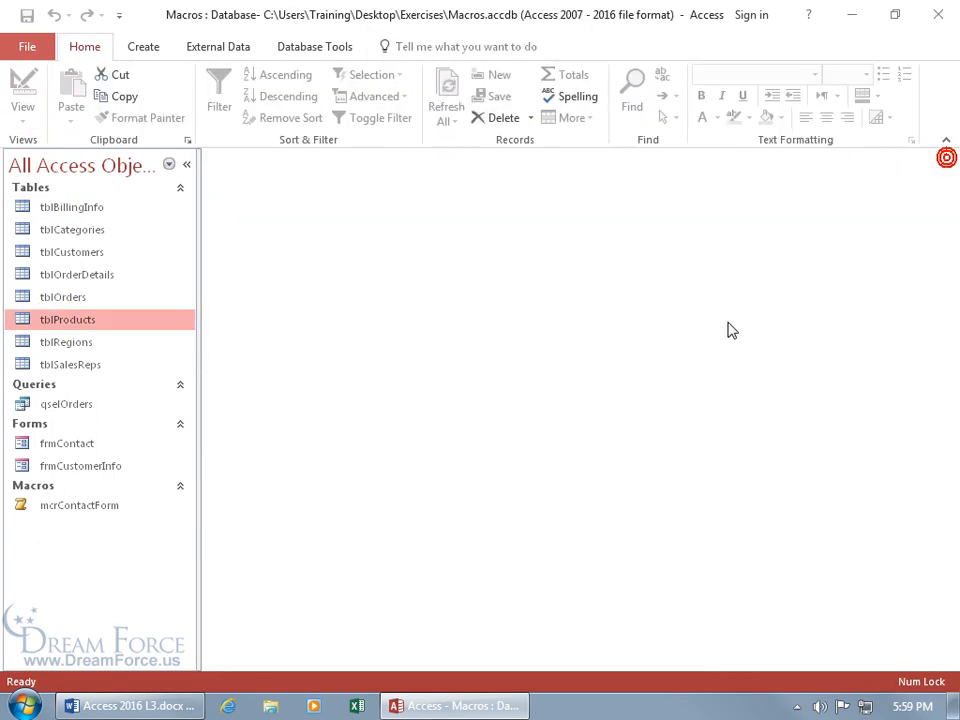
# Step: Open mcrContactForm in Design view to review its actions, and close it
pyautogui.rightClick(102, 512)
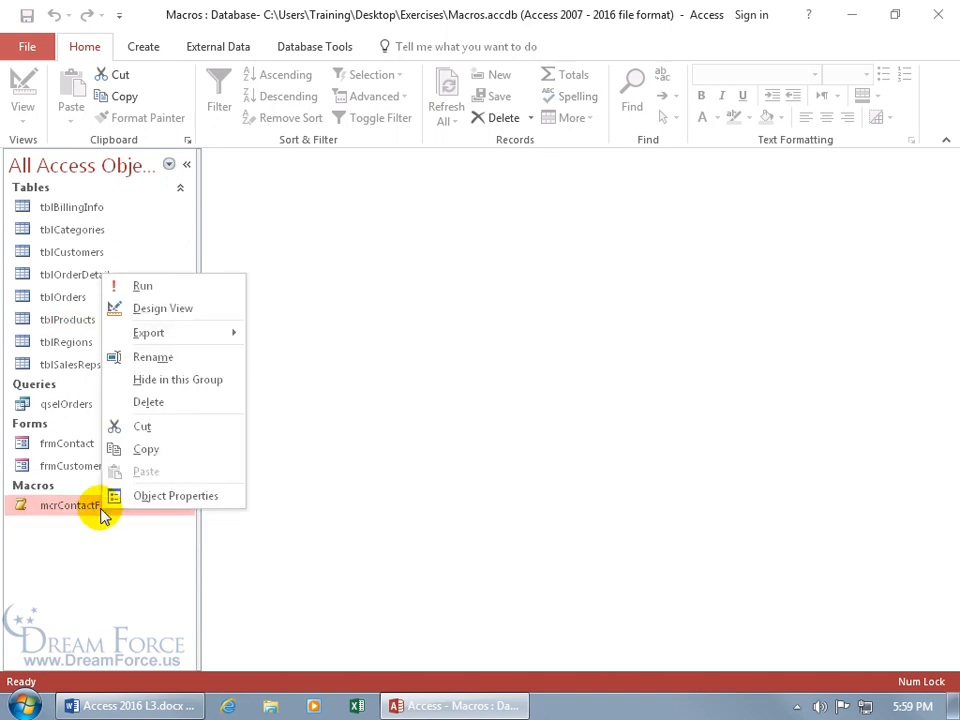
pyautogui.click(180, 309)
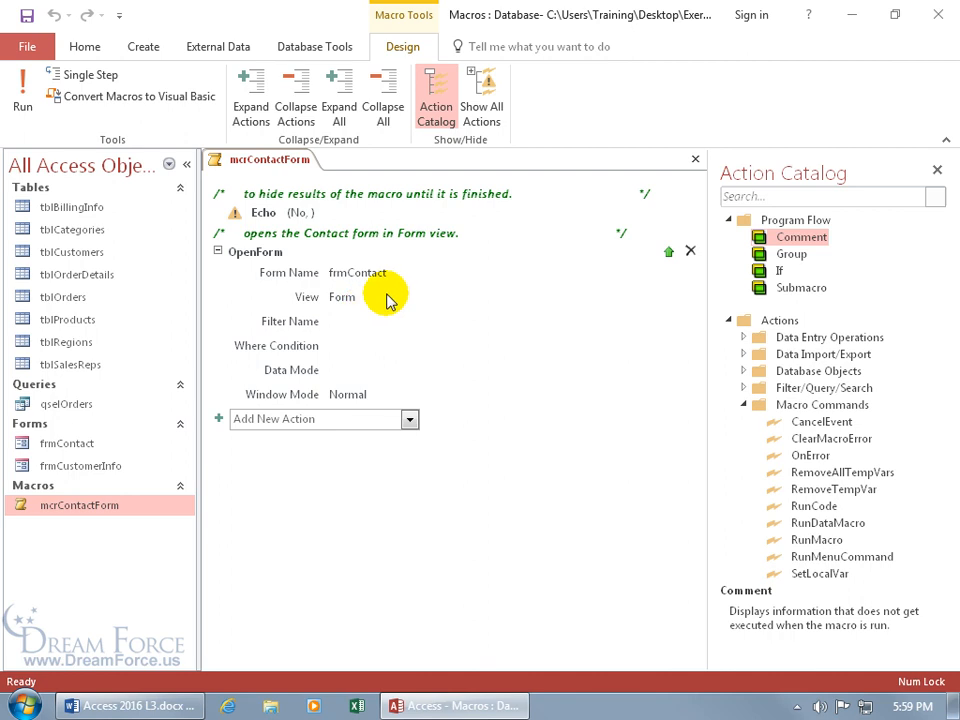
pyautogui.click(695, 159)
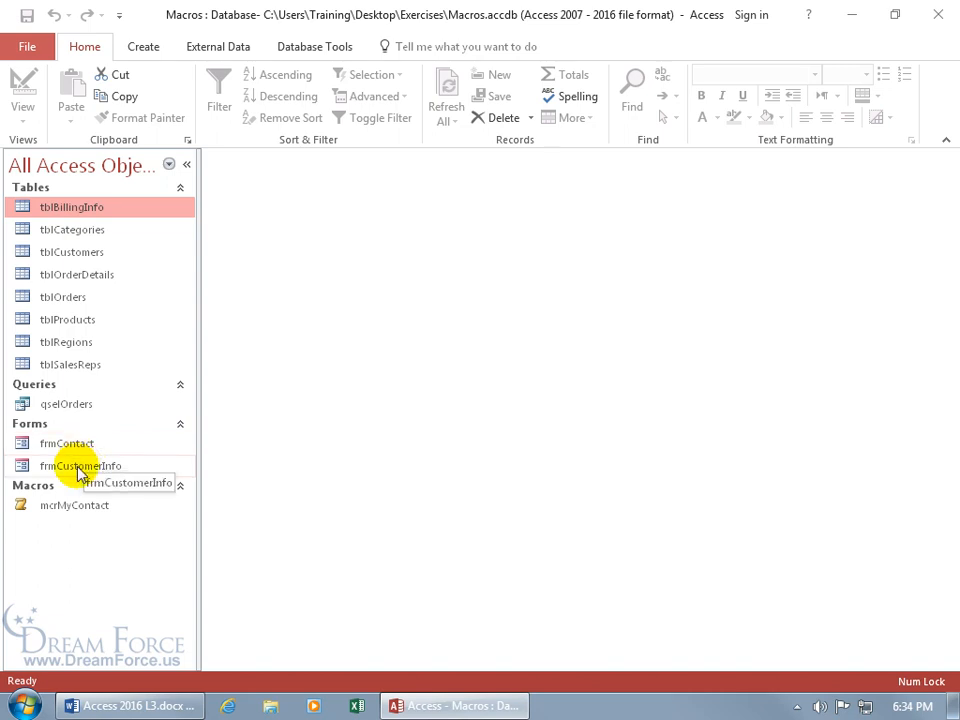
# Step: Open the frmCustomerInfo form, view the frmContact form alongside it, and close frmContact
pyautogui.doubleClick(80, 468)
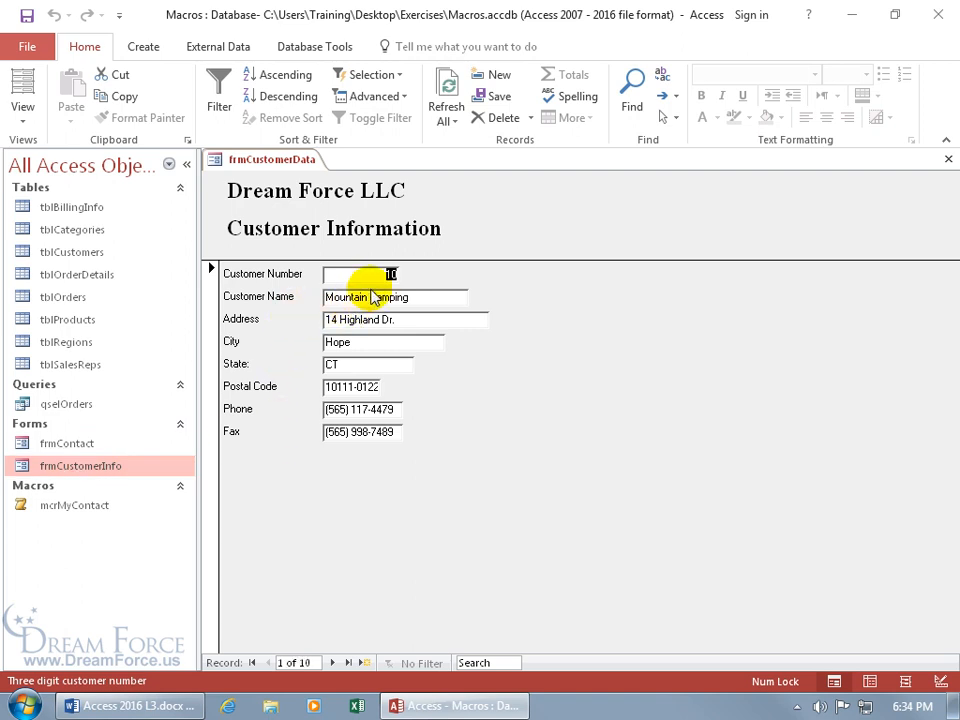
pyautogui.doubleClick(40, 443)
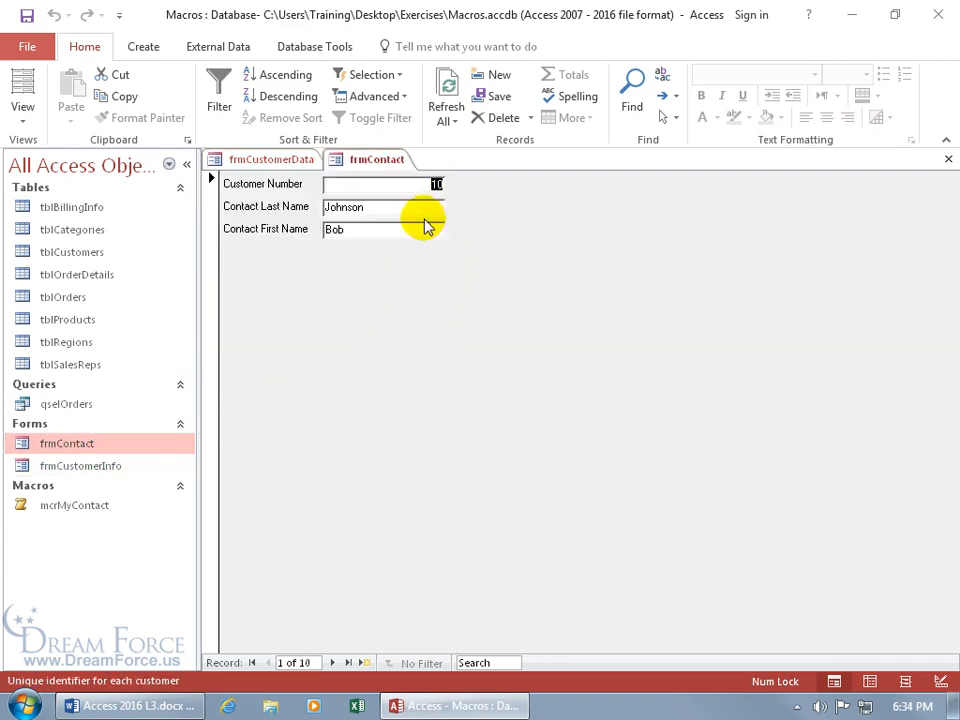
pyautogui.click(947, 160)
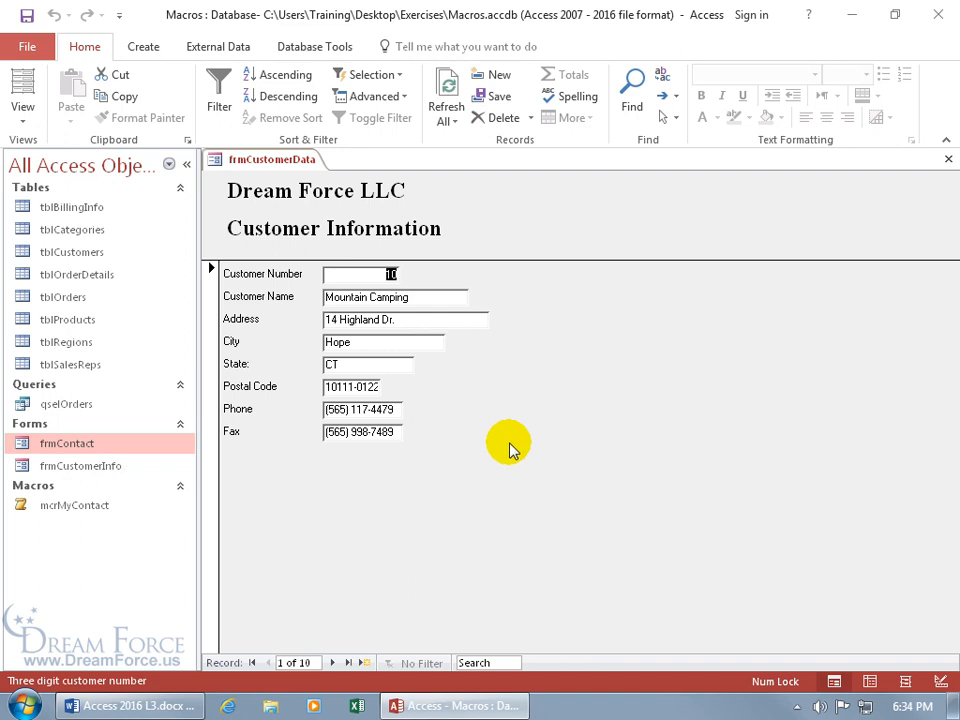
# Step: Switch frmCustomerInfo to Design view and place a command button to the right of the Postal Code field, cancelling its wizard
pyautogui.rightClick(510, 360)
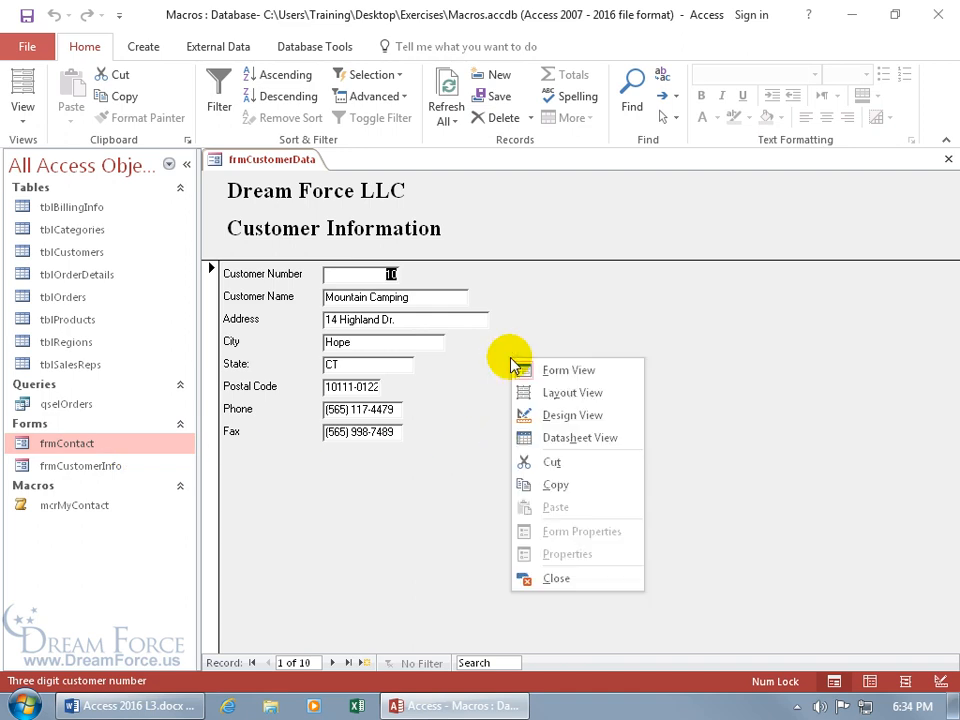
pyautogui.click(527, 414)
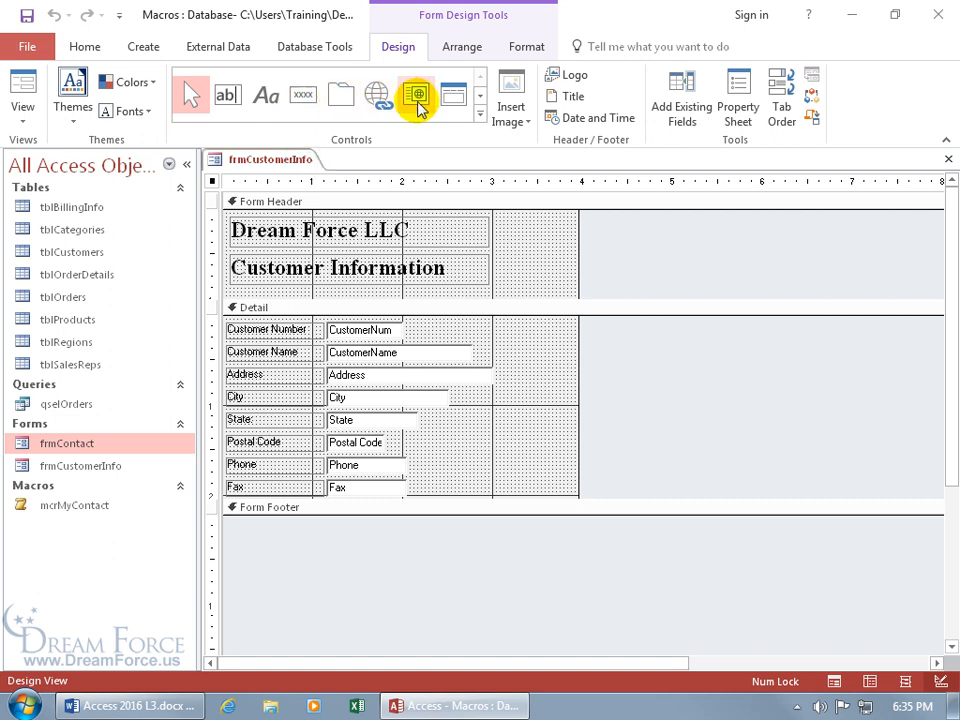
pyautogui.click(480, 114)
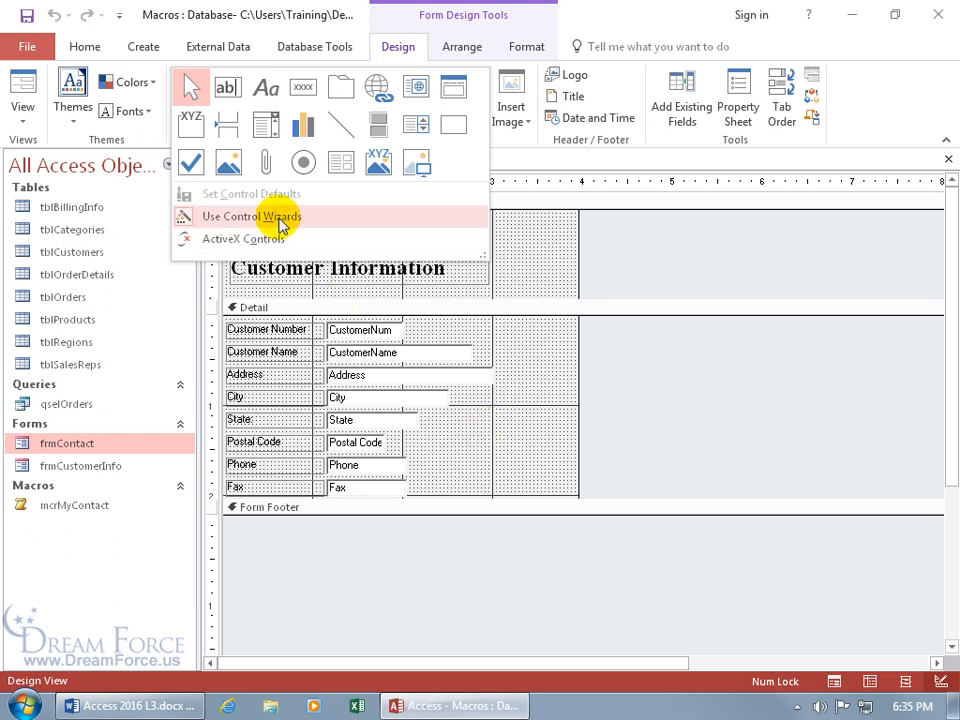
pyautogui.click(303, 90)
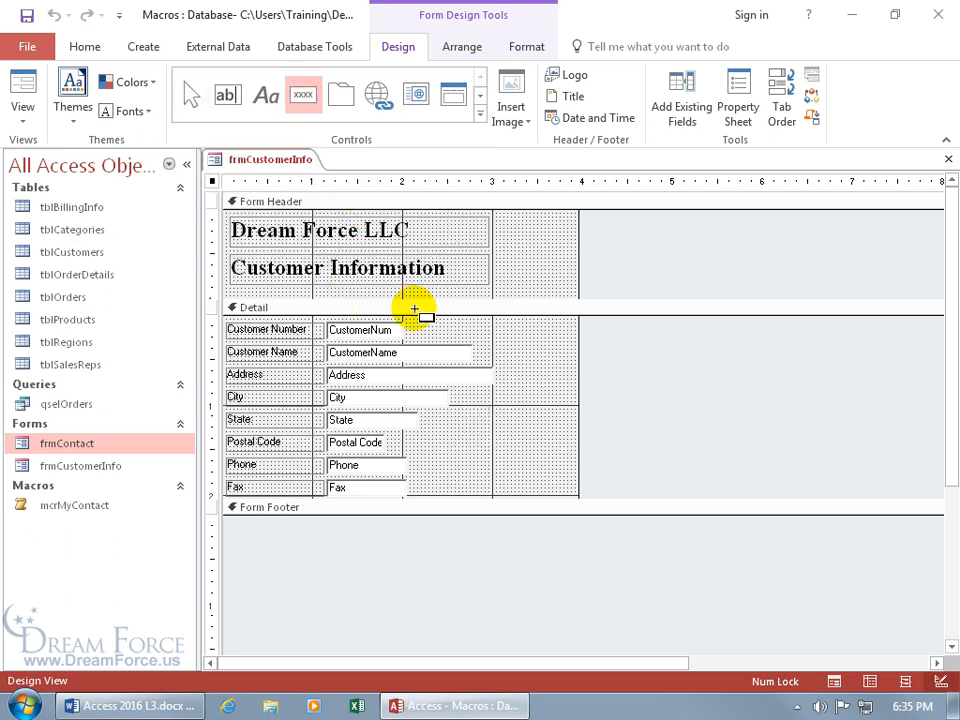
pyautogui.click(479, 437)
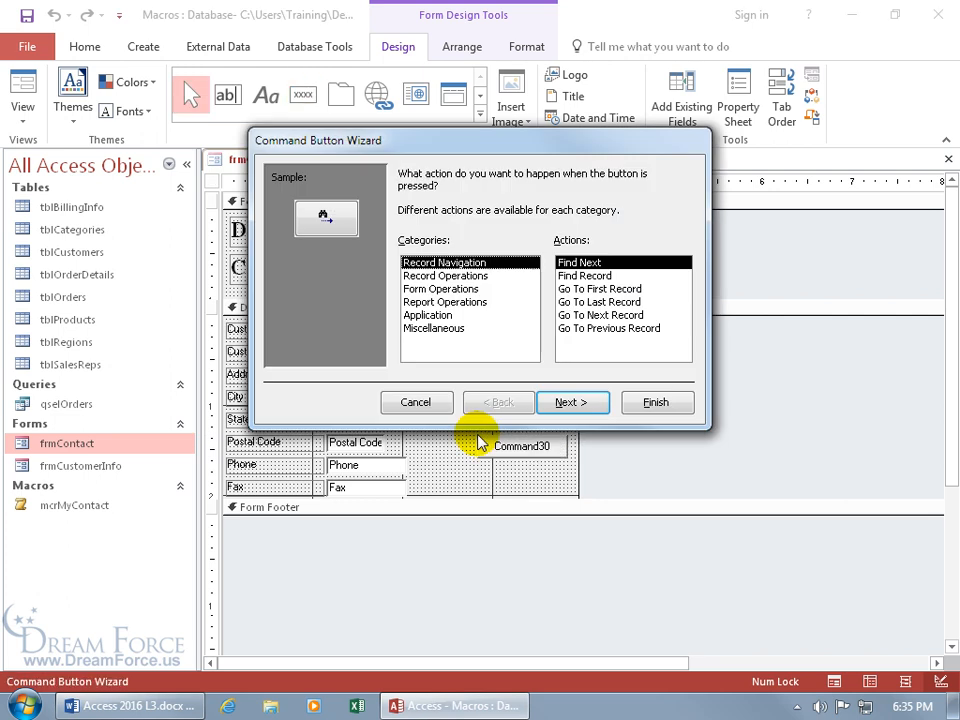
pyautogui.click(421, 401)
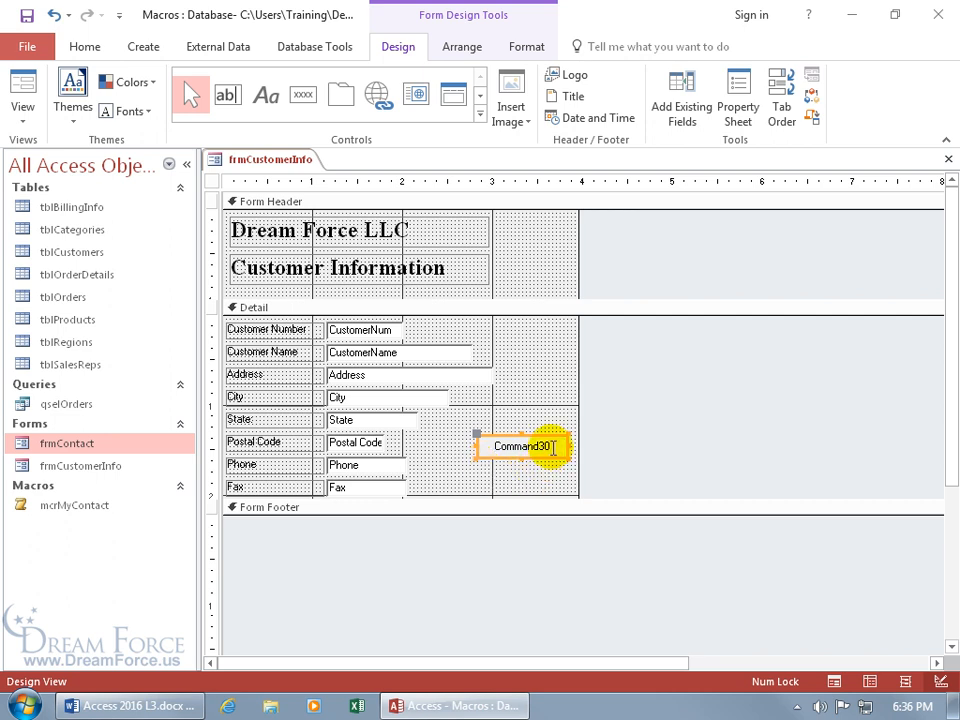
# Step: Change the new command button's caption to "Contact" and select the button
pyautogui.click(553, 447)
pyautogui.moveTo(553, 447); pyautogui.dragTo(478, 452)
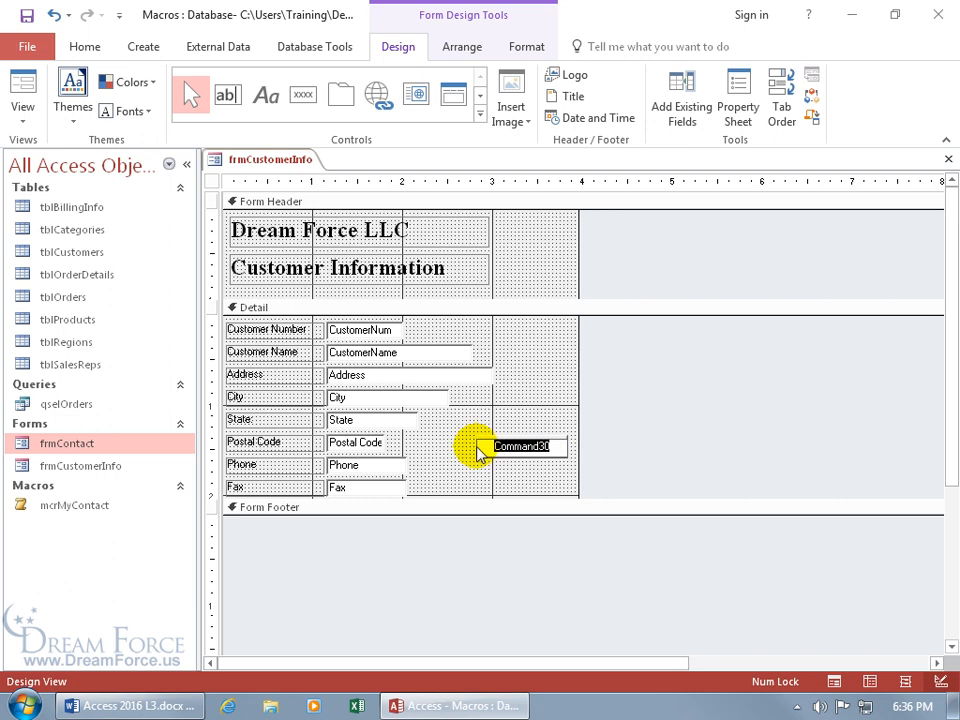
pyautogui.write('Contact')
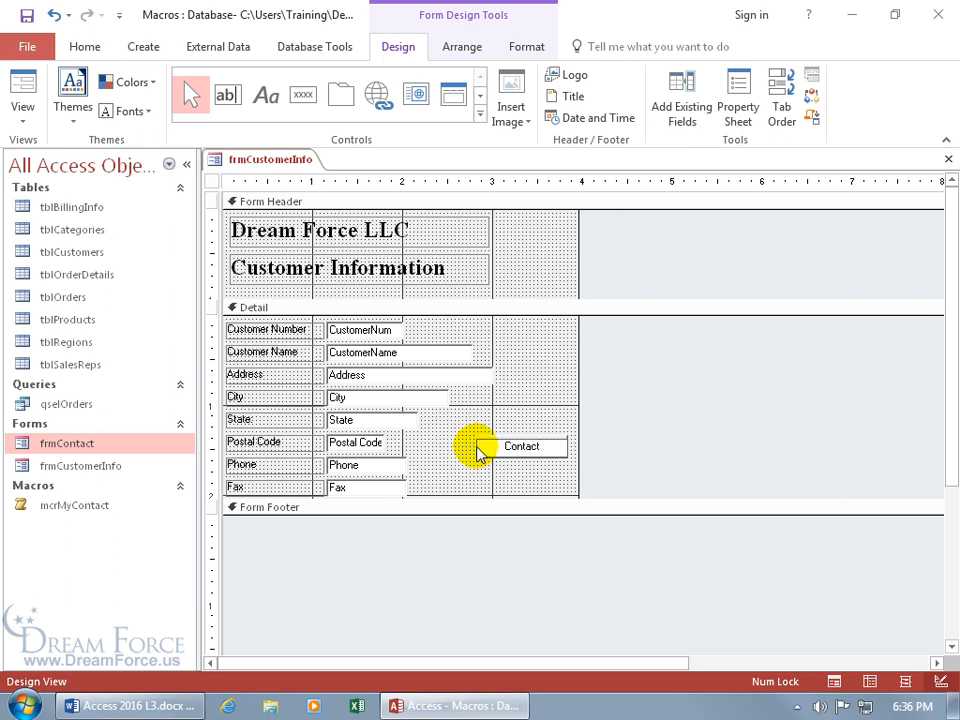
pyautogui.click(477, 446)
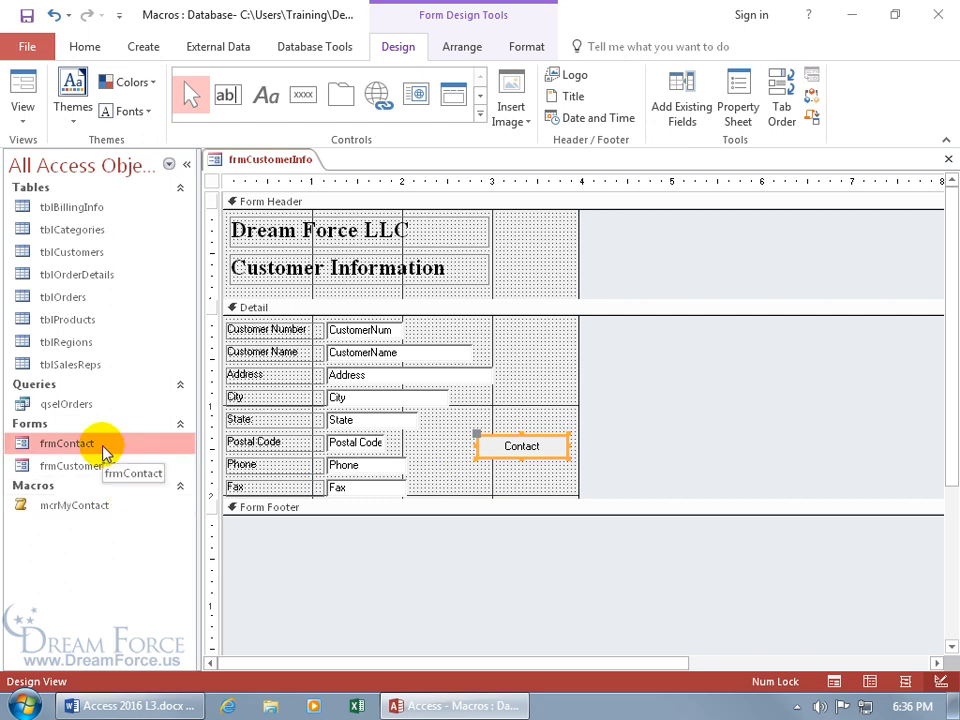
# Step: Open the Contact button's properties and rename the button as CommandContactFrm
pyautogui.doubleClick(497, 460)
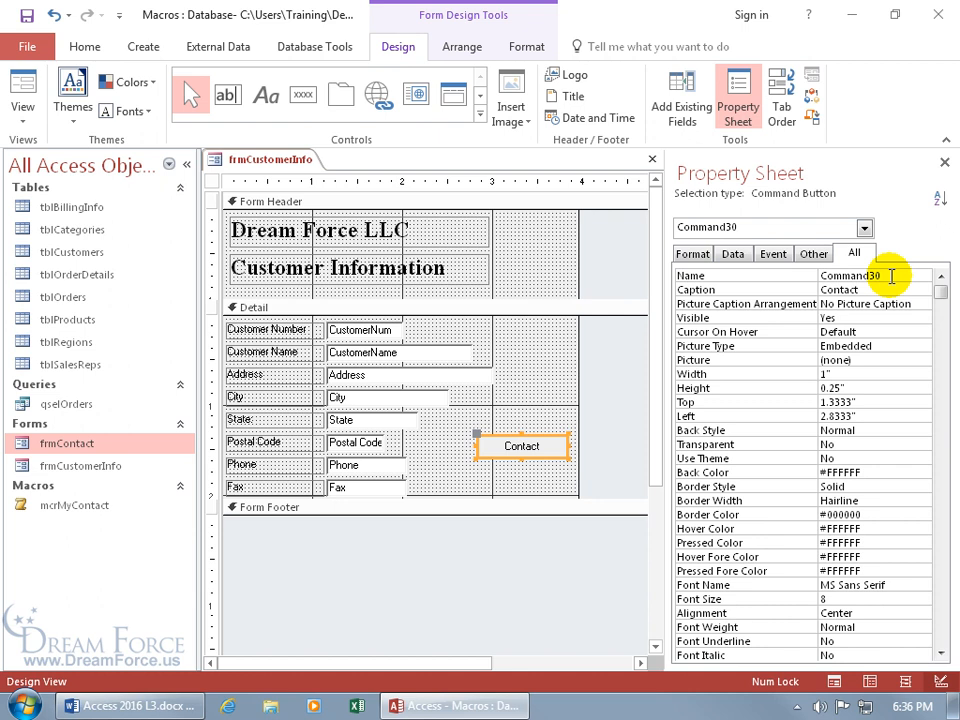
pyautogui.click(891, 277)
pyautogui.press('BackSpace')
pyautogui.press('BackSpace')
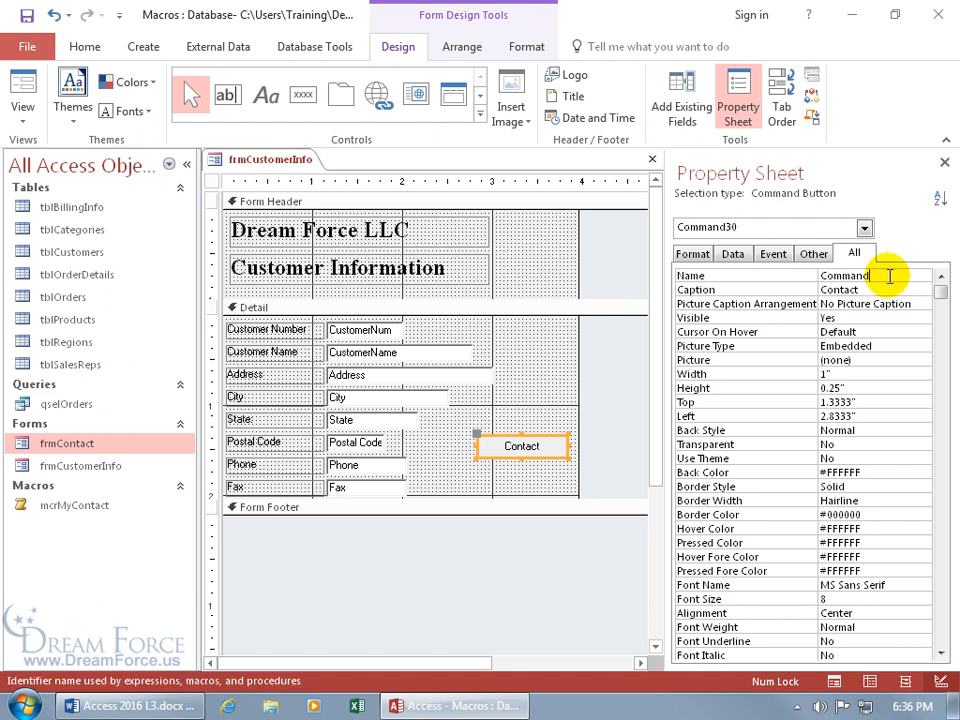
pyautogui.write('ContactFrm')
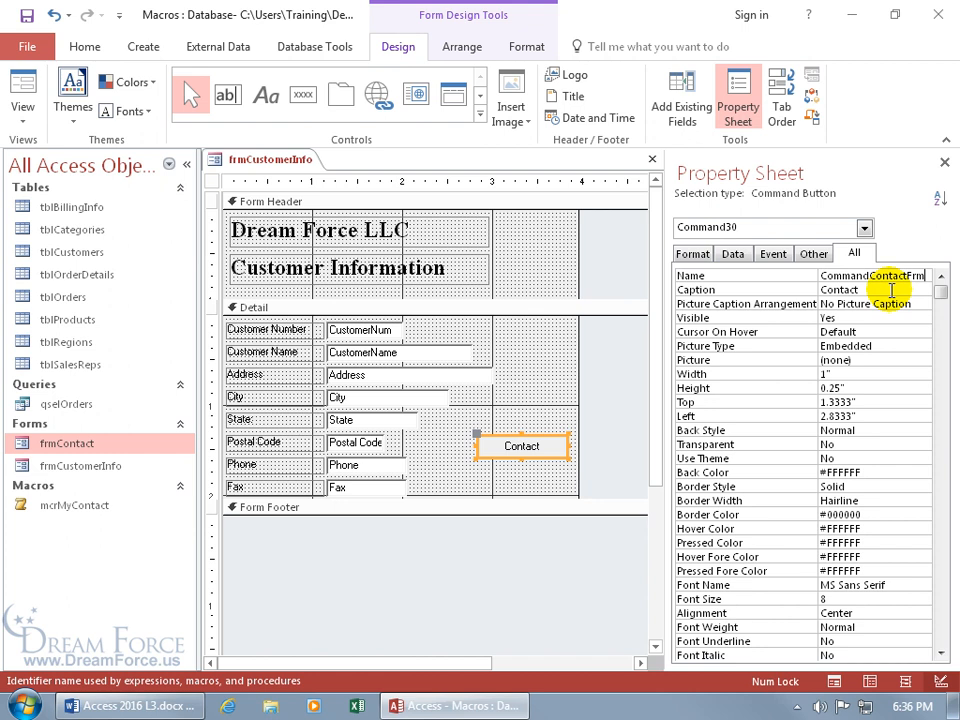
pyautogui.press('Return')
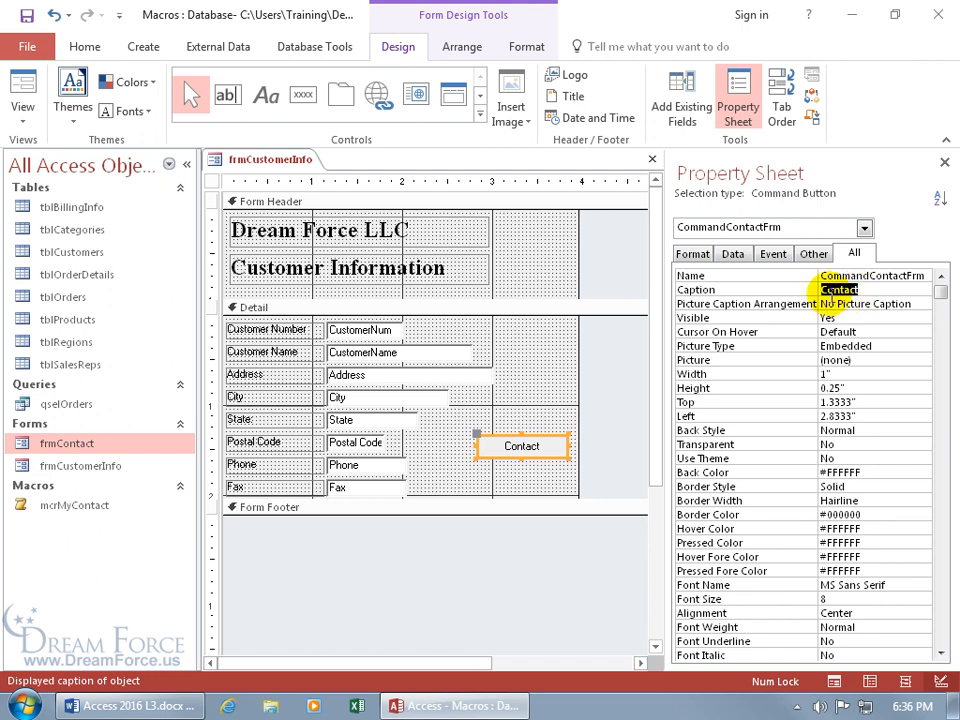
# Step: Assign the mcrMyContact macro to the Contact button's On Click event
pyautogui.click(774, 256)
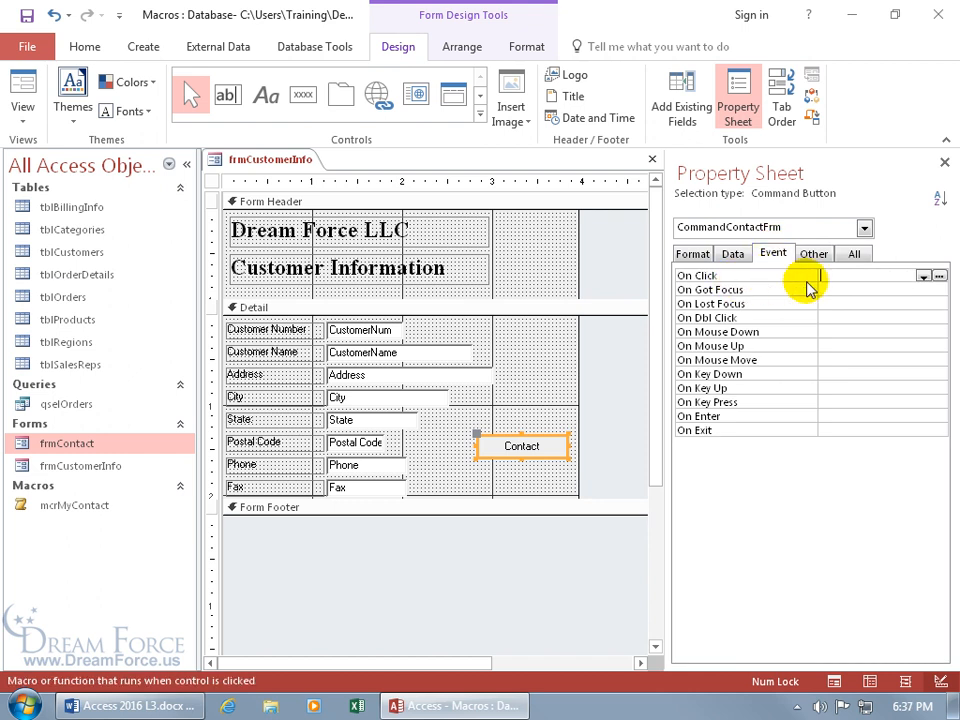
pyautogui.click(923, 277)
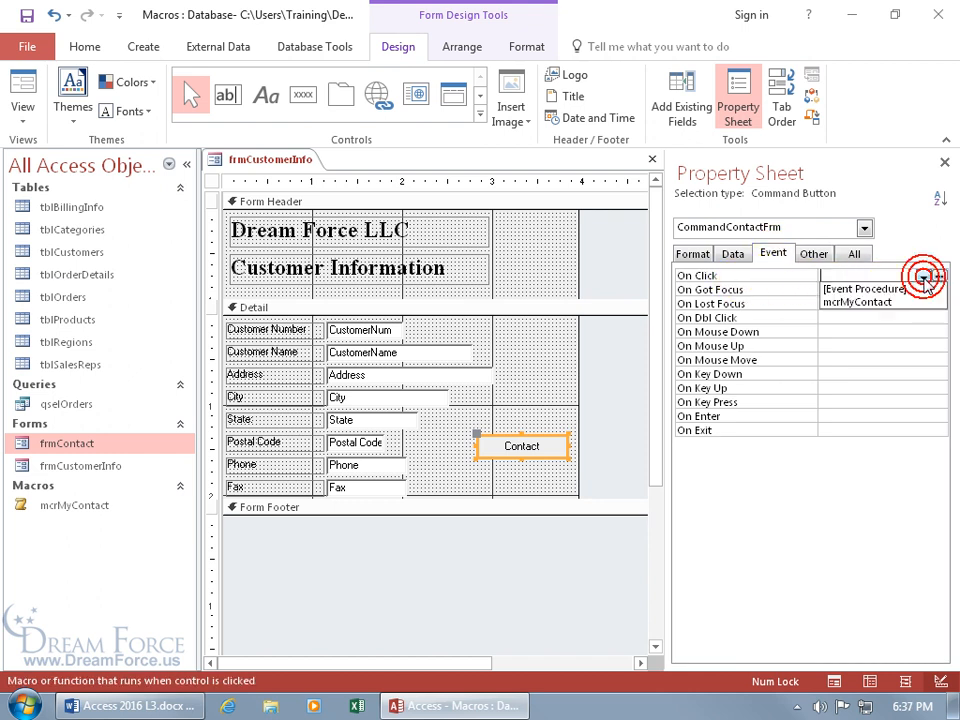
pyautogui.click(898, 304)
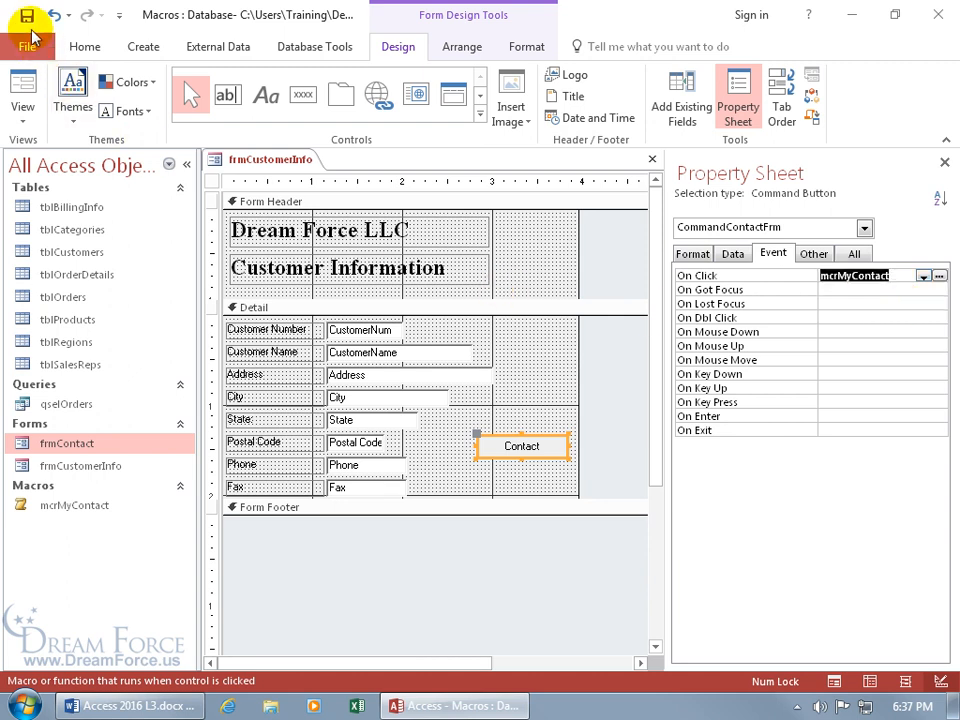
# Step: Switch frmCustomerInfo to Form view, test the Contact button on the first record, and close frmContact
pyautogui.rightClick(264, 165)
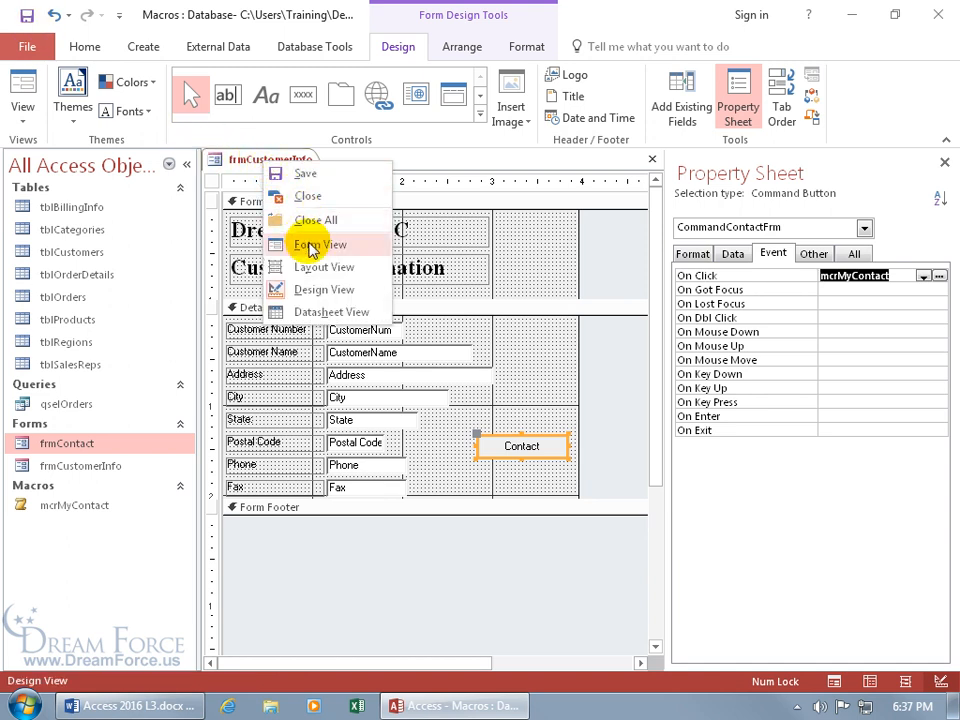
pyautogui.click(300, 244)
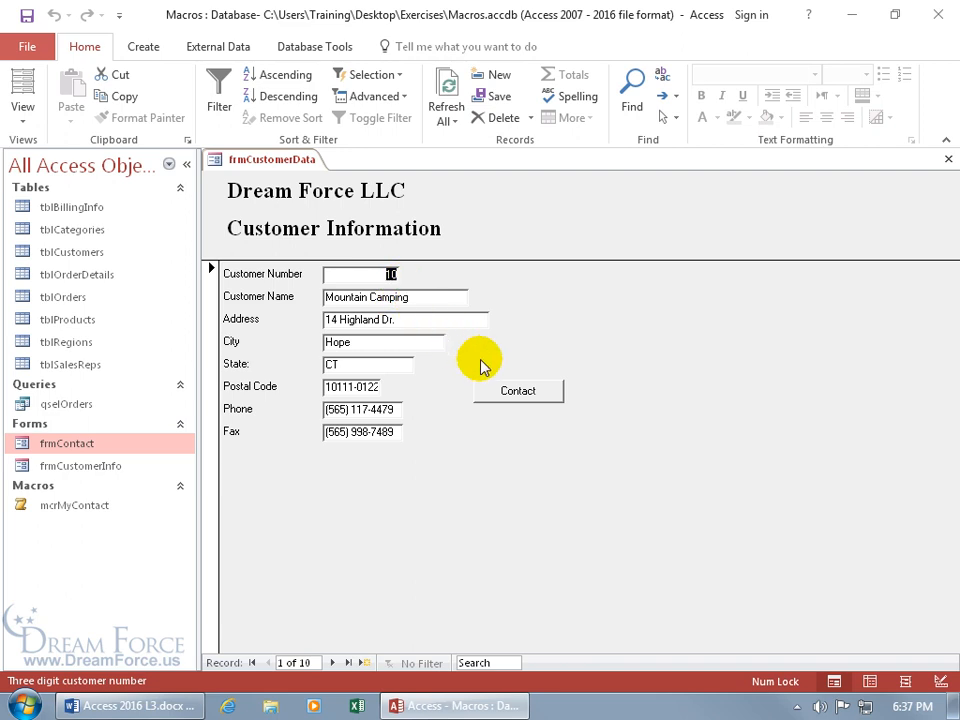
pyautogui.click(507, 391)
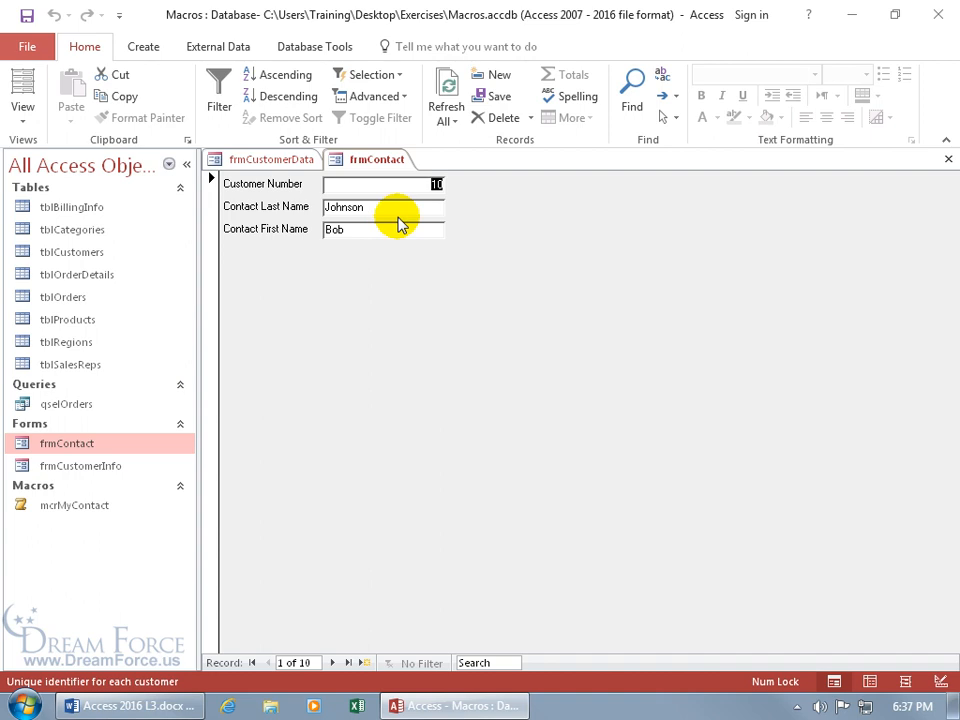
pyautogui.click(946, 157)
# Step: Go to the third customer record, open frmContact with the Contact button, and compare its third record with the customer form
pyautogui.click(332, 662)
pyautogui.click(332, 662)
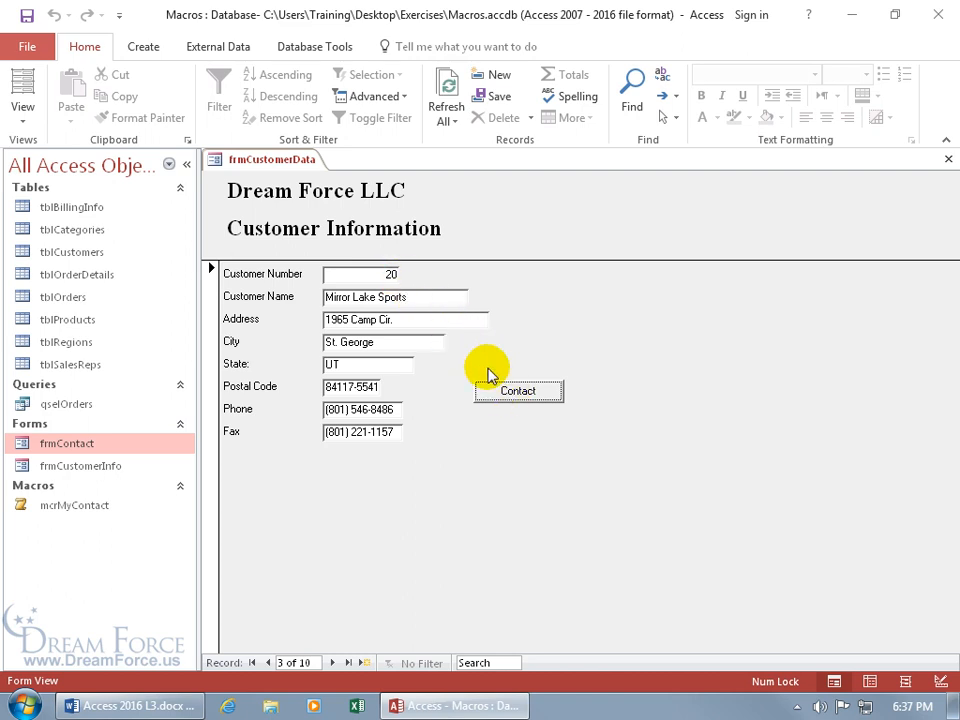
pyautogui.click(510, 391)
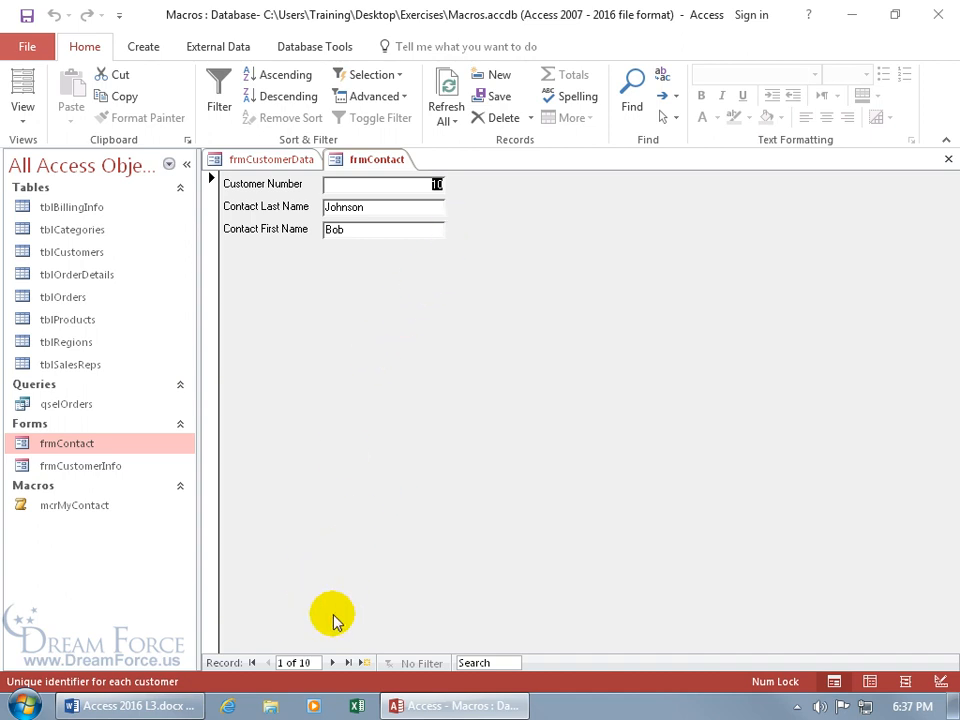
pyautogui.click(332, 663)
pyautogui.click(332, 663)
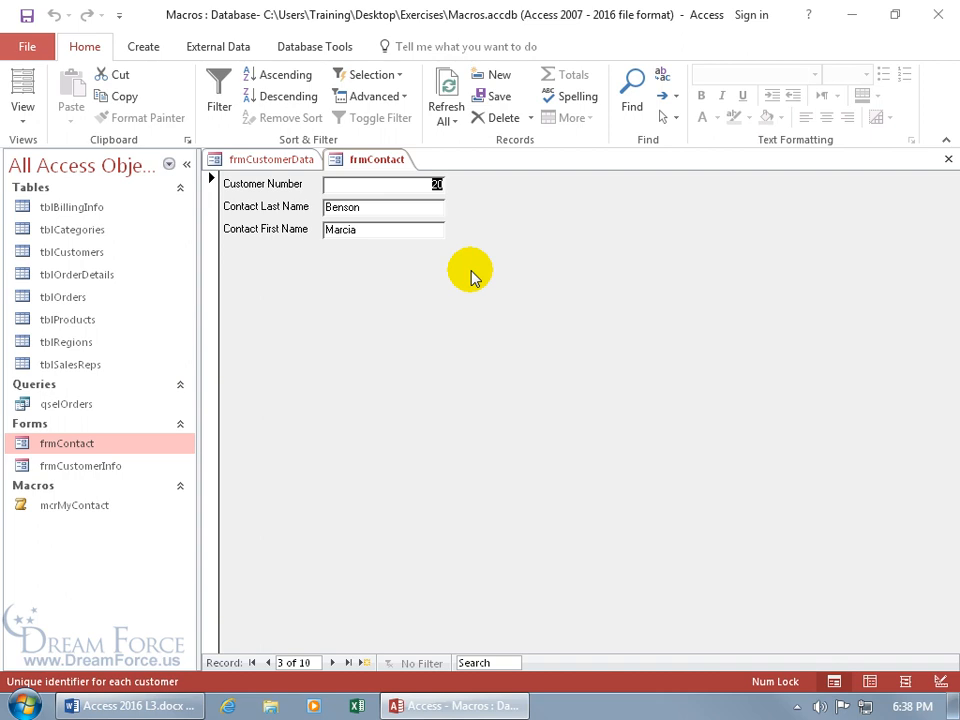
pyautogui.click(290, 160)
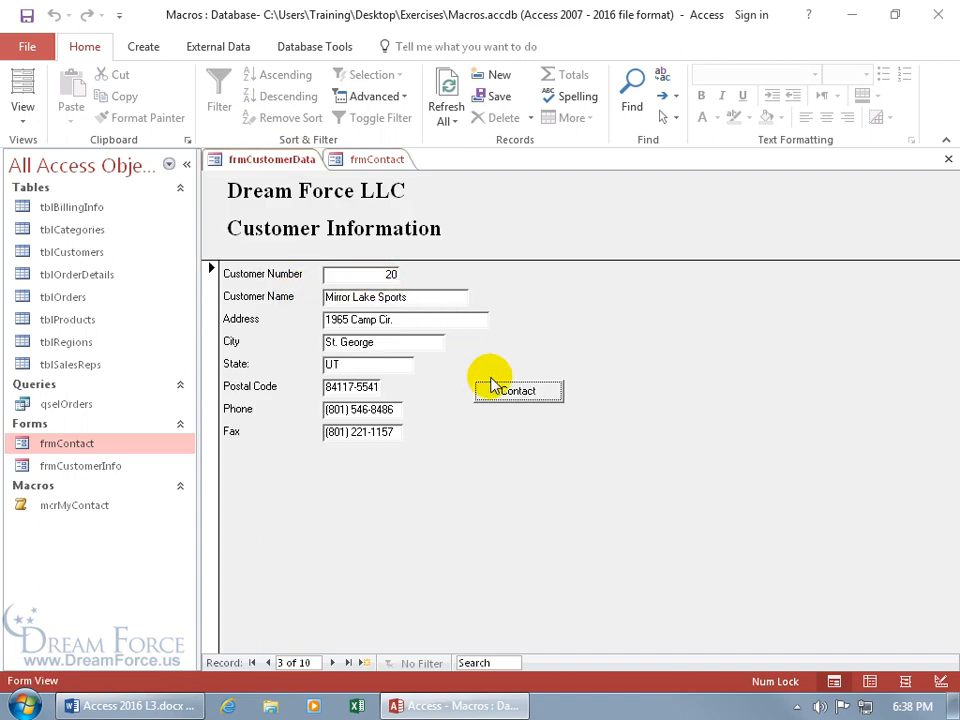
pyautogui.click(383, 162)
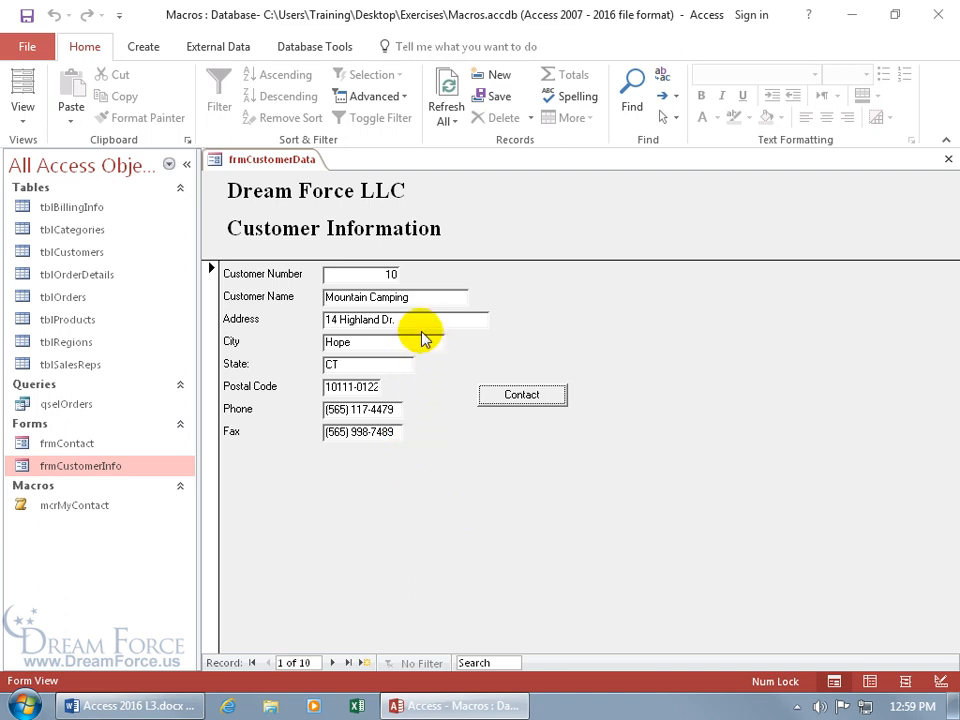
# Step: Repeat the Contact button test from the third customer record, browse frmContact to the matching third record, and close frmContact
pyautogui.click(332, 662)
pyautogui.click(332, 662)
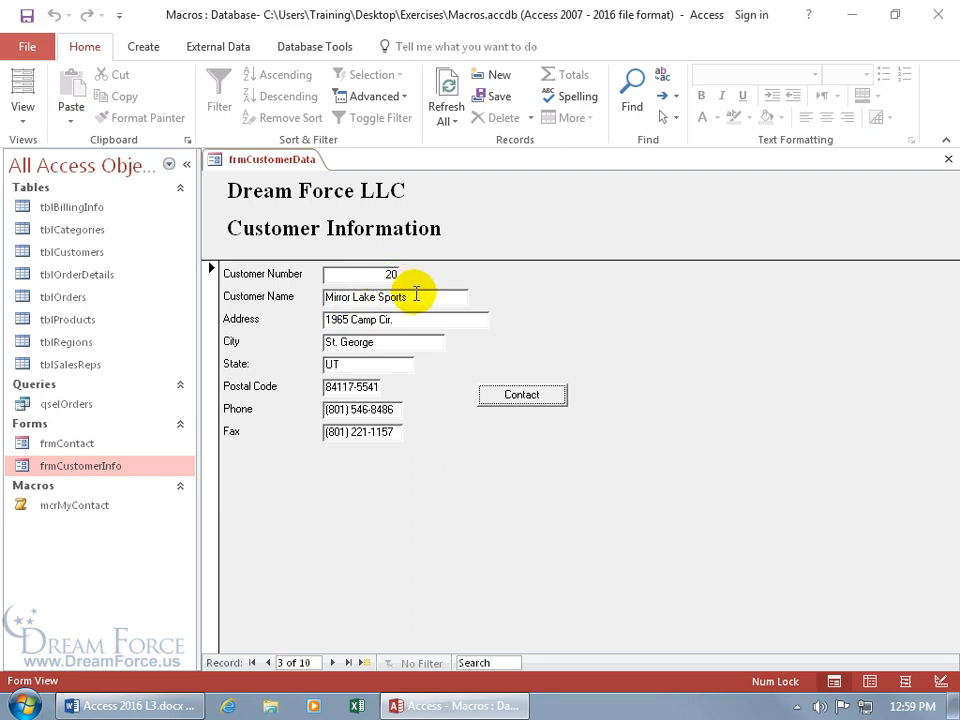
pyautogui.click(507, 394)
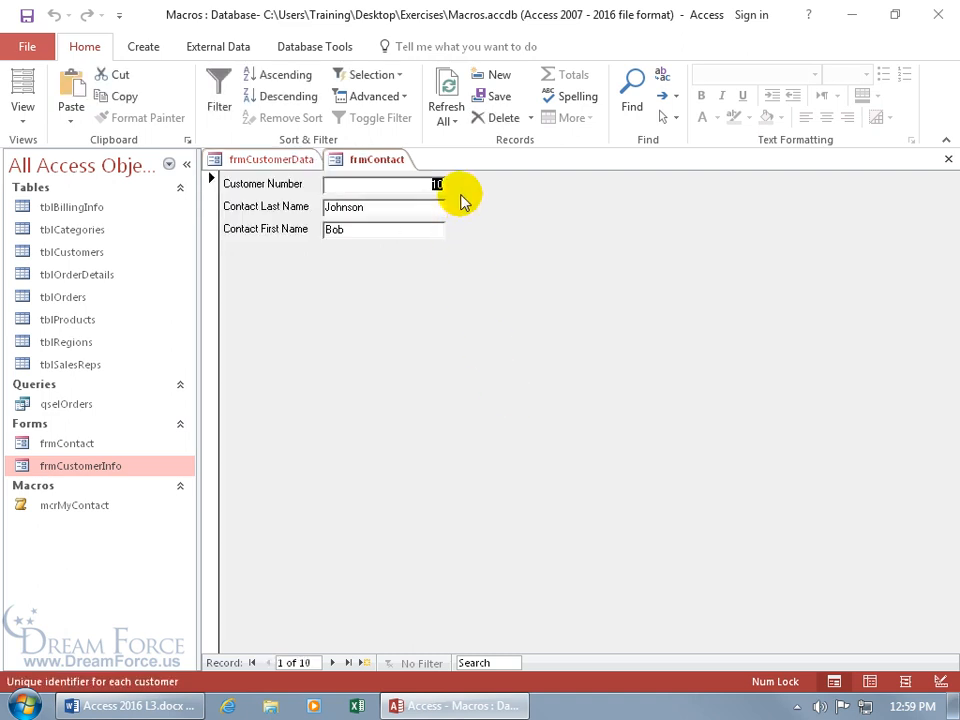
pyautogui.click(332, 663)
pyautogui.click(332, 663)
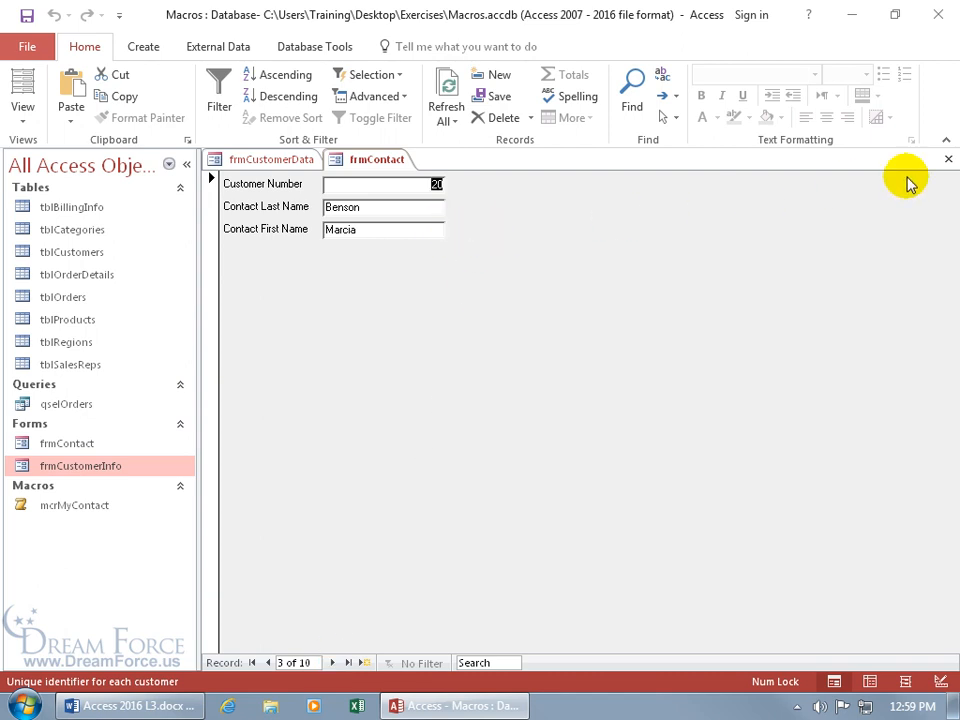
pyautogui.click(948, 159)
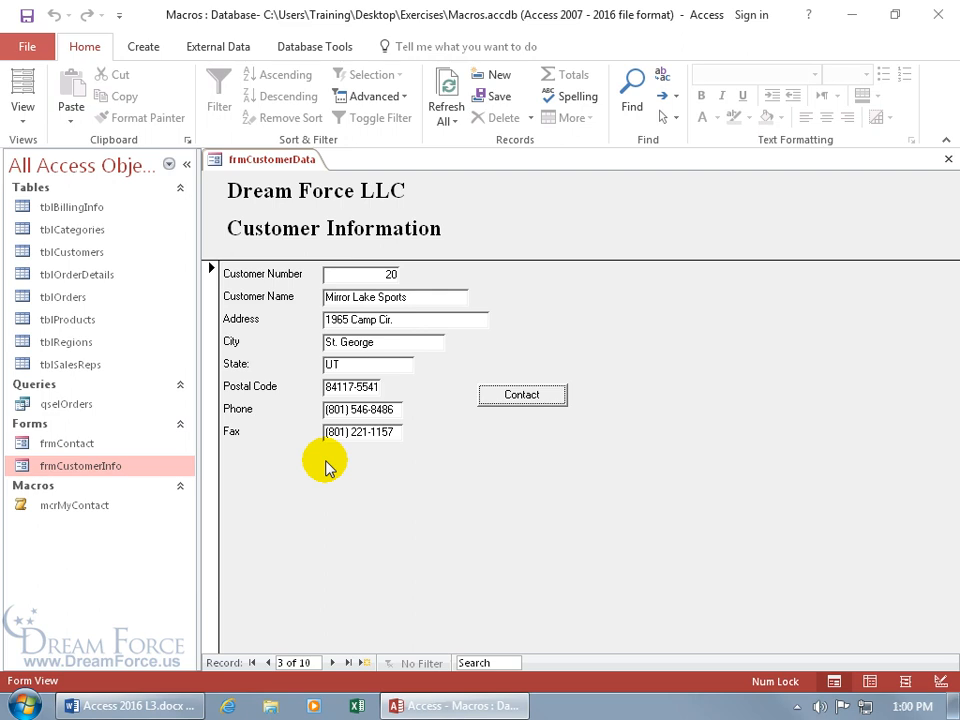
# Step: Open the mcrMyContact macro in Design view to review its actions, and close it
pyautogui.rightClick(81, 510)
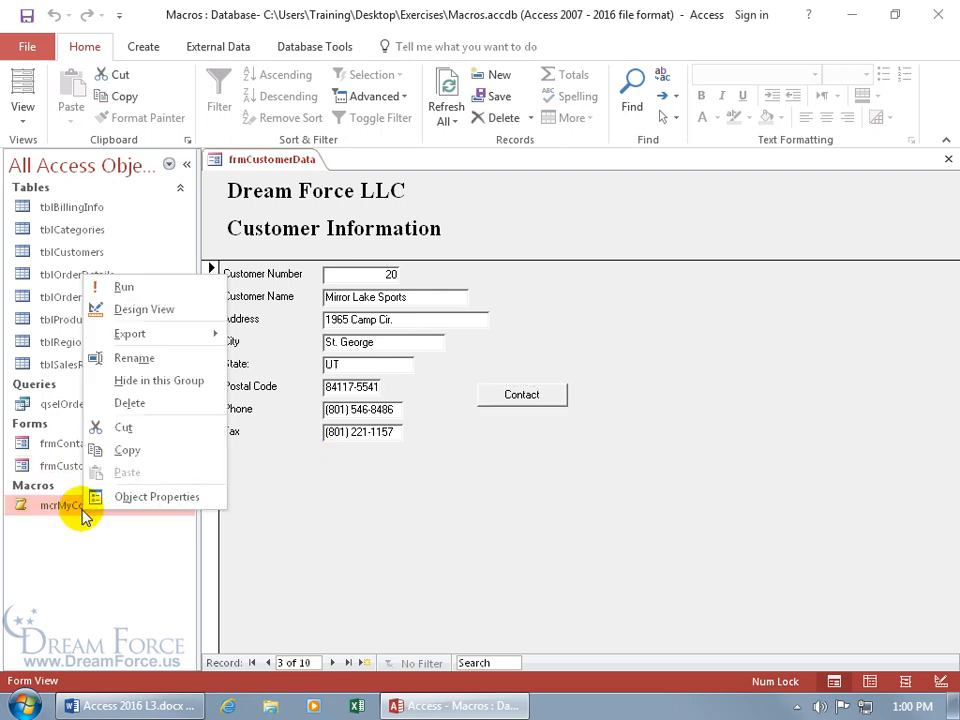
pyautogui.click(148, 309)
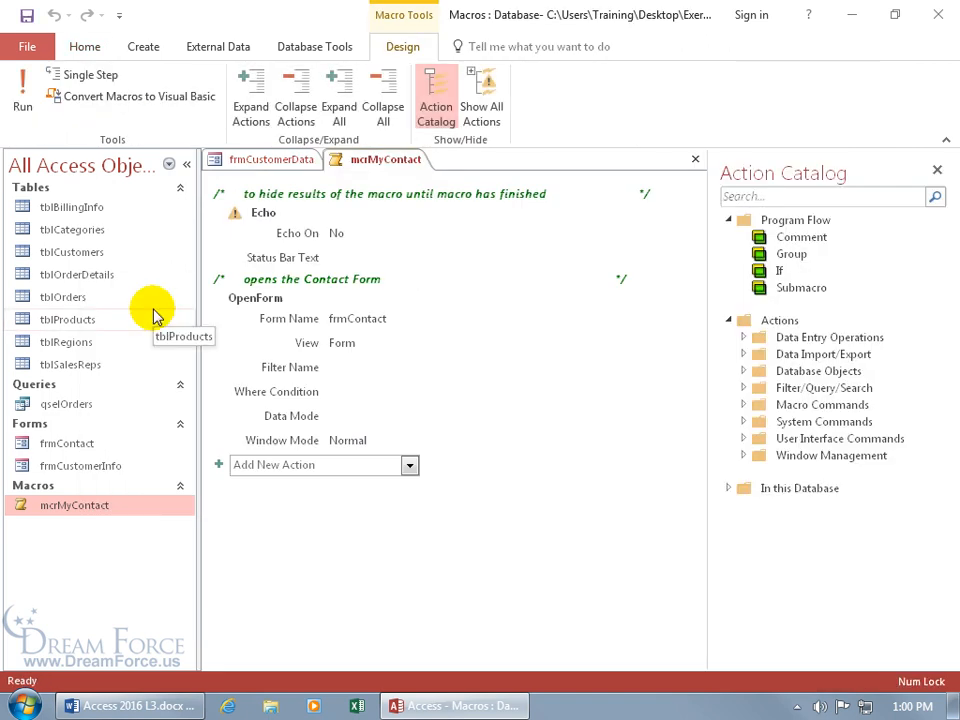
pyautogui.click(695, 159)
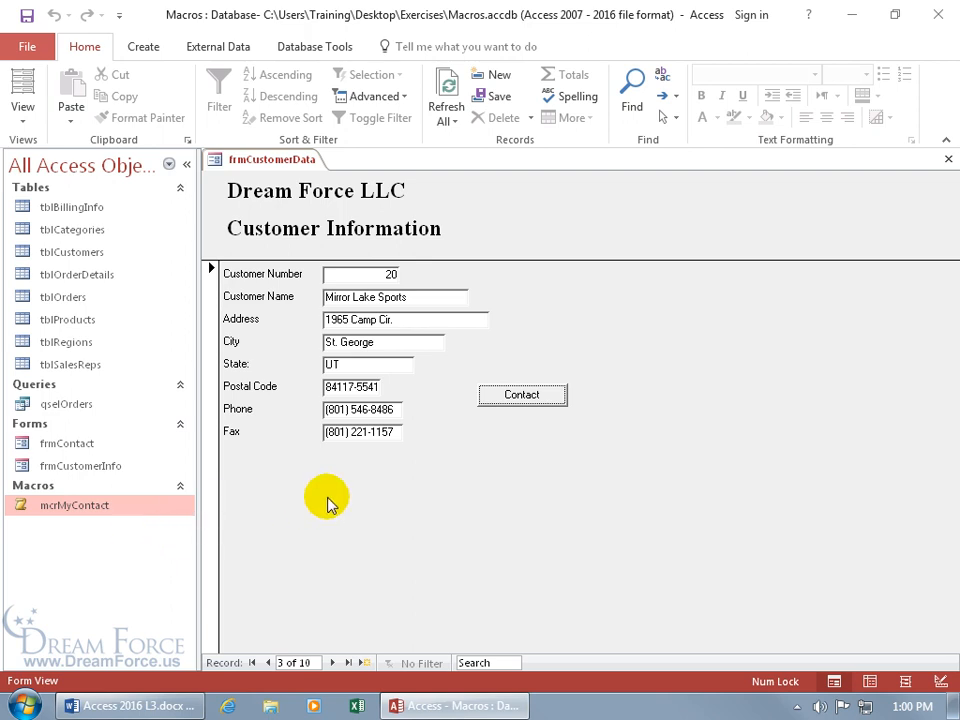
# Step: Switch frmCustomerInfo to Design view and open the macro assigned to the Contact button's On Click event for editing
pyautogui.rightClick(466, 455)
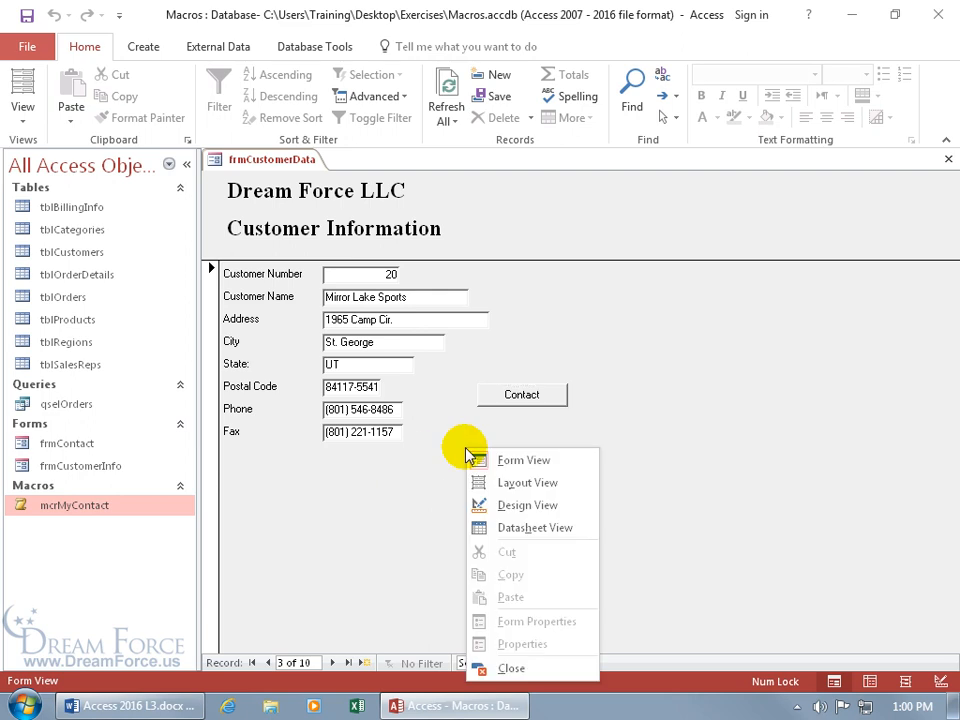
pyautogui.click(495, 505)
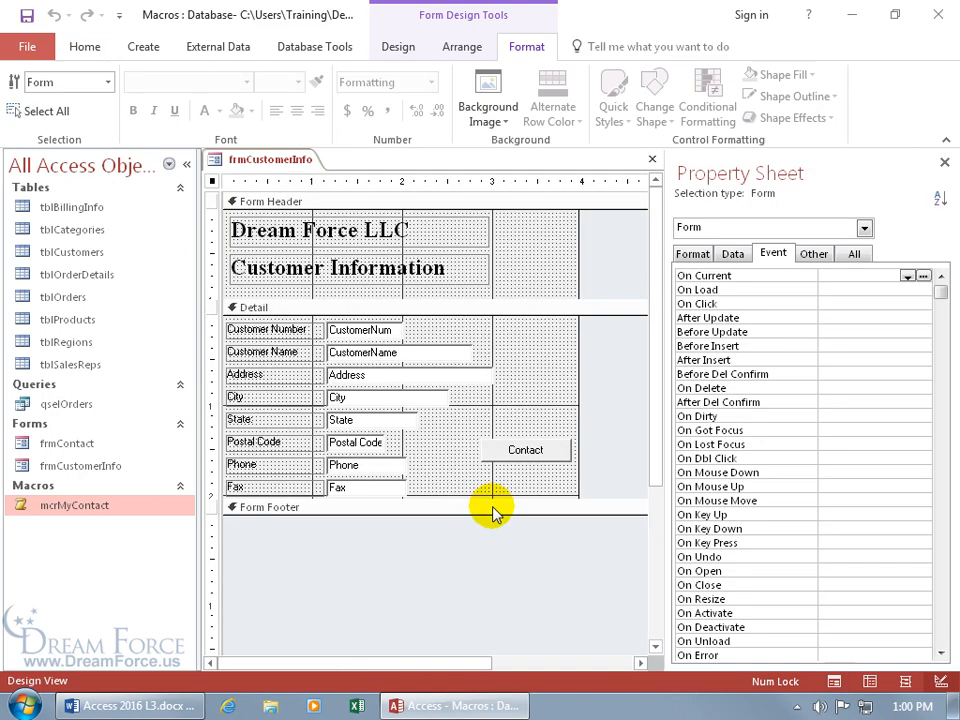
pyautogui.click(537, 455)
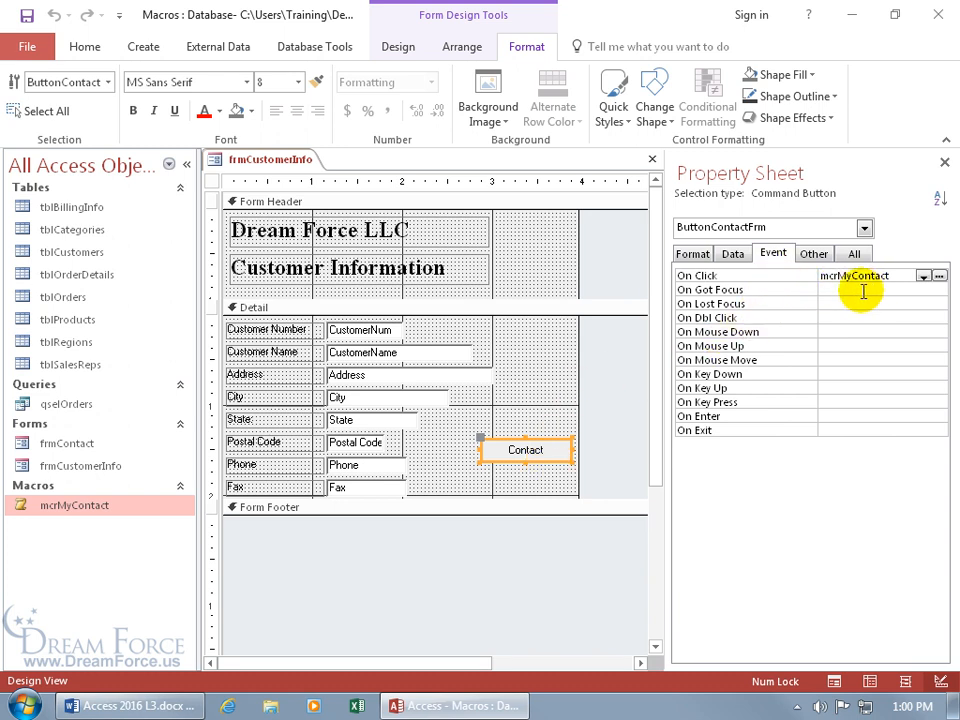
pyautogui.click(939, 275)
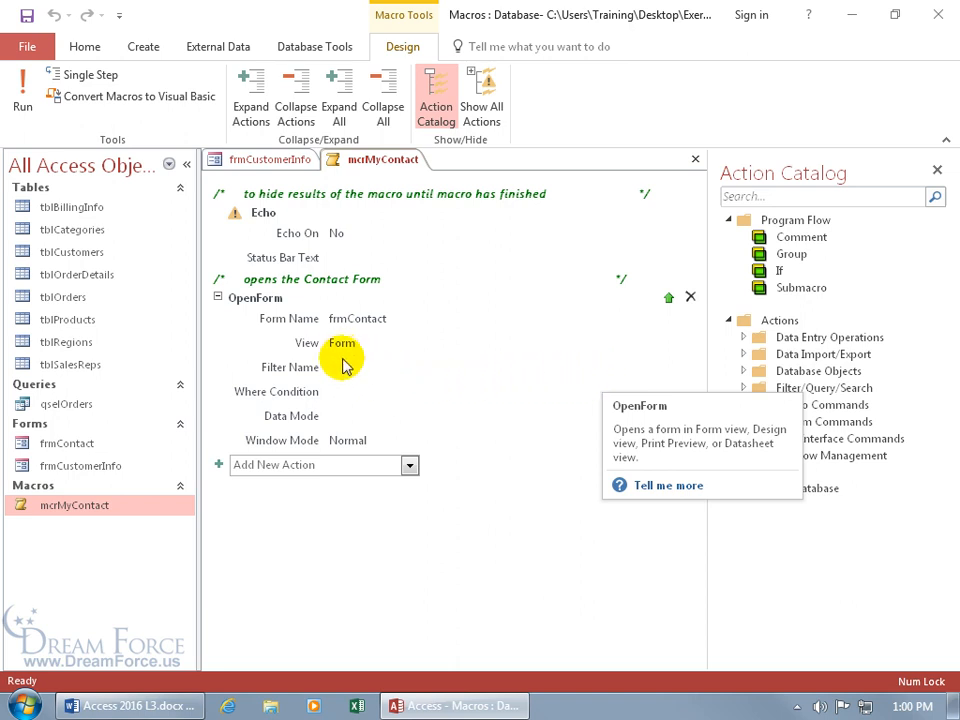
# Step: Set the OpenForm action's Where Condition to [CustomerNum]=[Forms]![frmCustomerInfo]![CustomerNum]
pyautogui.click(343, 392)
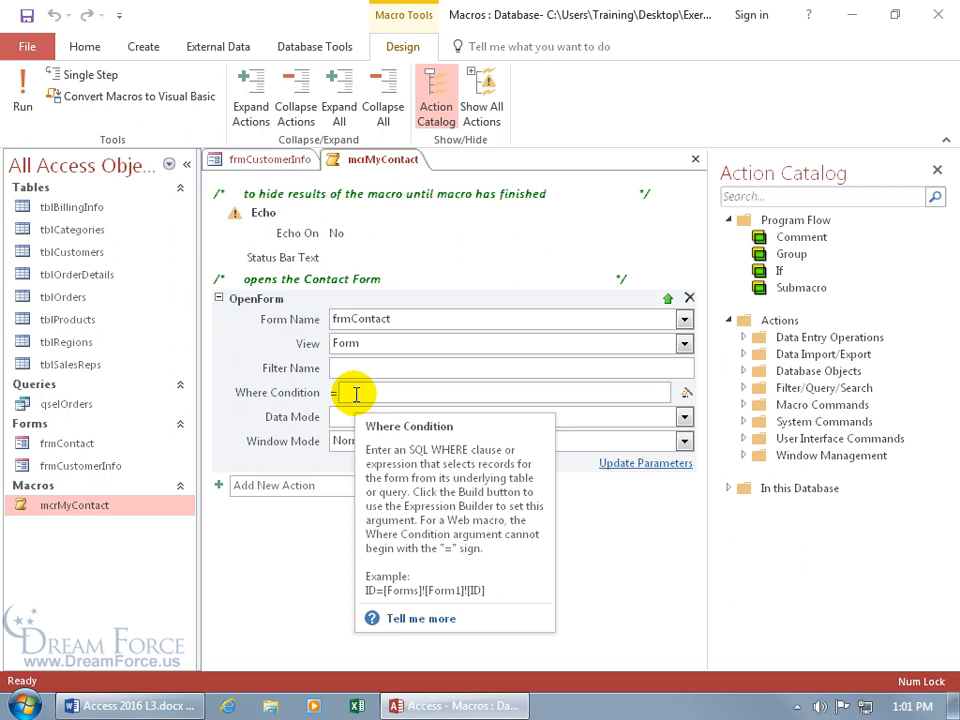
pyautogui.click(356, 392)
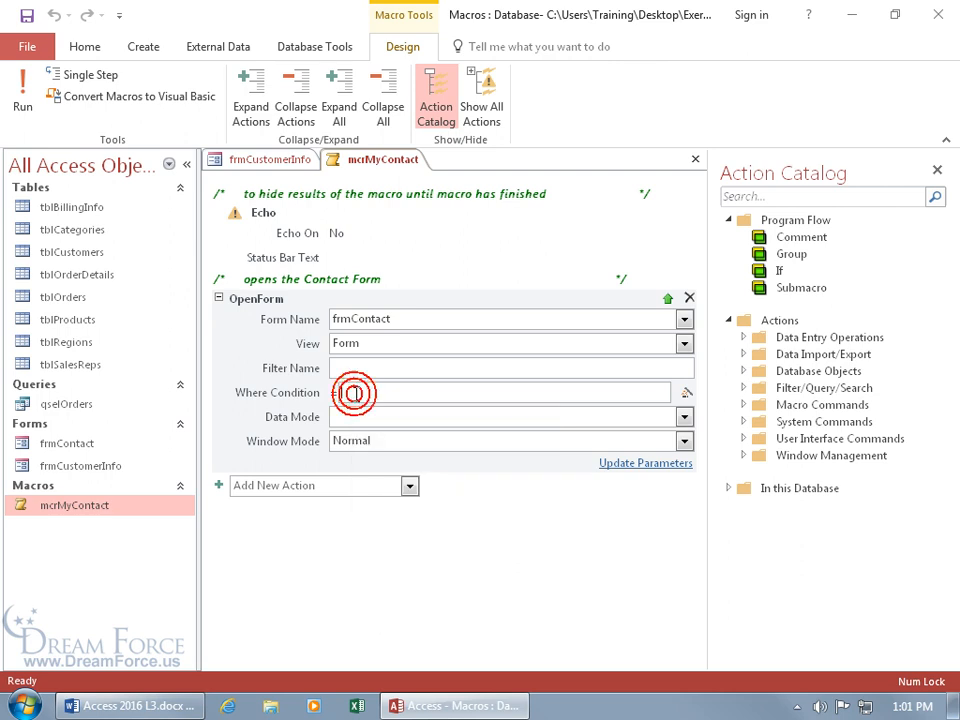
pyautogui.hotkey('ctrl', 'v')
pyautogui.moveTo(392, 411)
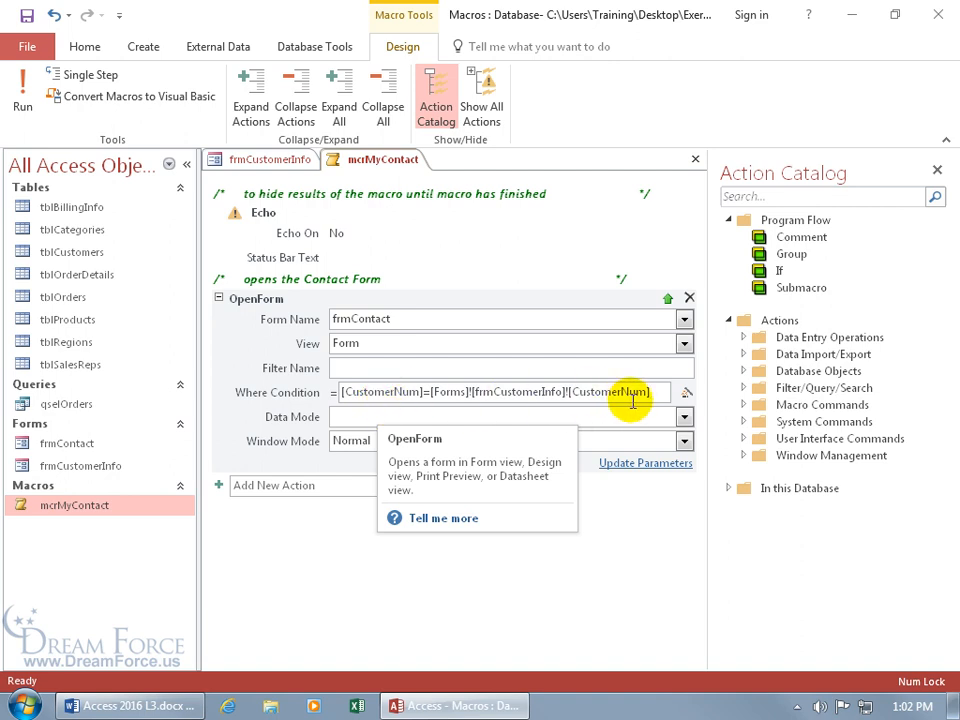
# Step: Review the Where Condition in the Zoom box without changing it, and save and close mcrMyContact
pyautogui.rightClick(572, 394)
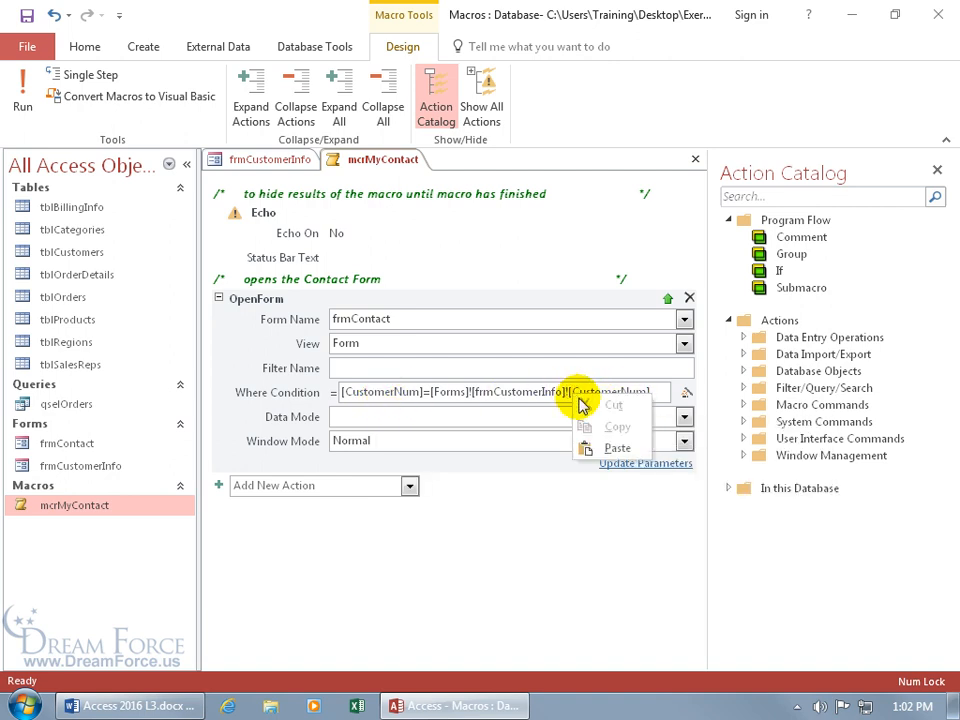
pyautogui.click(556, 392)
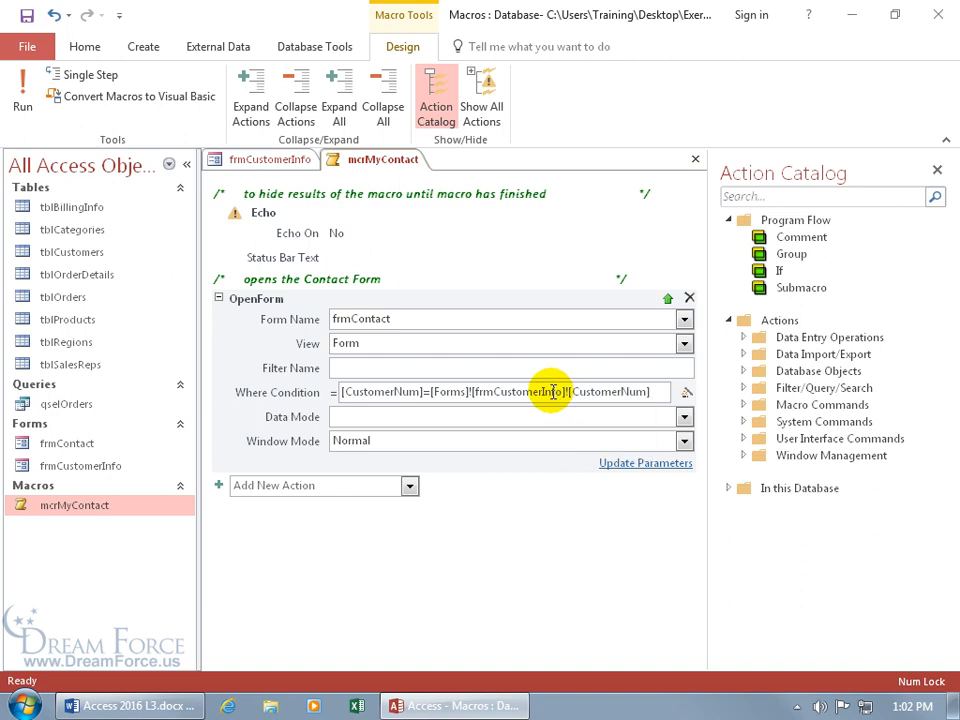
pyautogui.hotkey('shift', 'F2')
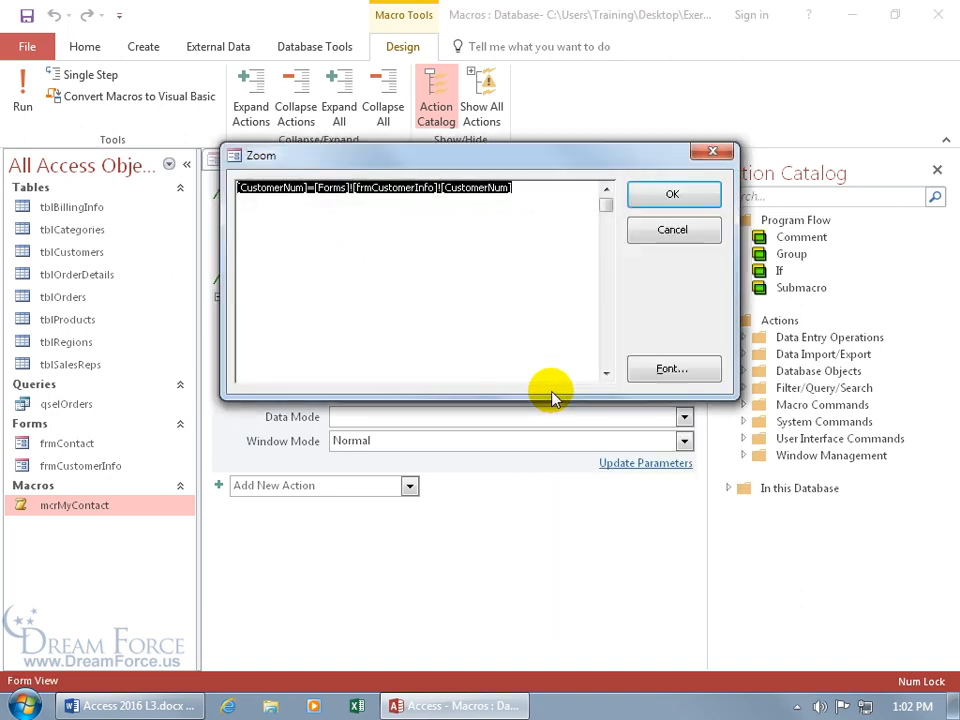
pyautogui.click(540, 191)
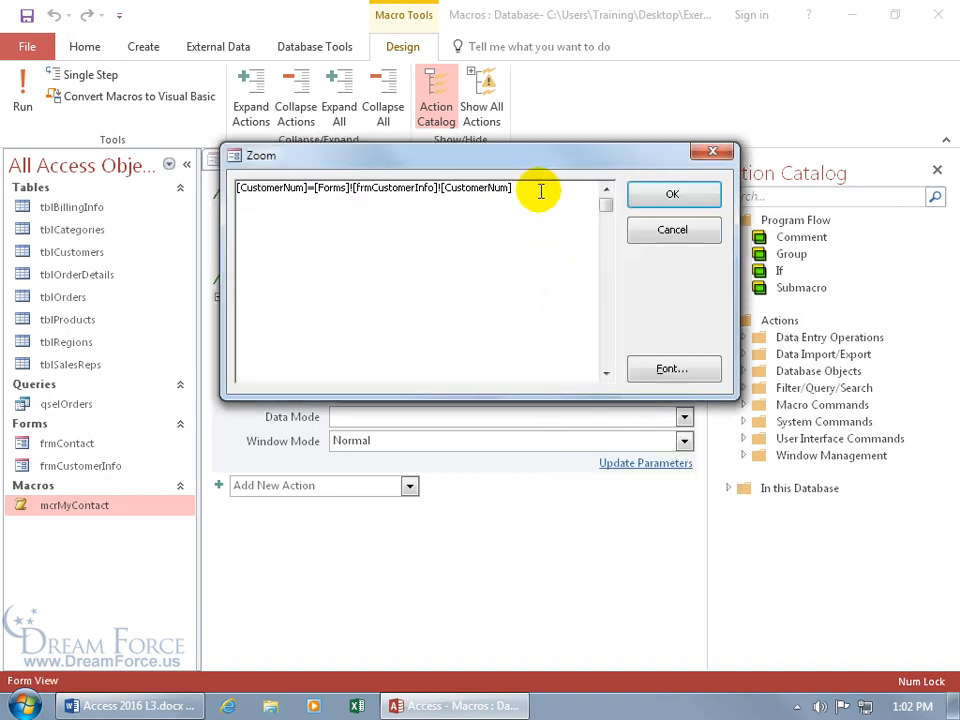
pyautogui.click(665, 232)
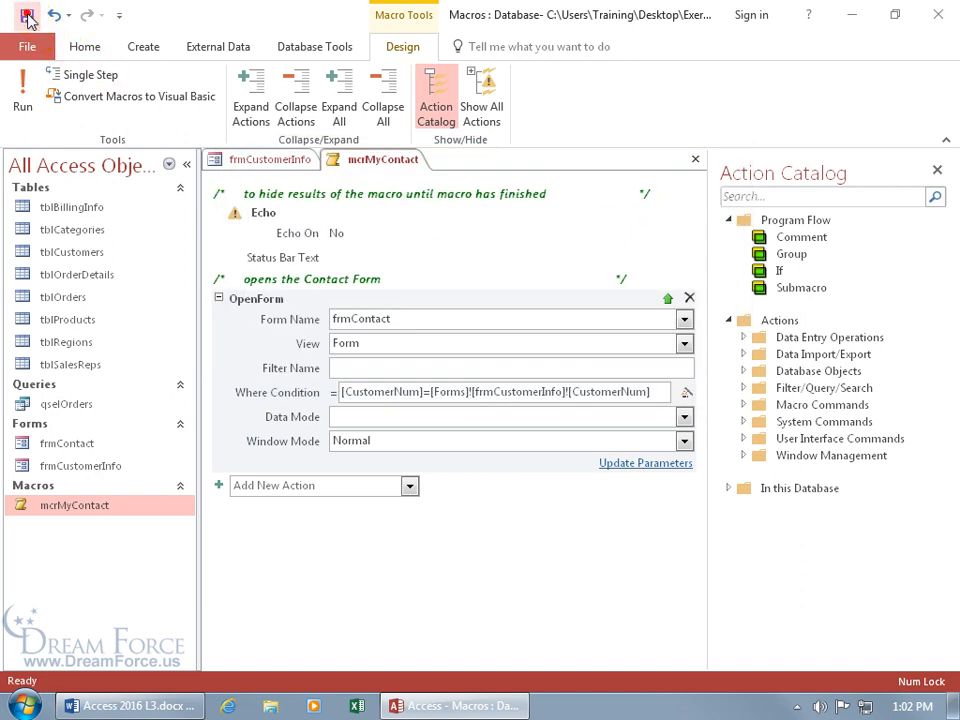
pyautogui.click(695, 159)
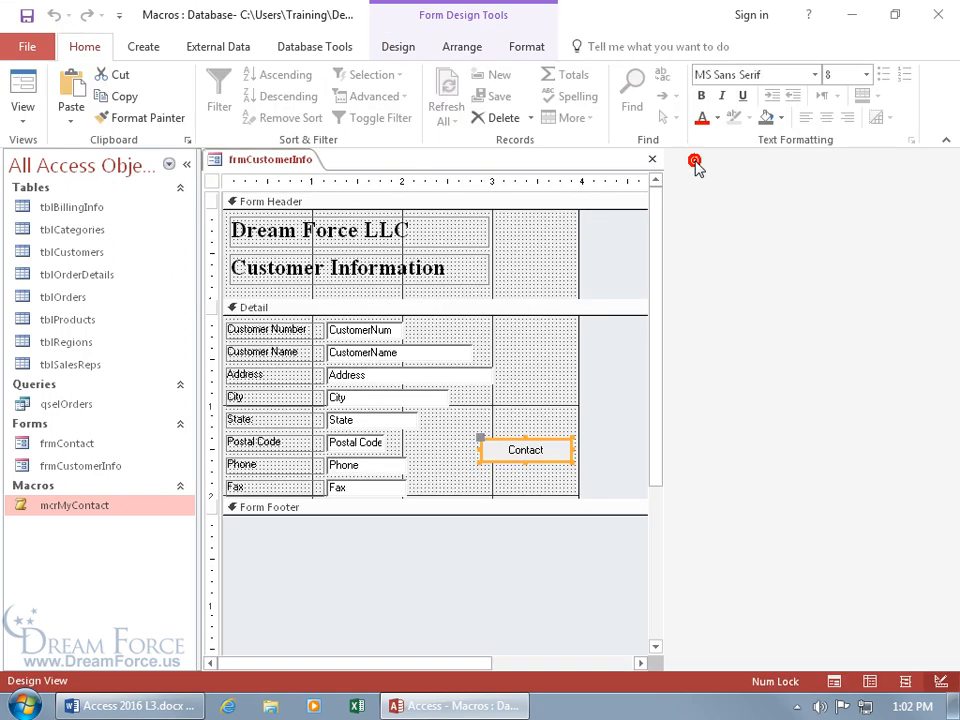
# Step: Test the Contact button of frmCustomerInfo in Form view on the next customer record
pyautogui.rightClick(290, 162)
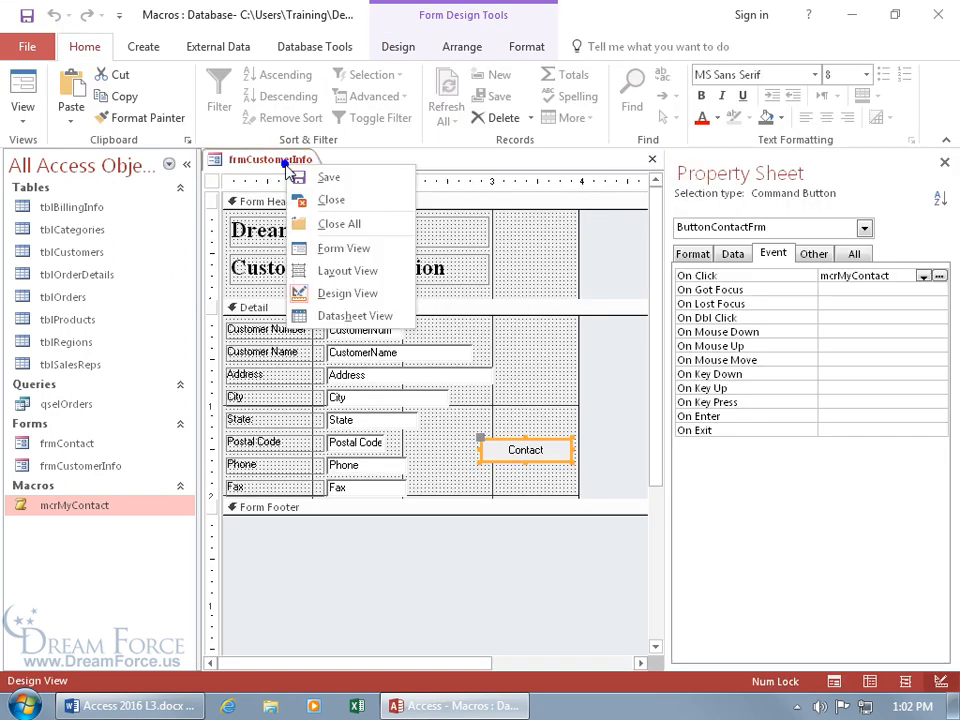
pyautogui.click(325, 248)
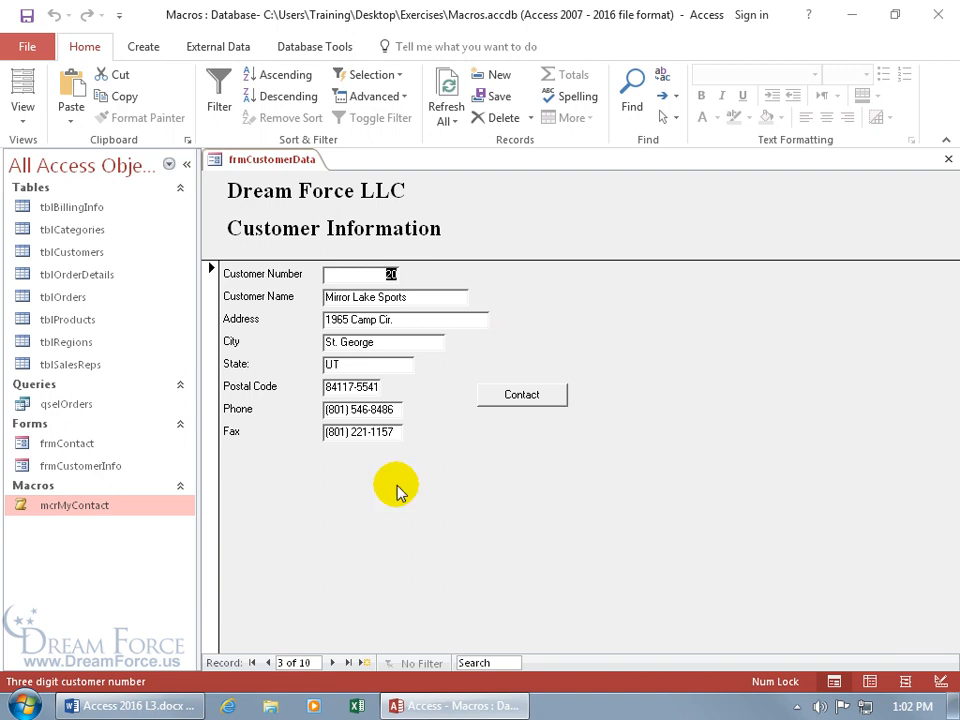
pyautogui.click(332, 662)
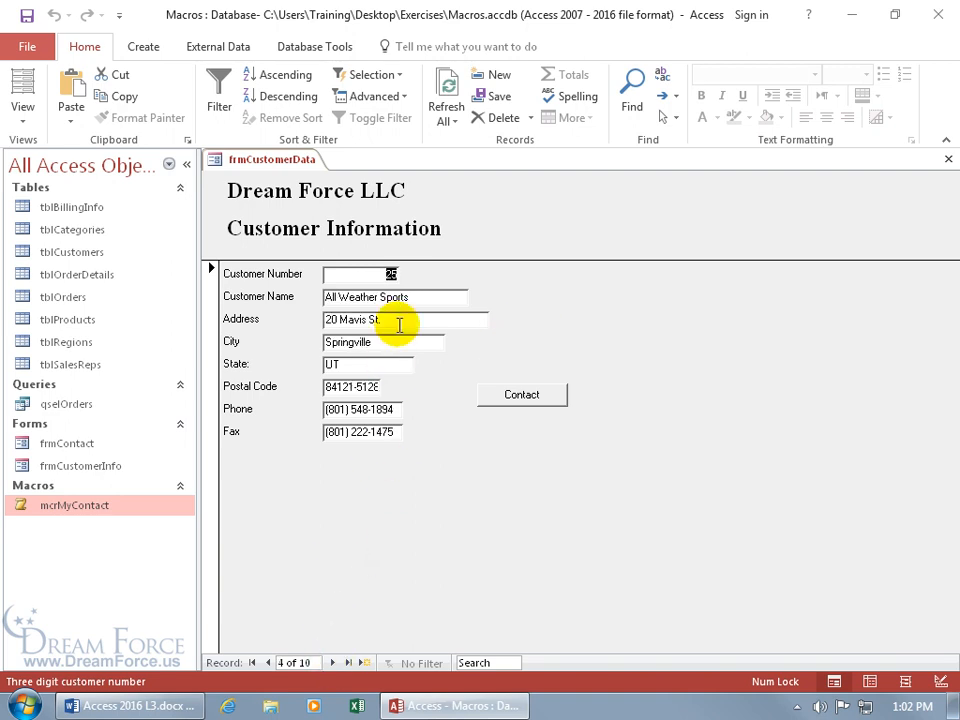
pyautogui.click(500, 398)
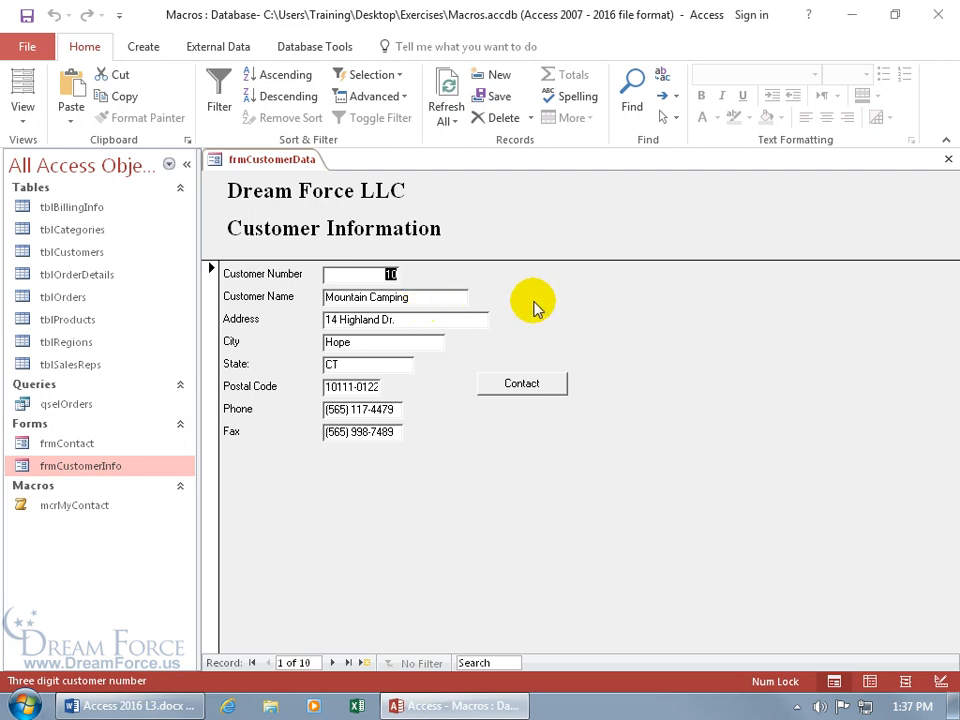
# Step: Switch the customer form to Design view and start a Macro Builder macro for the form's Before Update event
pyautogui.rightClick(591, 337)
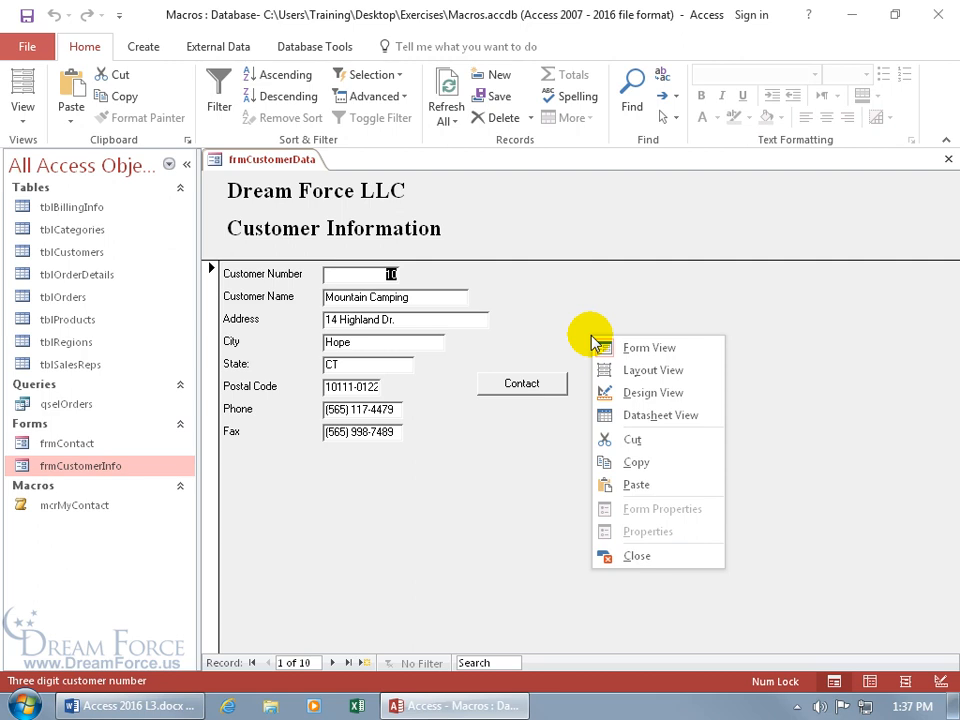
pyautogui.click(632, 392)
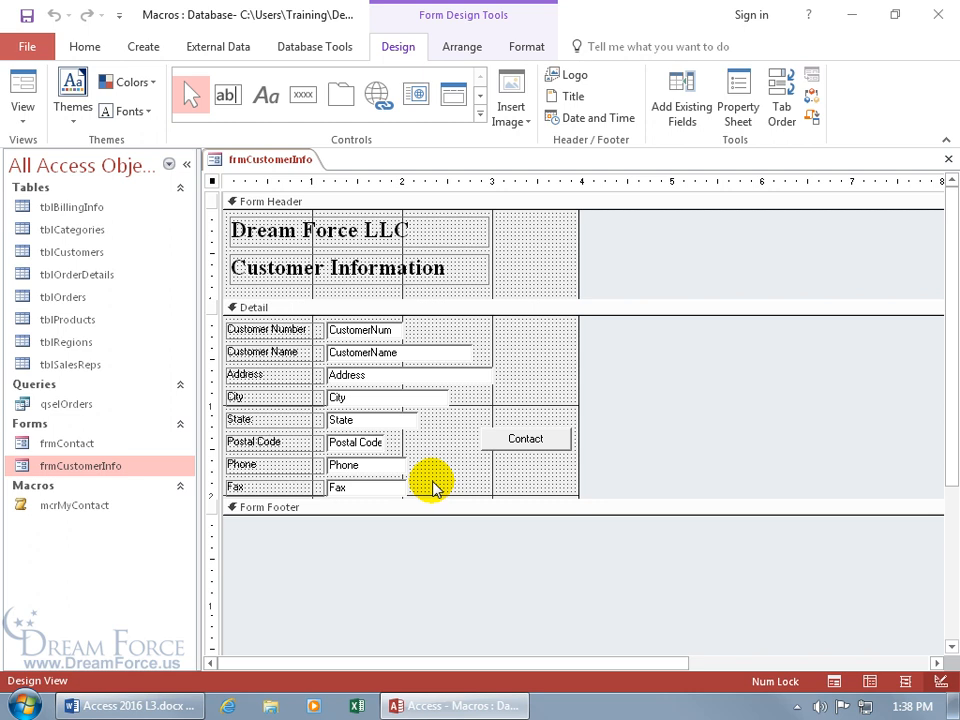
pyautogui.doubleClick(532, 551)
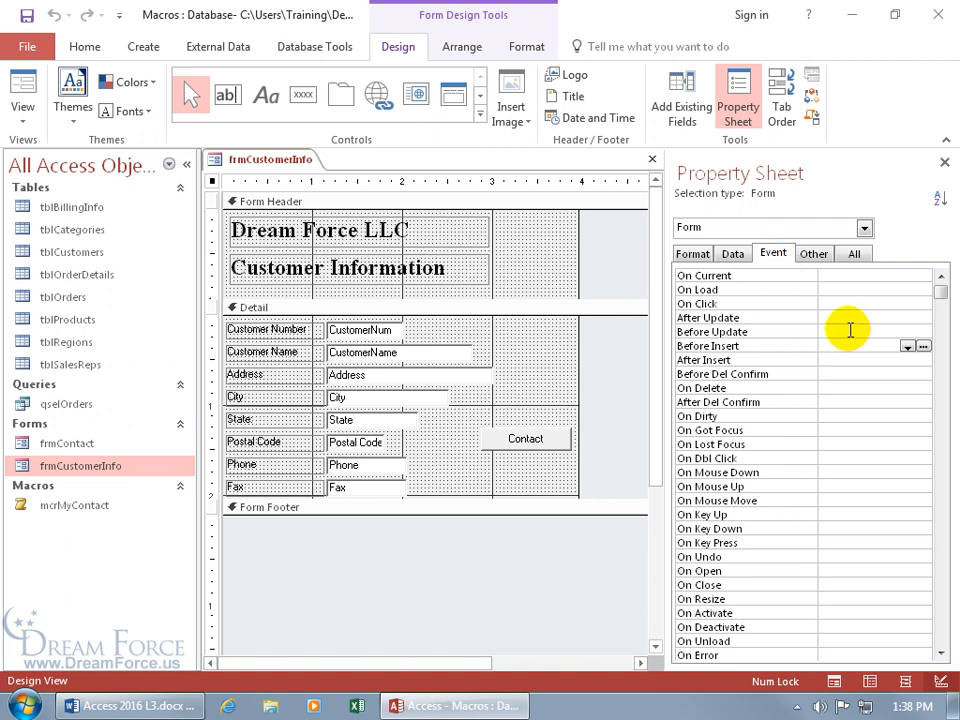
pyautogui.click(848, 331)
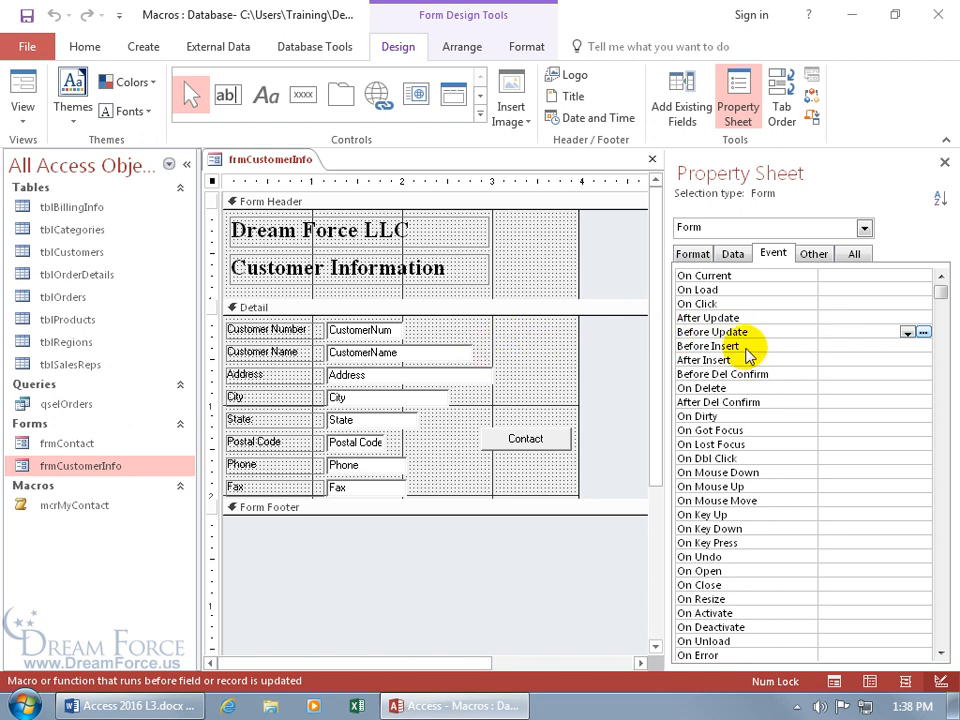
pyautogui.click(923, 333)
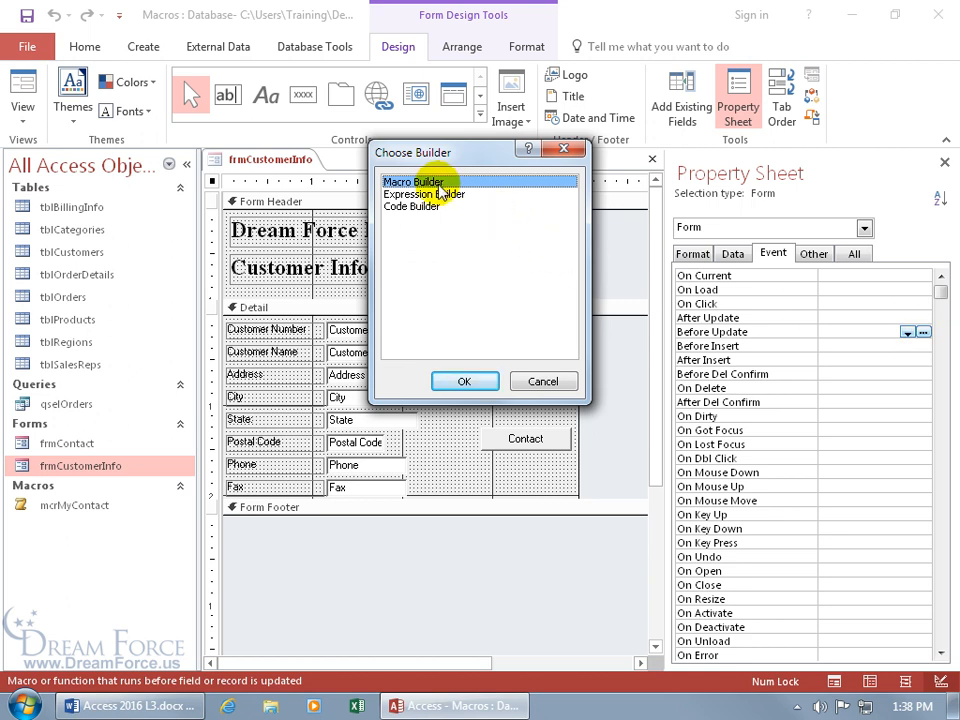
pyautogui.click(464, 381)
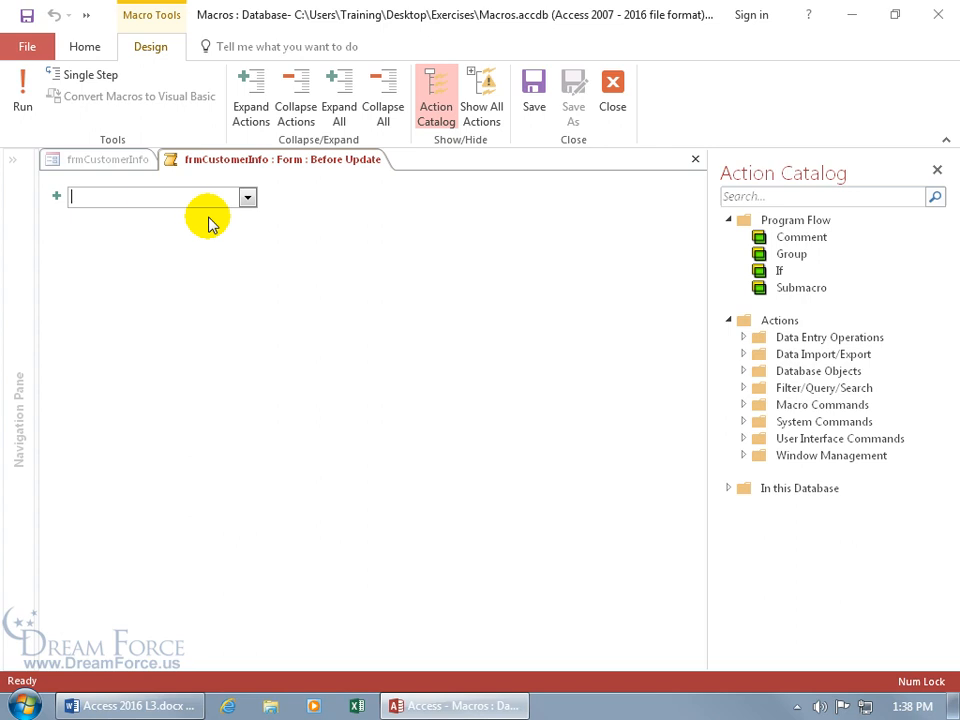
# Step: Add a comment to the macro reading "To require data entry in the CustomerName field."
pyautogui.write('Comment')
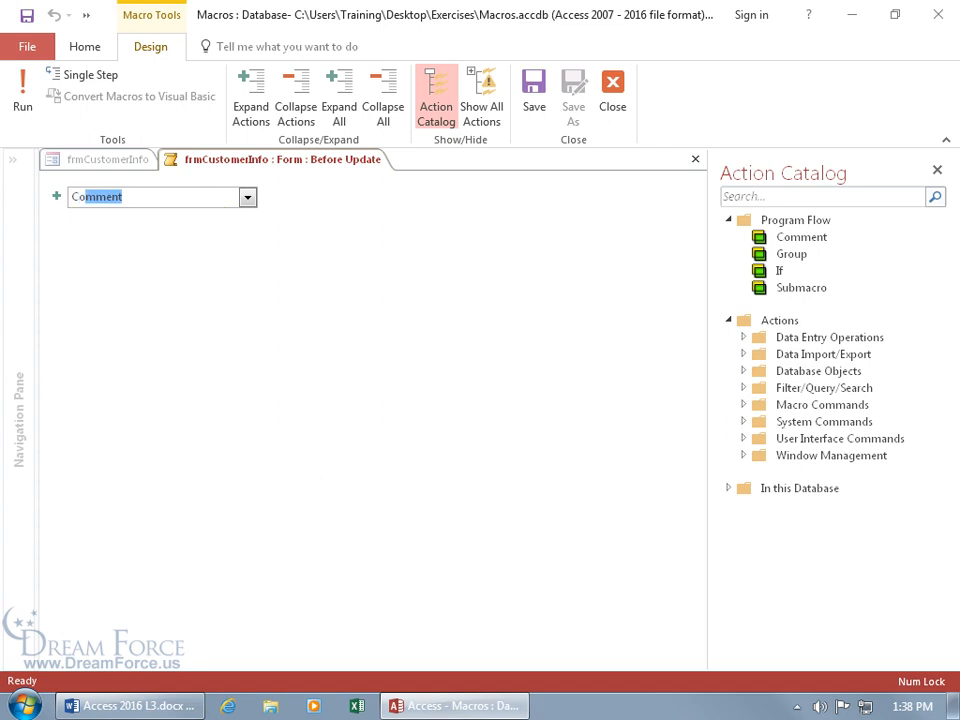
pyautogui.press('Return')
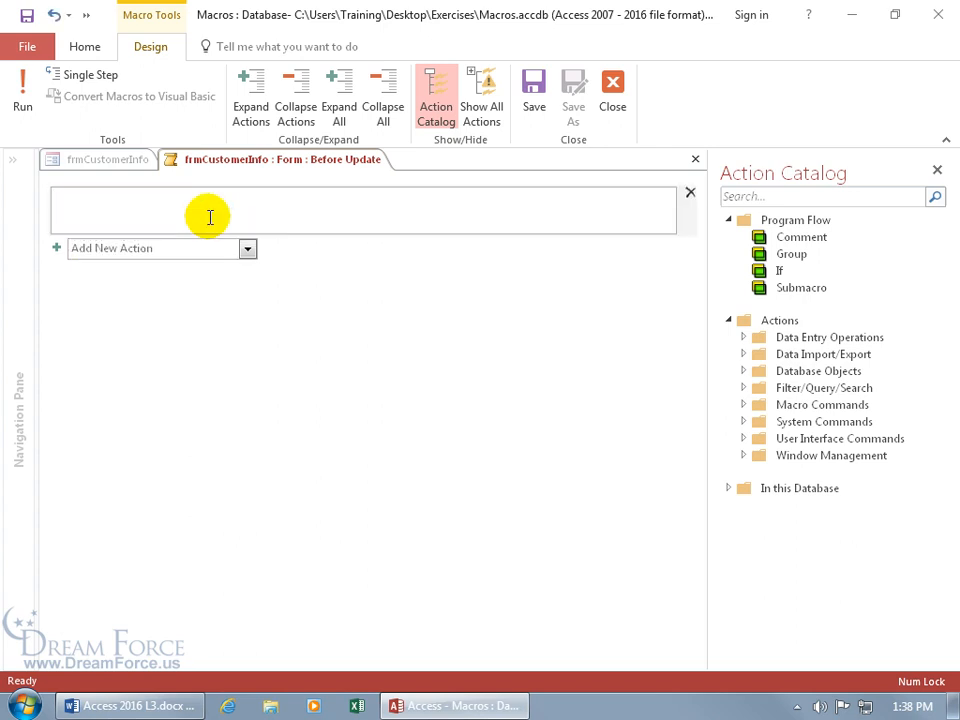
pyautogui.write('To require data entry in the CustomerName field.')
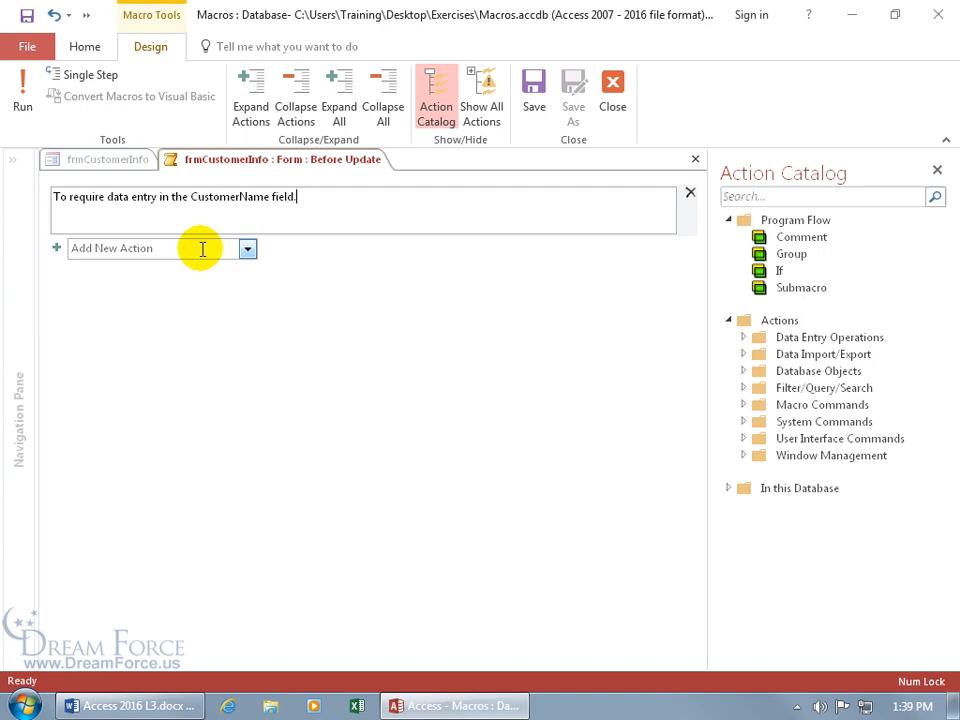
# Step: Add a second comment below it reading "If CustomerName is left blank, do not save the record."
pyautogui.click(201, 249)
pyautogui.write('co')
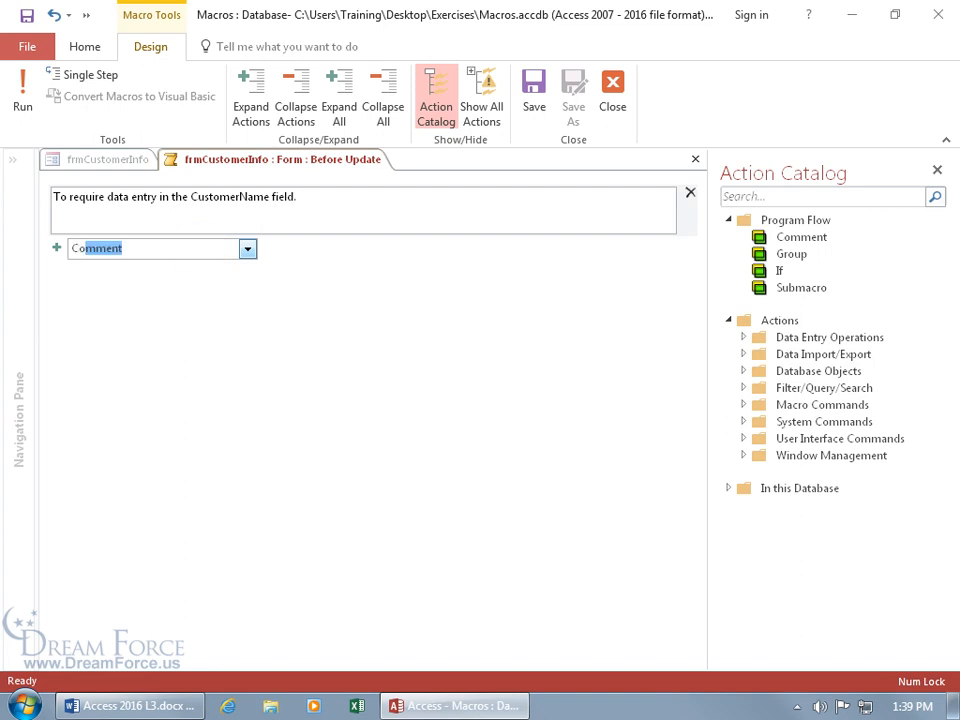
pyautogui.press('Return')
pyautogui.write('If CustomerName is left blank, do not save the record.')
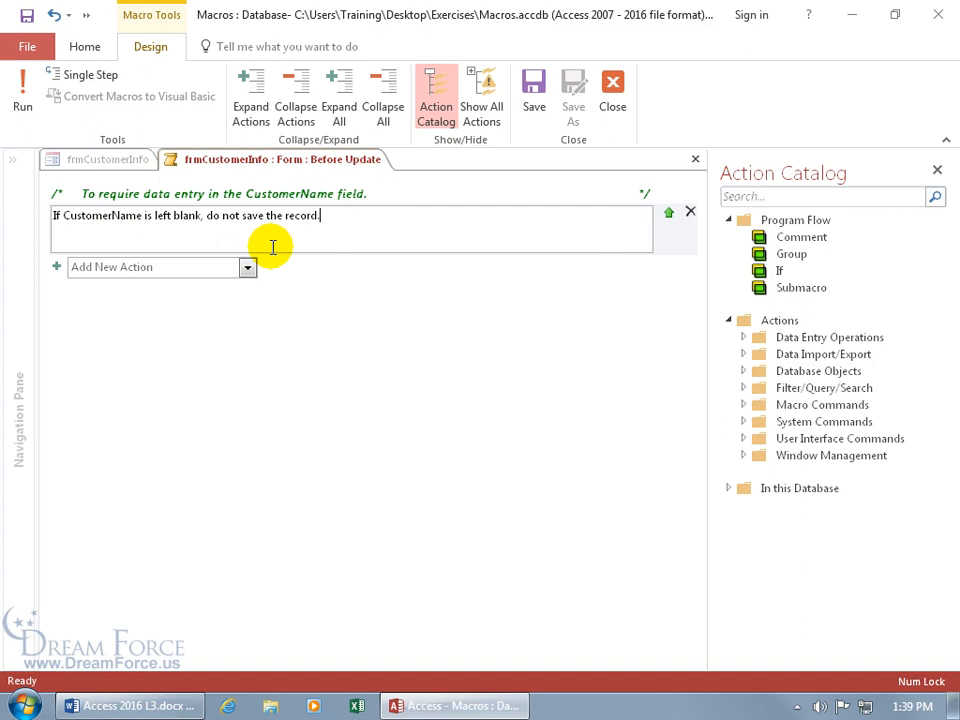
pyautogui.click(99, 267)
pyautogui.click(328, 332)
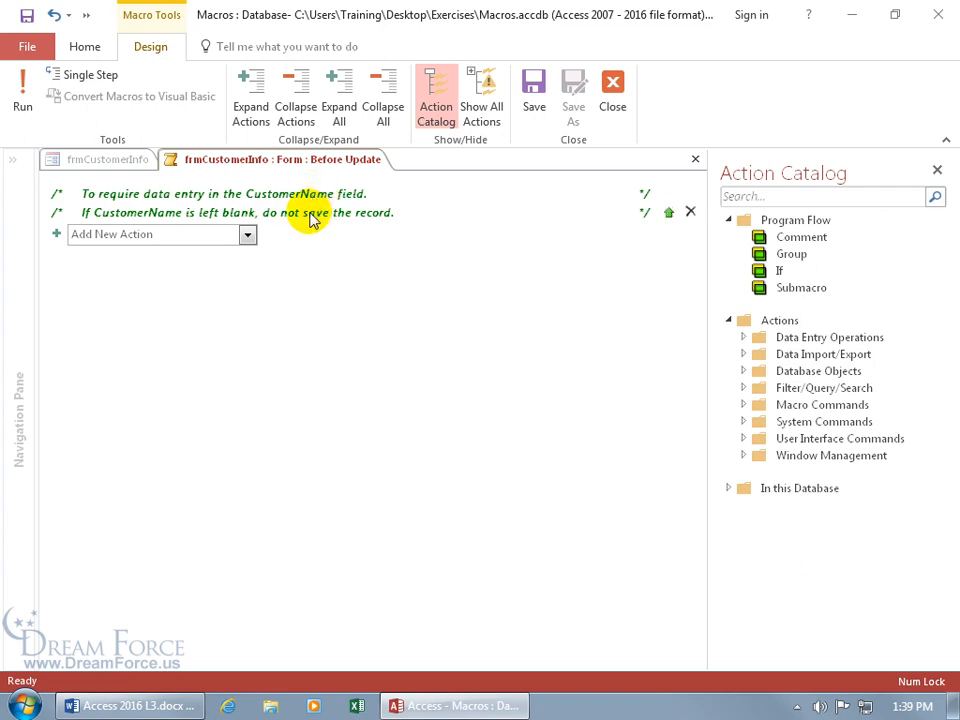
# Step: Add an If block below the comments with the condition [CustomerName] is null
pyautogui.click(150, 235)
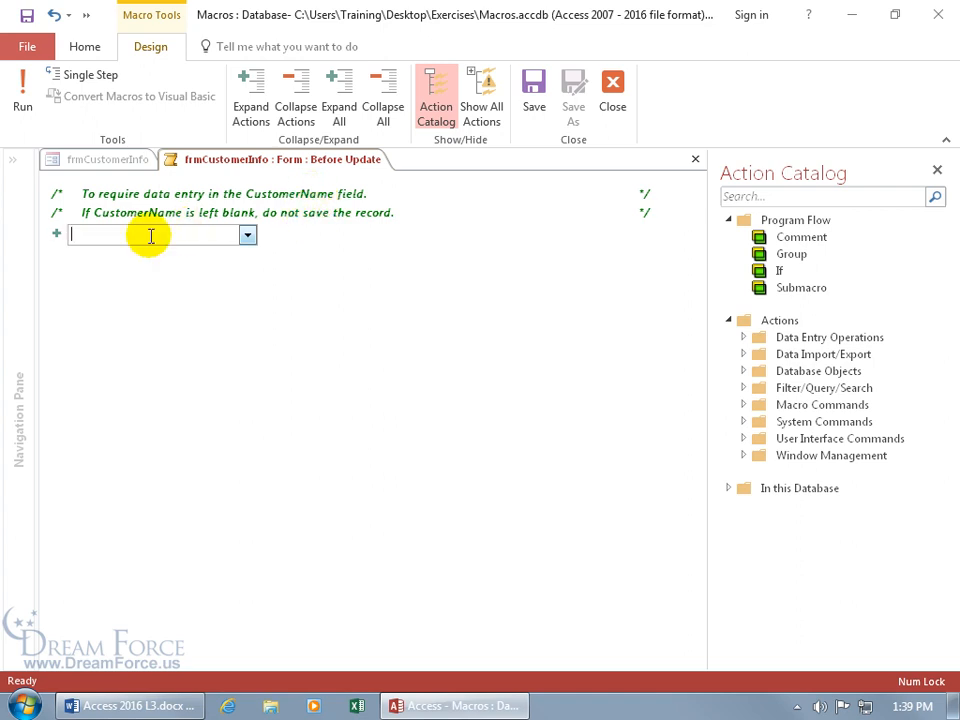
pyautogui.write('If')
pyautogui.press('Return')
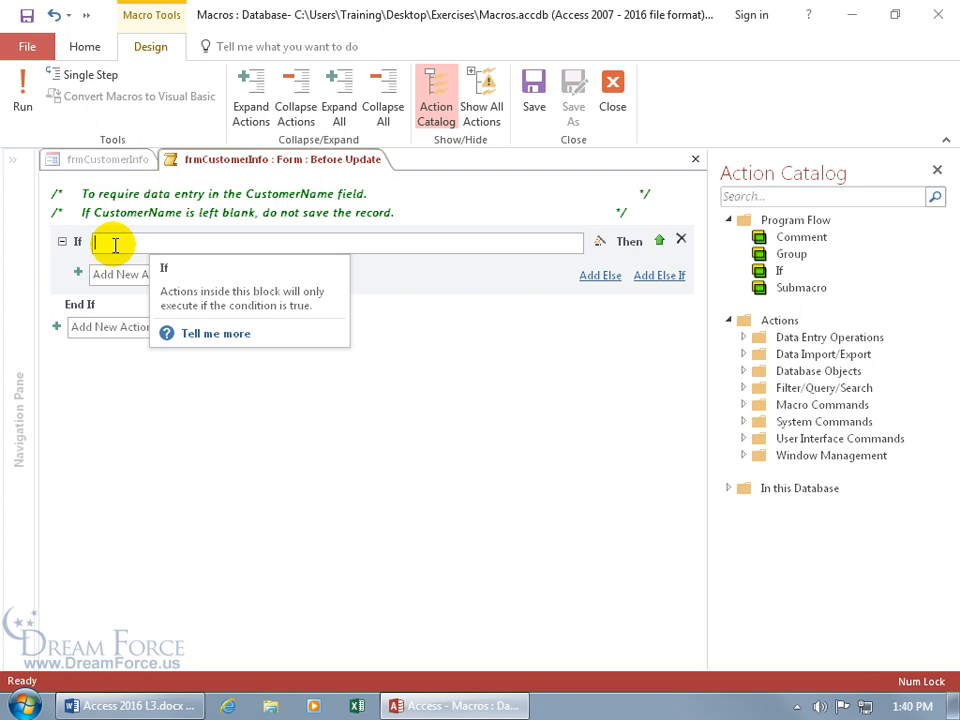
pyautogui.write('cus')
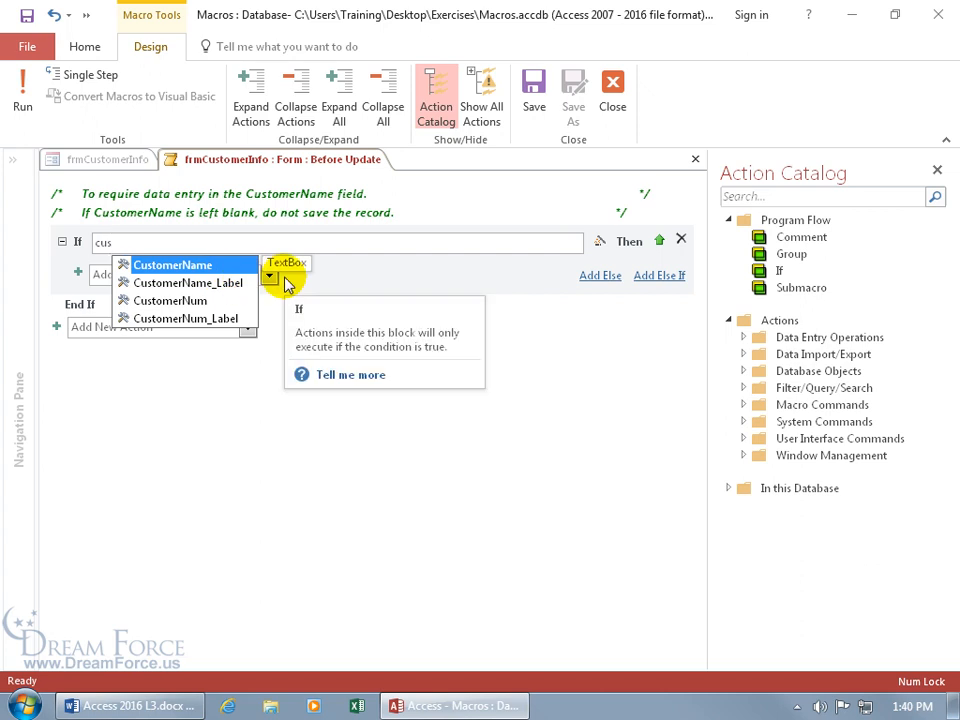
pyautogui.press('Down')
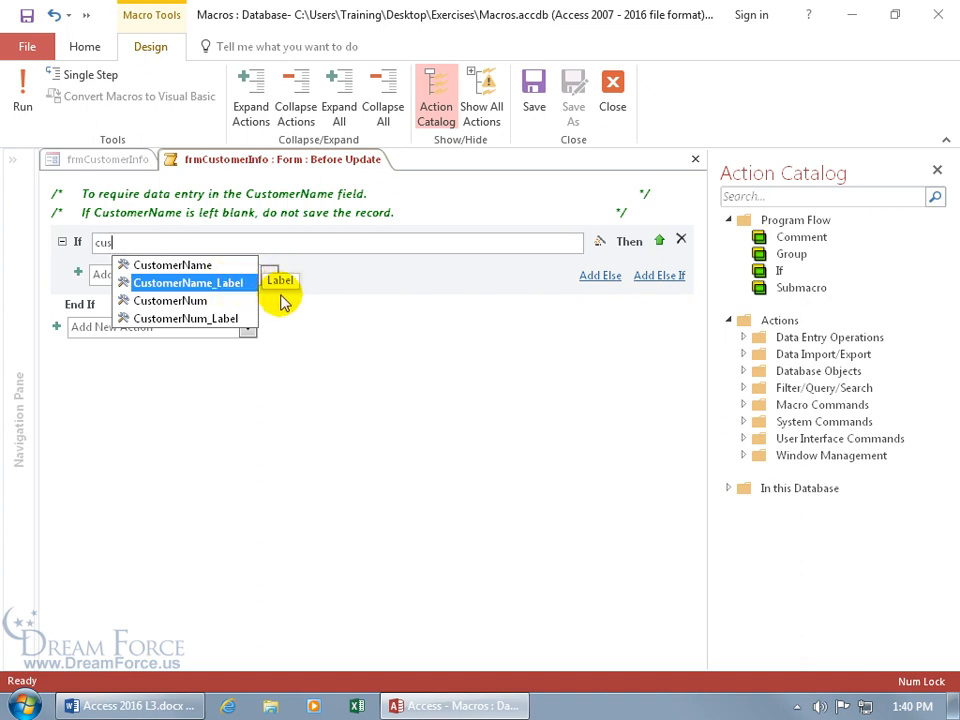
pyautogui.press('Up')
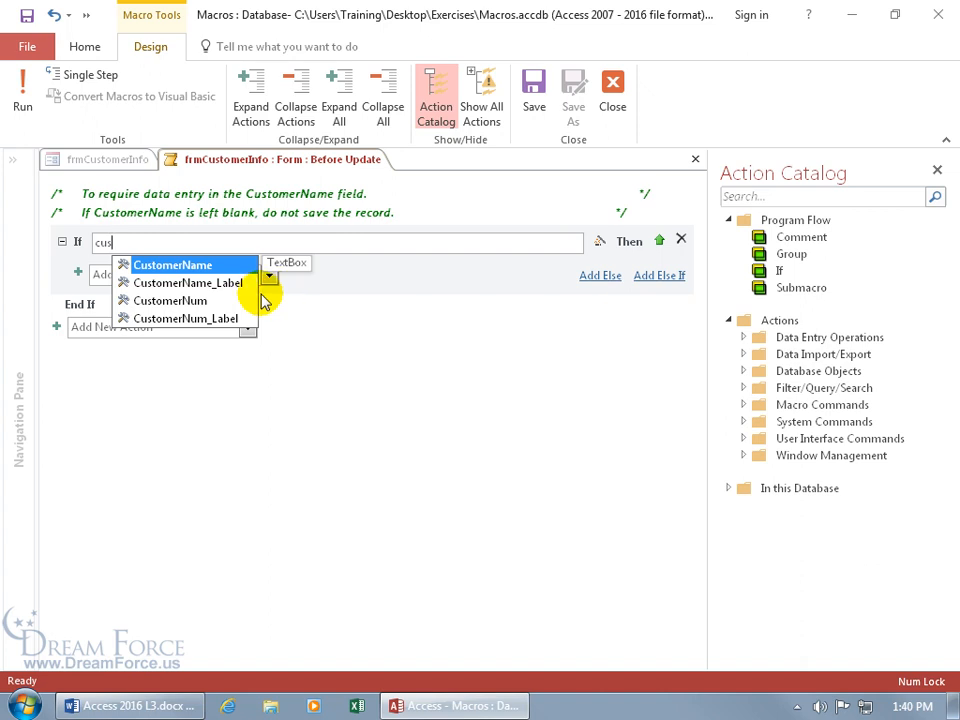
pyautogui.doubleClick(146, 267)
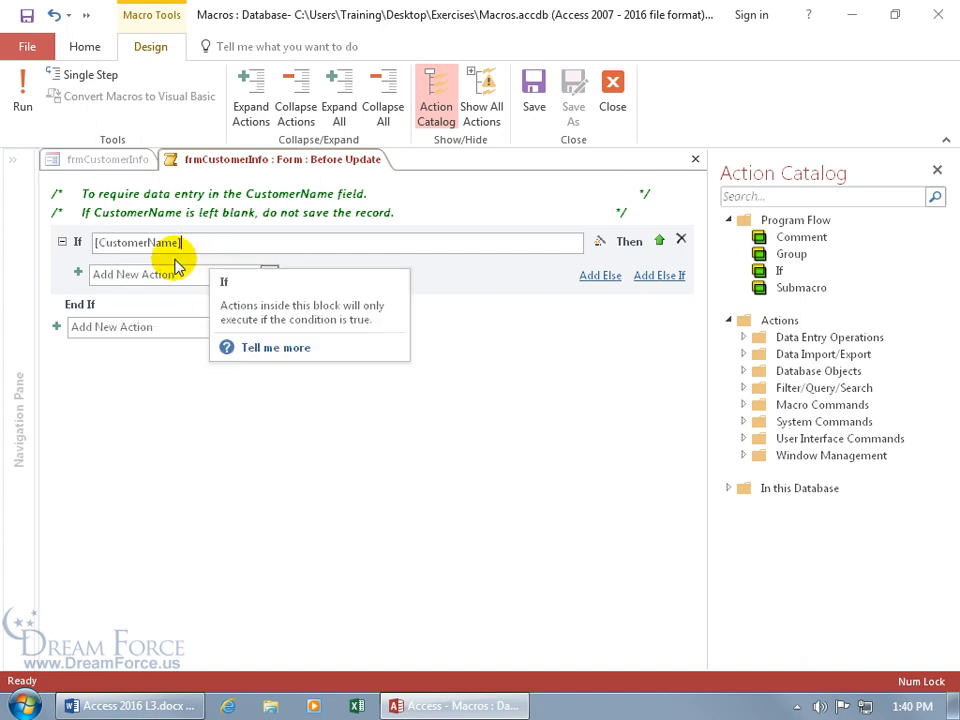
pyautogui.write('is null')
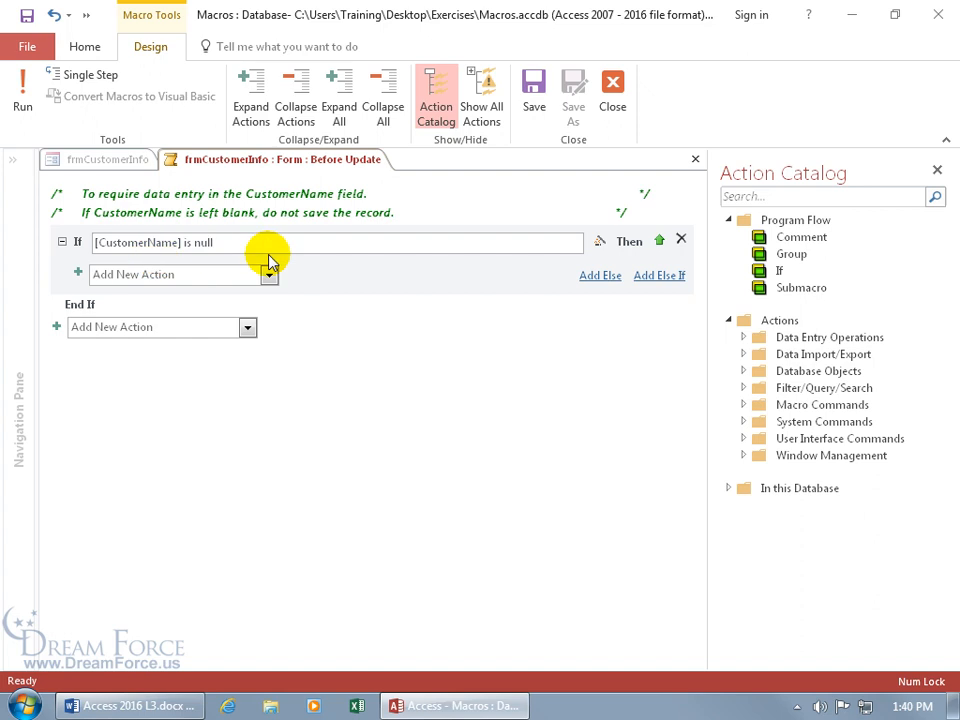
# Step: Add a CancelEvent action inside the If block
pyautogui.click(149, 273)
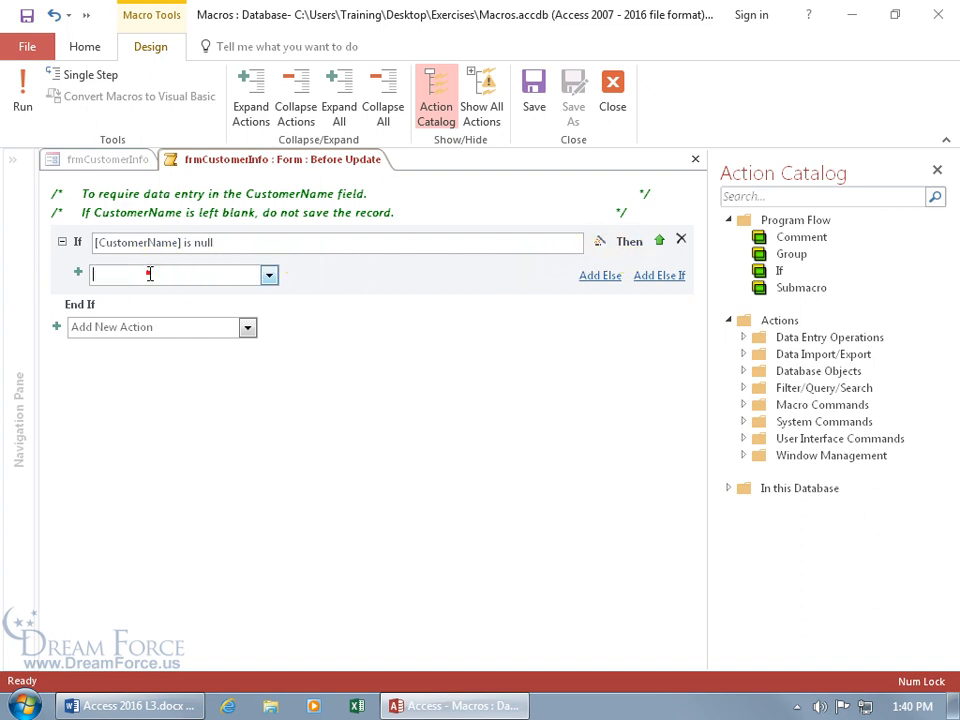
pyautogui.write('CancelEvent')
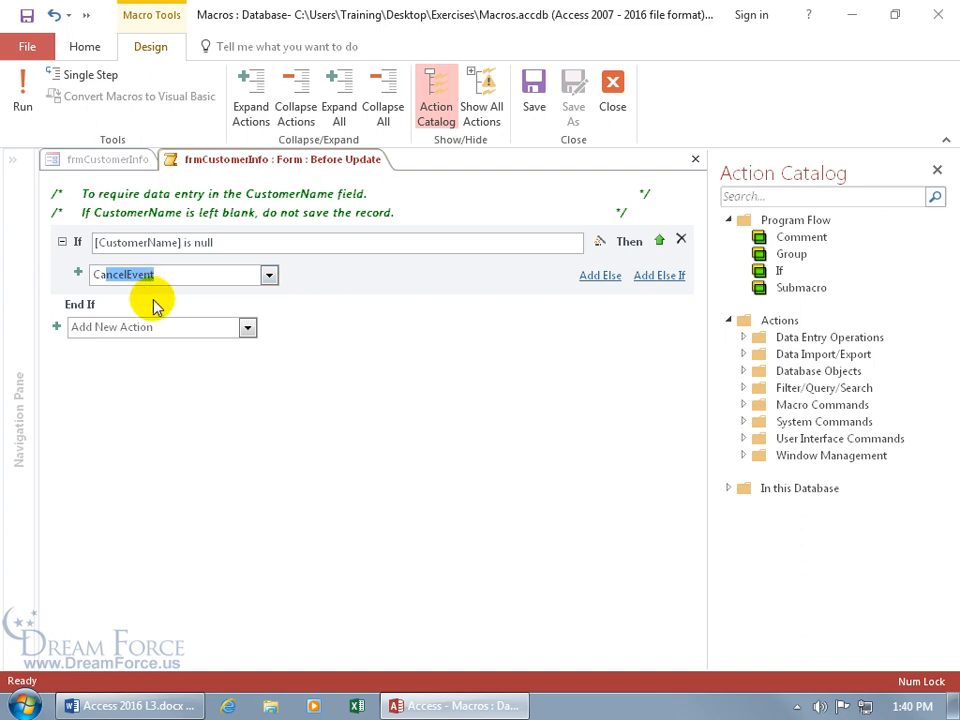
pyautogui.press('Return')
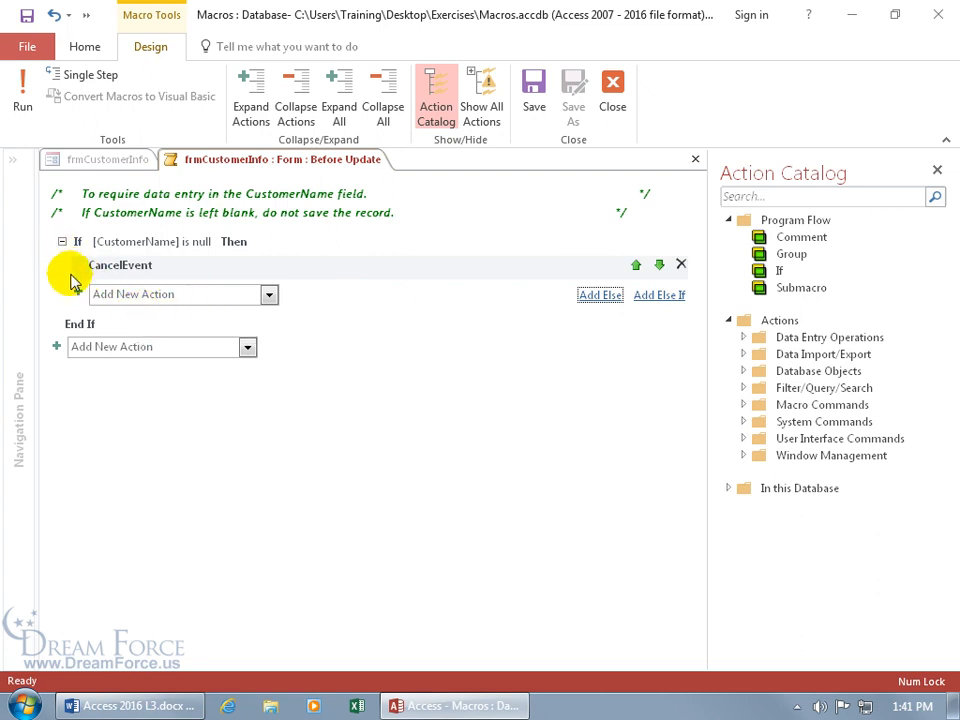
# Step: Add a comment after End If reading "Go to the CustomerName field."
pyautogui.click(82, 347)
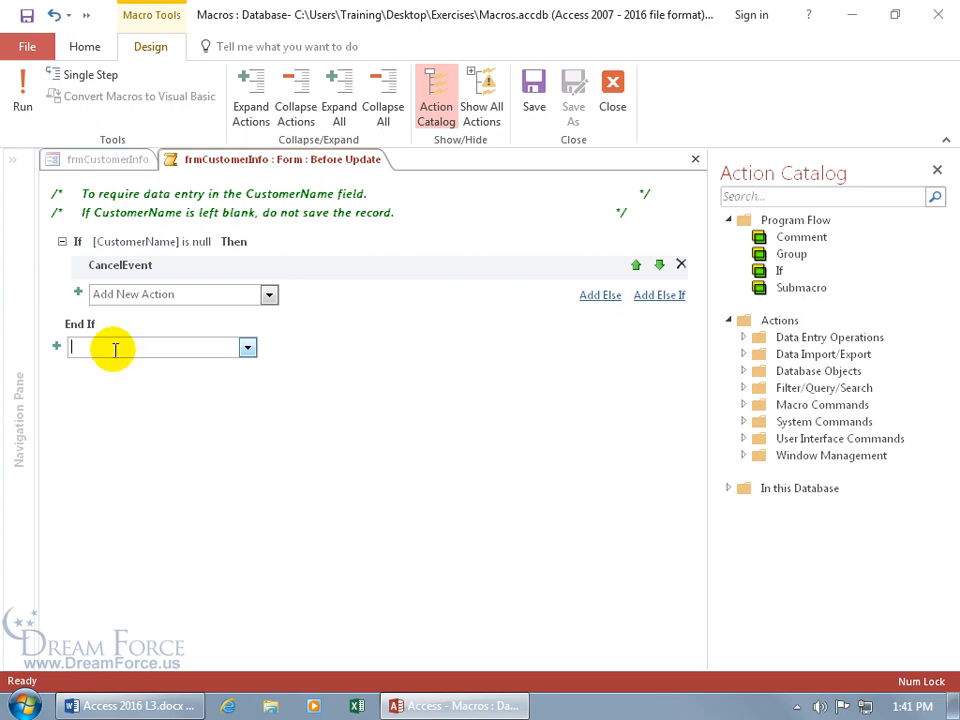
pyautogui.write('Comment')
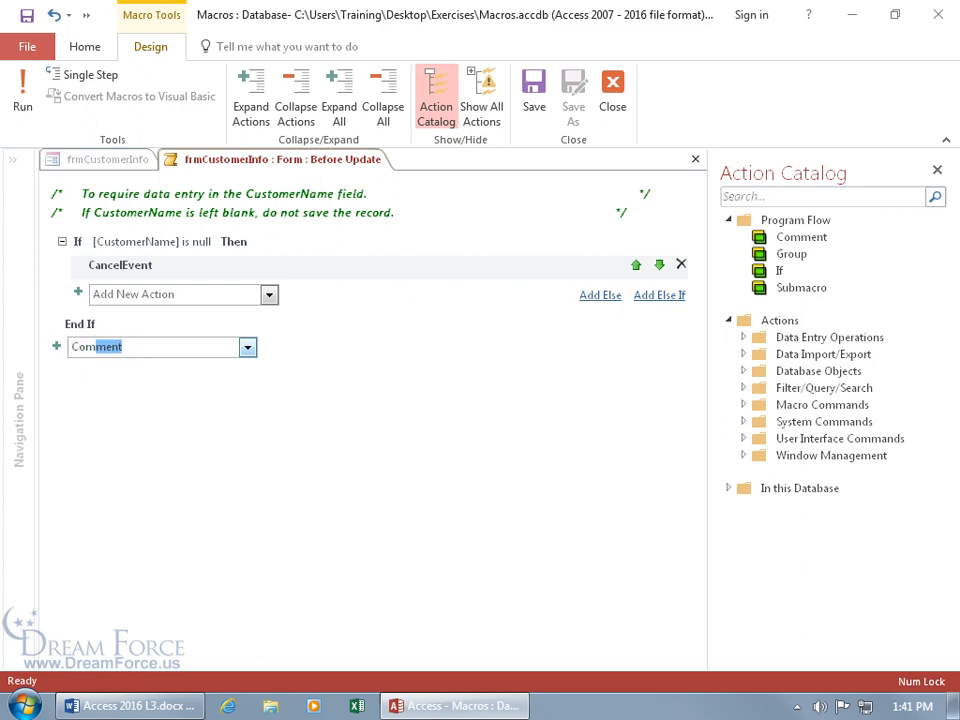
pyautogui.press('Return')
pyautogui.write('Go to the CustomerName field.')
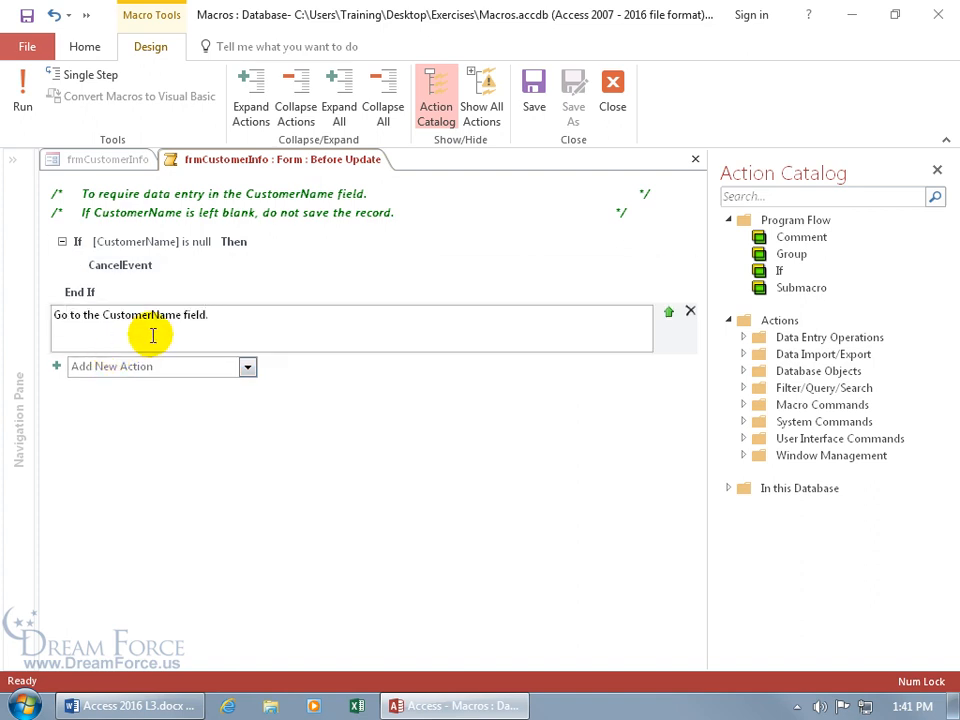
# Step: Add a GoToControl action after the last comment with CustomerName as its Control Name
pyautogui.click(147, 367)
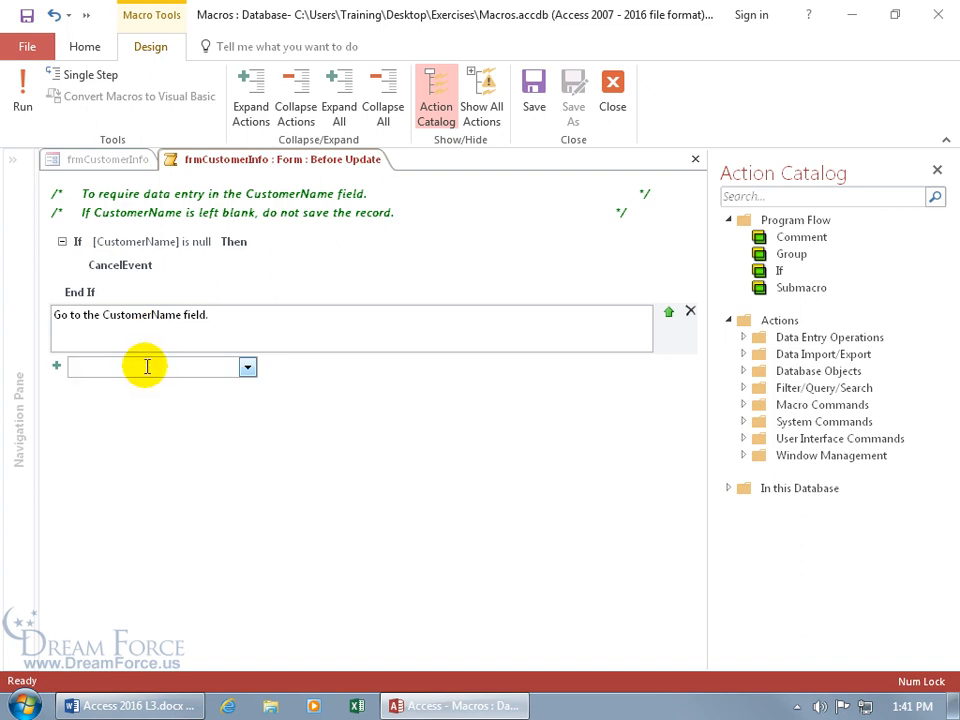
pyautogui.write('GoToControl')
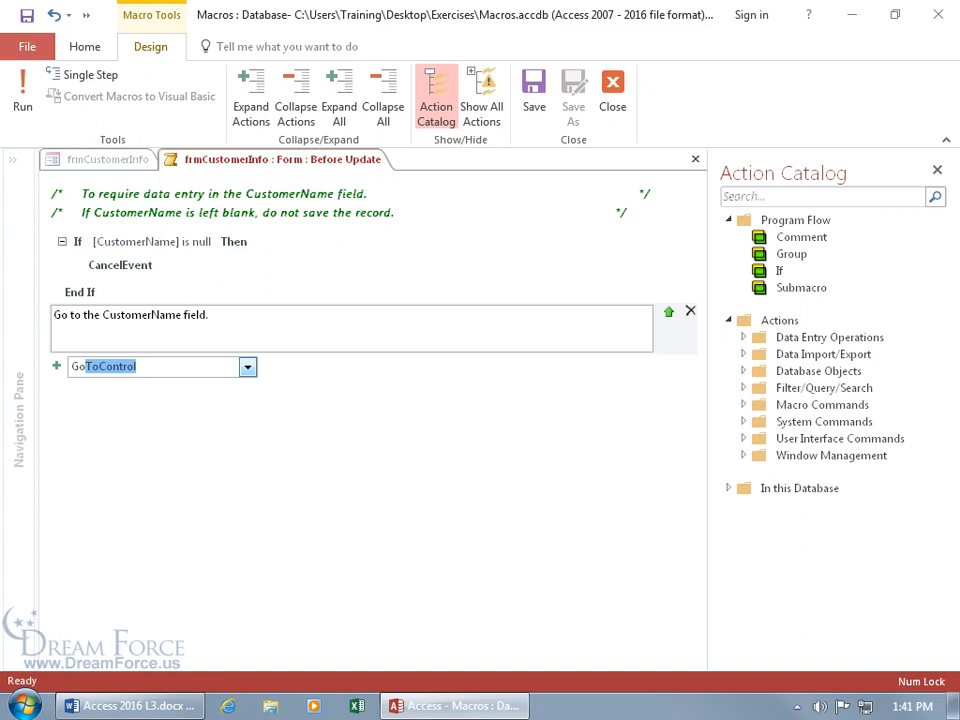
pyautogui.press('Return')
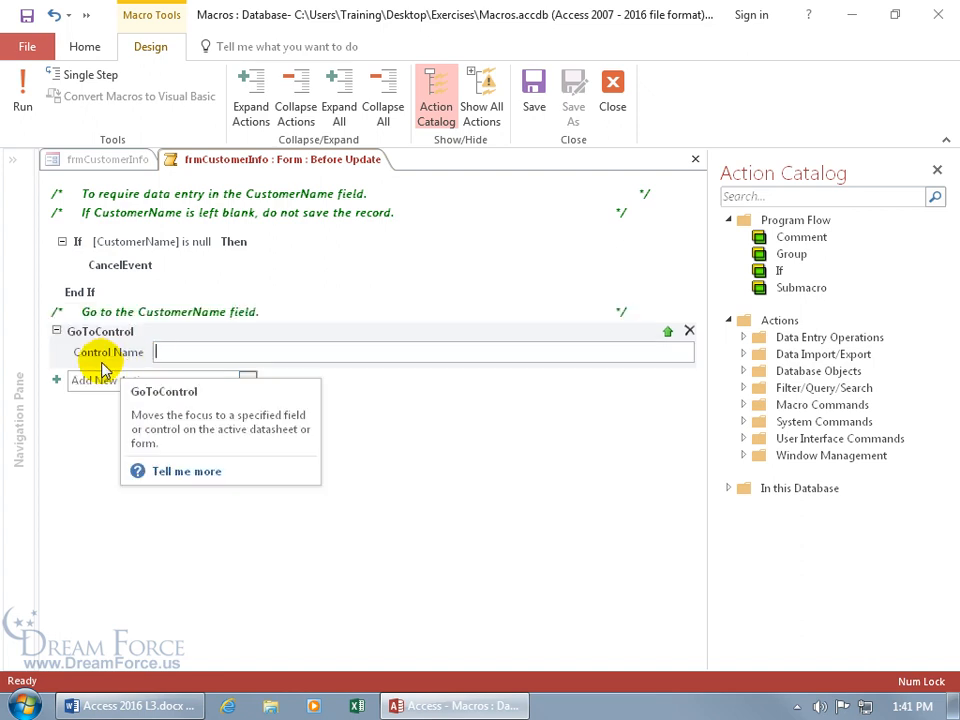
pyautogui.write('cus')
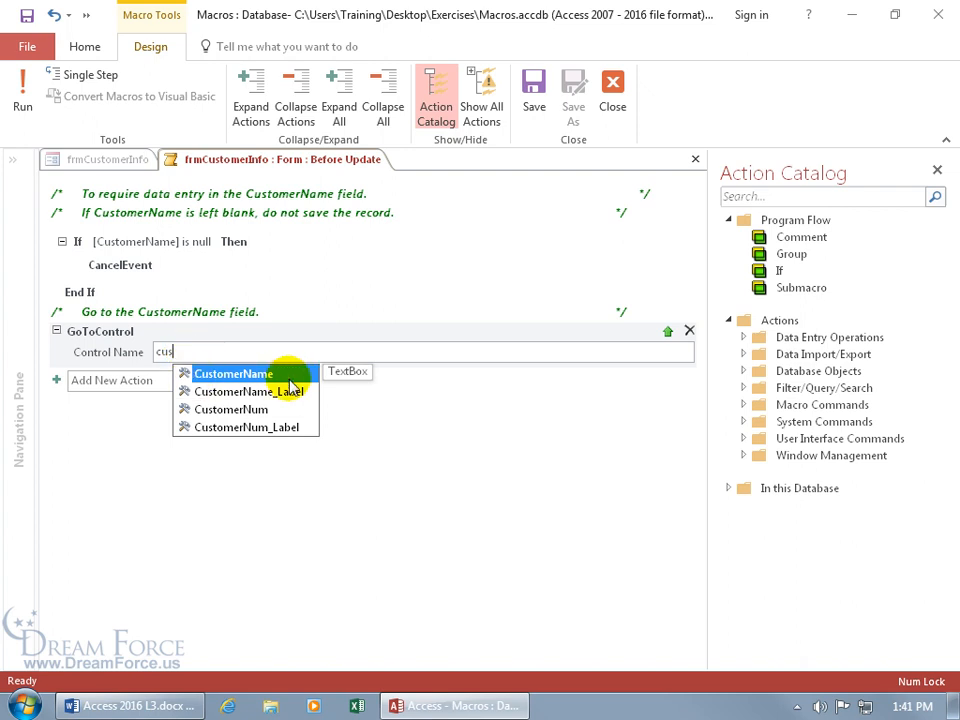
pyautogui.click(289, 380)
pyautogui.click(285, 428)
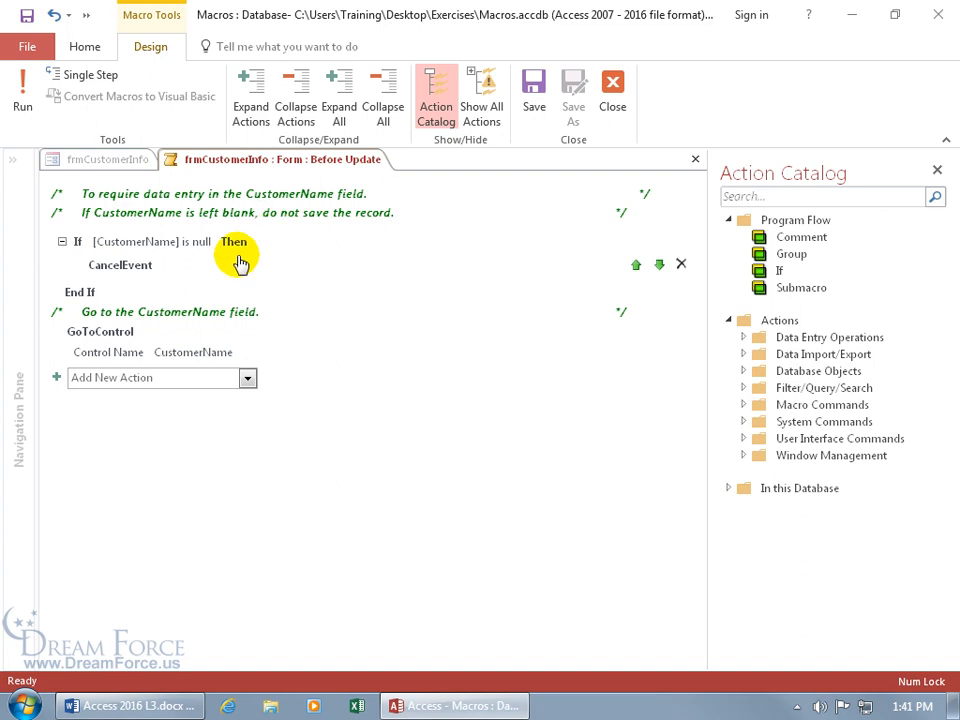
pyautogui.moveTo(170, 276)
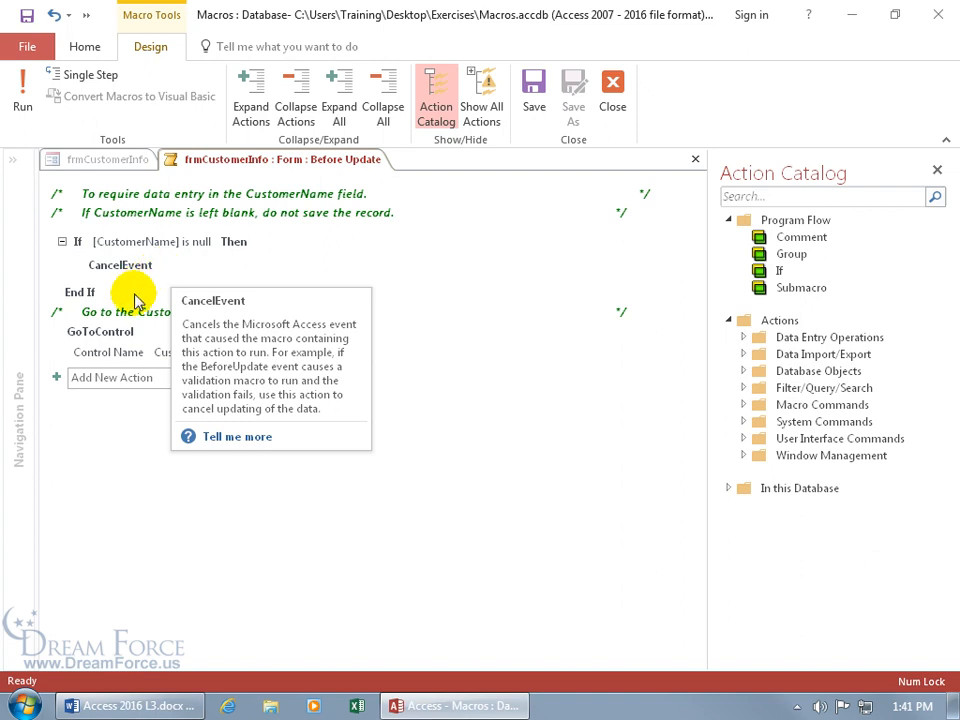
# Step: Save and close the Before Update macro, close the form's property sheet and show frmCustomerInfo in Form View
pyautogui.moveTo(130, 331)
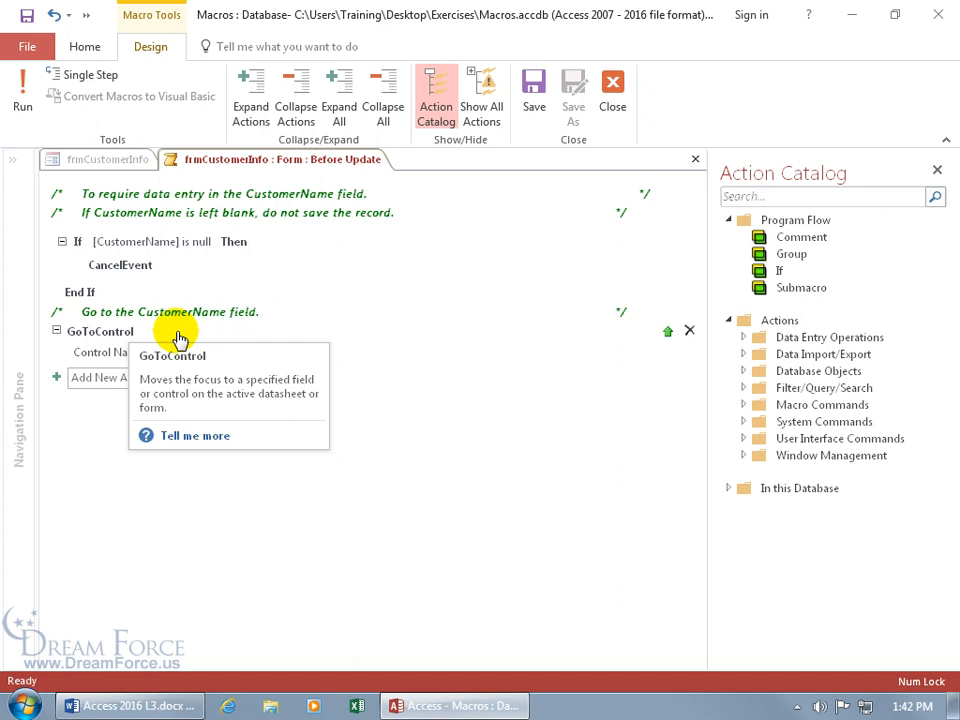
pyautogui.click(26, 15)
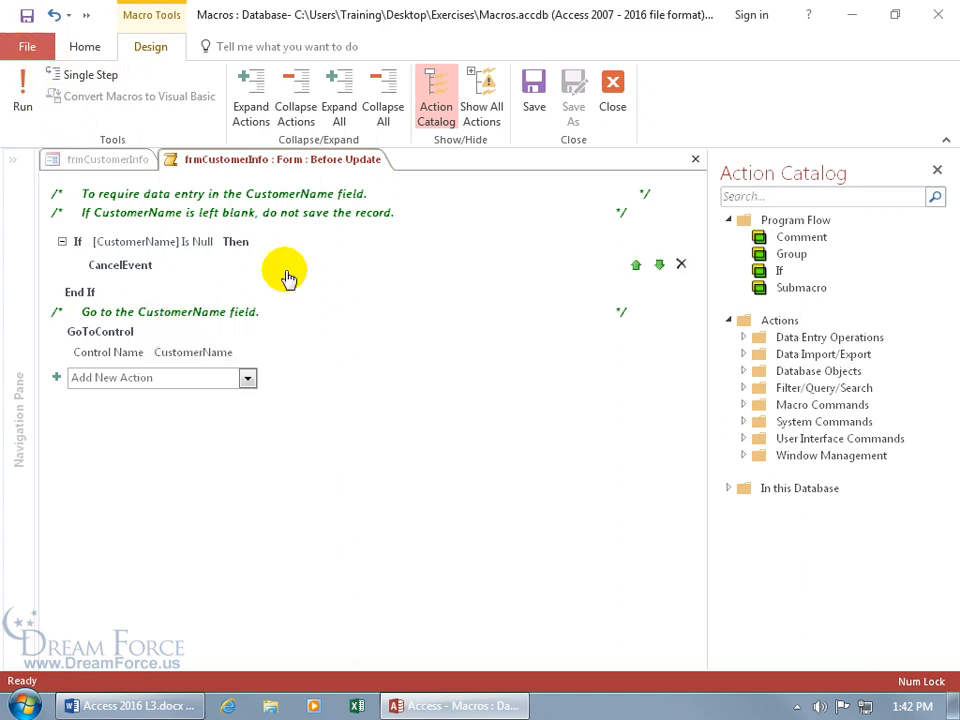
pyautogui.click(695, 163)
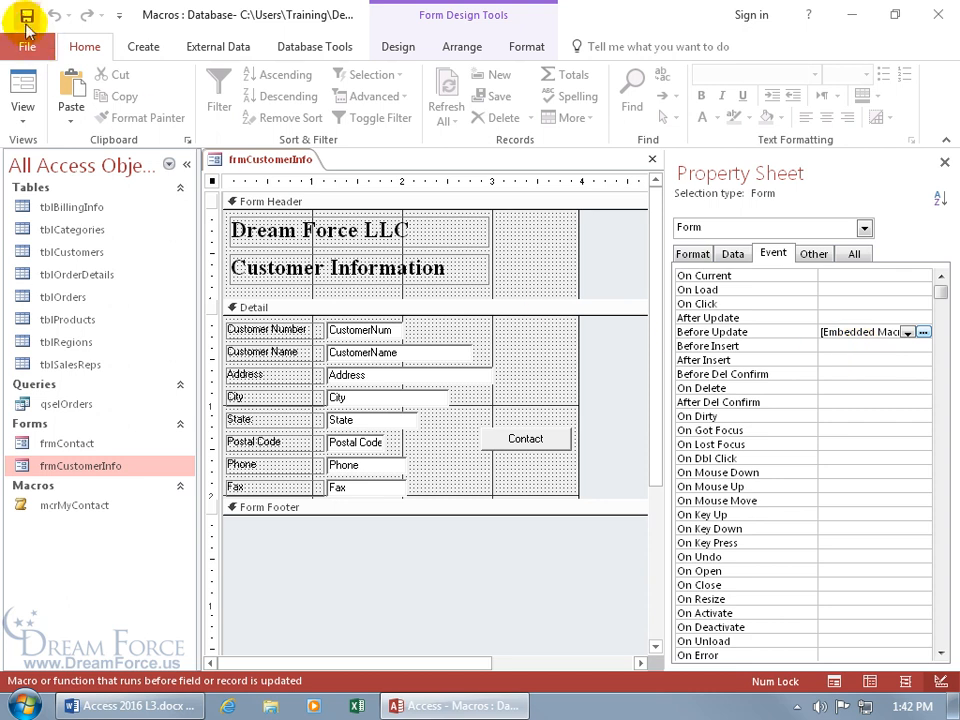
pyautogui.click(944, 162)
pyautogui.rightClick(274, 164)
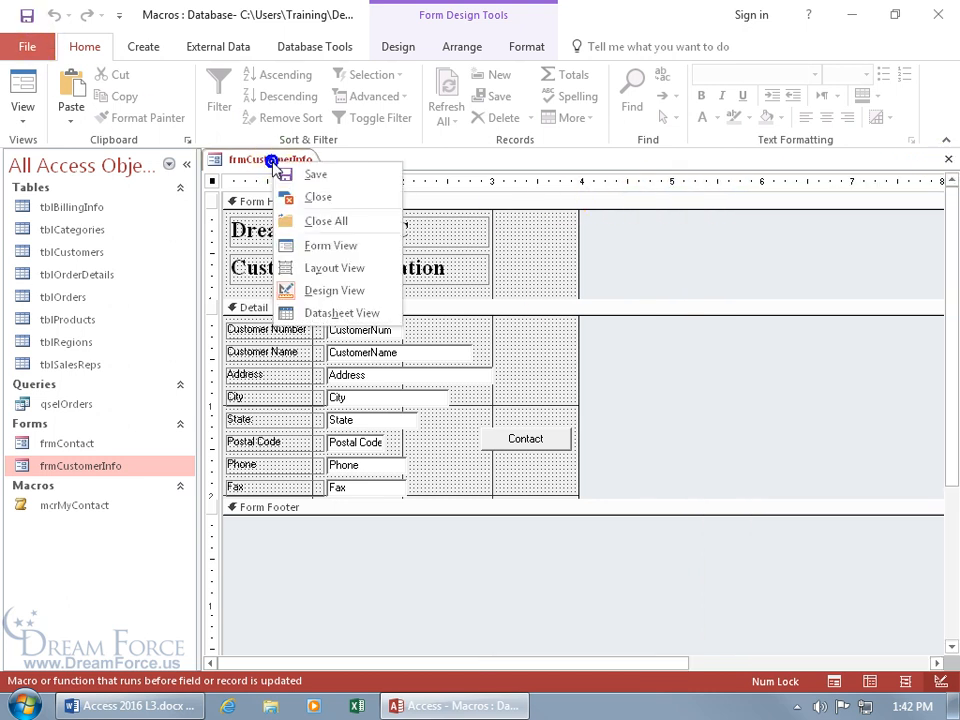
pyautogui.click(316, 246)
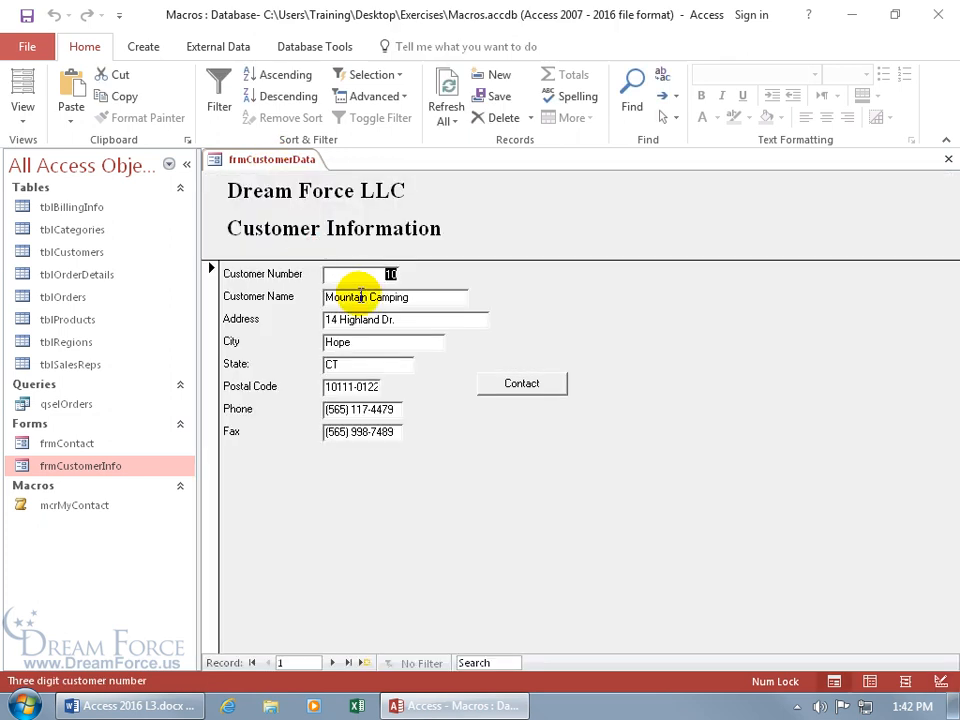
# Step: Start a new customer record with a customer number and a street address, leaving the Customer Name field blank
pyautogui.click(364, 663)
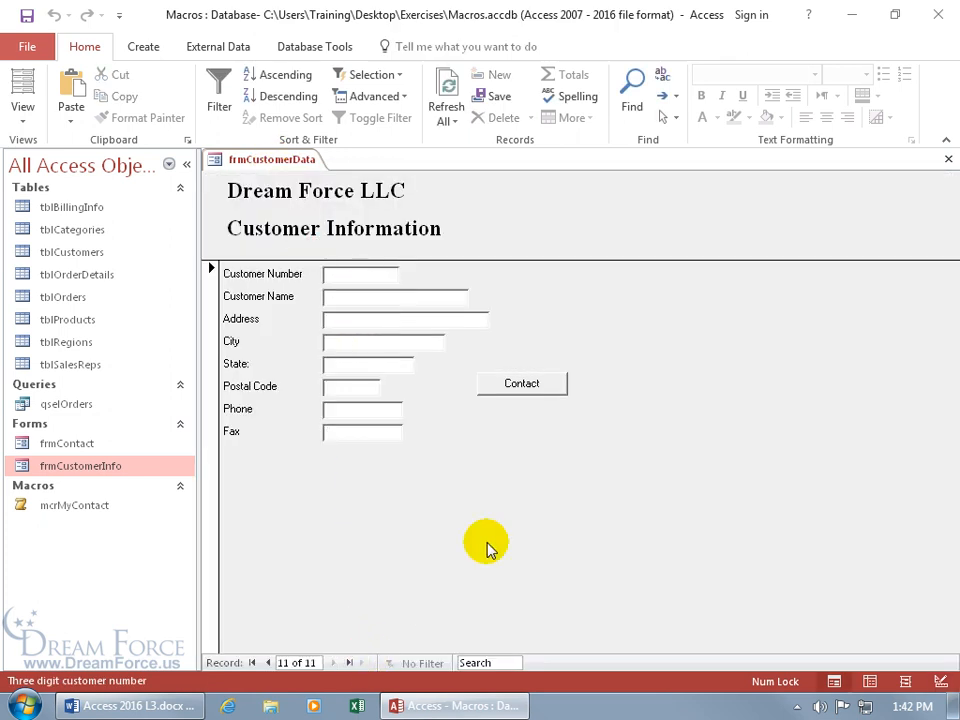
pyautogui.write('133')
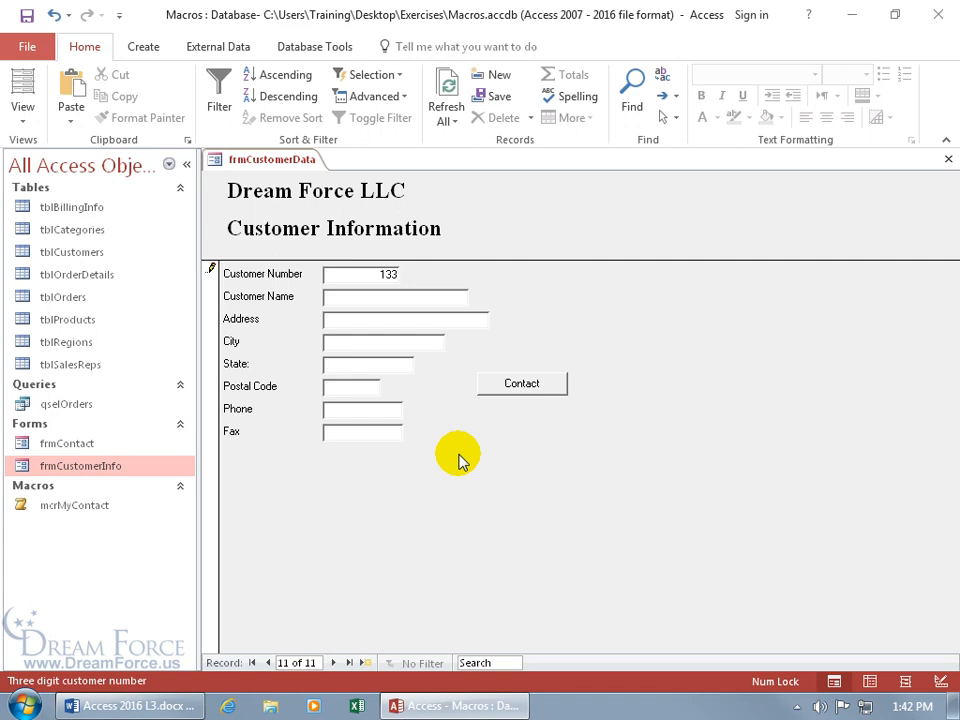
pyautogui.press('Tab')
pyautogui.press('Tab')
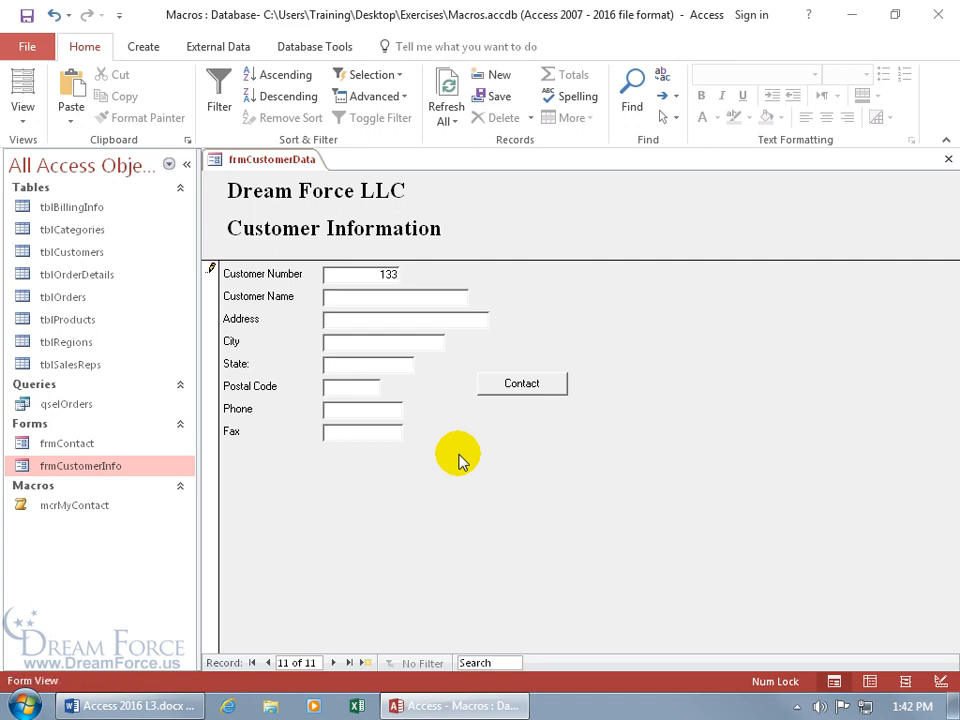
pyautogui.write('1234 bogus address')
pyautogui.click(437, 321)
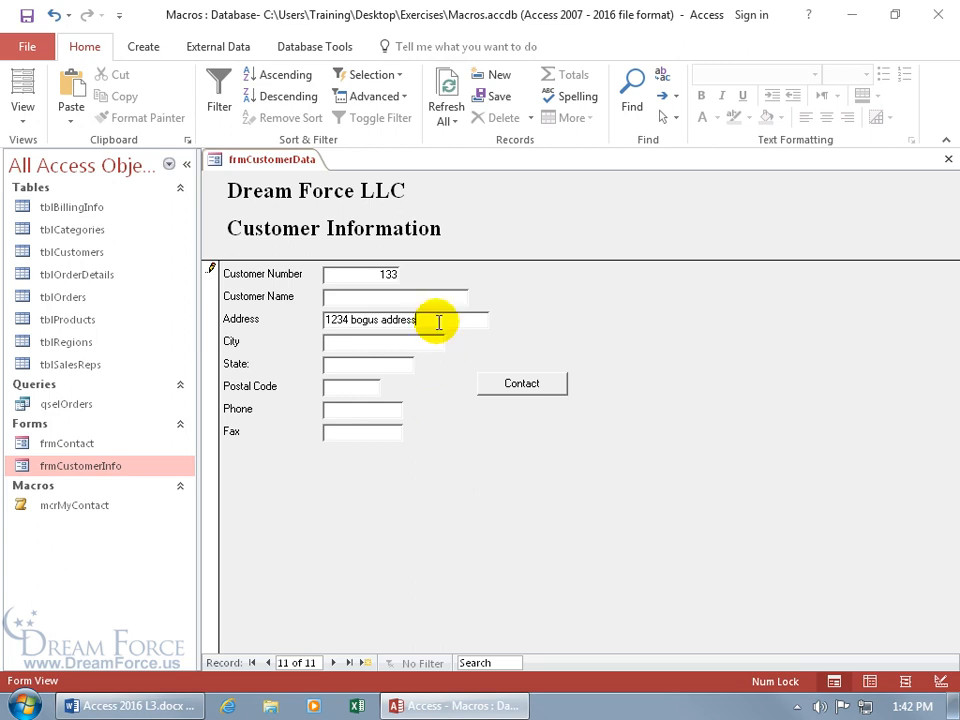
pyautogui.hotkey('shift', 'Tab')
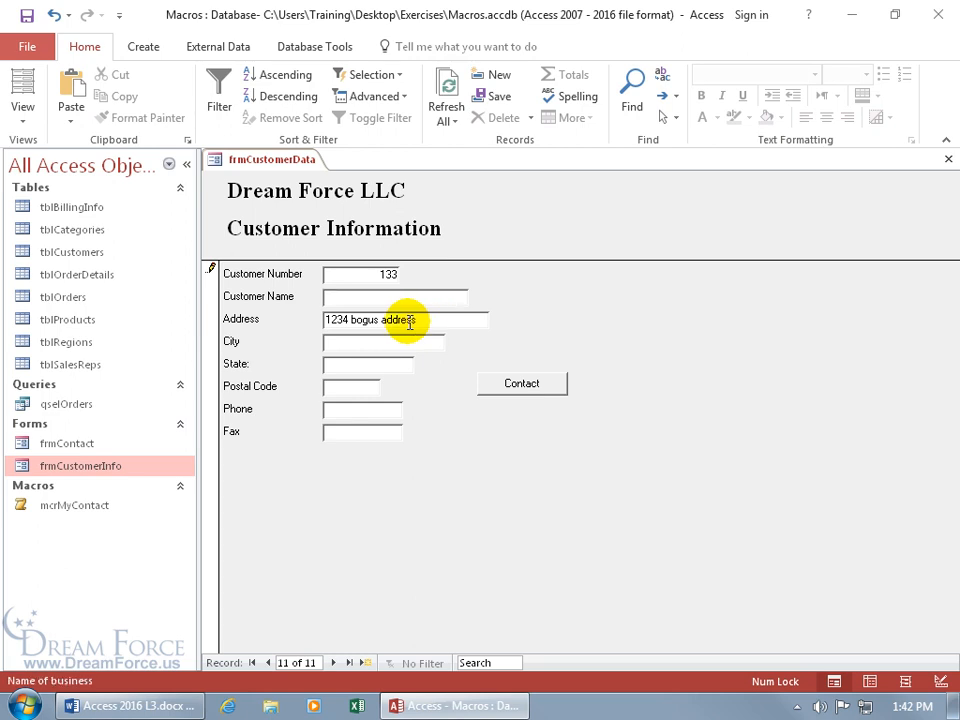
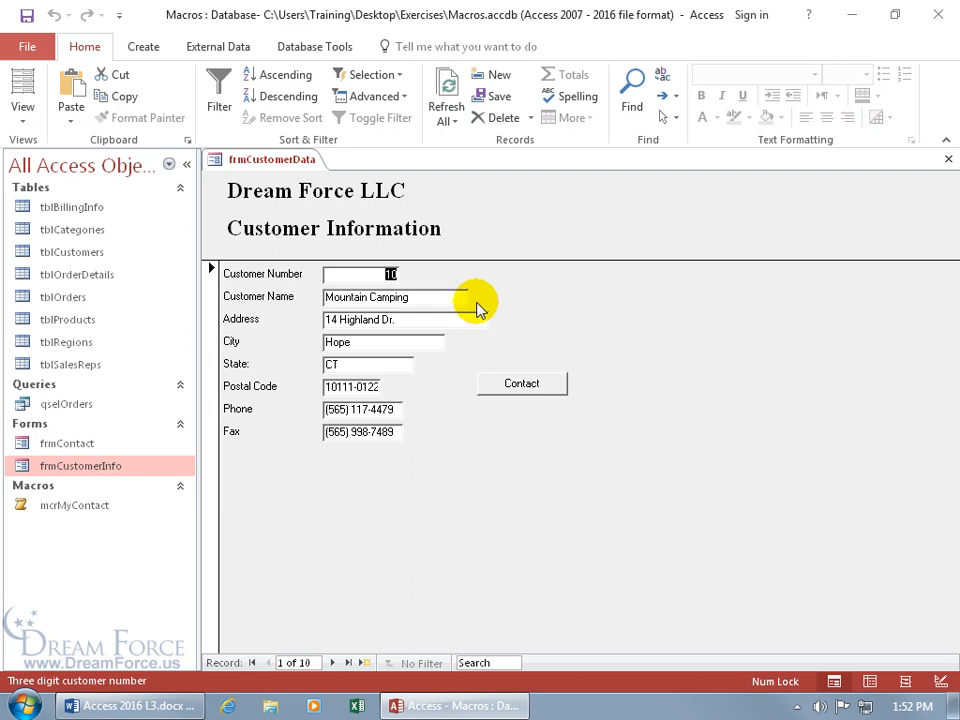
# Step: Switch frmCustomerInfo to Design View and open the form's Before Update macro for editing
pyautogui.rightClick(468, 440)
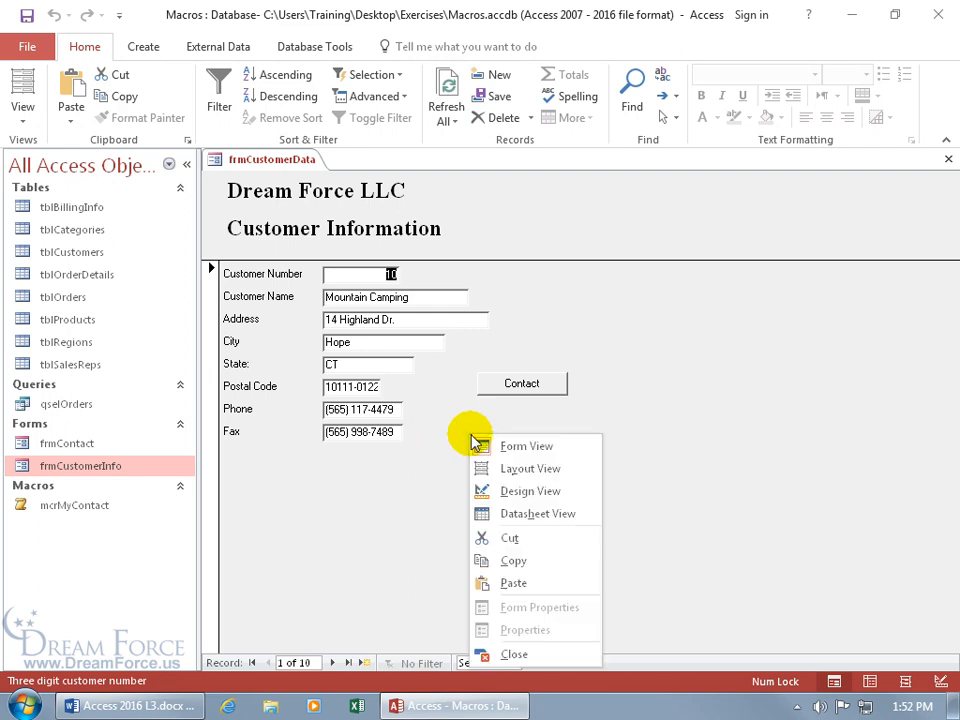
pyautogui.click(488, 491)
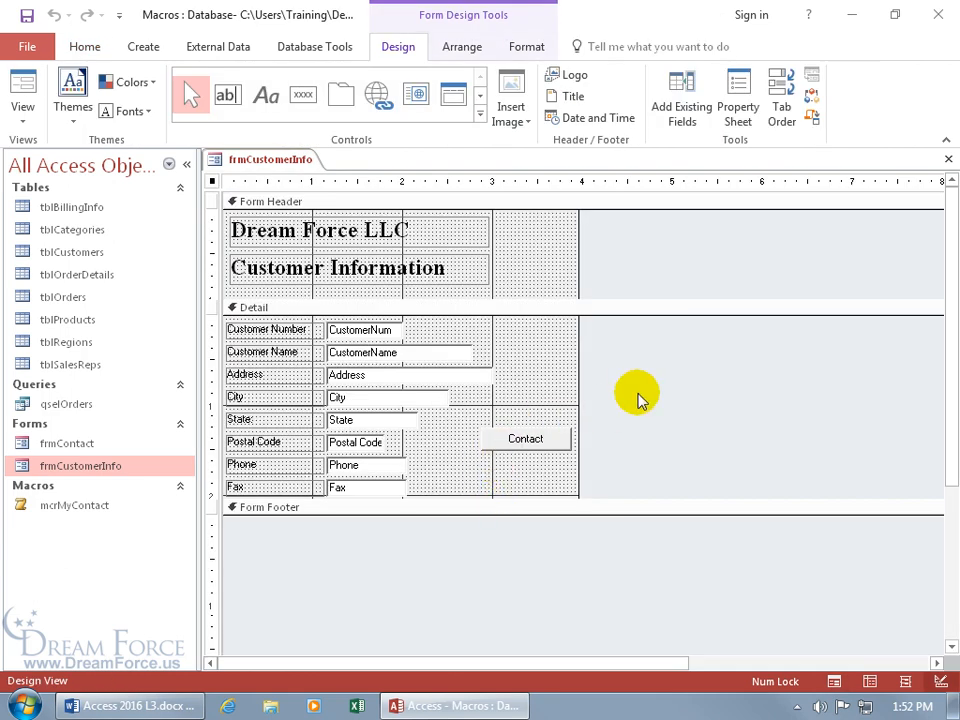
pyautogui.press('F4')
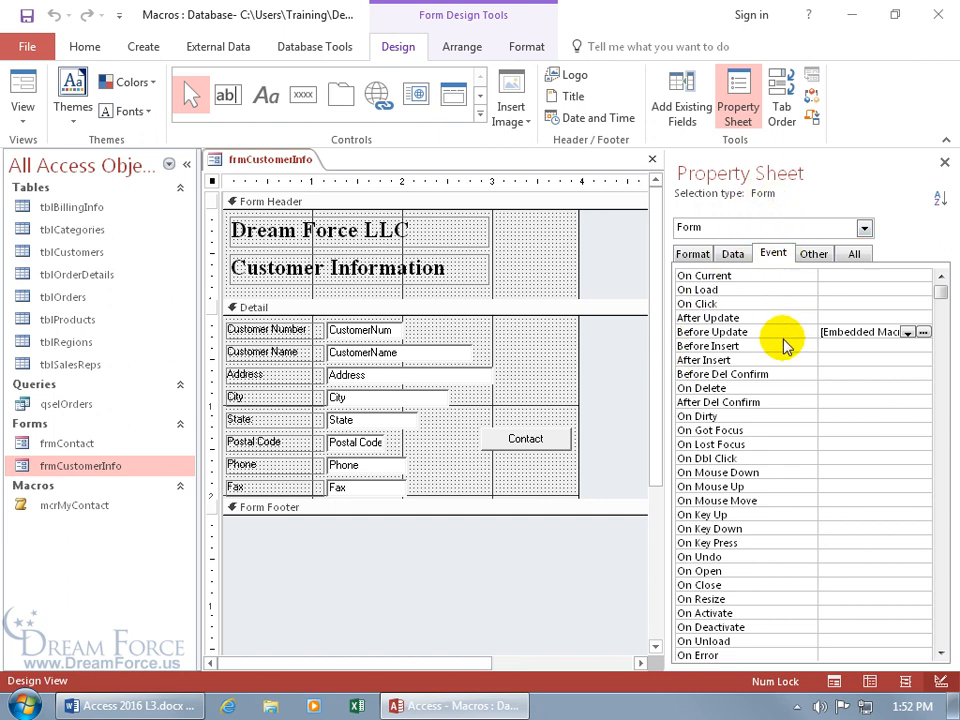
pyautogui.click(923, 335)
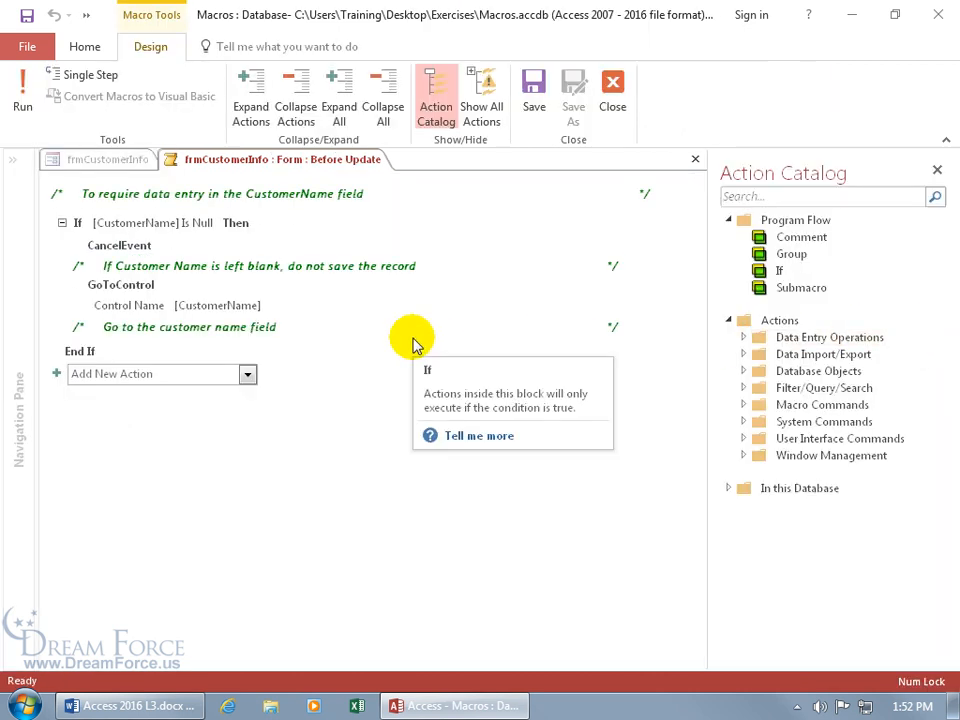
# Step: Add a final MessageBox action inside the If block with the message "We're watching you! You MUST enter a value in the Customer Name field."
pyautogui.click(178, 248)
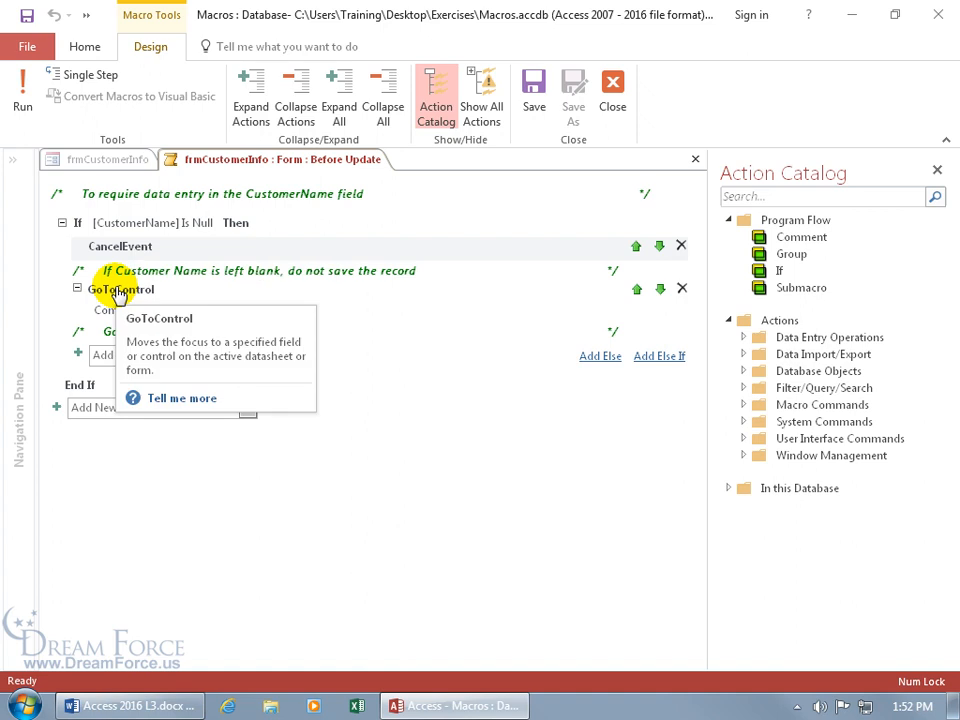
pyautogui.click(100, 355)
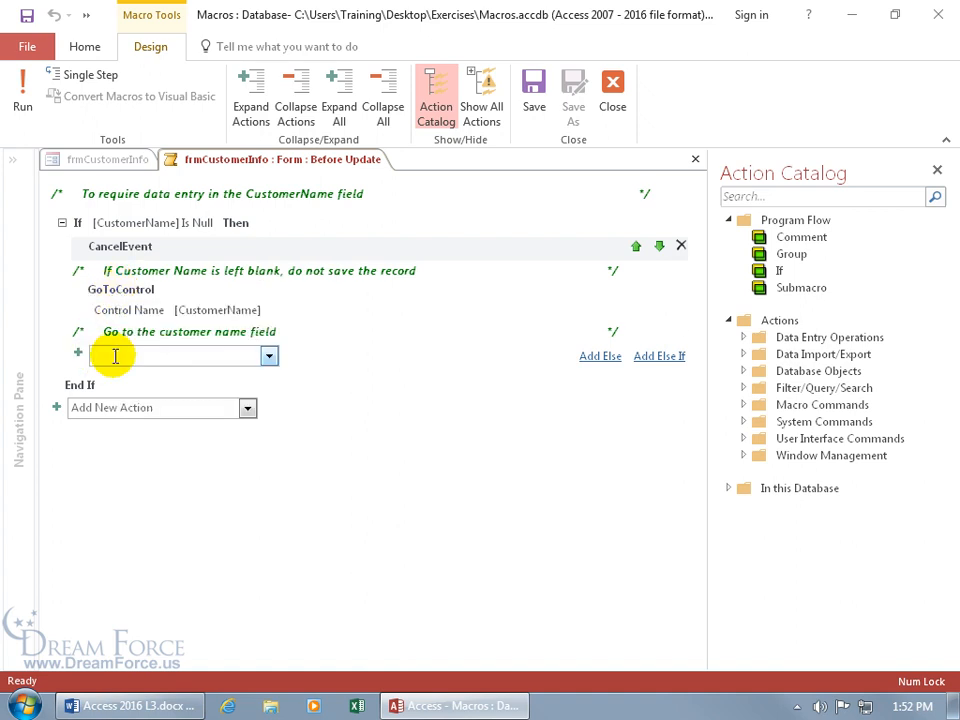
pyautogui.write('MessageBox')
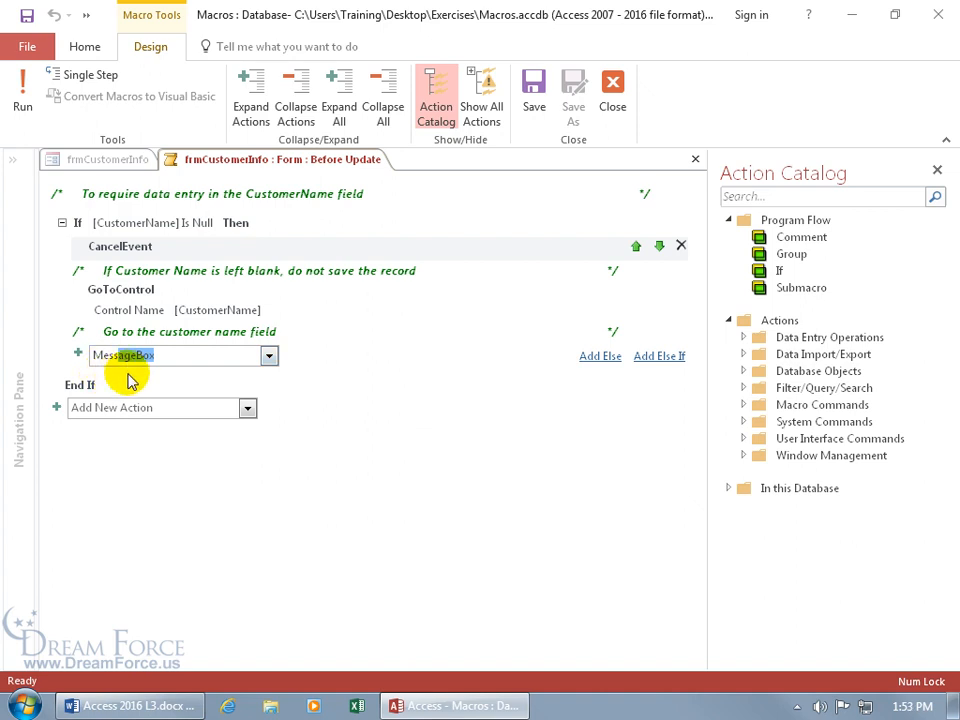
pyautogui.press('Return')
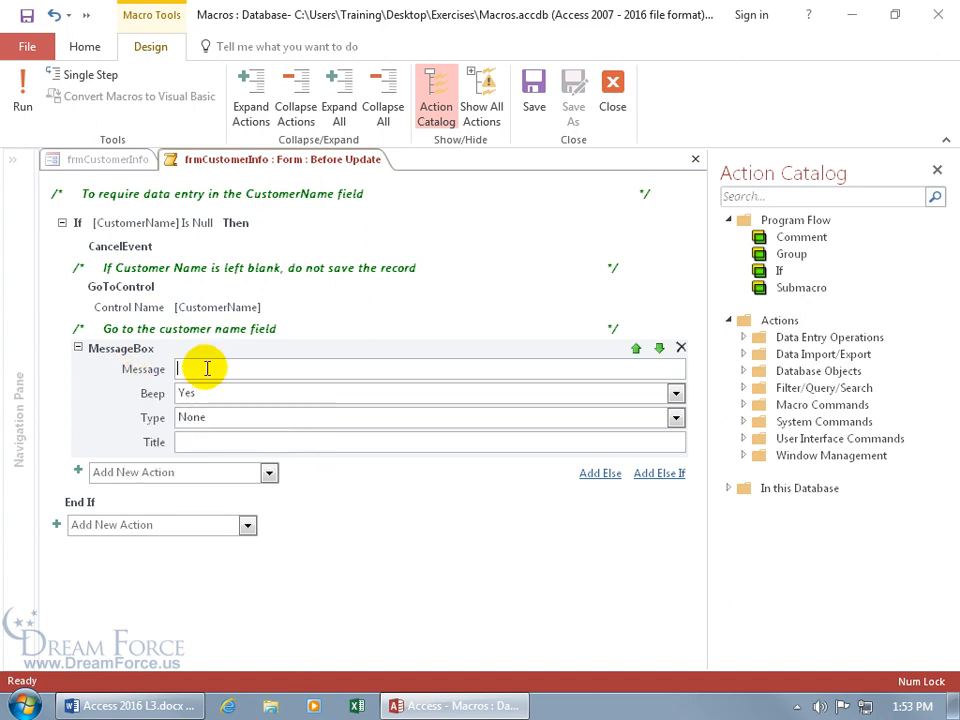
pyautogui.write("We're watching you!  You MUST enter a value in the Customer Name field.")
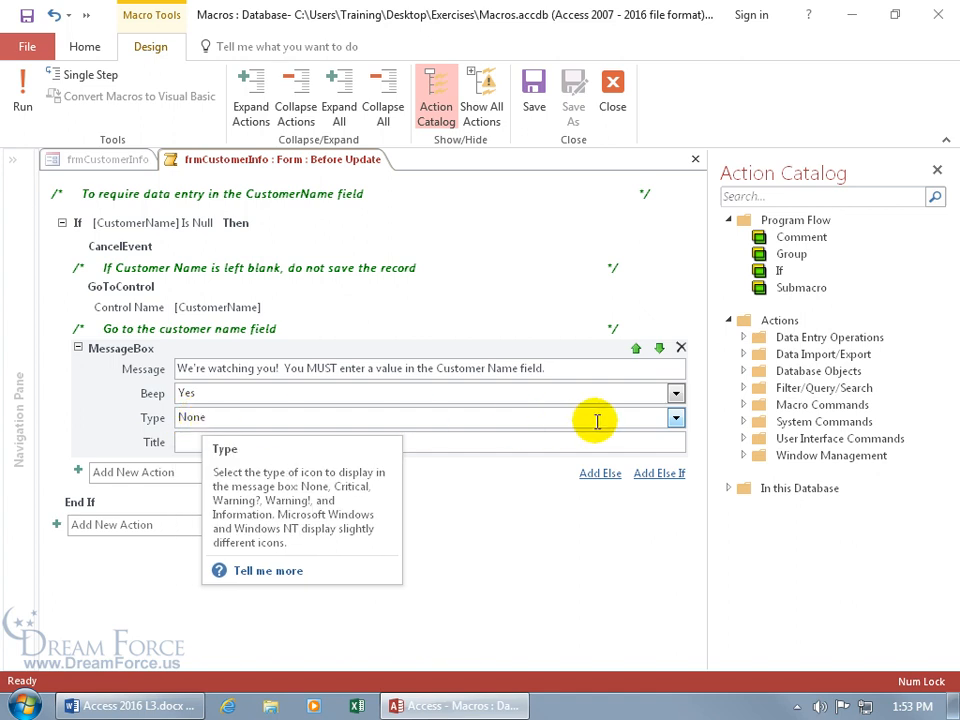
# Step: Set the MessageBox type to Critical and its title to "Data Validation"
pyautogui.click(675, 418)
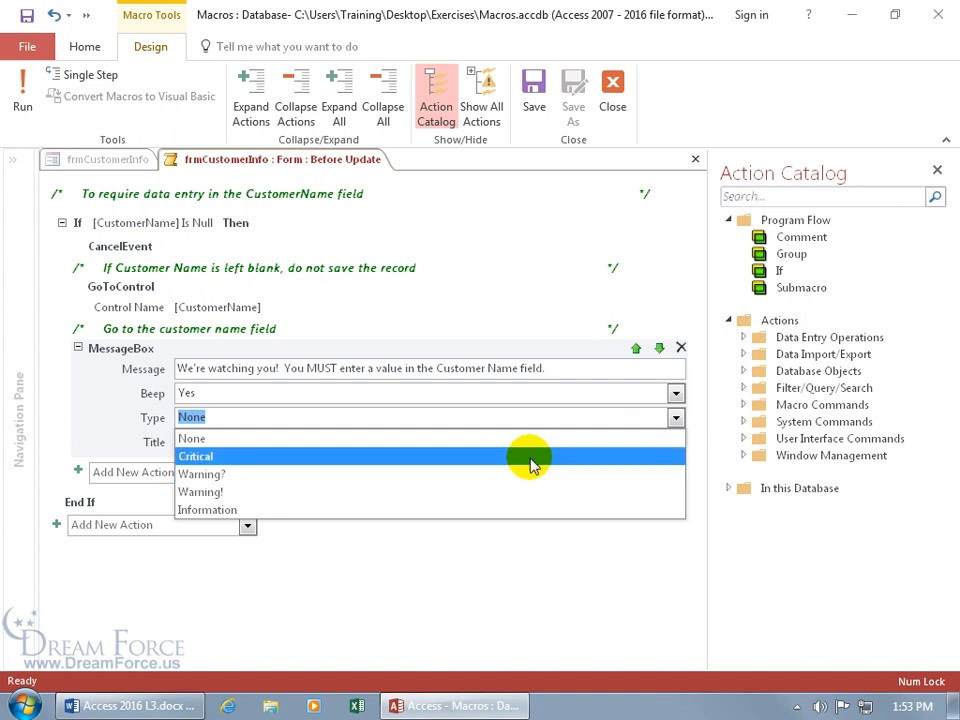
pyautogui.click(531, 460)
pyautogui.click(453, 439)
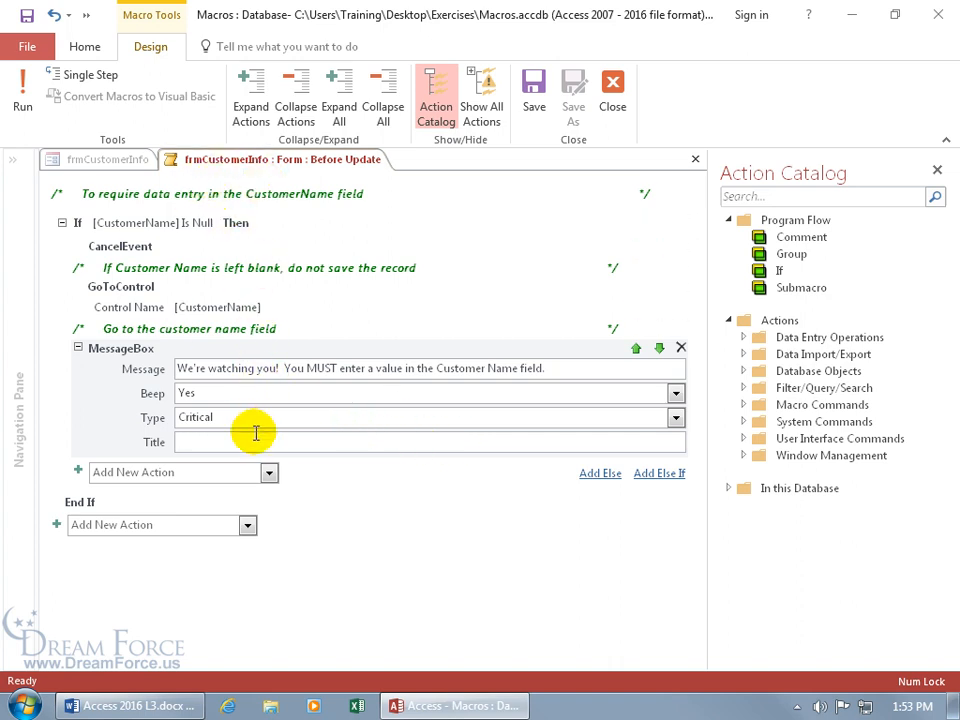
pyautogui.write('Data Validation')
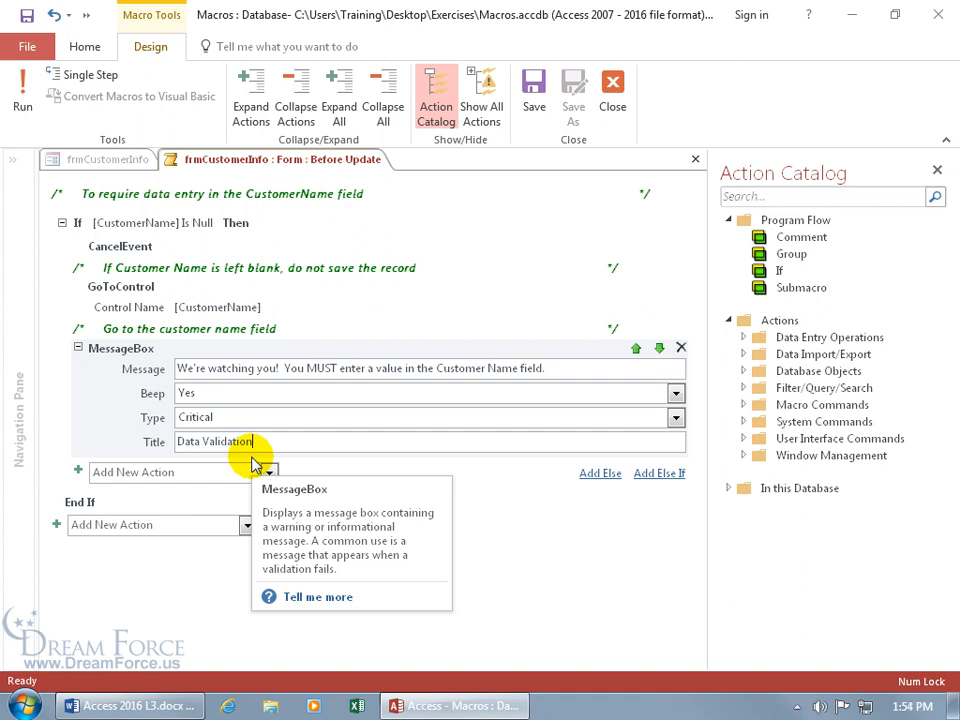
# Step: Save and close the edited Before Update macro and display the customer form in Form View
pyautogui.click(27, 17)
pyautogui.click(694, 159)
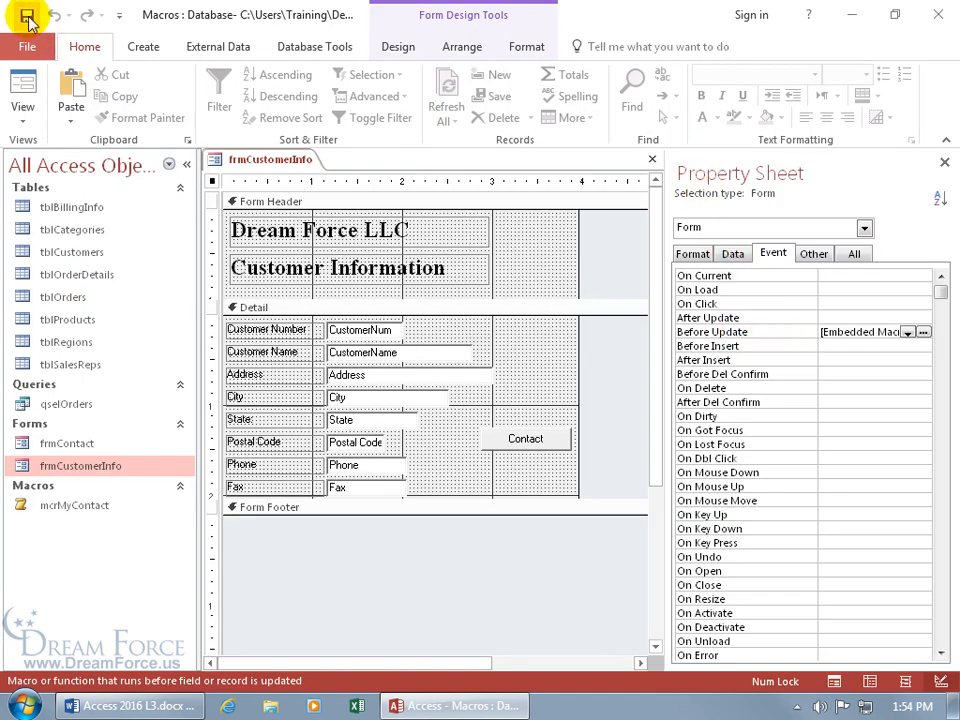
pyautogui.click(24, 84)
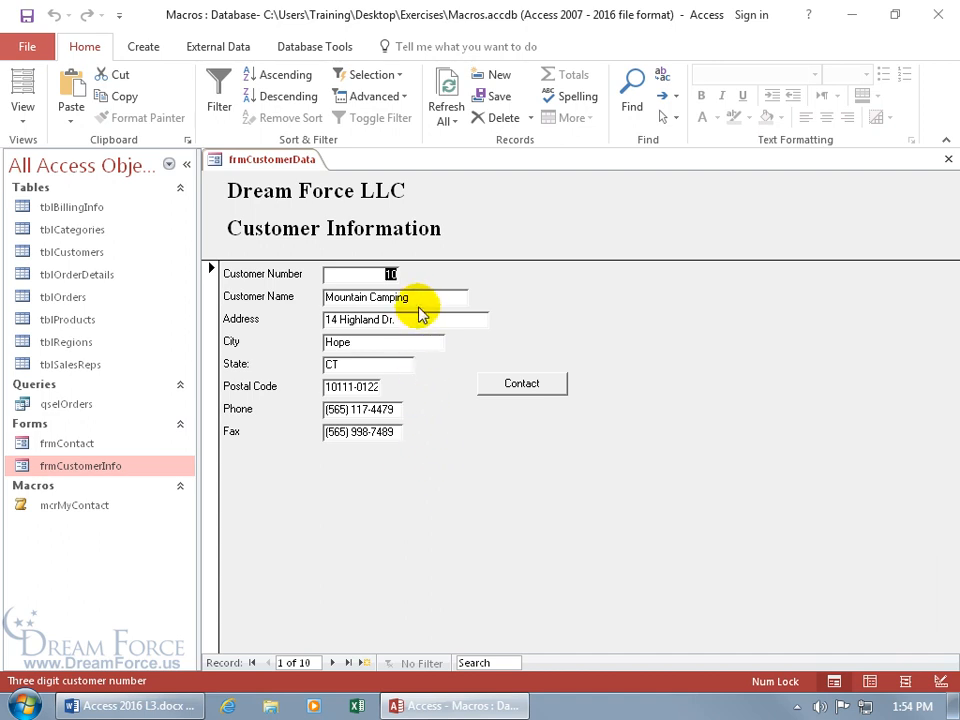
# Step: Test the validation by clearing the first record's Customer Name and trying to leave the record, dismiss the message and discard the change
pyautogui.click(428, 297)
pyautogui.moveTo(428, 297); pyautogui.dragTo(317, 297)
pyautogui.press('Delete')
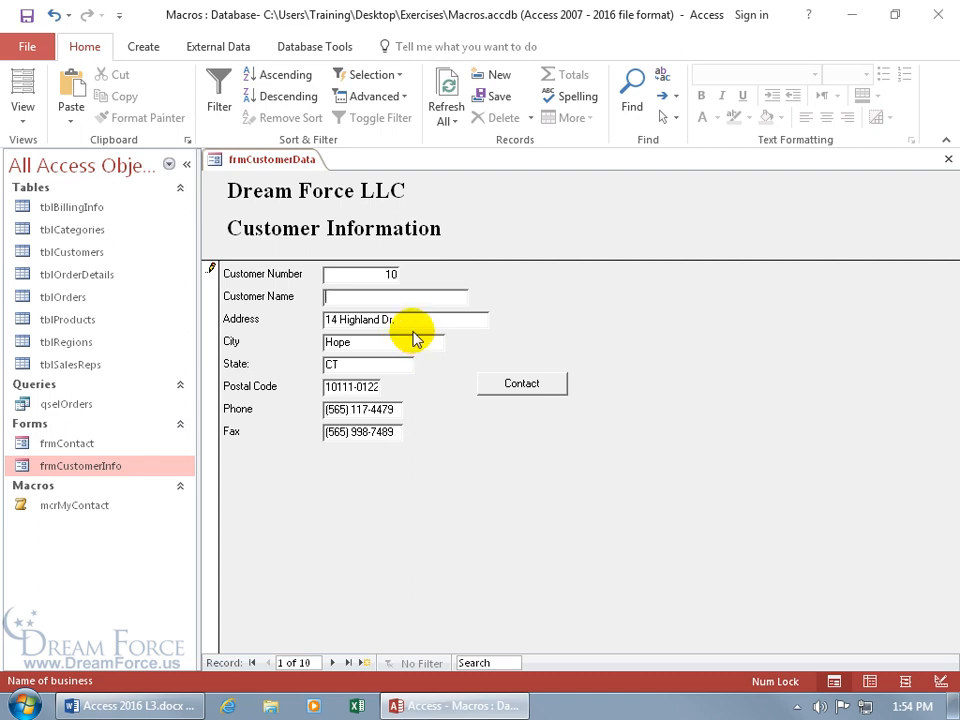
pyautogui.press('Tab')
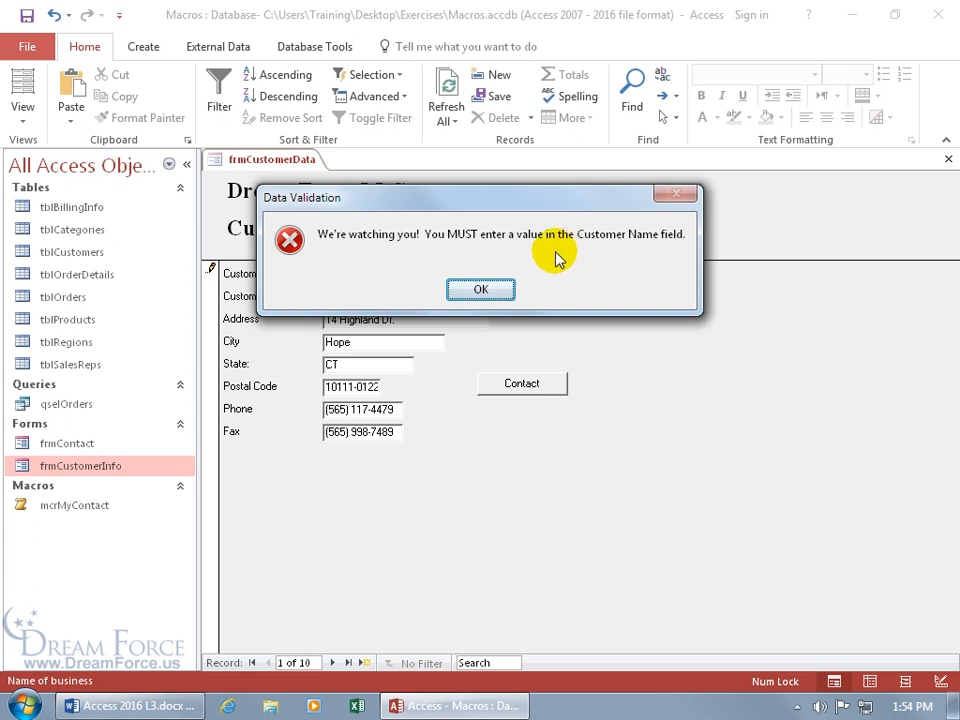
pyautogui.click(482, 290)
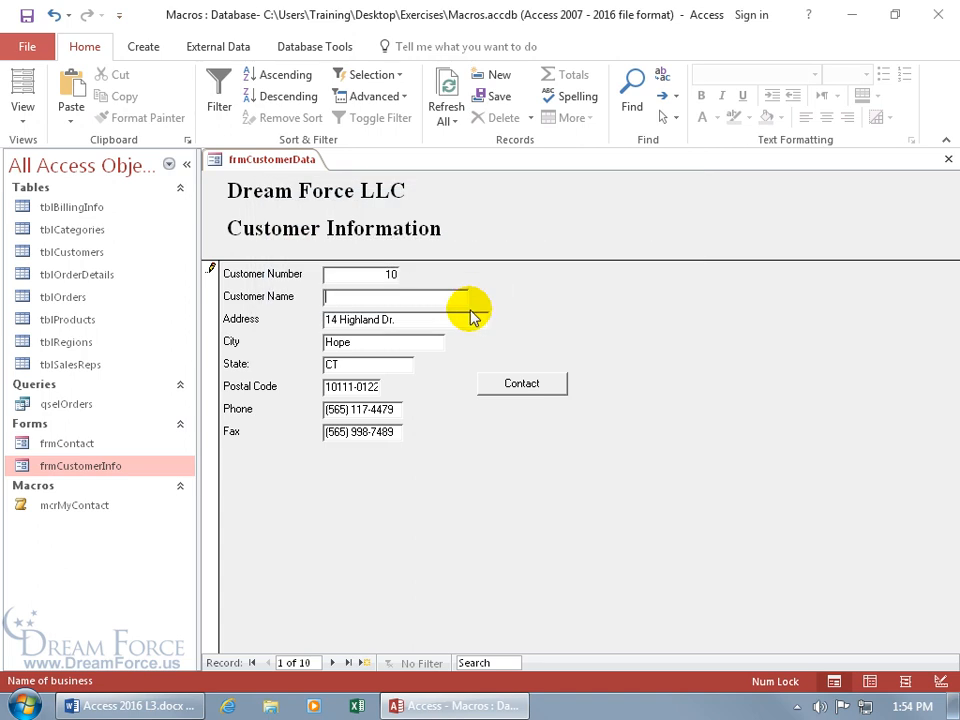
pyautogui.press('Escape')
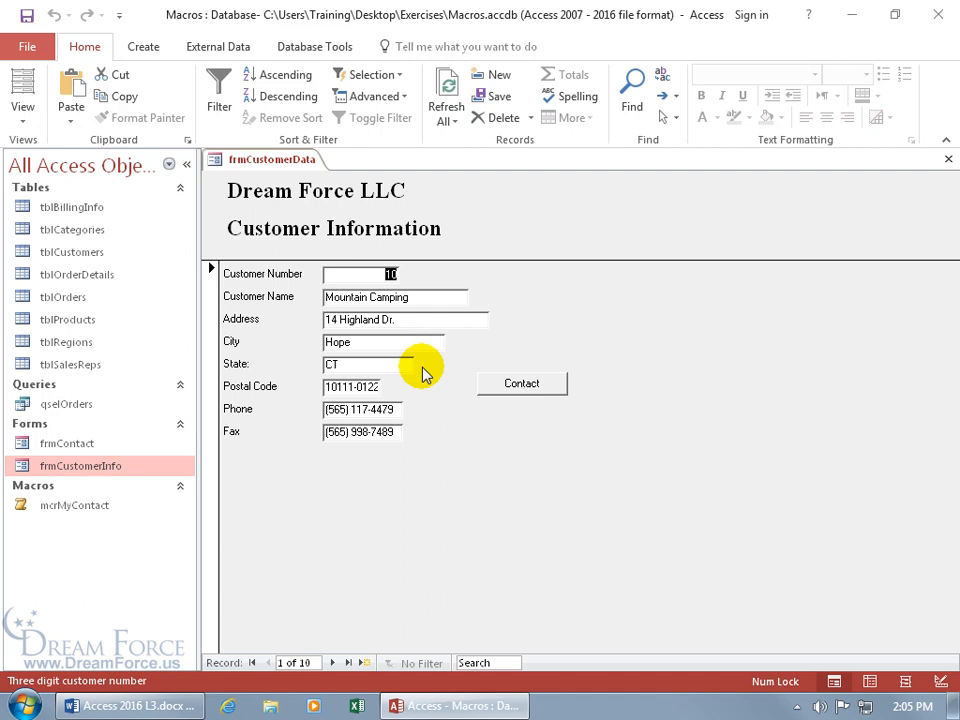
# Step: Switch the customer form to Design View and start a Macro Builder macro for the City text box's On Exit event
pyautogui.rightClick(483, 442)
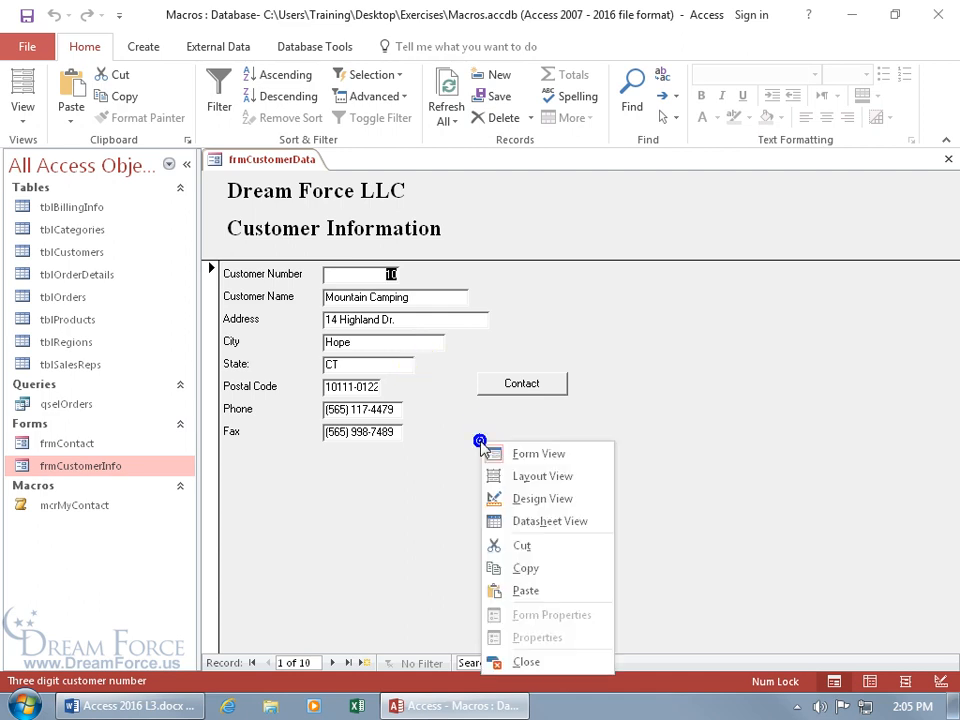
pyautogui.click(512, 499)
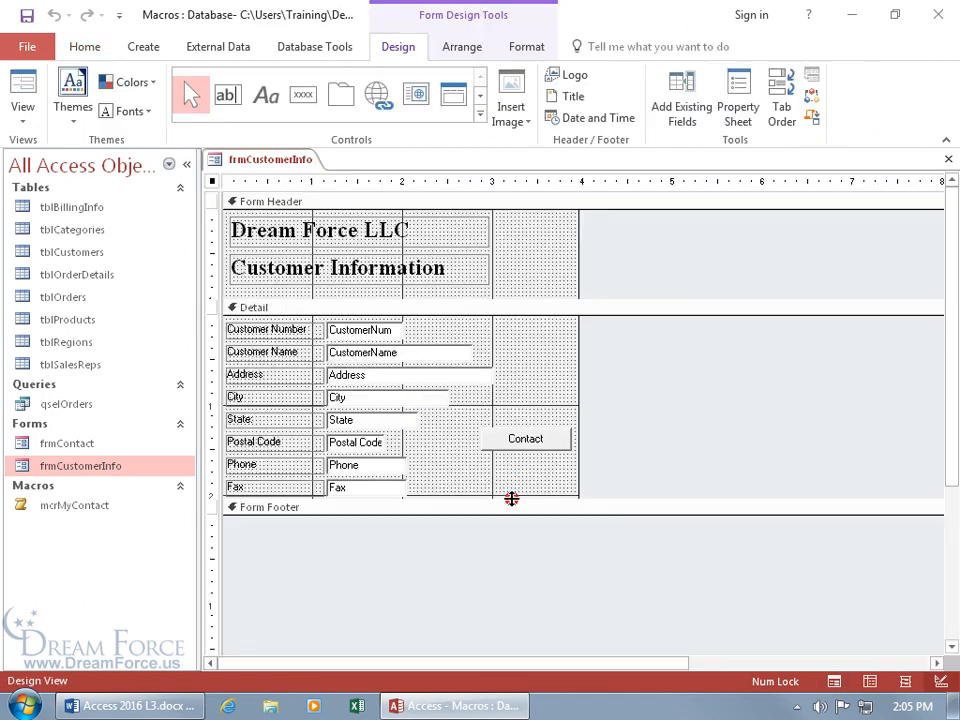
pyautogui.click(420, 398)
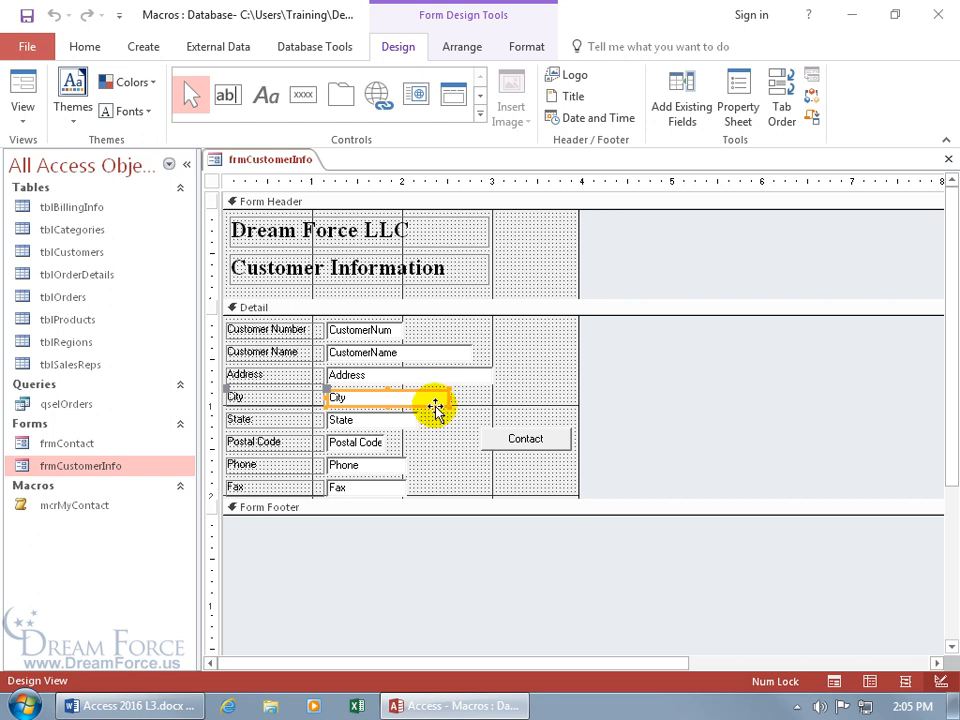
pyautogui.doubleClick(435, 406)
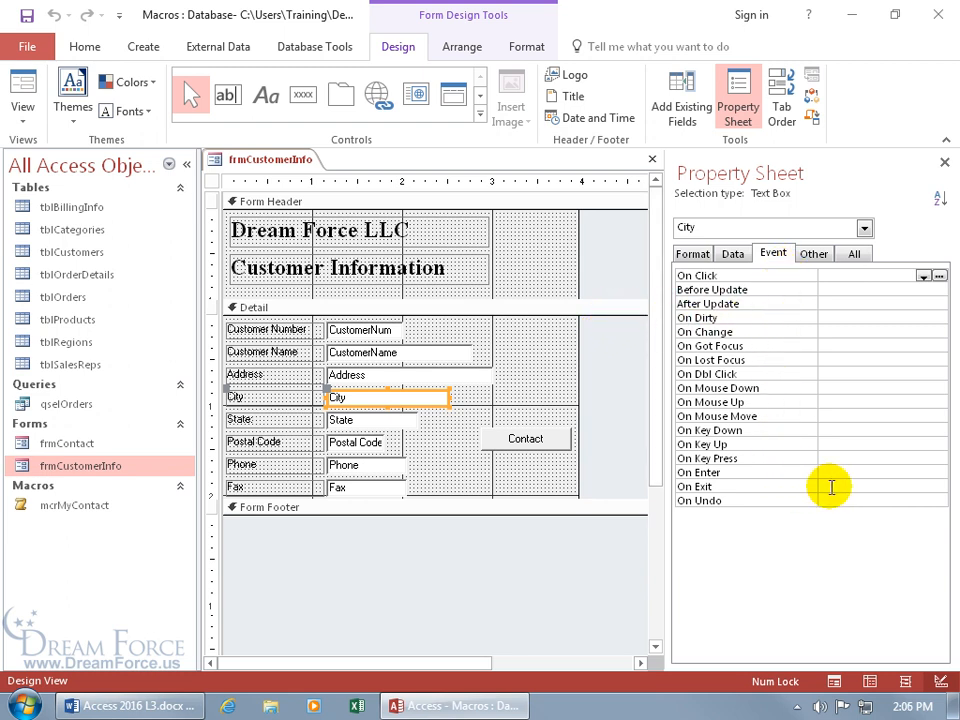
pyautogui.click(836, 485)
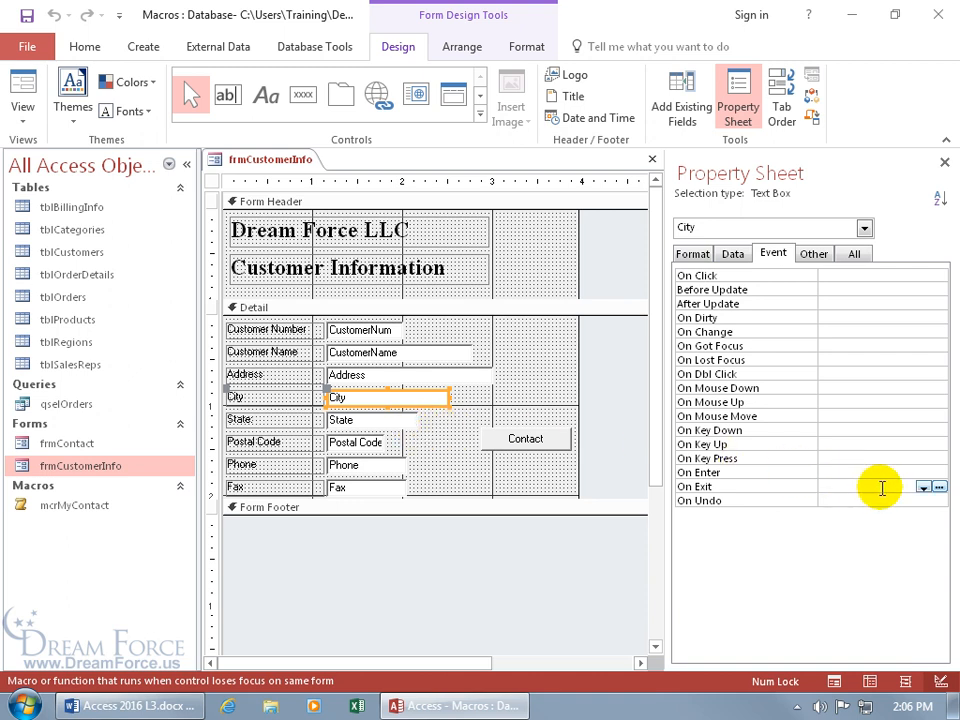
pyautogui.click(938, 488)
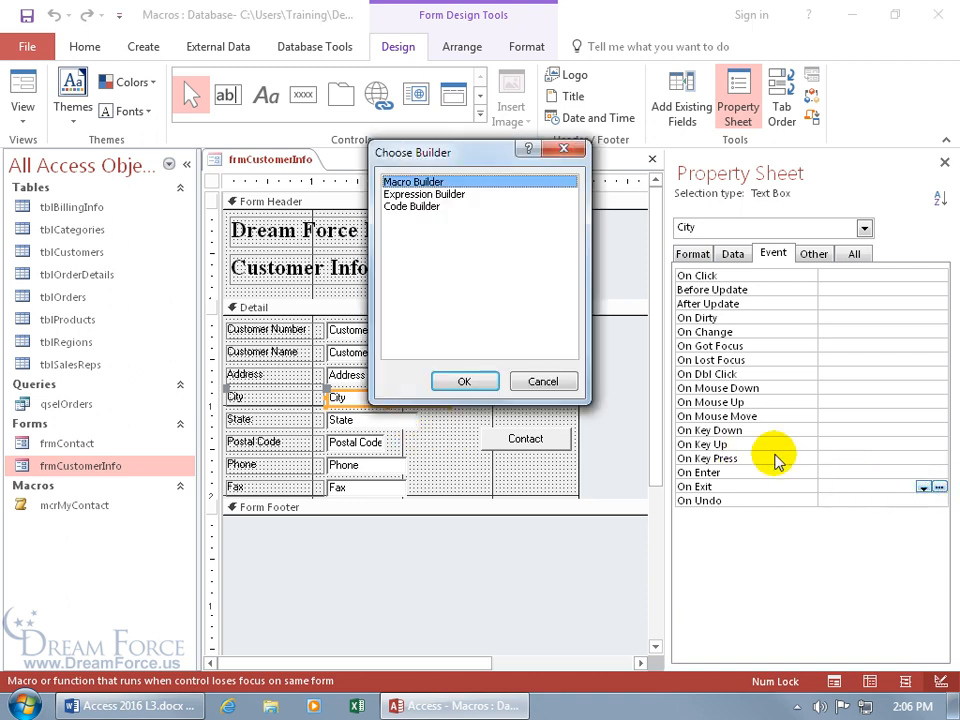
pyautogui.click(467, 383)
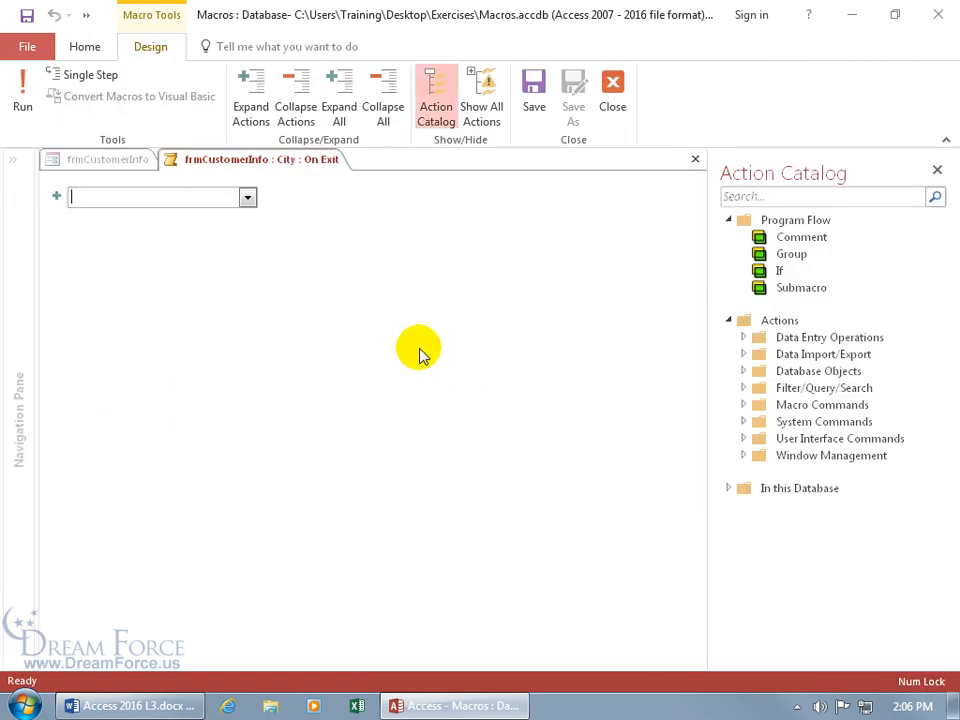
# Step: Add a comment to the On Exit macro reading "To enter a value in State based on the value in City."
pyautogui.write('com')
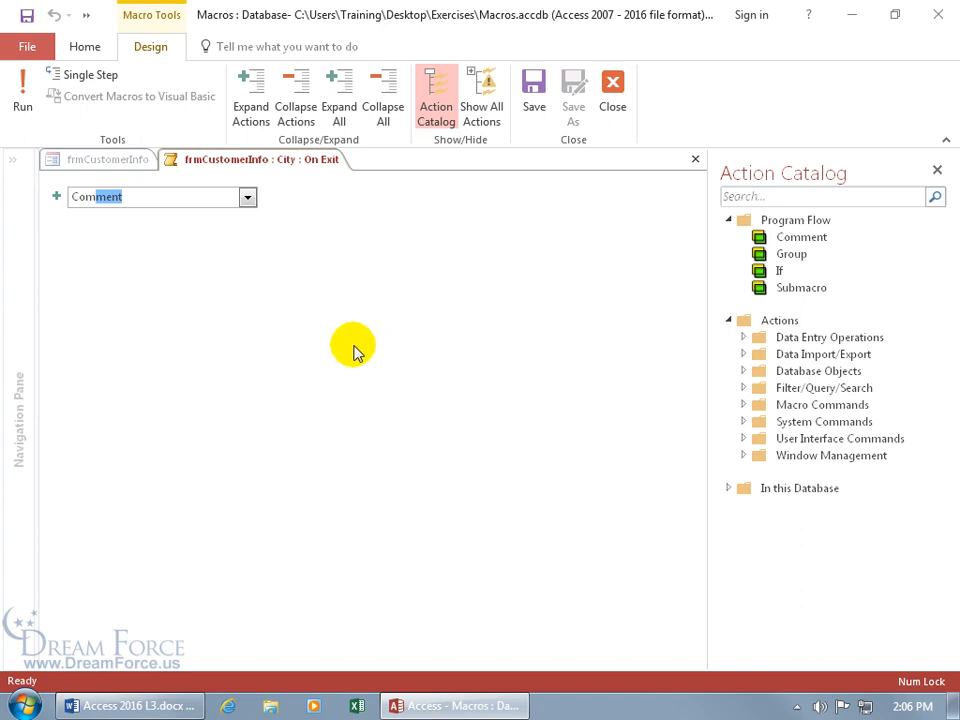
pyautogui.press('Return')
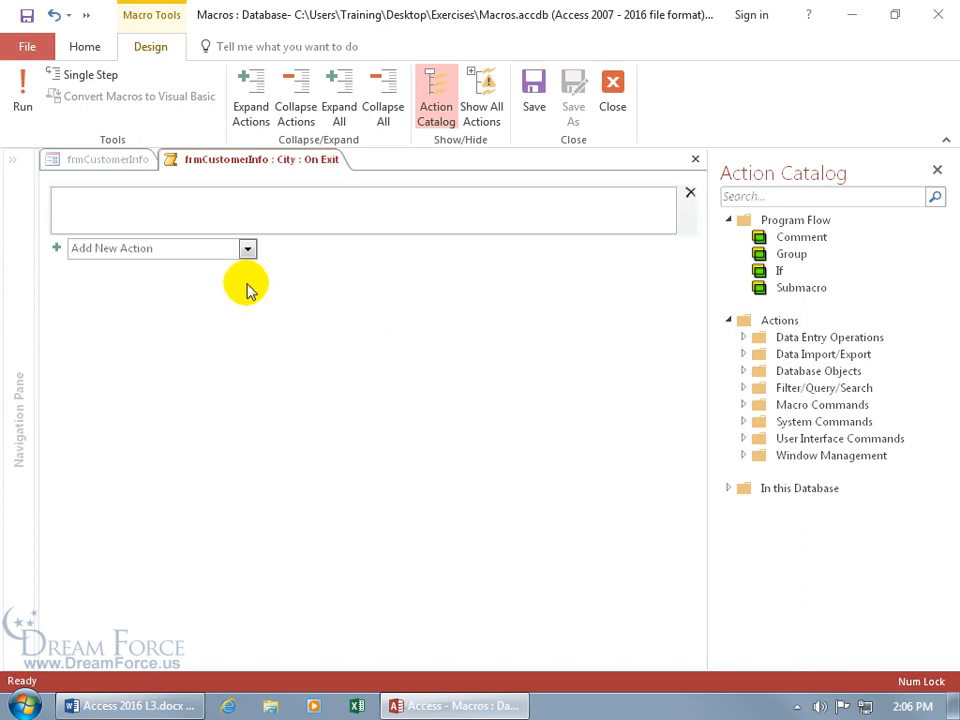
pyautogui.write('To enter a value in State based on the value in City.')
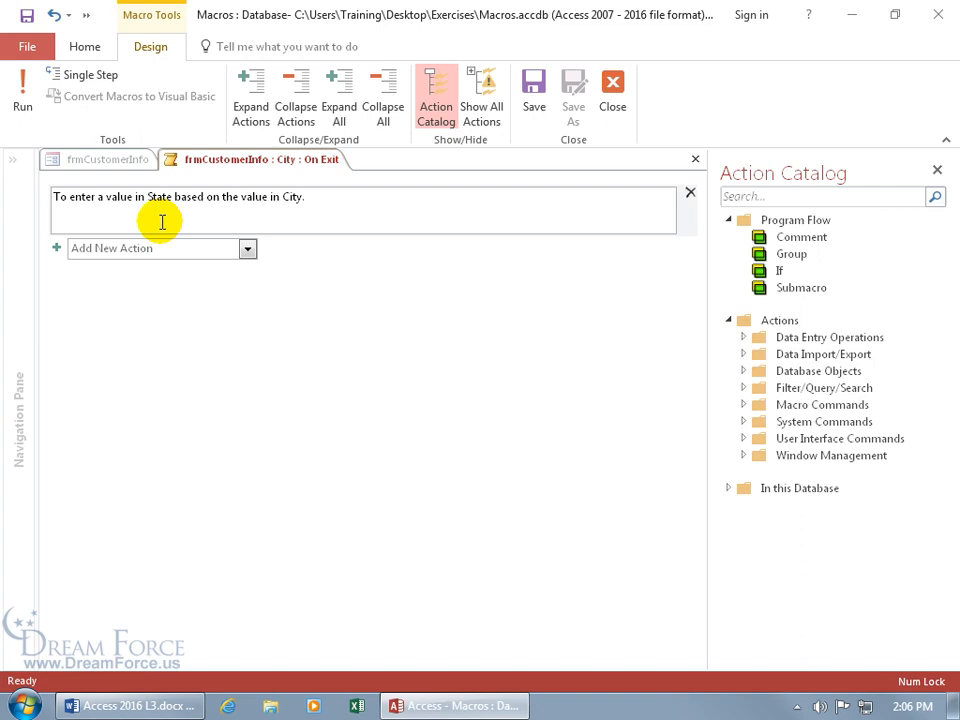
# Step: Add an If block below the comment with the condition [City] in ("Sandy","Salt Lake")
pyautogui.click(209, 249)
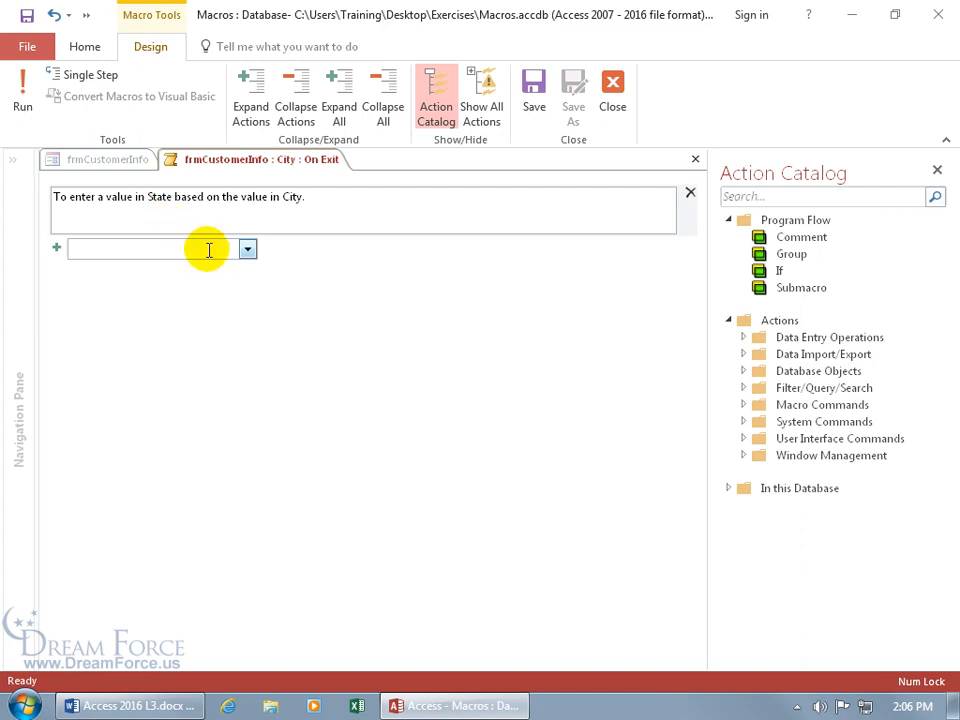
pyautogui.write('If')
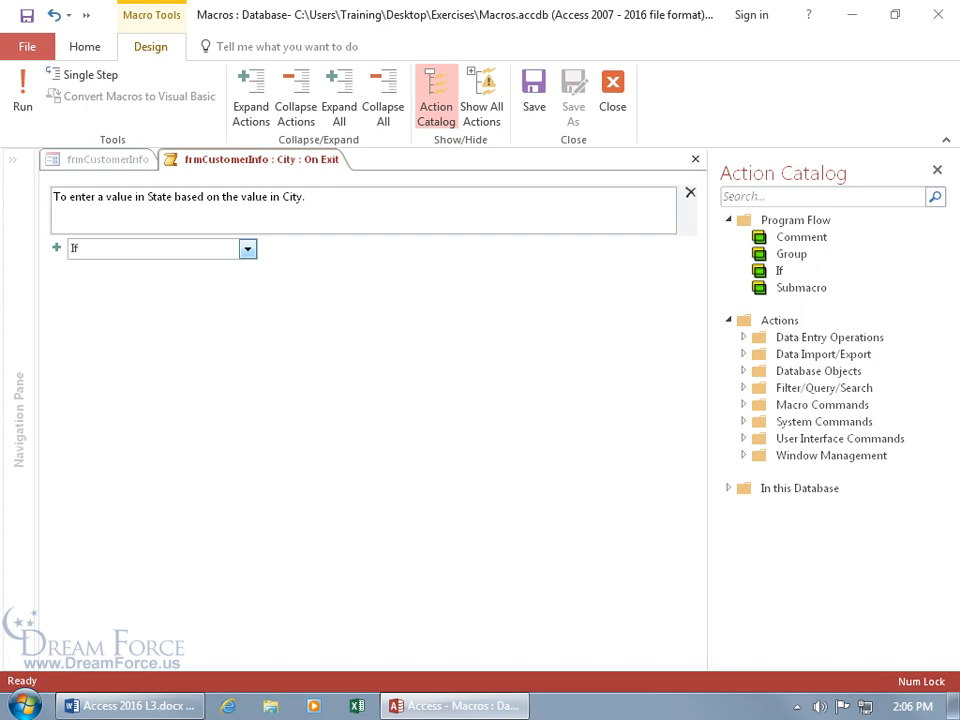
pyautogui.press('Return')
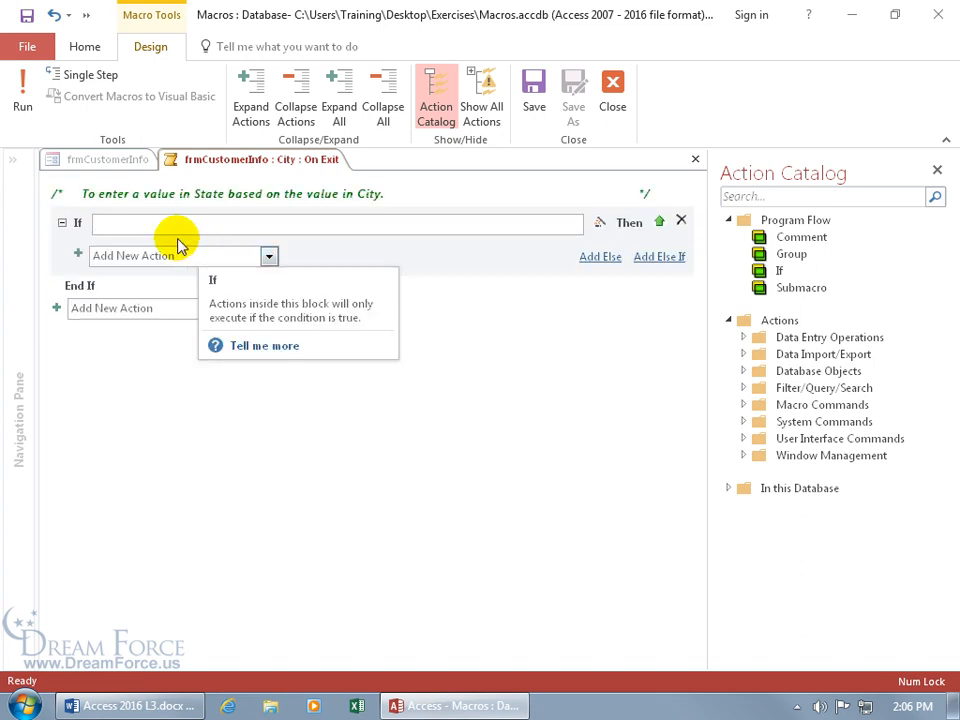
pyautogui.write('ci')
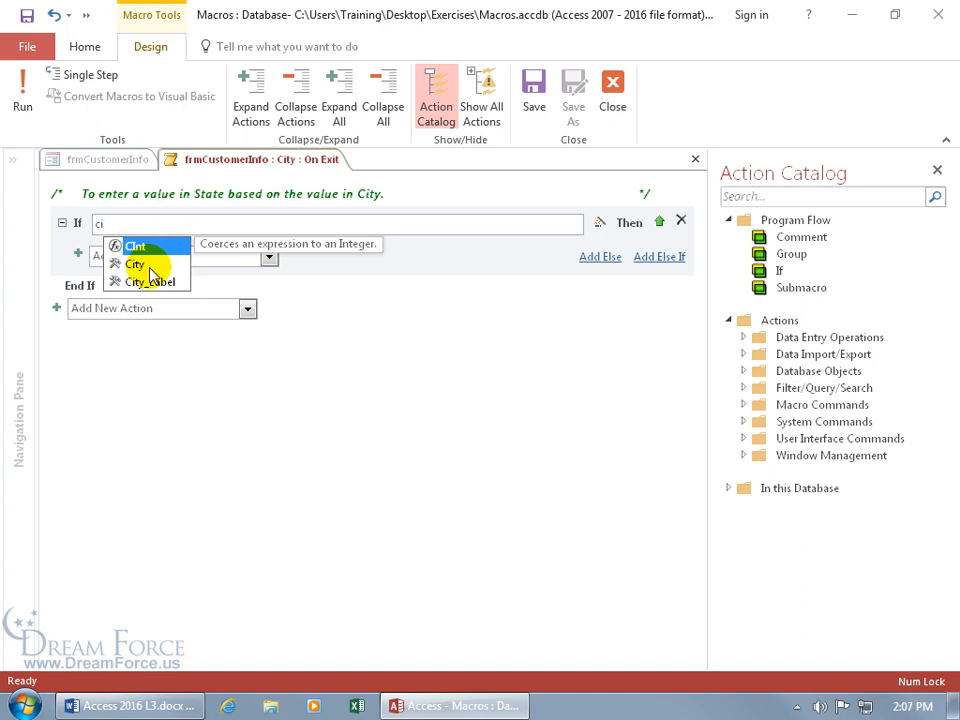
pyautogui.click(150, 272)
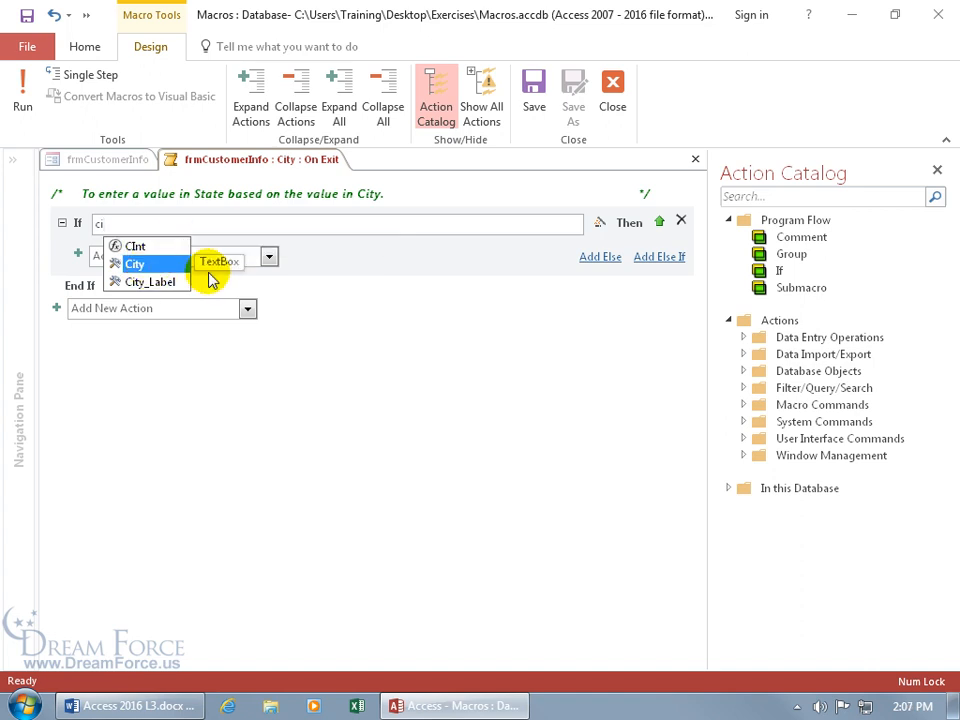
pyautogui.press('Tab')
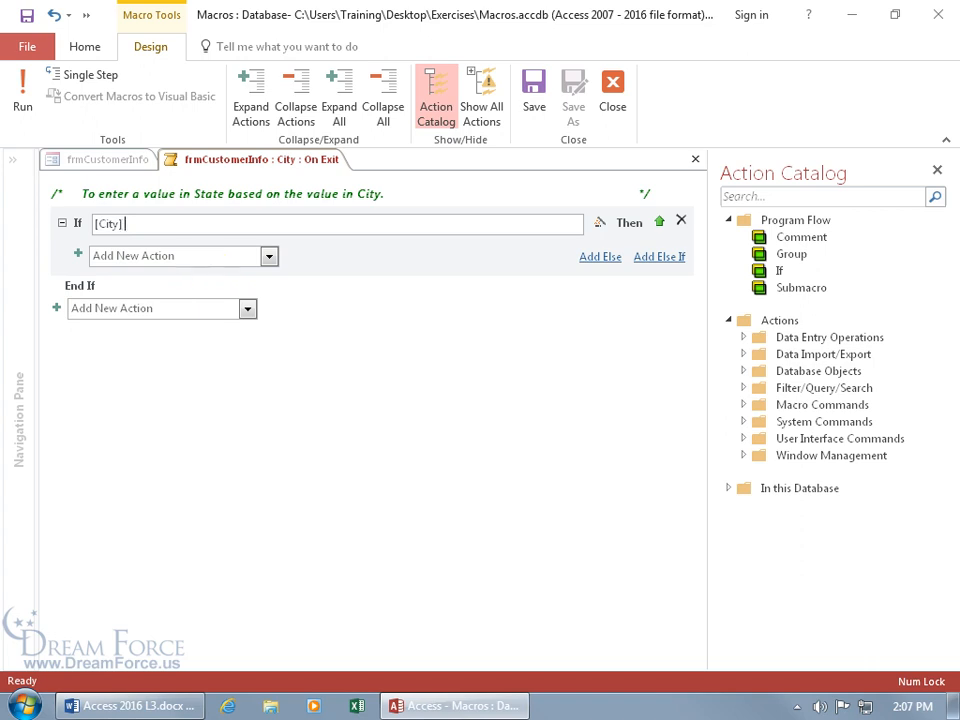
pyautogui.write('in')
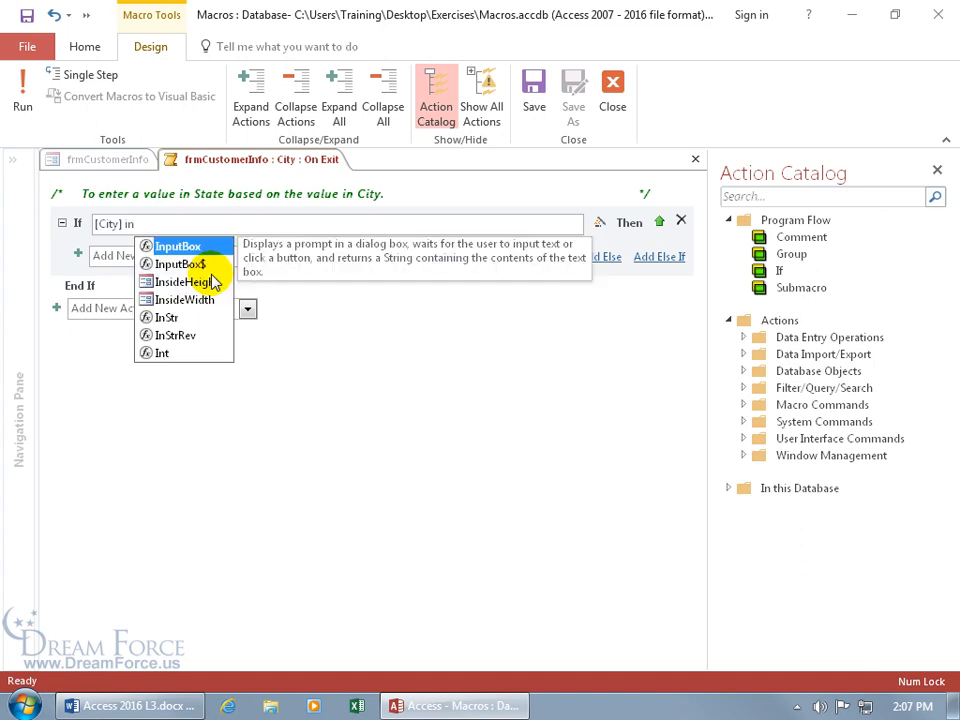
pyautogui.write(' (')
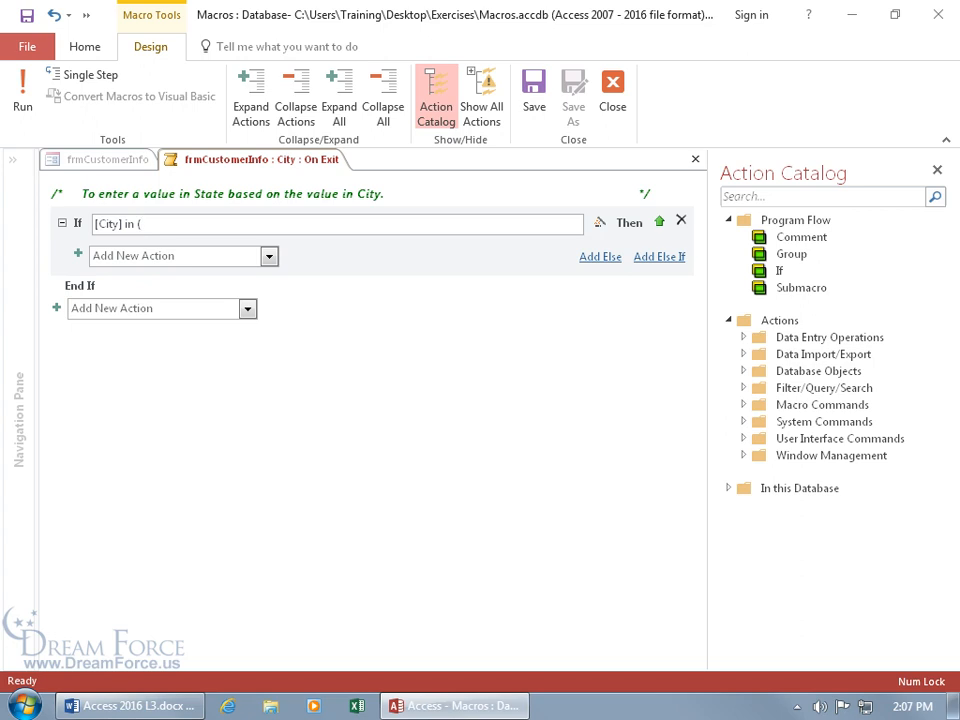
pyautogui.write('"Sandy","Salt Lake"')
pyautogui.write(')')
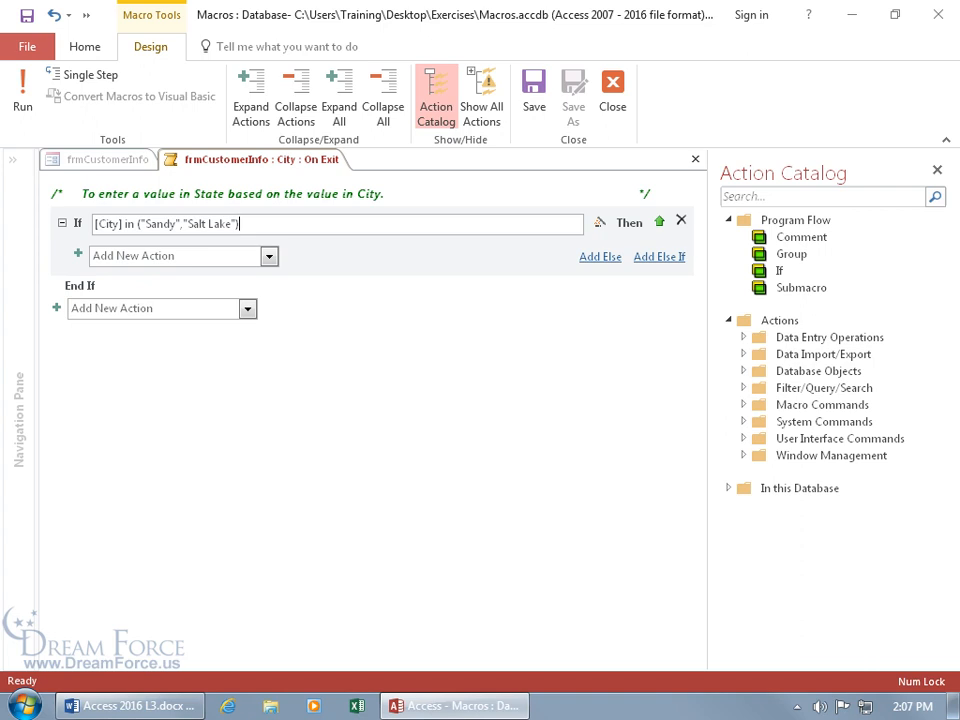
# Step: Make all macro actions available and add a SetValue action inside the If block
pyautogui.click(179, 257)
pyautogui.write('Setv')
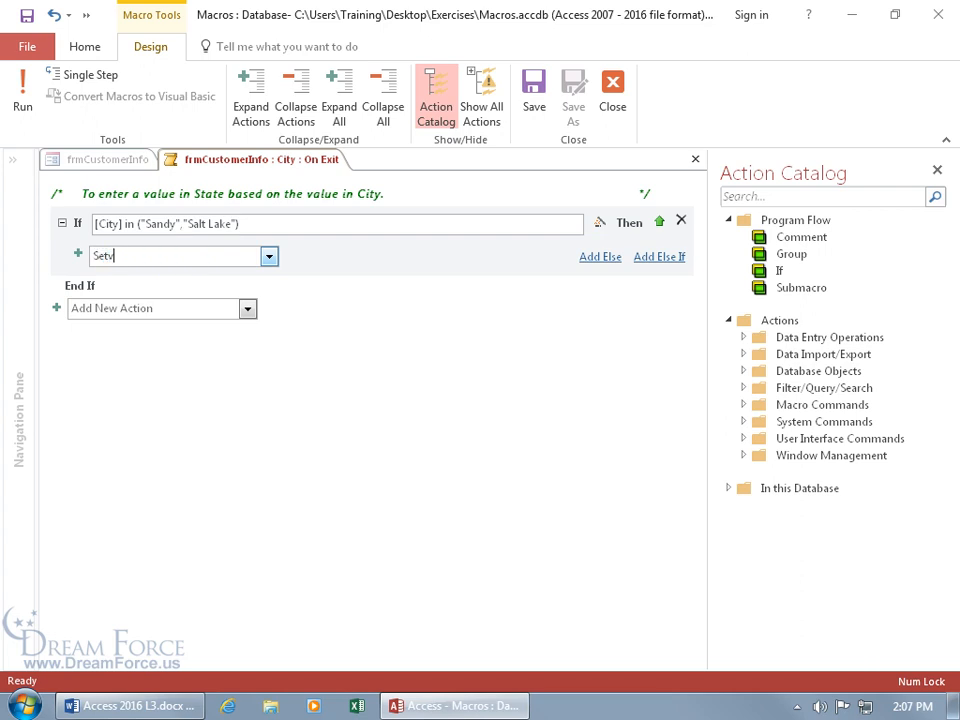
pyautogui.click(485, 115)
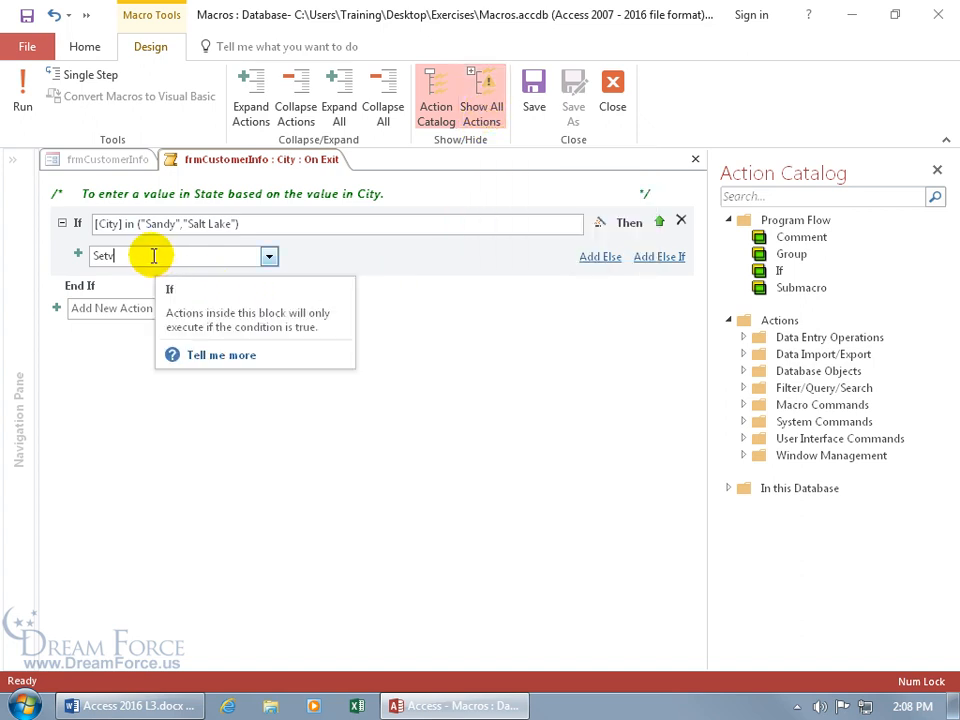
pyautogui.press('BackSpace')
pyautogui.press('BackSpace')
pyautogui.press('BackSpace')
pyautogui.press('BackSpace')
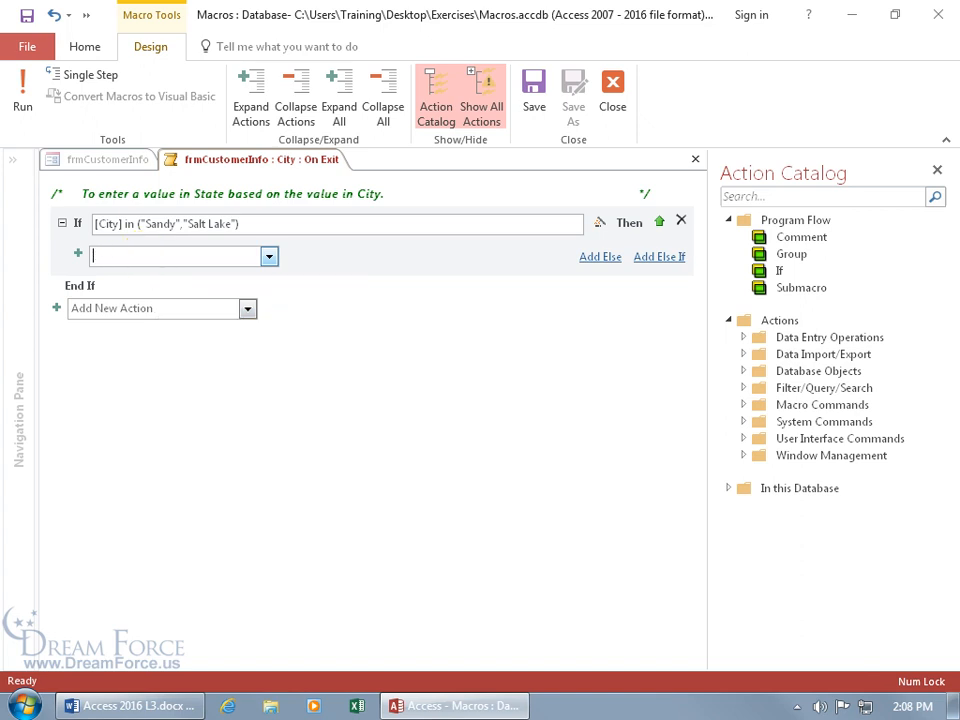
pyautogui.write('SetValue')
pyautogui.press('Return')
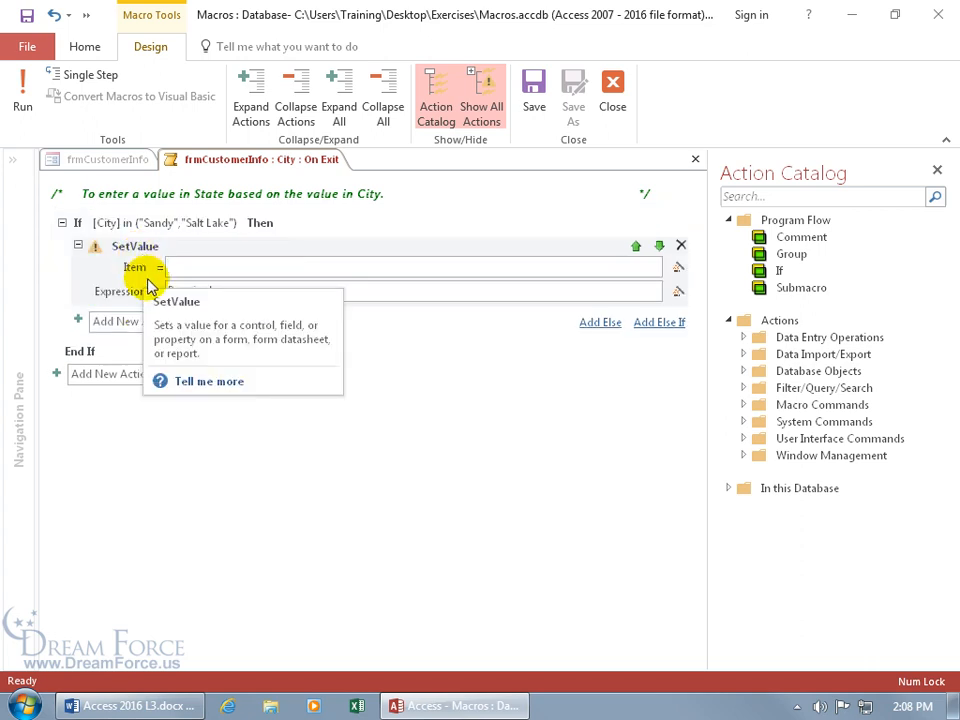
# Step: Set the SetValue action's Item to [State] and its Expression to "UT"
pyautogui.write('sta')
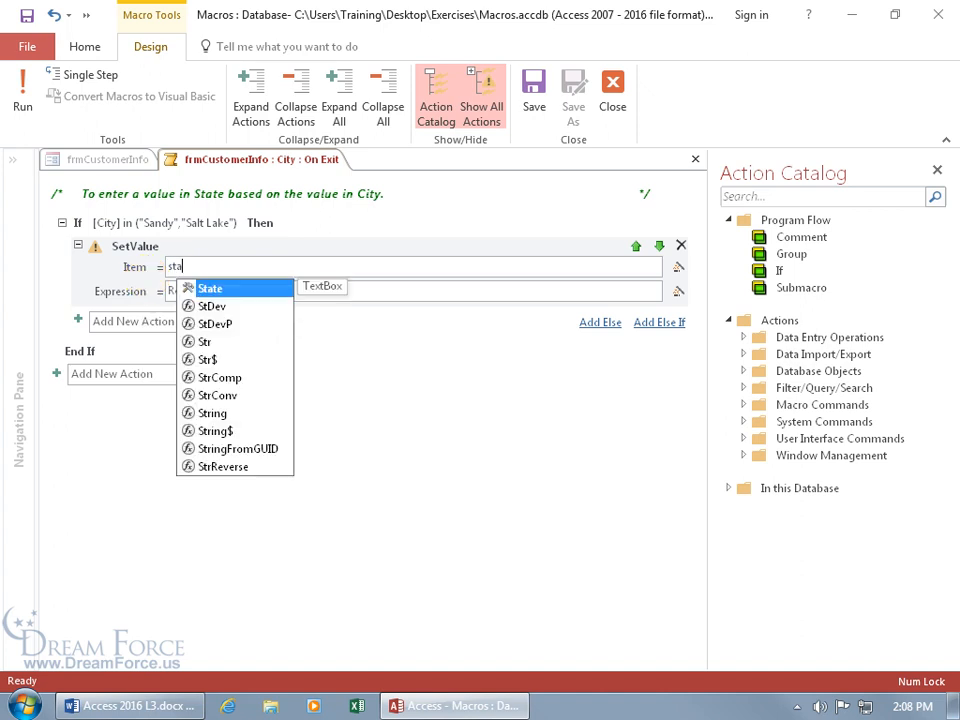
pyautogui.click(222, 305)
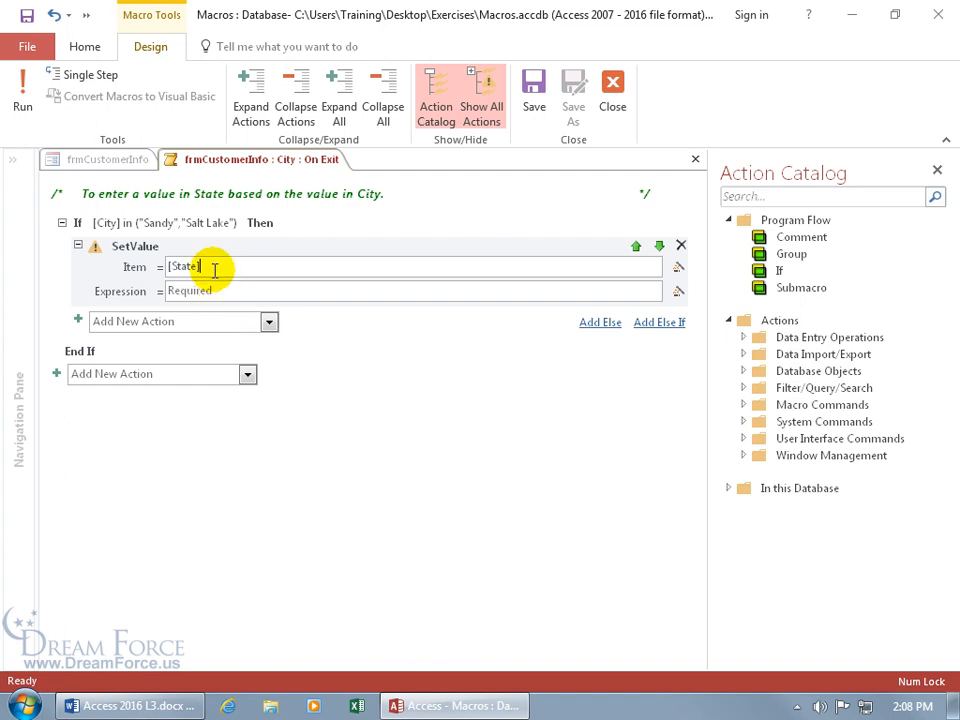
pyautogui.click(201, 291)
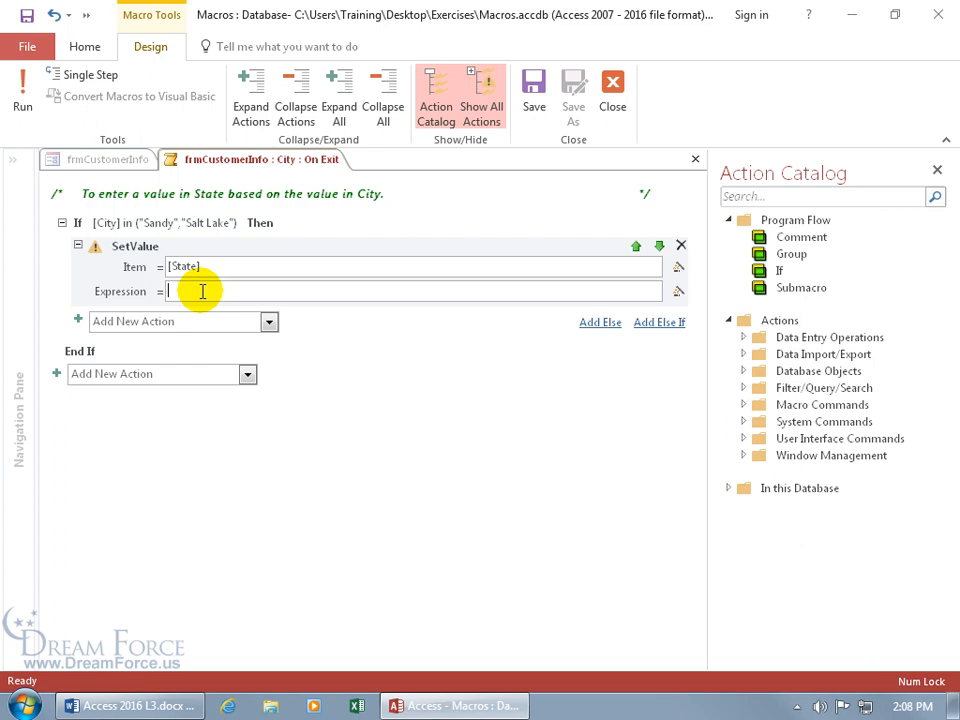
pyautogui.write('"UT"')
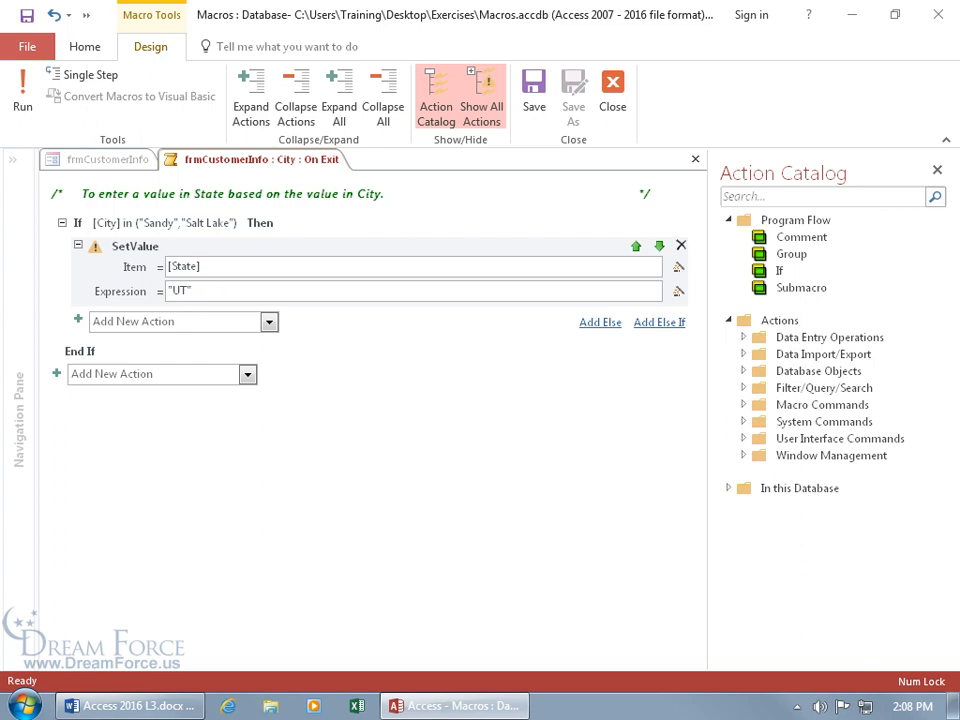
# Step: Add the comment "If City is Salt Lake or Sandy, set State to UT" and move it above the If block
pyautogui.click(171, 320)
pyautogui.write('Comment')
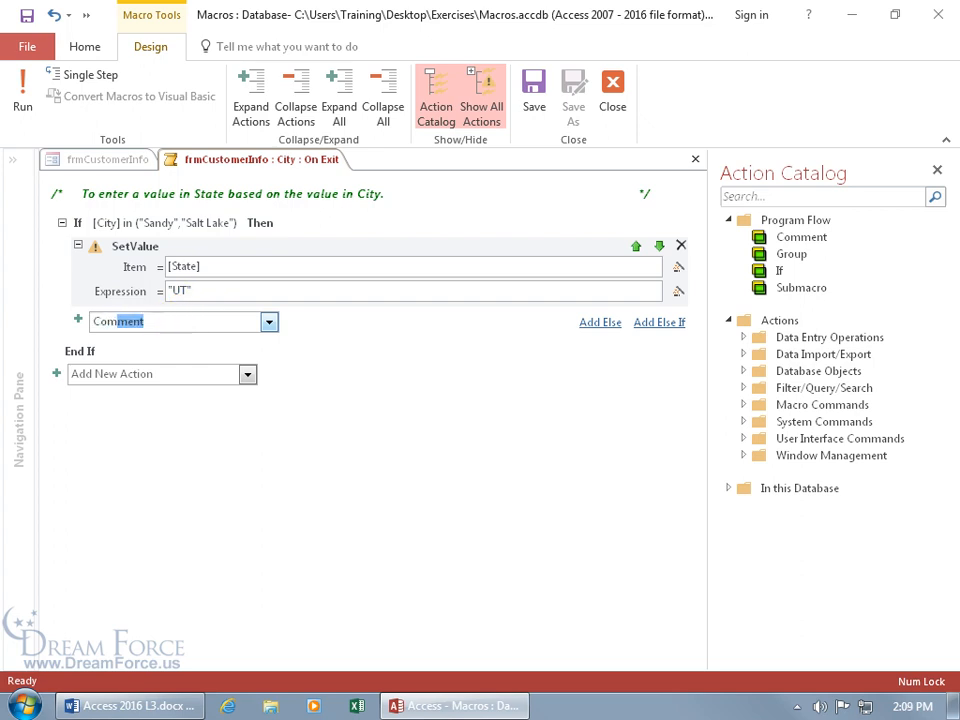
pyautogui.press('Return')
pyautogui.write('If City is Salt Lake or Sandy, set State to UT')
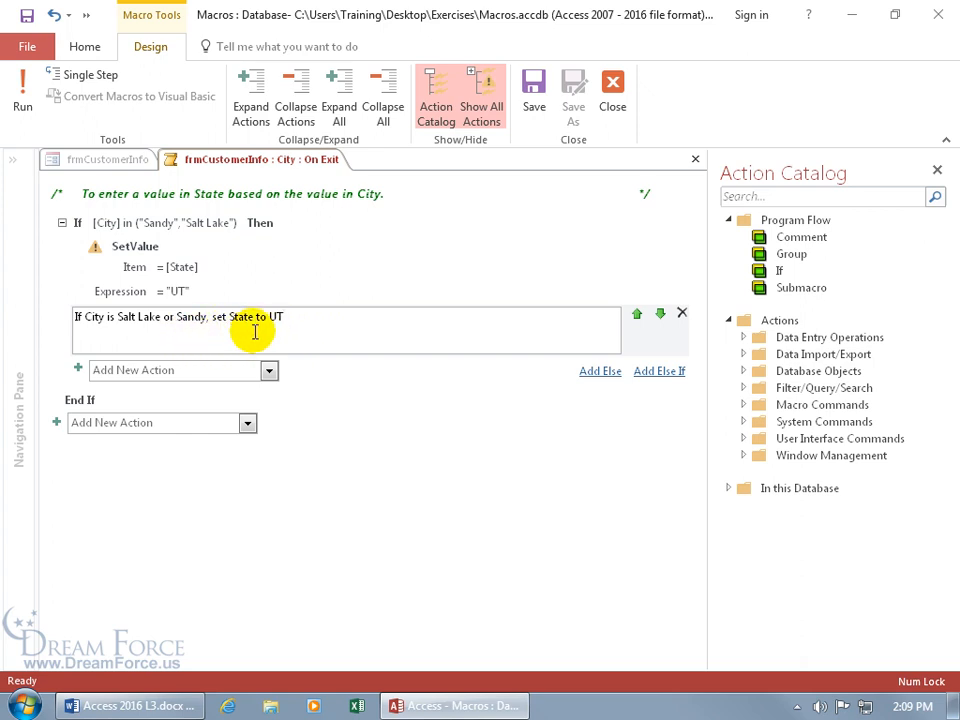
pyautogui.click(330, 480)
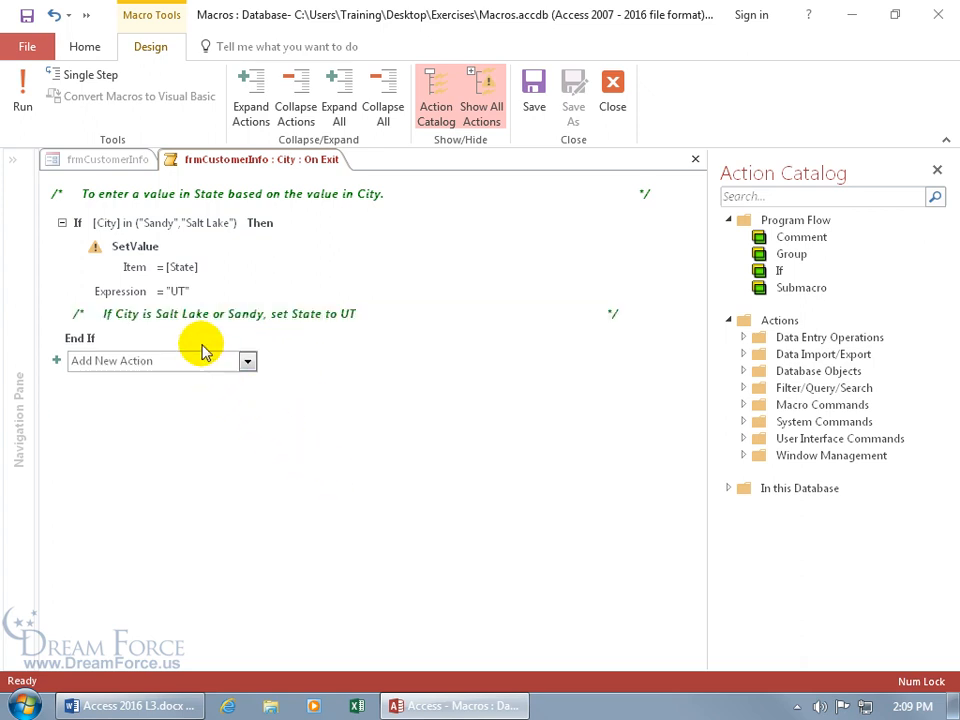
pyautogui.click(634, 313)
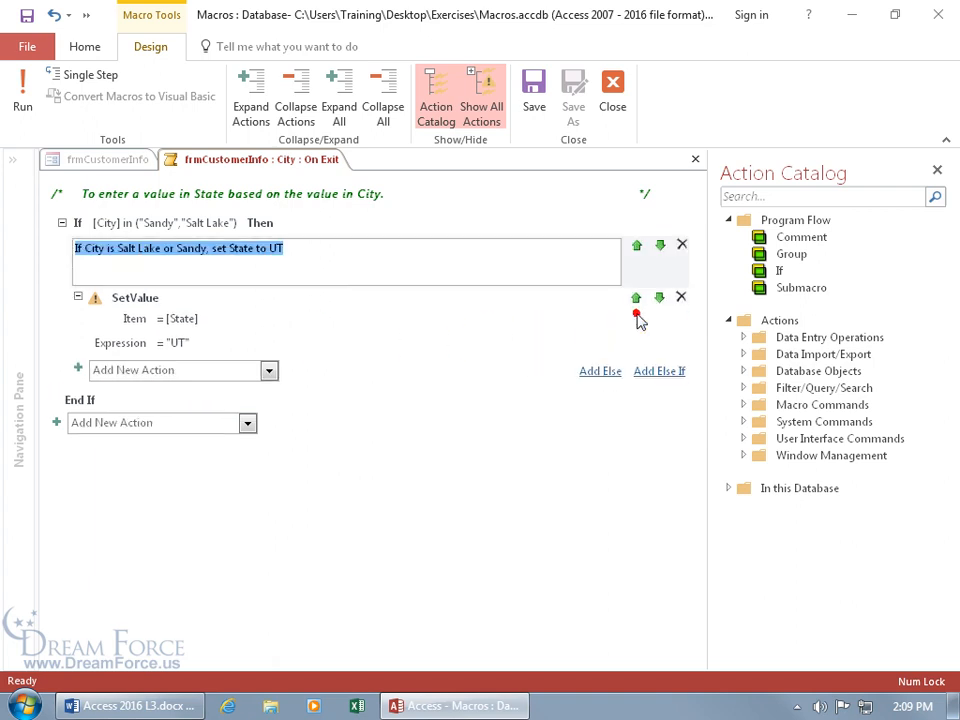
pyautogui.click(636, 246)
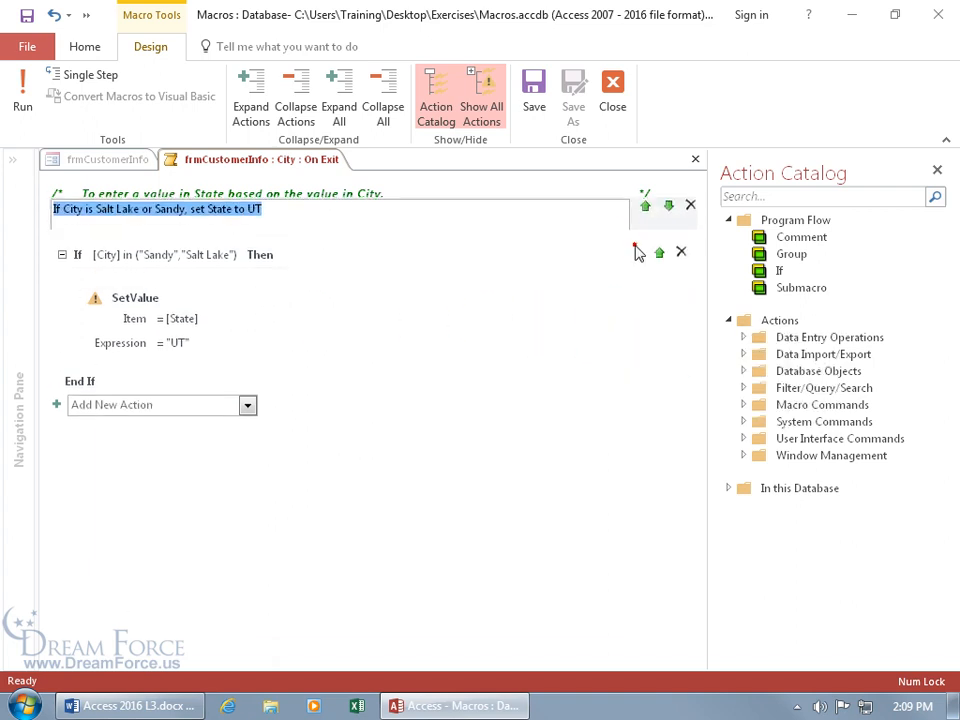
# Step: Add a GoToControl action after the If block with Postal Code as its control name
pyautogui.click(300, 470)
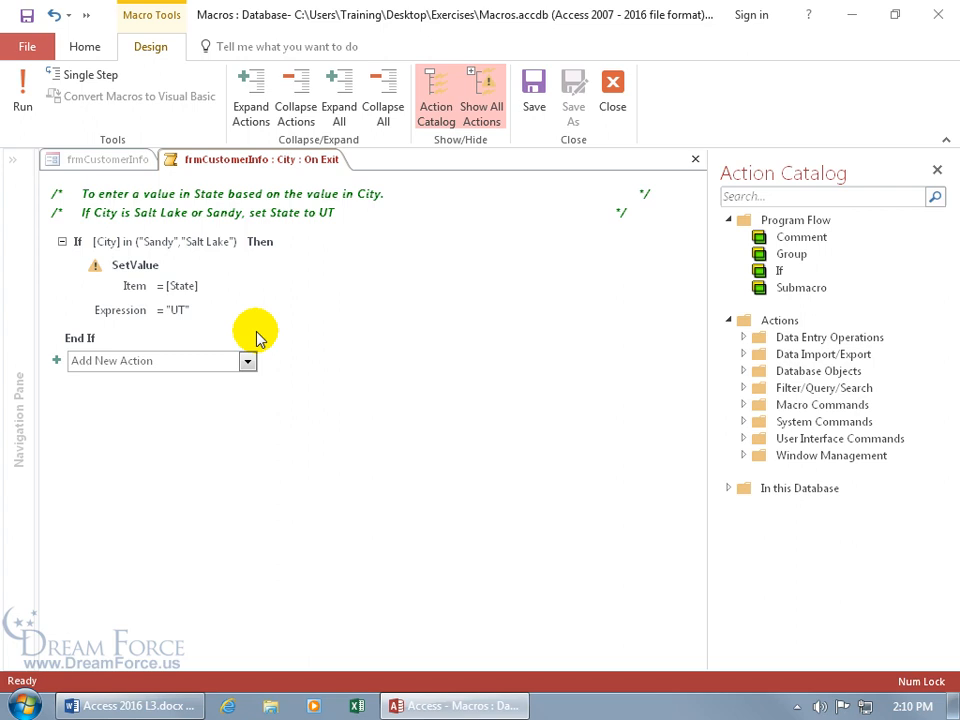
pyautogui.click(152, 360)
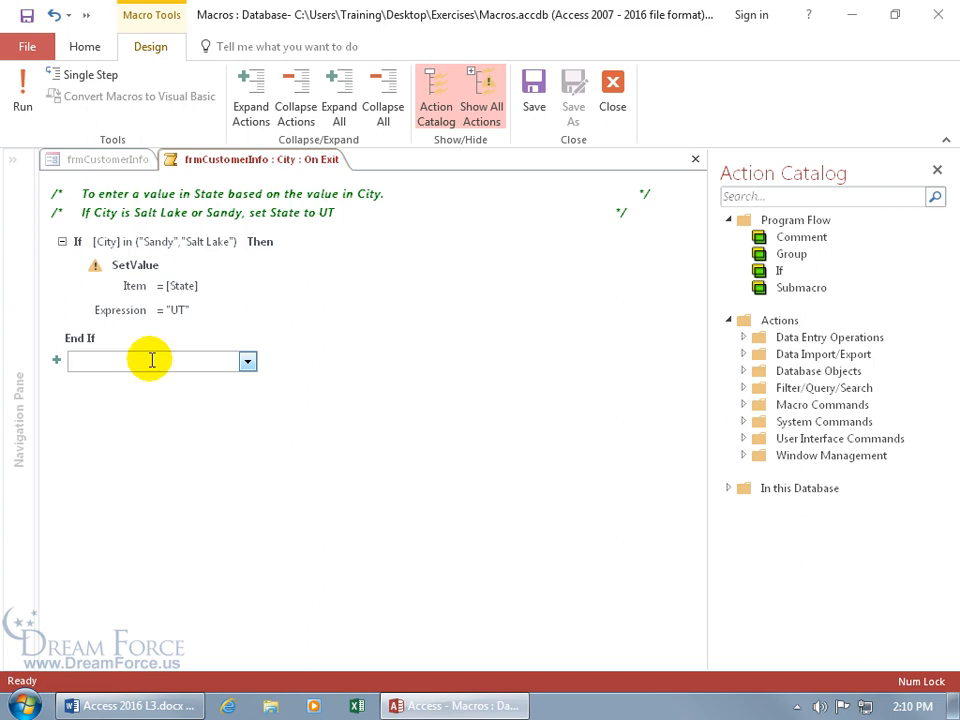
pyautogui.write('GoToControl')
pyautogui.press('Return')
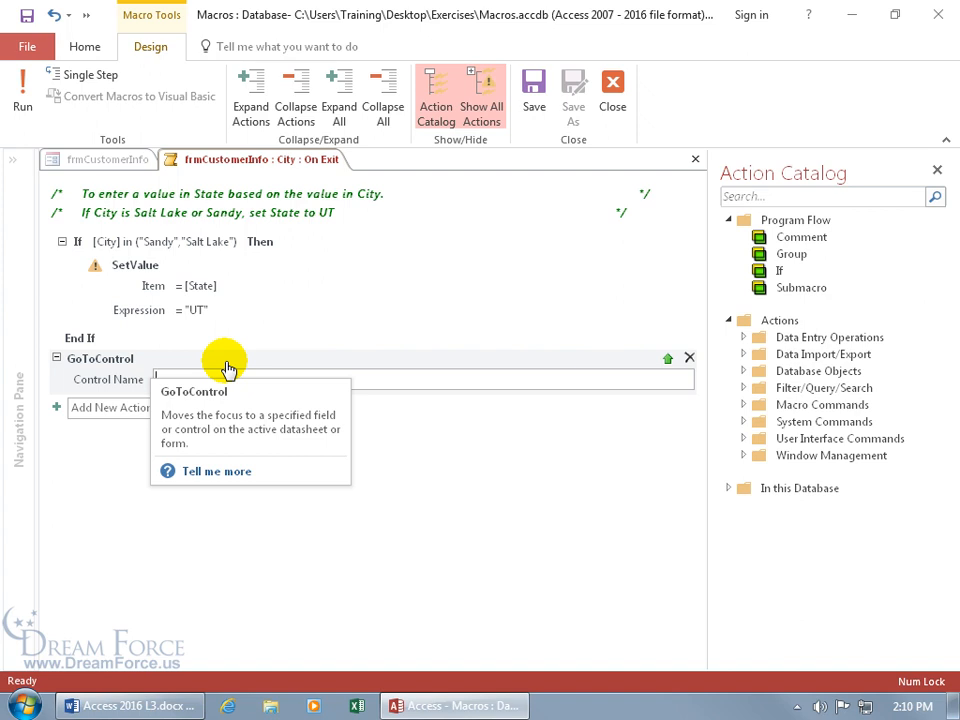
pyautogui.write('pos')
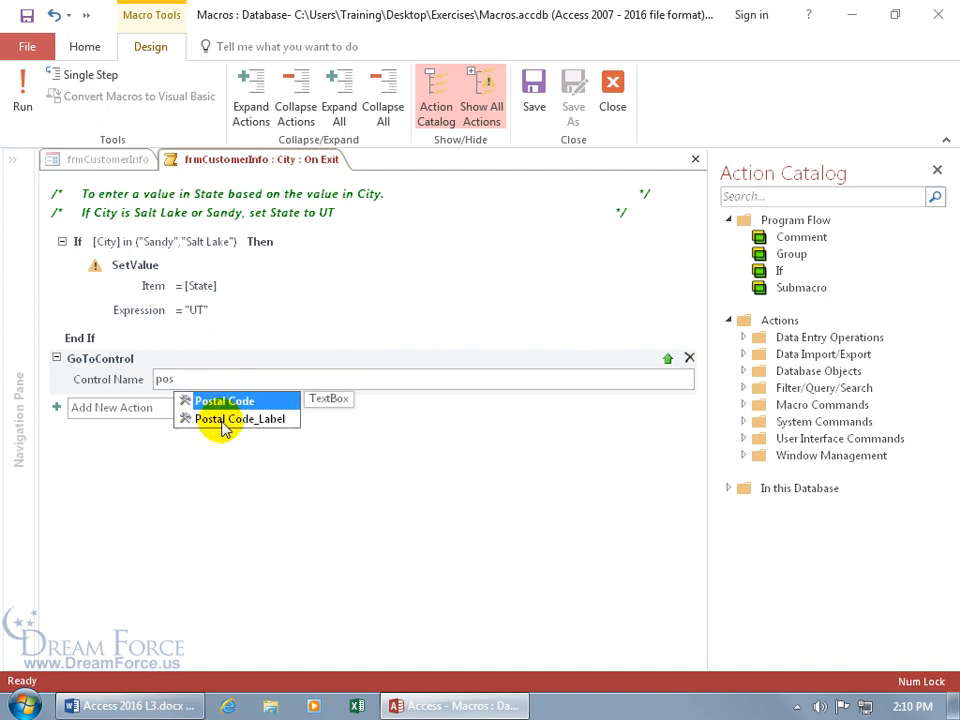
pyautogui.click(237, 405)
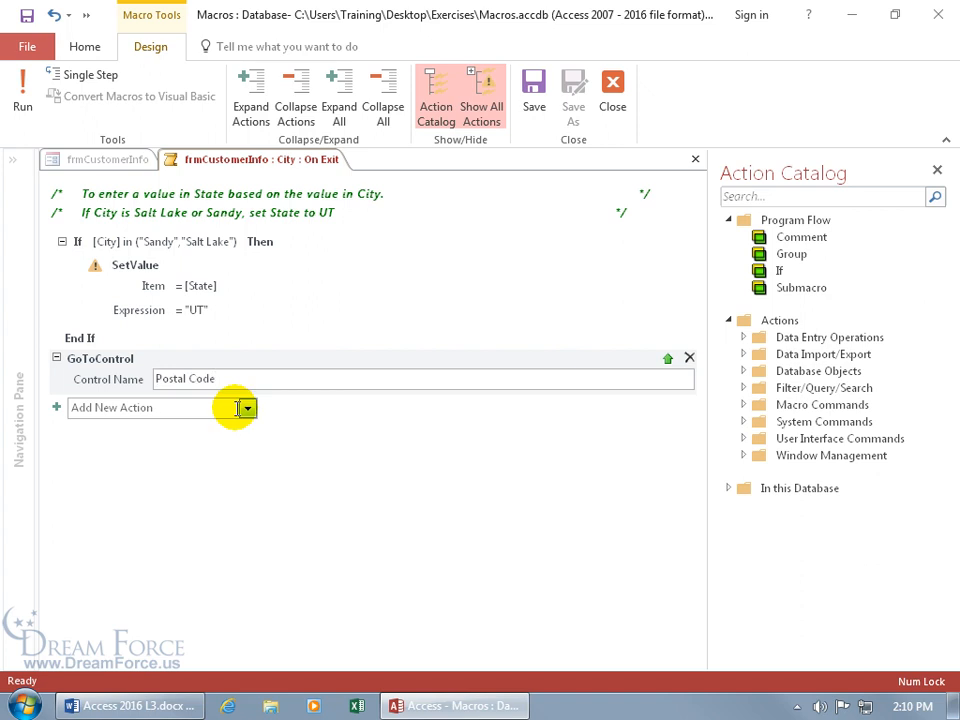
# Step: Add the comment "Go to the PostalCode field" and move it above the GoToControl action
pyautogui.click(187, 408)
pyautogui.write('c')
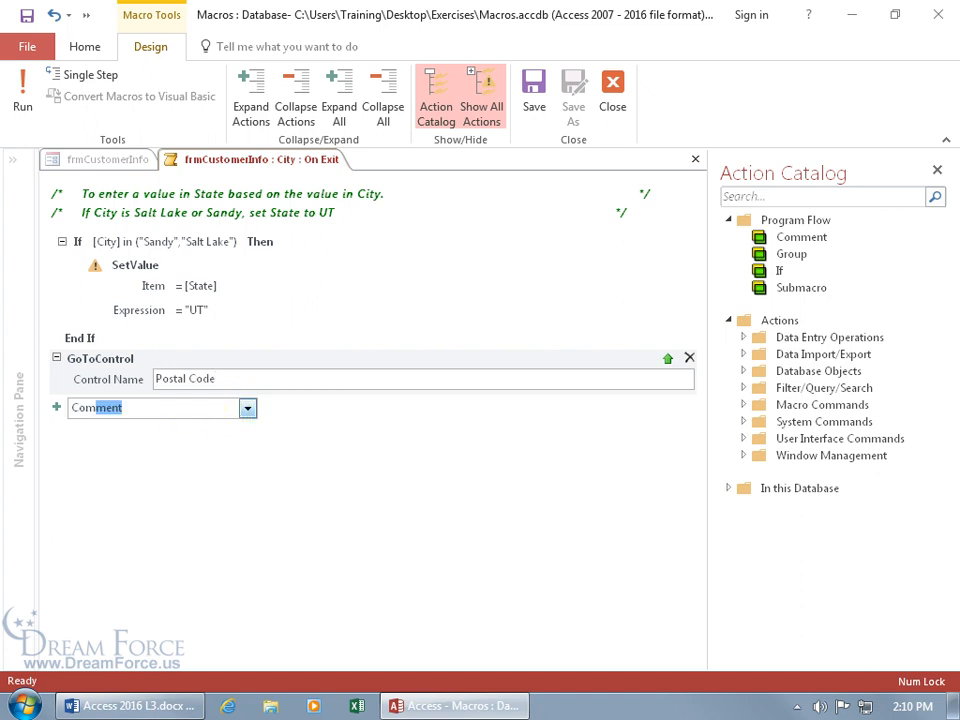
pyautogui.press('Return')
pyautogui.write('Go to the PostalCode ')
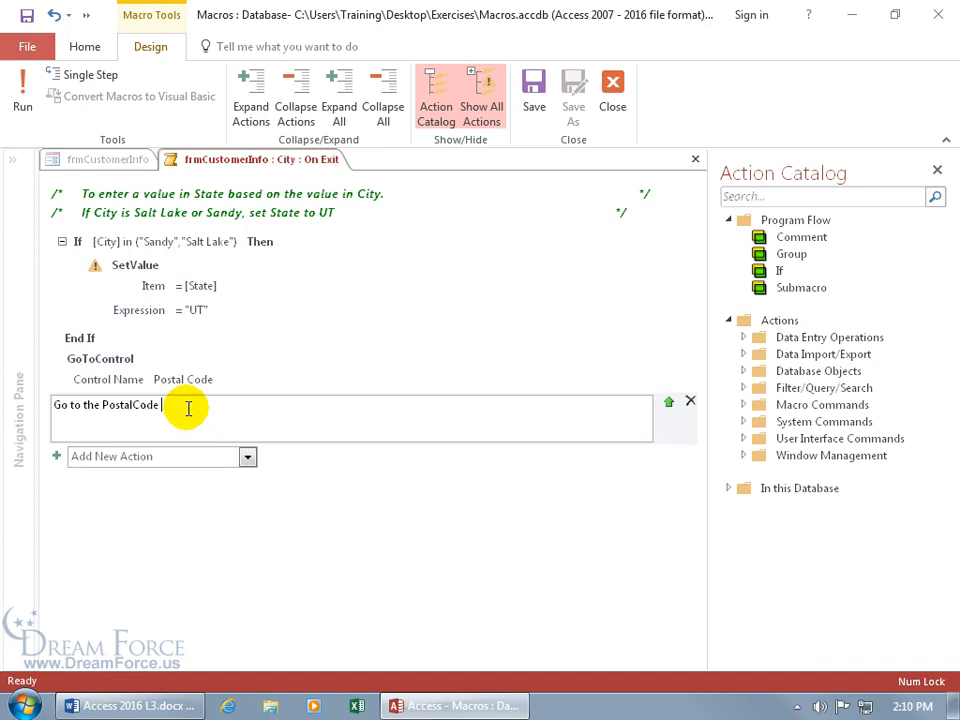
pyautogui.write('field')
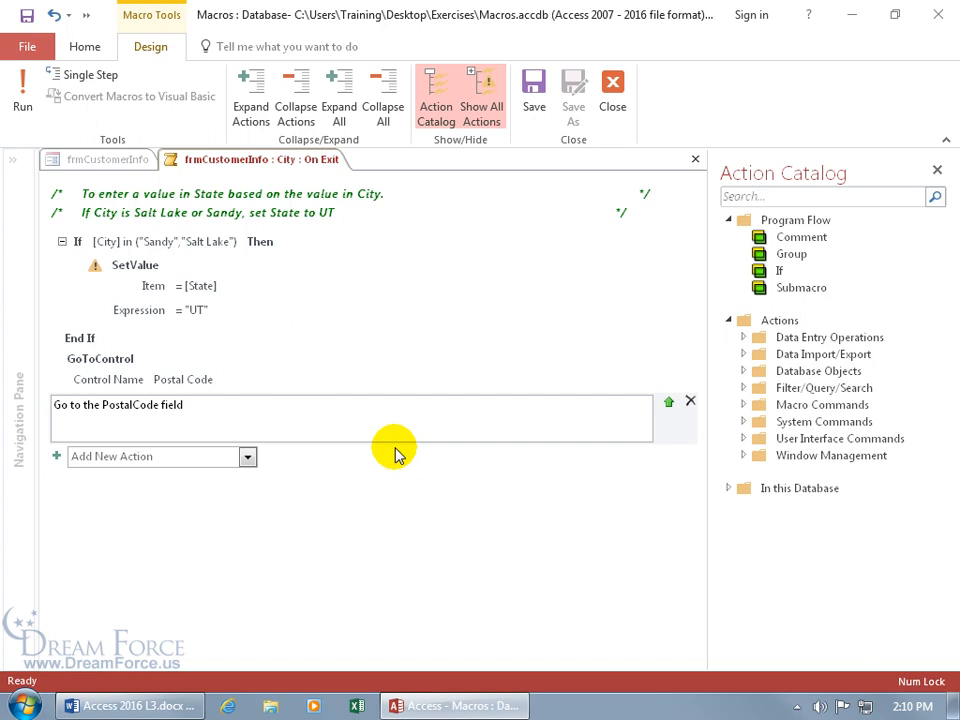
pyautogui.click(668, 402)
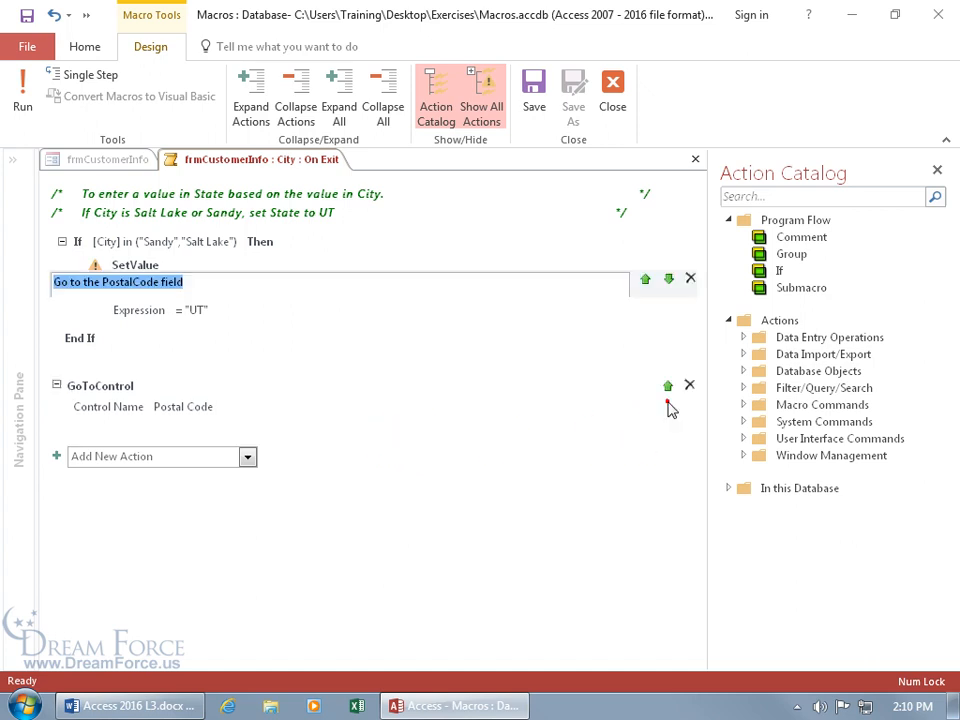
pyautogui.click(395, 533)
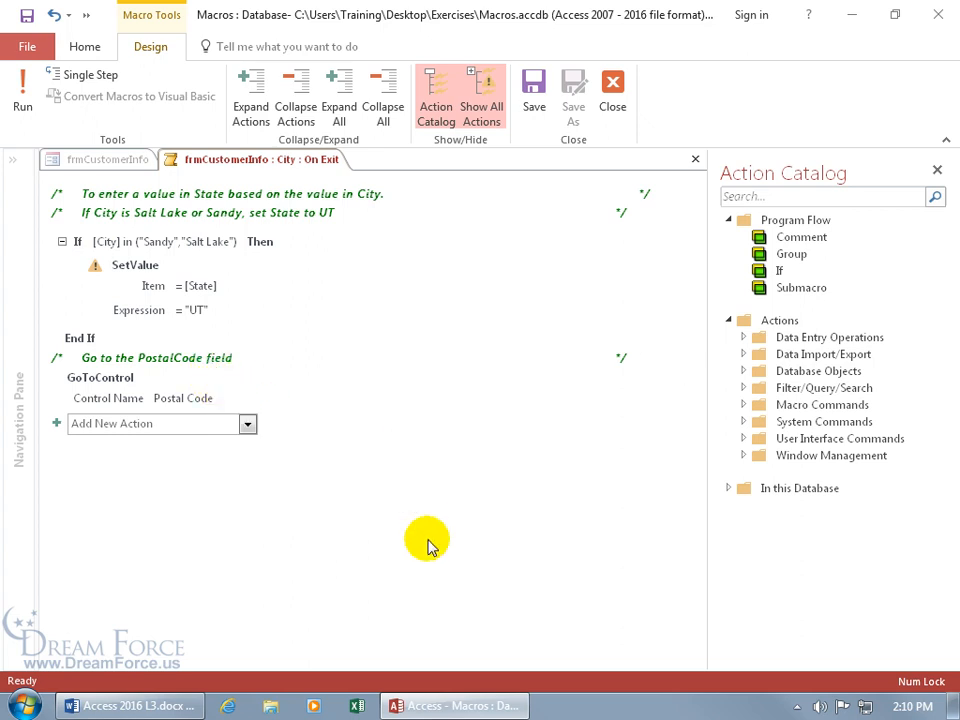
# Step: Save and close the City On Exit macro, and switch the frmCustomerInfo form to Form View
pyautogui.click(26, 14)
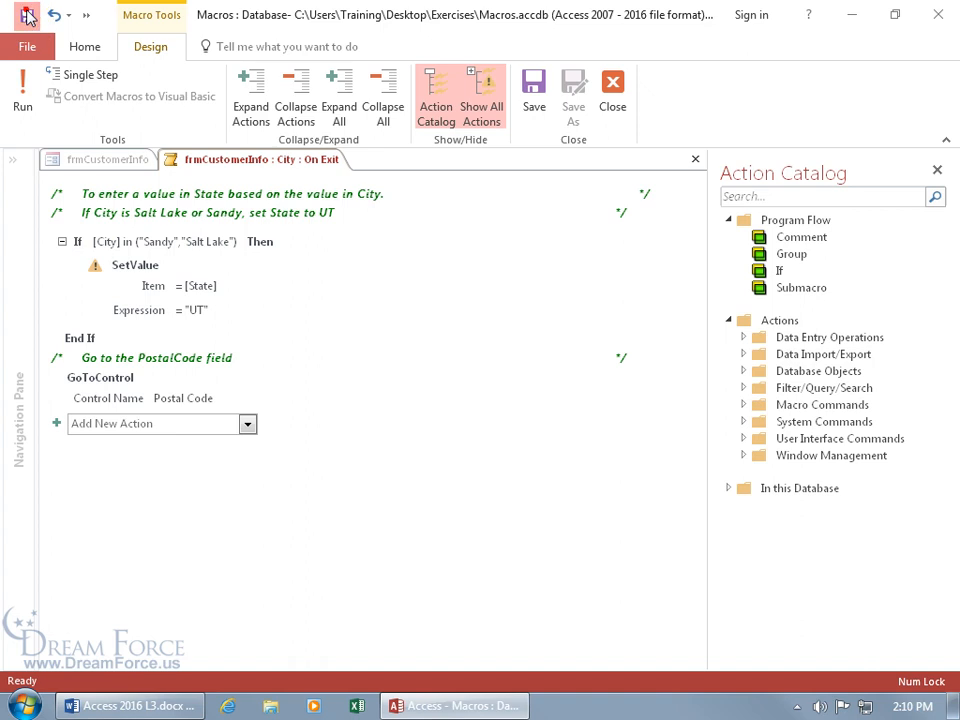
pyautogui.click(697, 162)
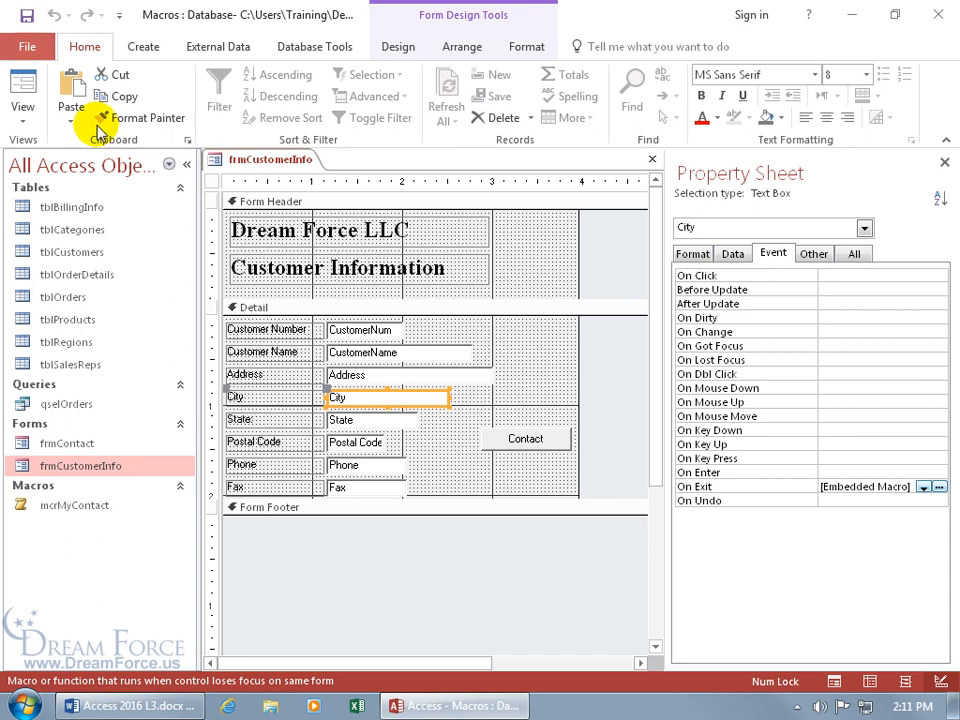
pyautogui.rightClick(256, 158)
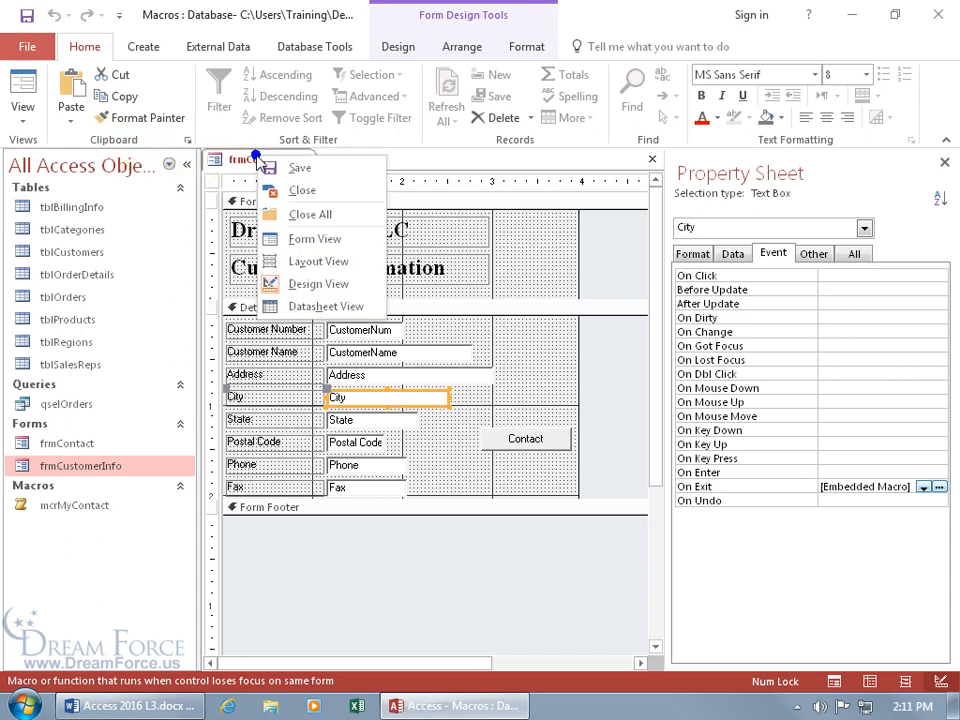
pyautogui.click(288, 239)
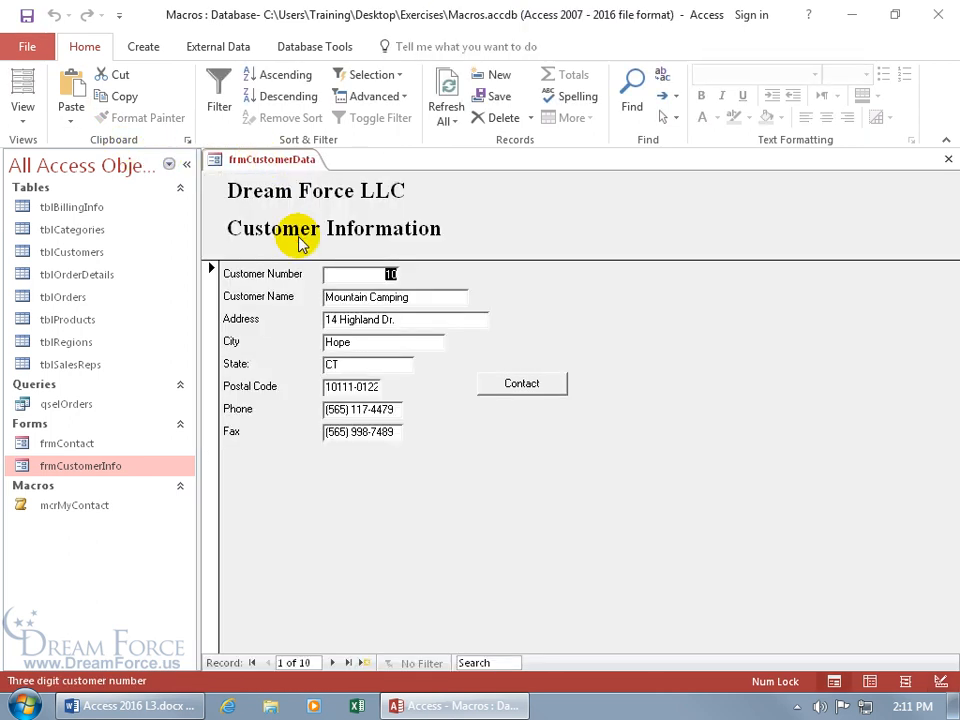
# Step: Test the macro by replacing the first record's City with "salt lake" and exiting the field, with UT as the State
pyautogui.doubleClick(357, 342)
pyautogui.press('Delete')
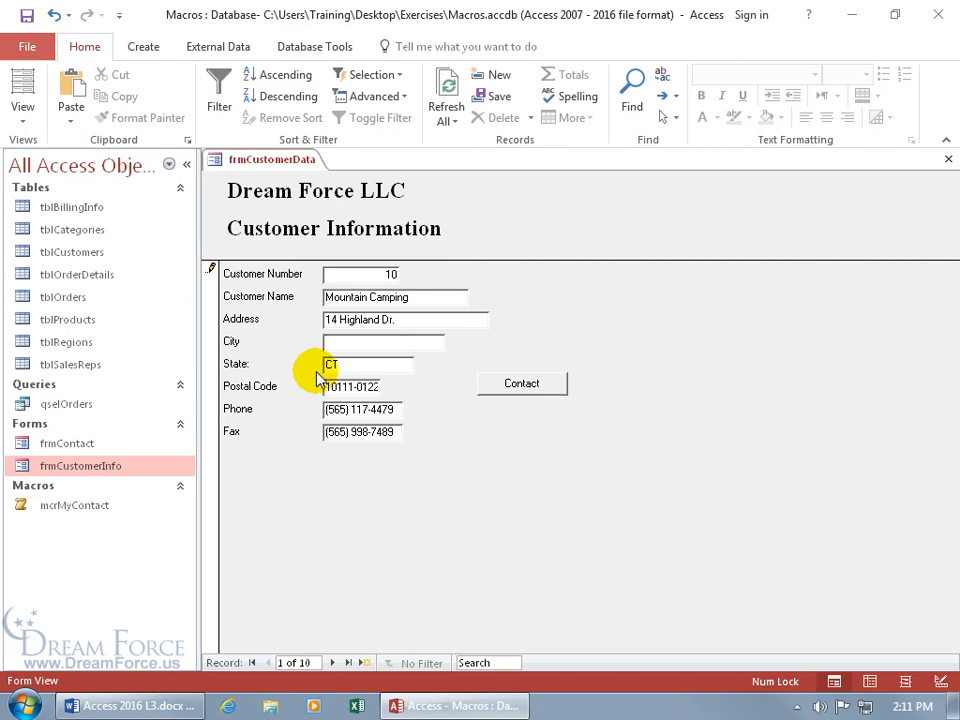
pyautogui.write('salt lake')
pyautogui.press('Tab')
pyautogui.write('UT')
pyautogui.press('Tab')
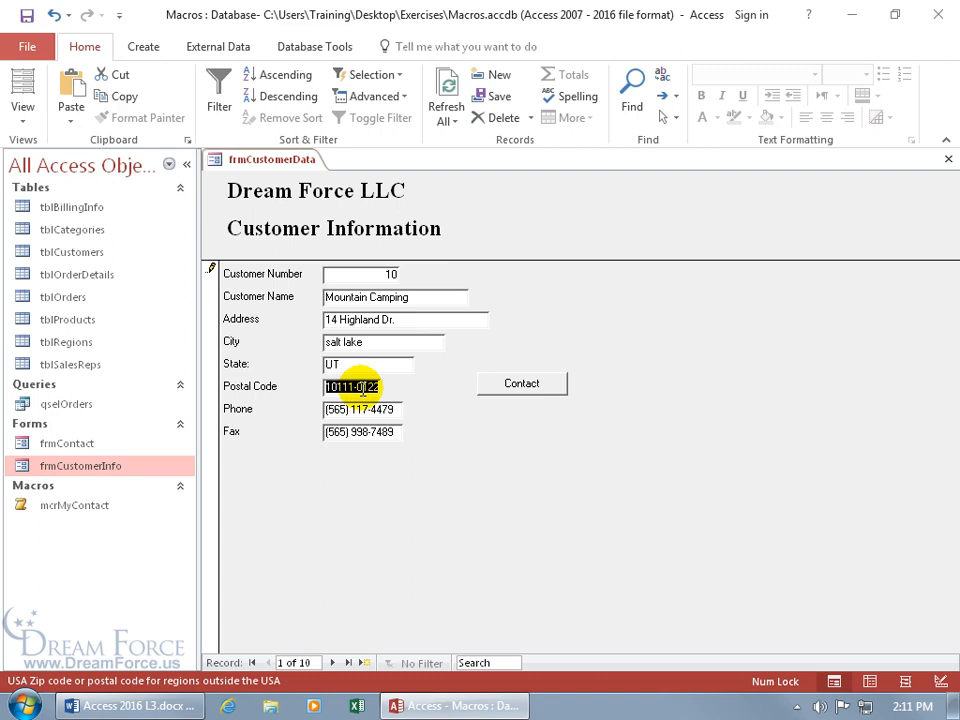
# Step: Replace the first record's City with "Sandy", exit the field and save
pyautogui.moveTo(377, 341); pyautogui.dragTo(268, 341)
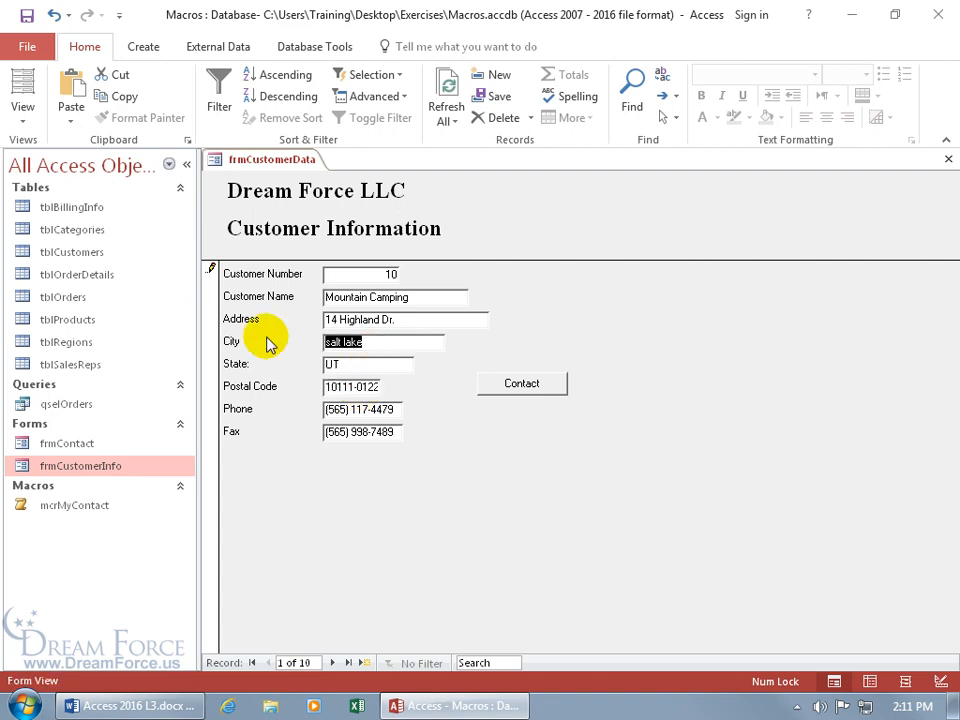
pyautogui.write('Sandy')
pyautogui.press('Tab')
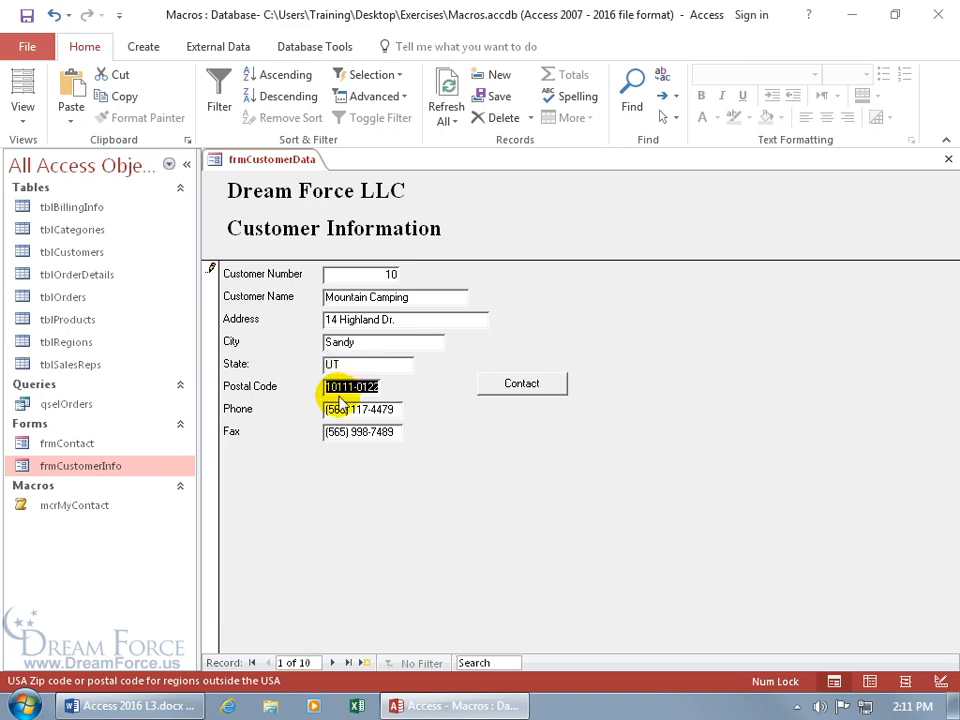
pyautogui.hotkey('ctrl', 's')
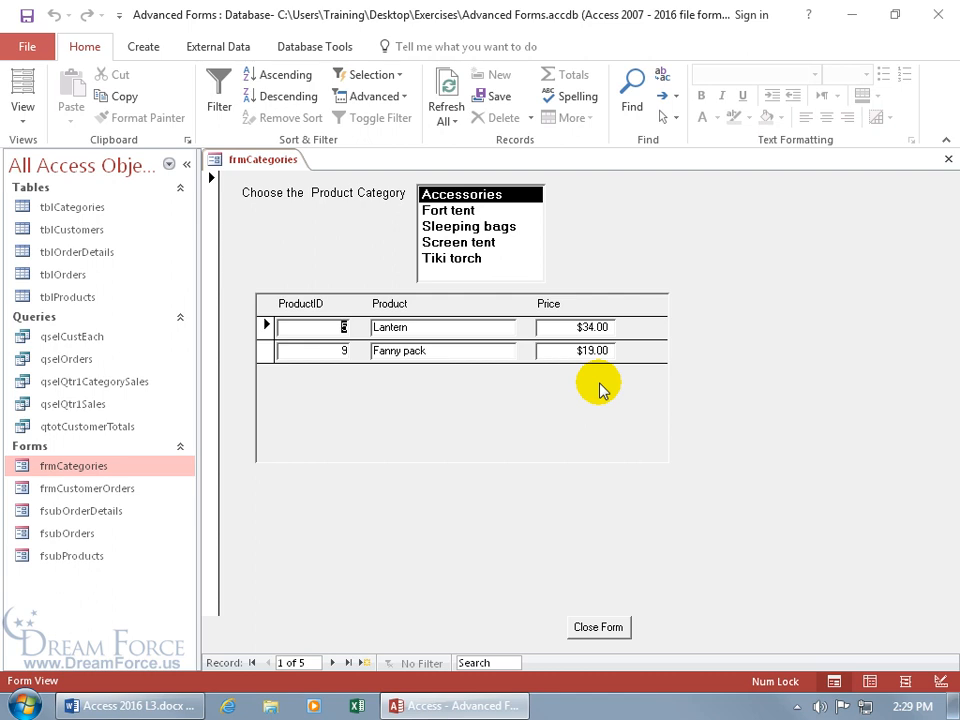
# Step: Switch the frmCategories form to Design View and select the Price Ea text box in the products subform
pyautogui.rightClick(717, 487)
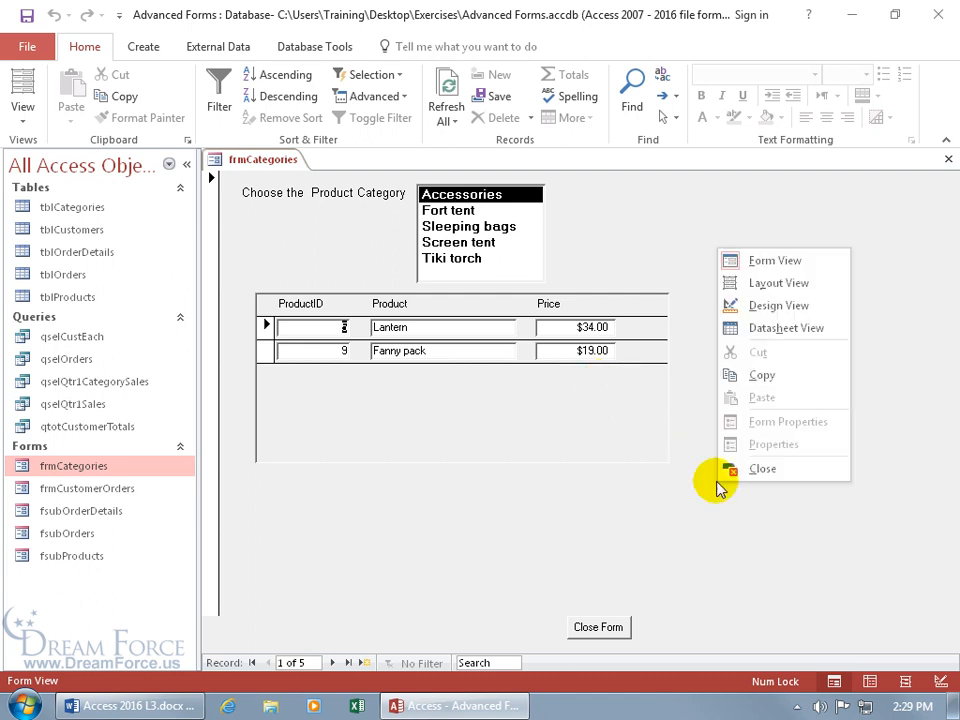
pyautogui.click(741, 304)
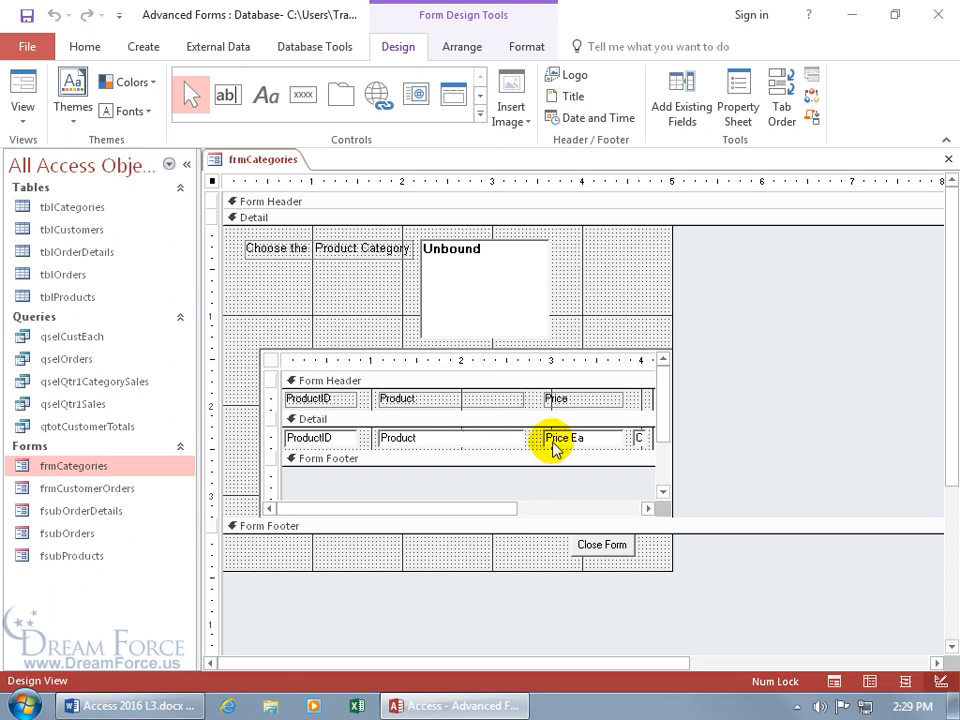
pyautogui.click(578, 444)
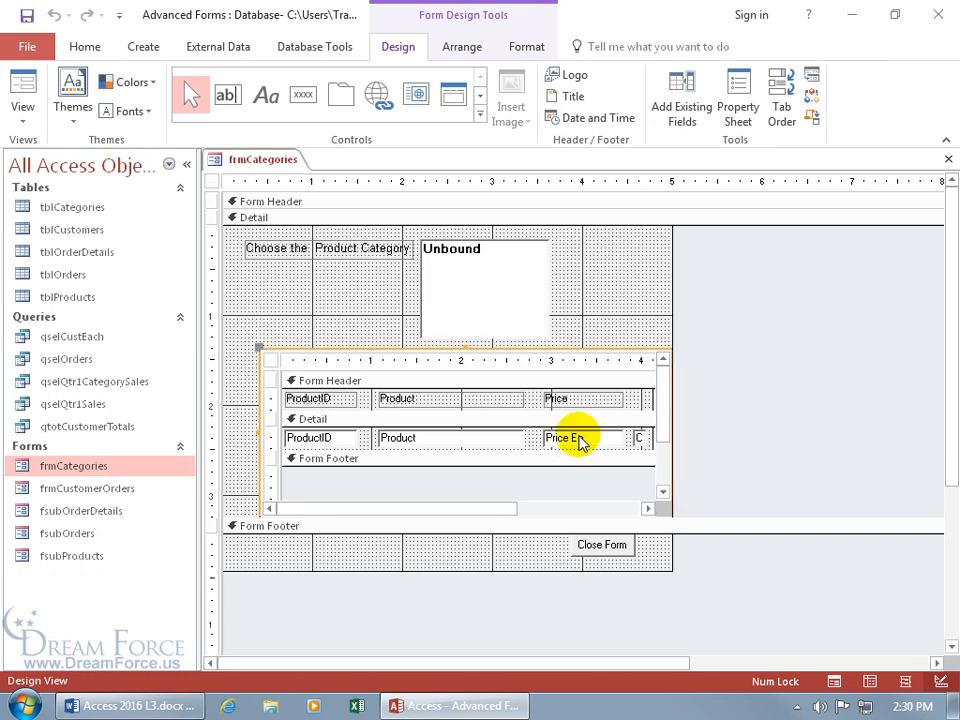
pyautogui.click(563, 437)
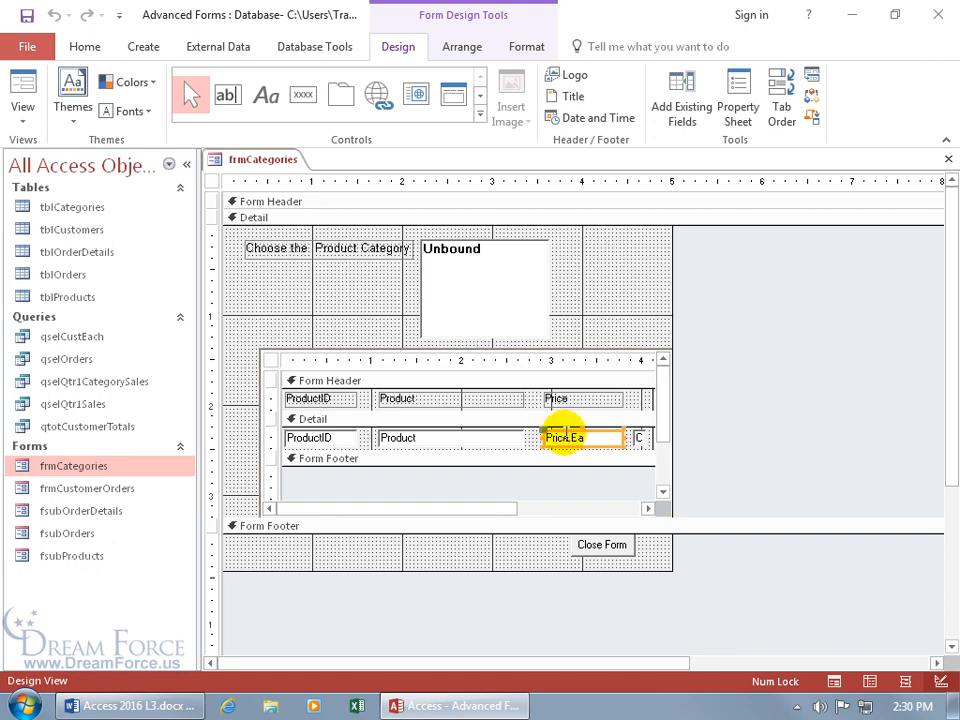
# Step: Create a conditional formatting rule for the Price control that applies when the field value is less than or equal to 25
pyautogui.click(534, 50)
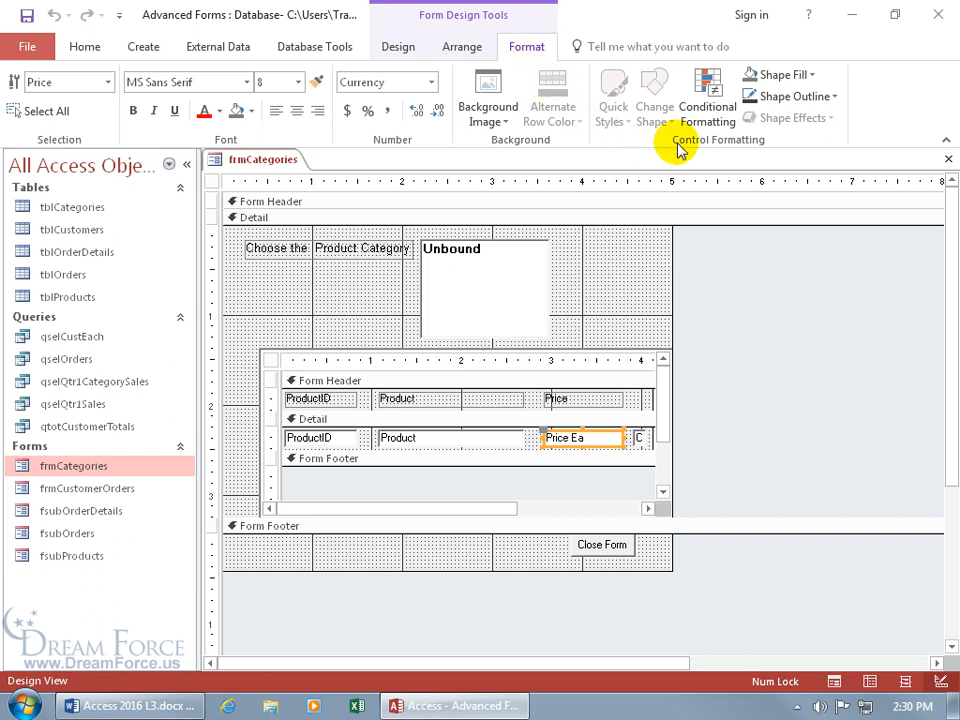
pyautogui.click(705, 110)
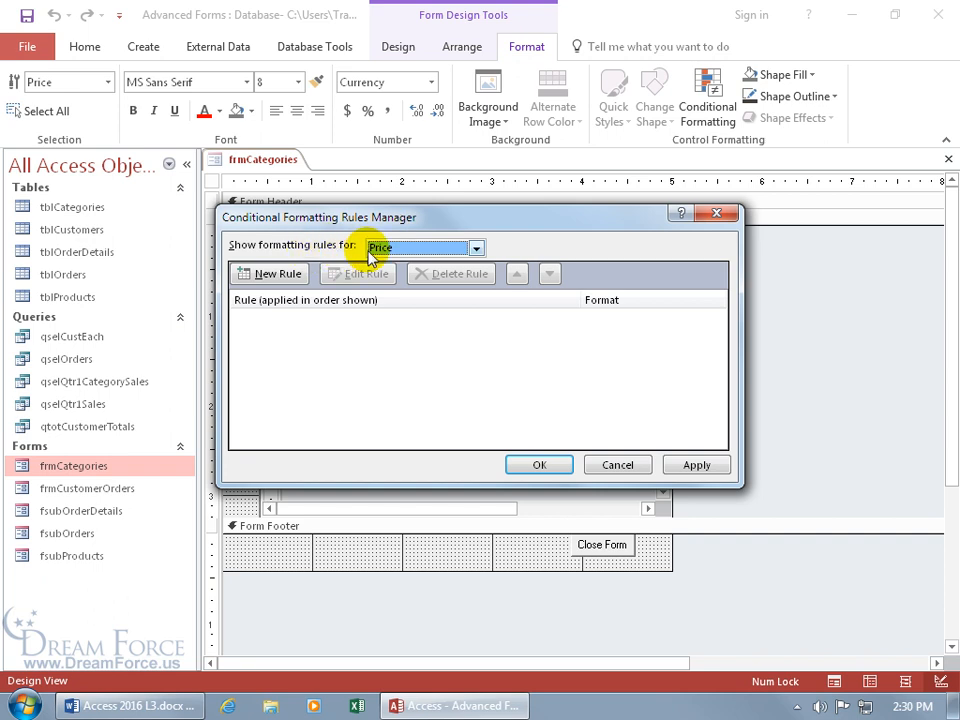
pyautogui.click(476, 248)
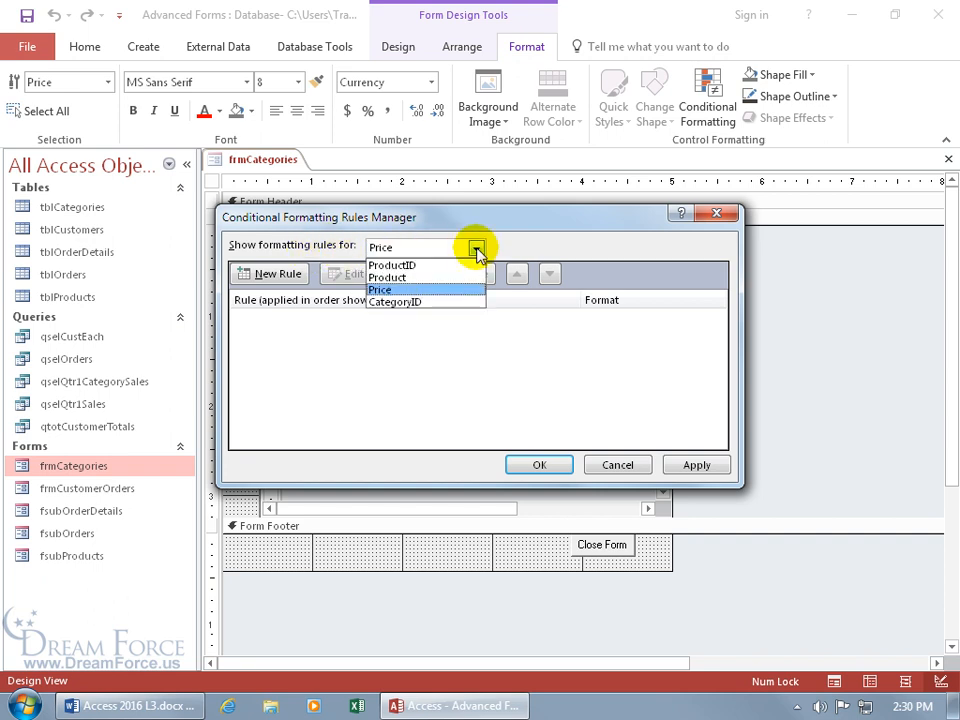
pyautogui.click(508, 244)
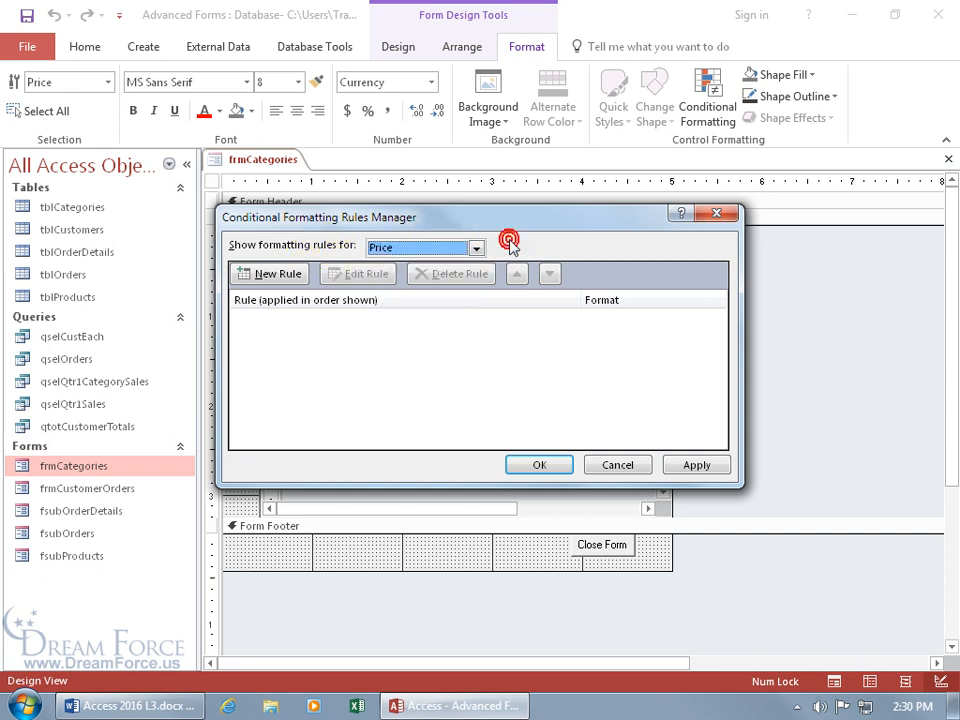
pyautogui.click(266, 280)
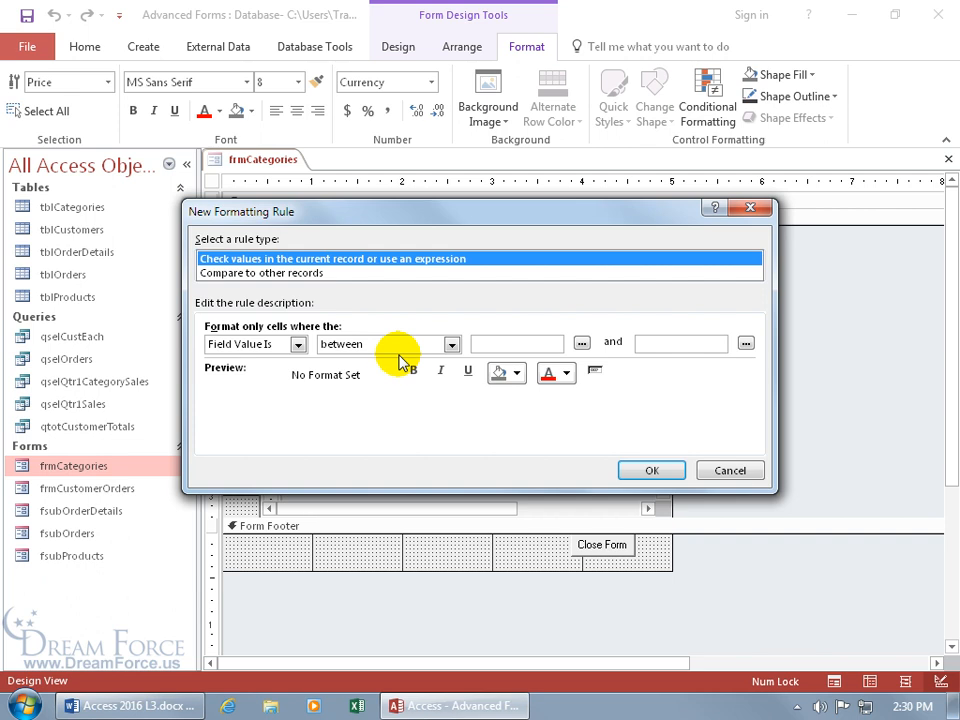
pyautogui.click(451, 344)
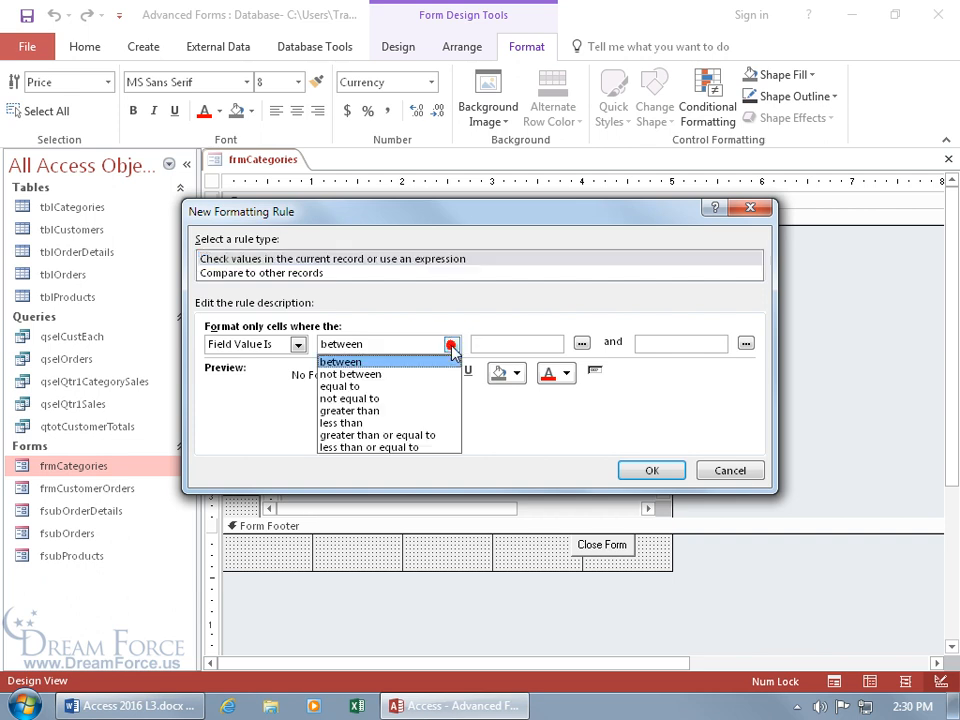
pyautogui.click(395, 449)
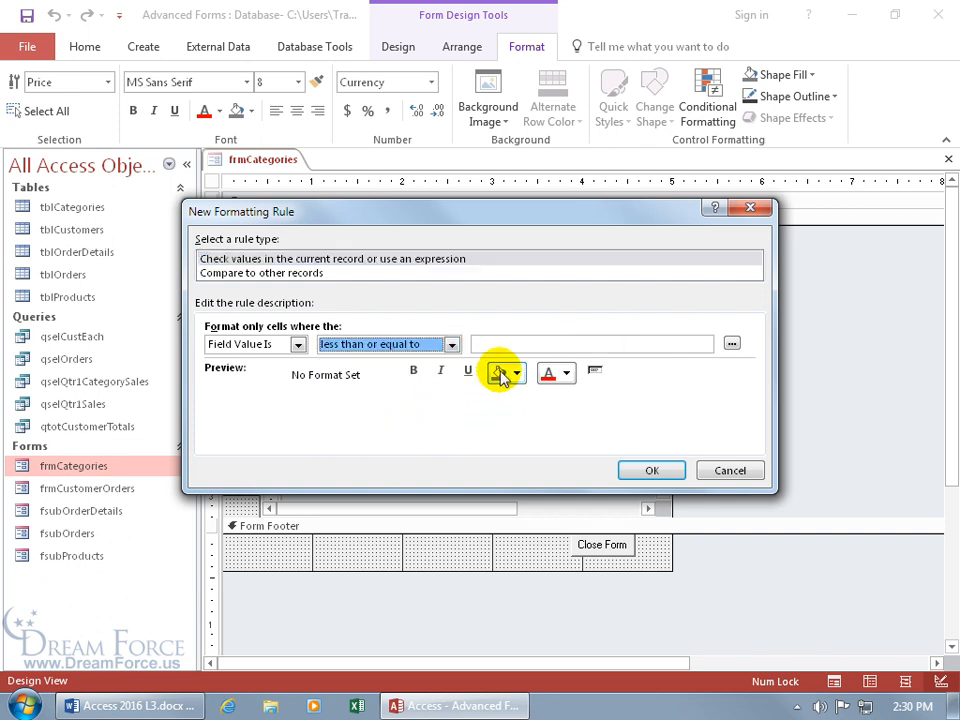
pyautogui.click(491, 343)
pyautogui.write('25')
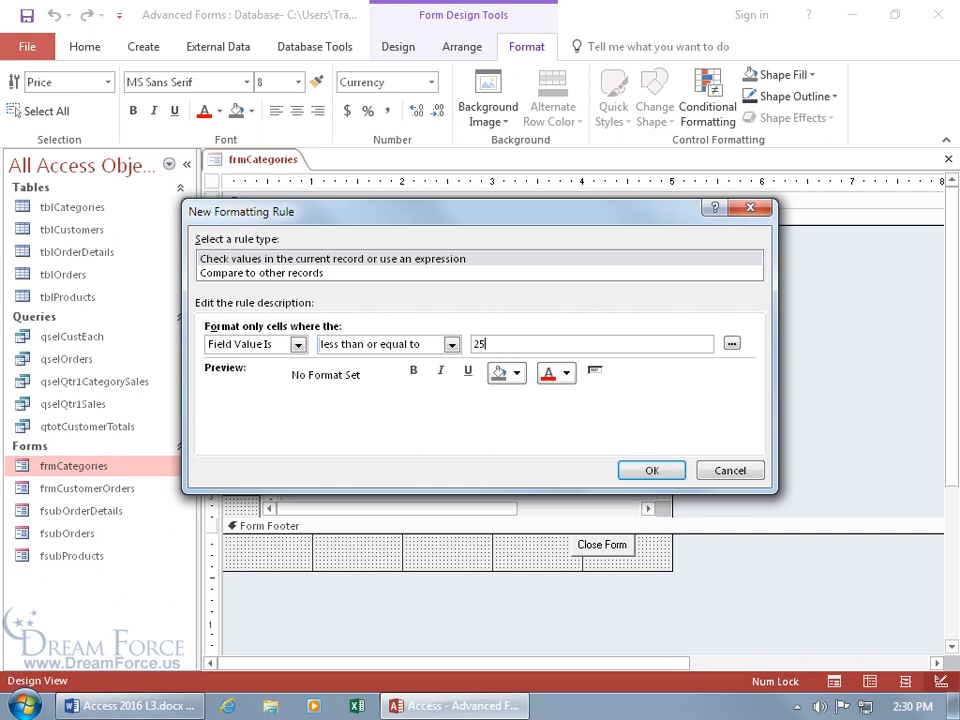
# Step: Give the Price rule bold white text on a dark purple fill and apply it to the control
pyautogui.click(411, 370)
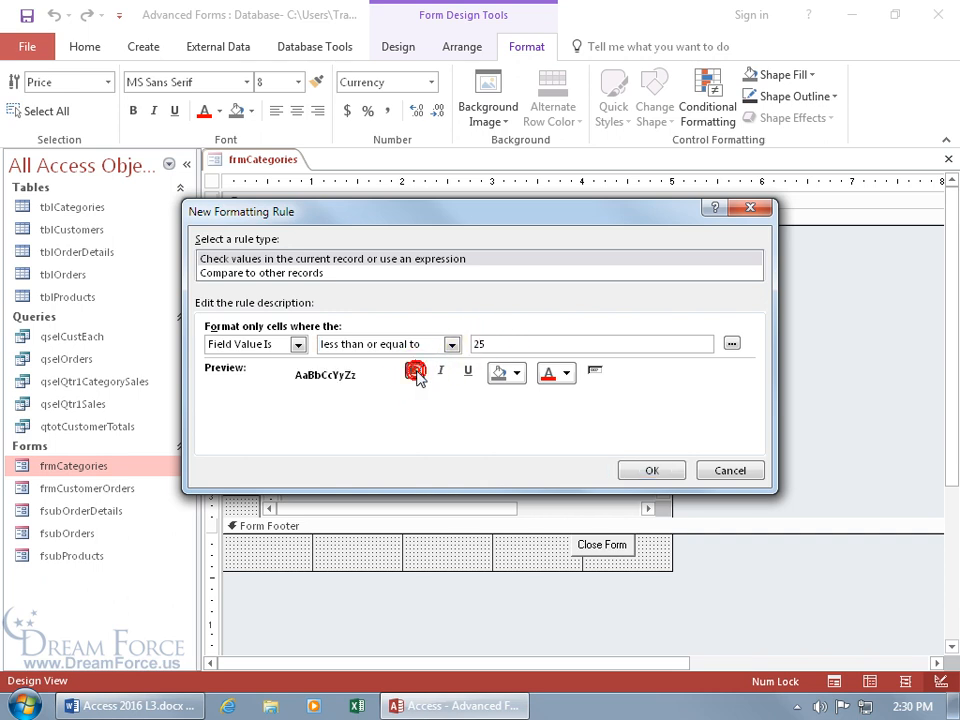
pyautogui.click(516, 373)
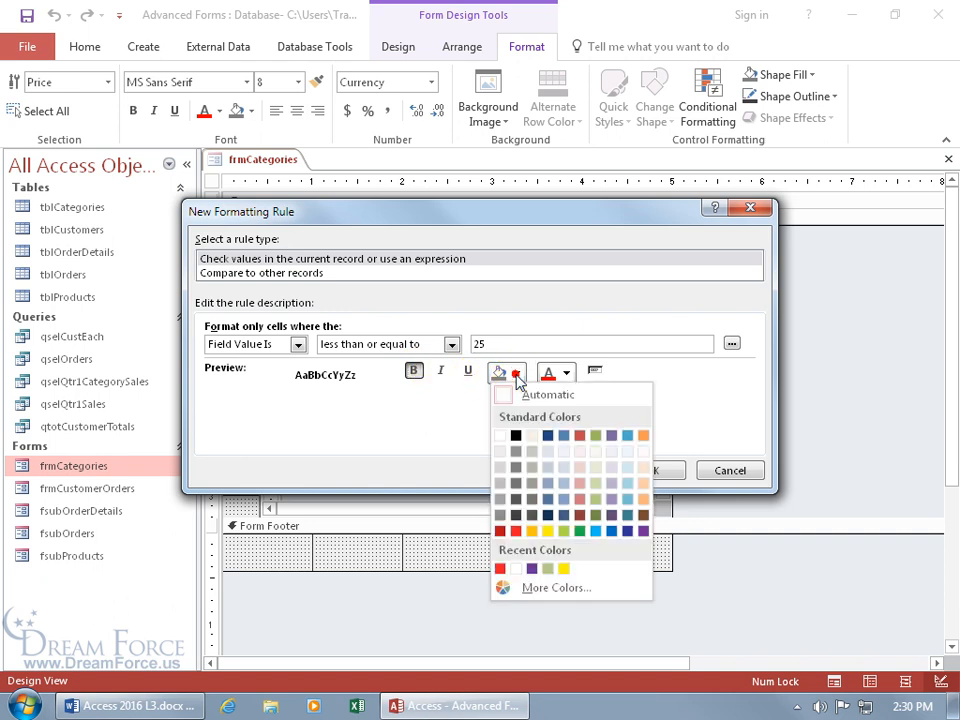
pyautogui.click(531, 568)
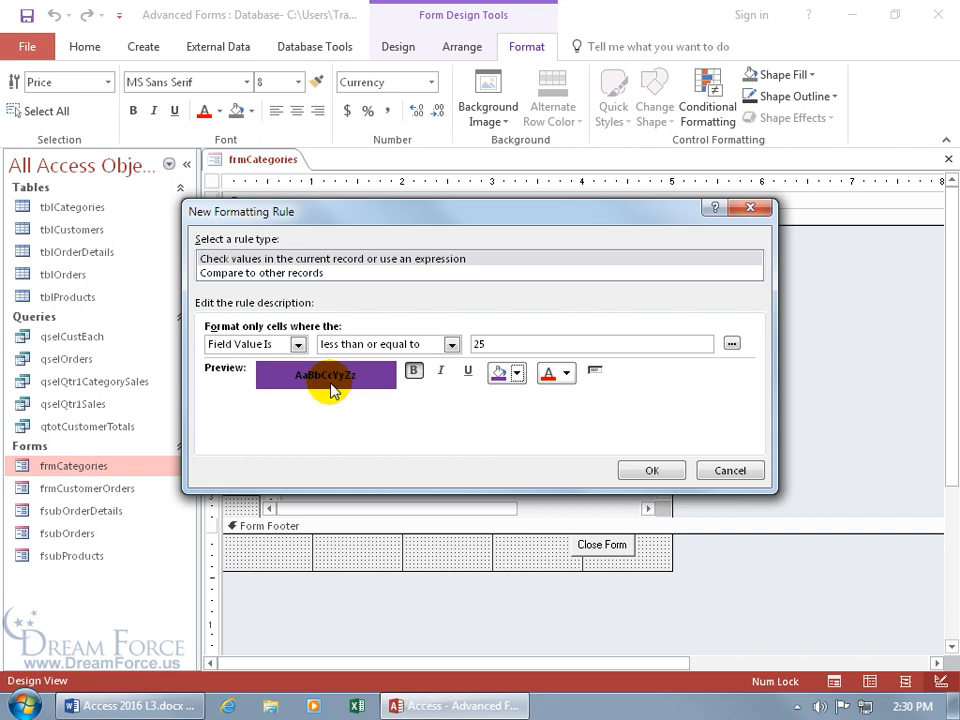
pyautogui.click(566, 373)
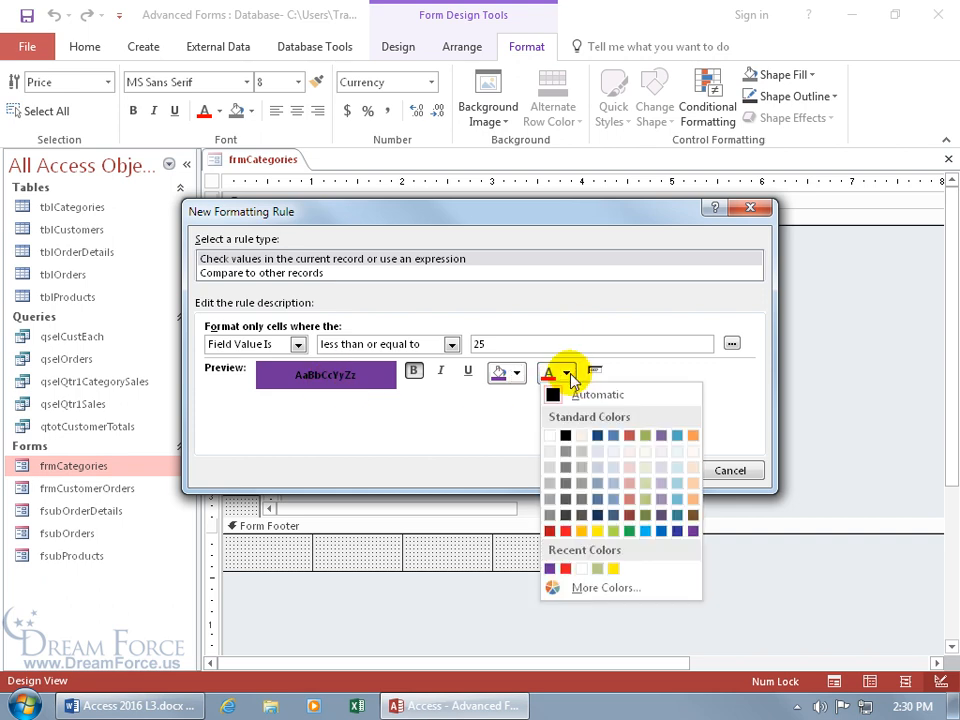
pyautogui.click(566, 436)
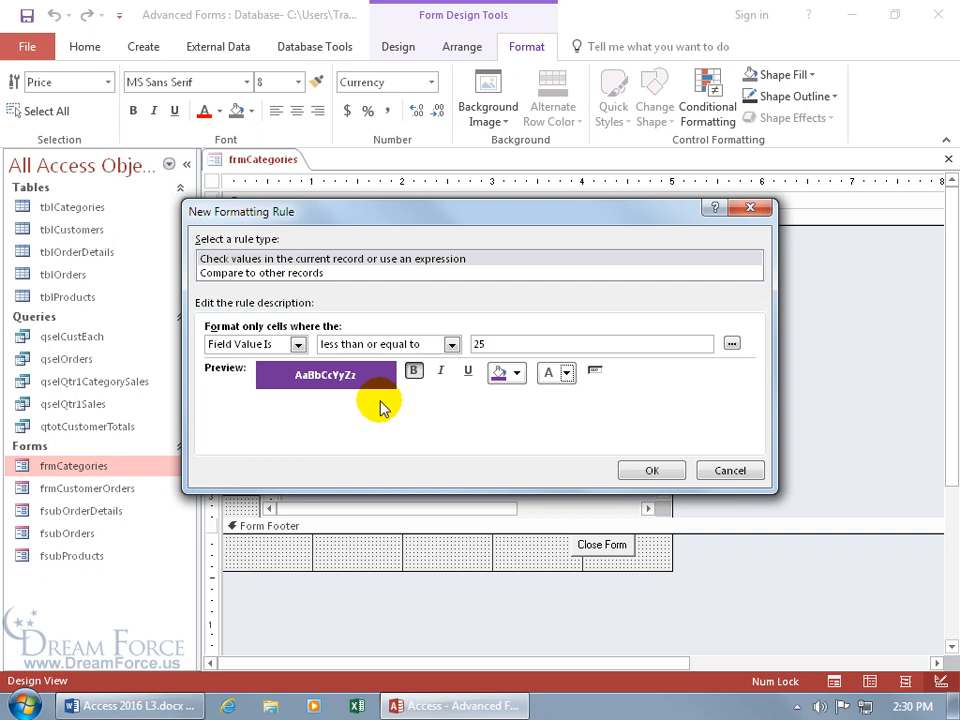
pyautogui.click(645, 472)
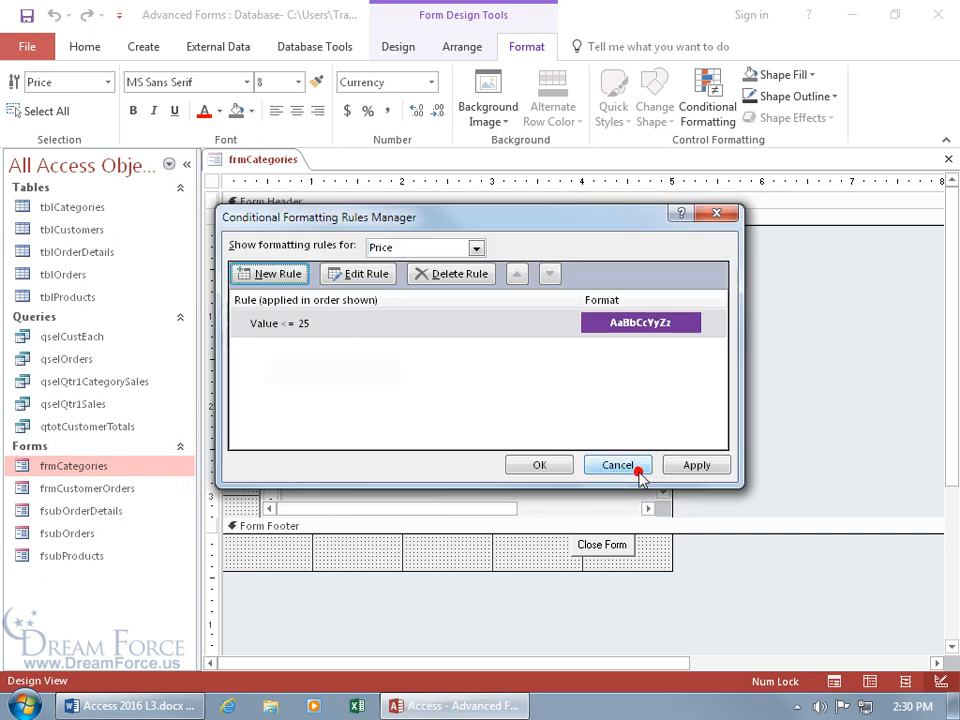
pyautogui.click(553, 466)
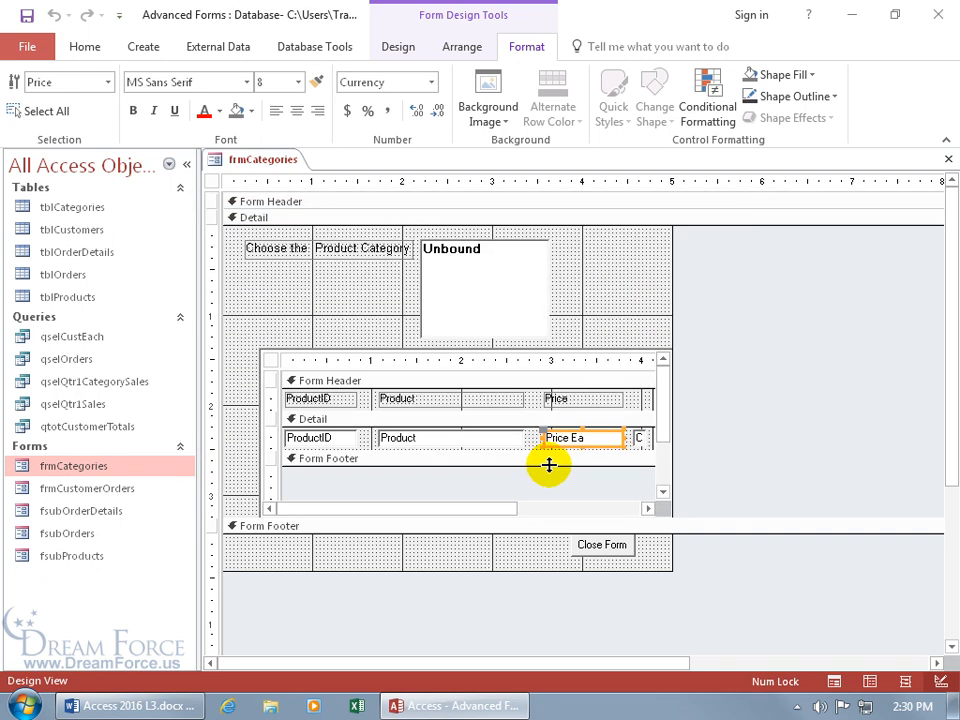
# Step: Show frmCategories in Form View and go through the records to the fifth one to check the Price formatting
pyautogui.rightClick(255, 166)
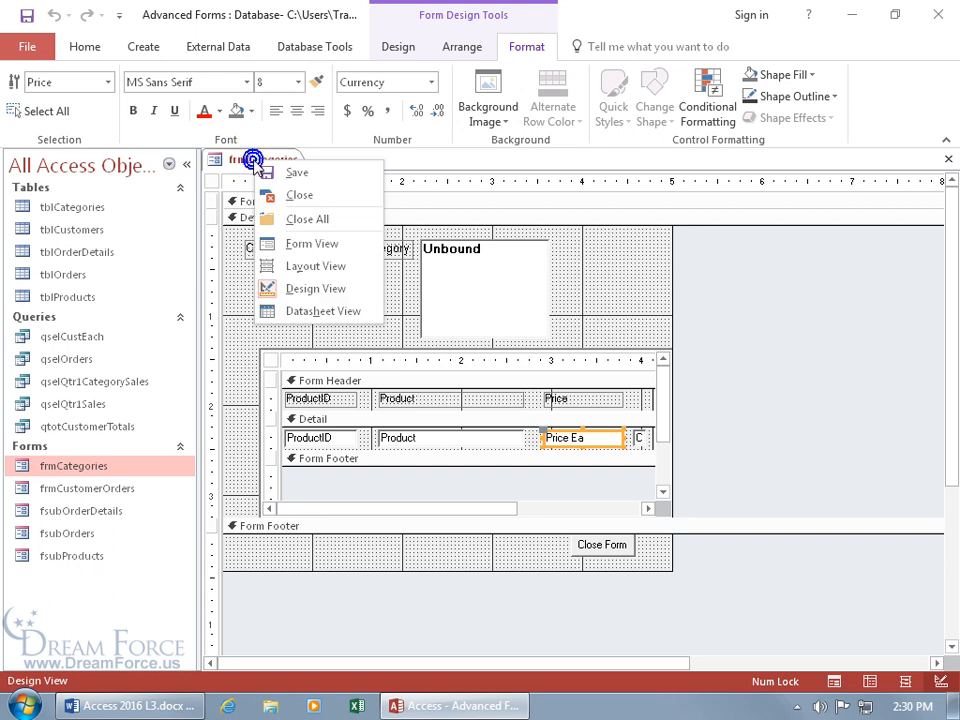
pyautogui.click(295, 241)
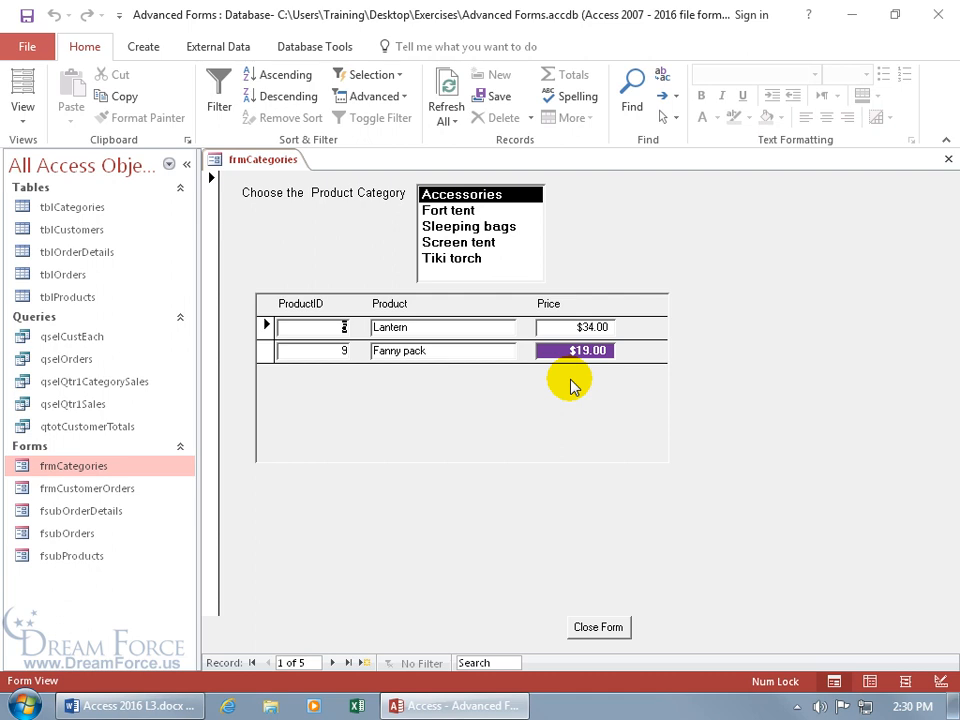
pyautogui.click(332, 662)
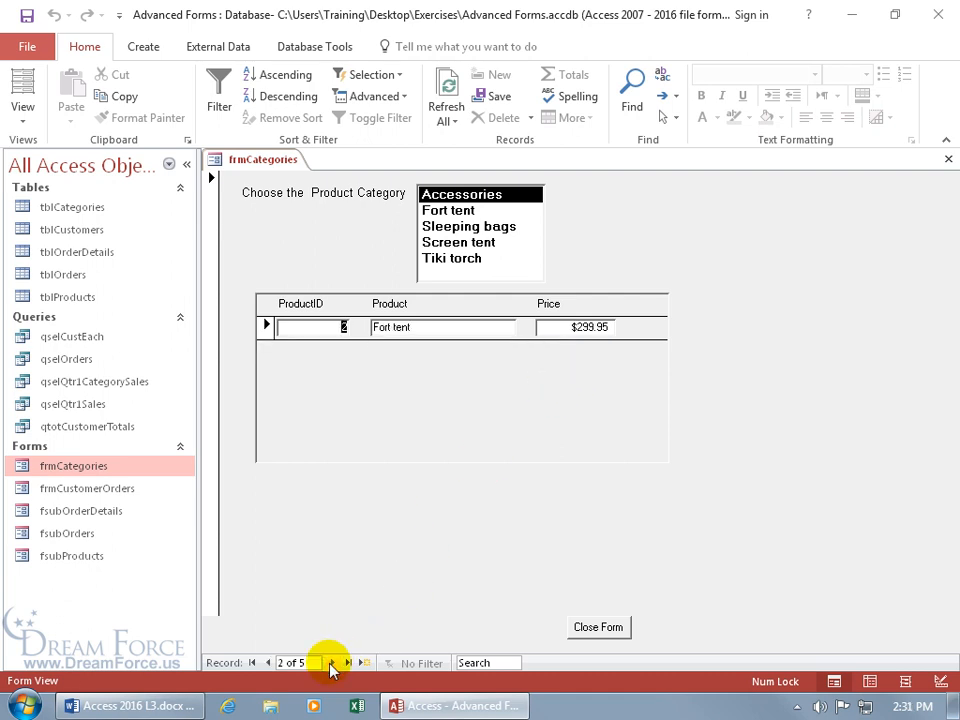
pyautogui.click(331, 663)
pyautogui.click(331, 663)
pyautogui.click(331, 663)
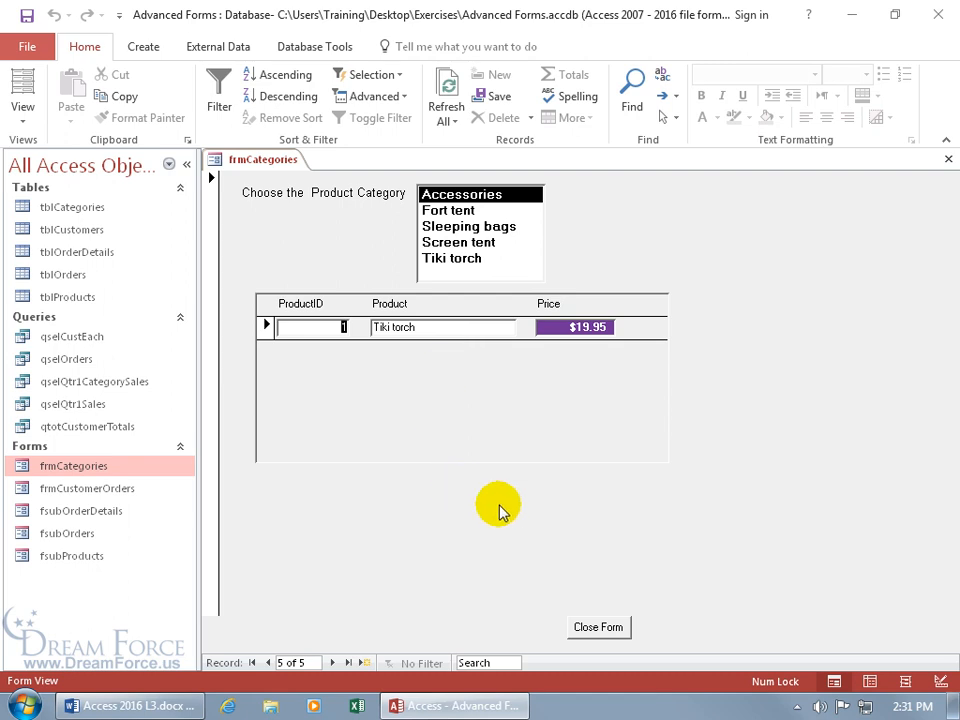
# Step: Return frmCategories to Design View and open the conditional formatting rules for the Product text box in the subform
pyautogui.rightClick(502, 508)
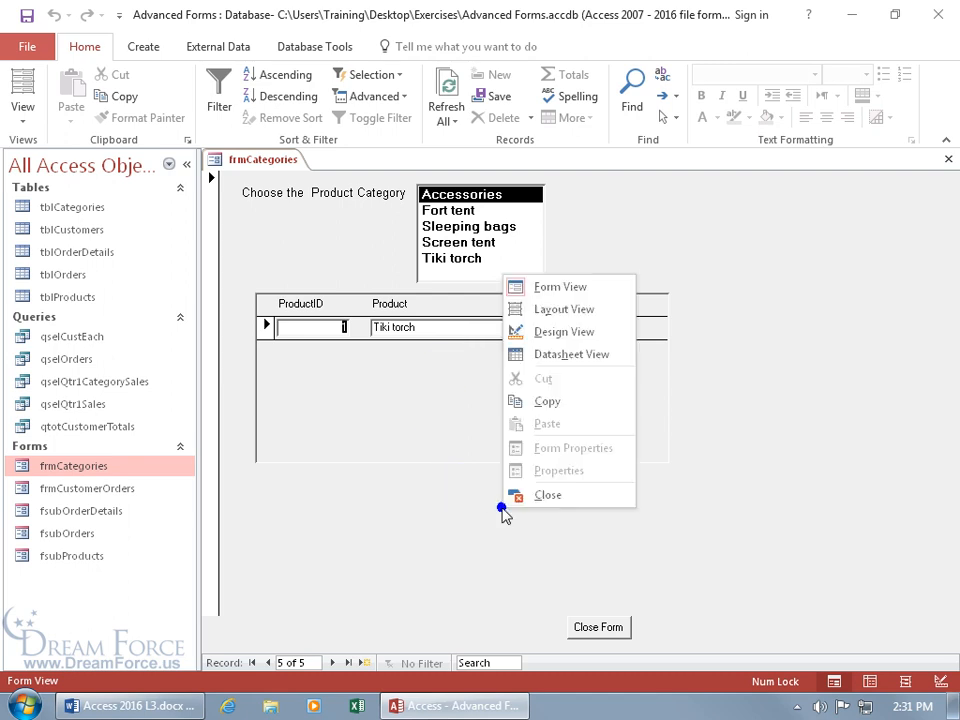
pyautogui.click(553, 332)
pyautogui.click(479, 434)
pyautogui.click(479, 433)
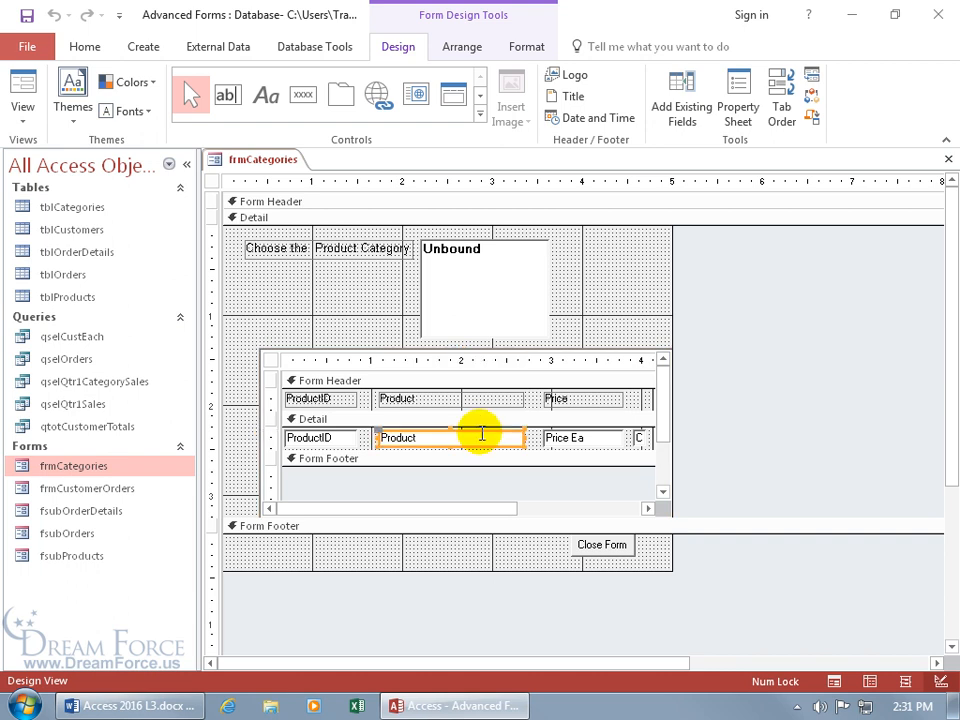
pyautogui.click(526, 47)
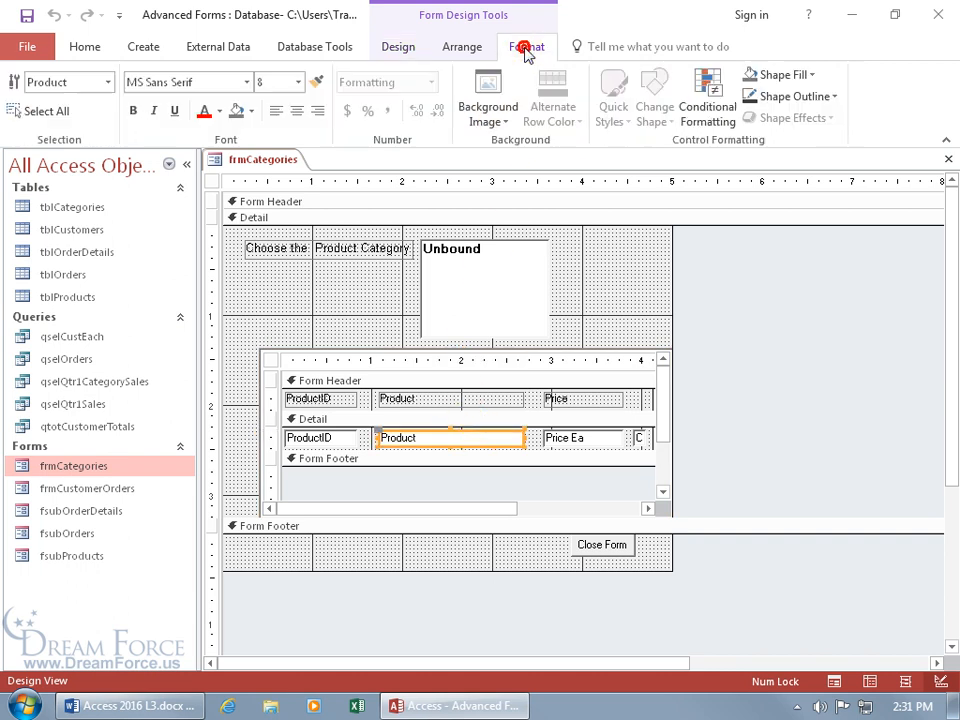
pyautogui.click(711, 116)
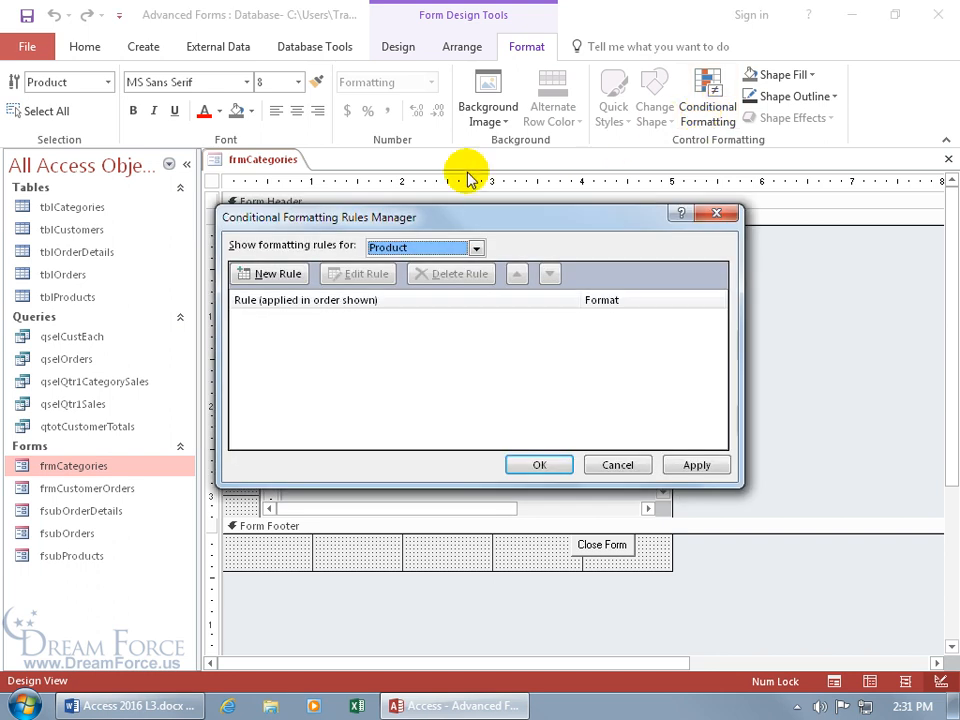
# Step: Create a new rule for Product based on the expression [Forms]![frmCategories]![fsubProducts]![Price ea]<=25
pyautogui.click(272, 274)
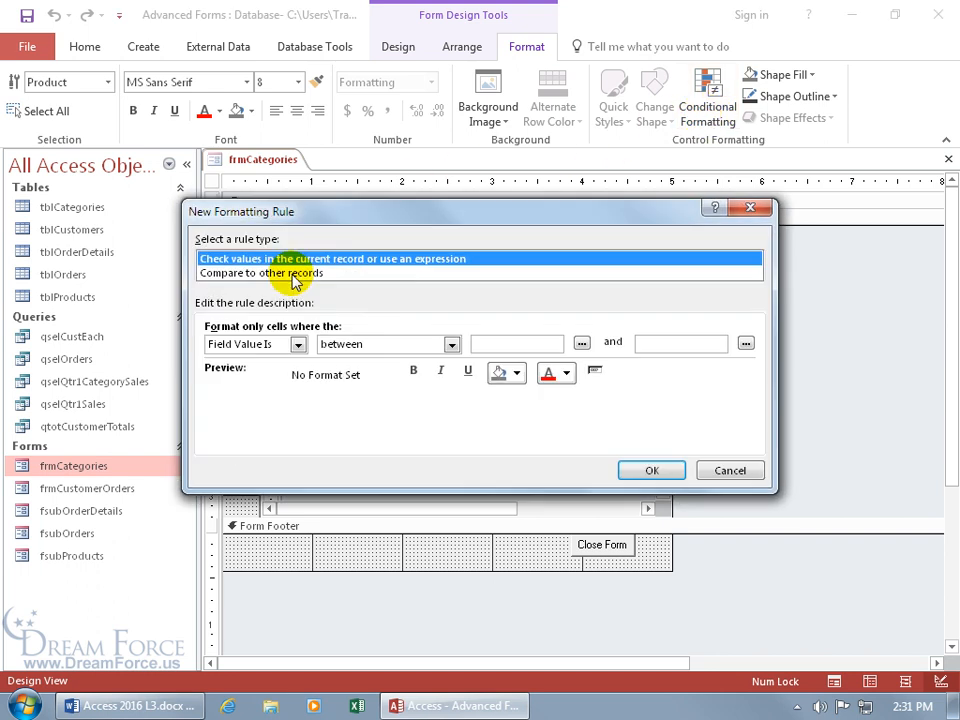
pyautogui.click(297, 345)
pyautogui.click(283, 375)
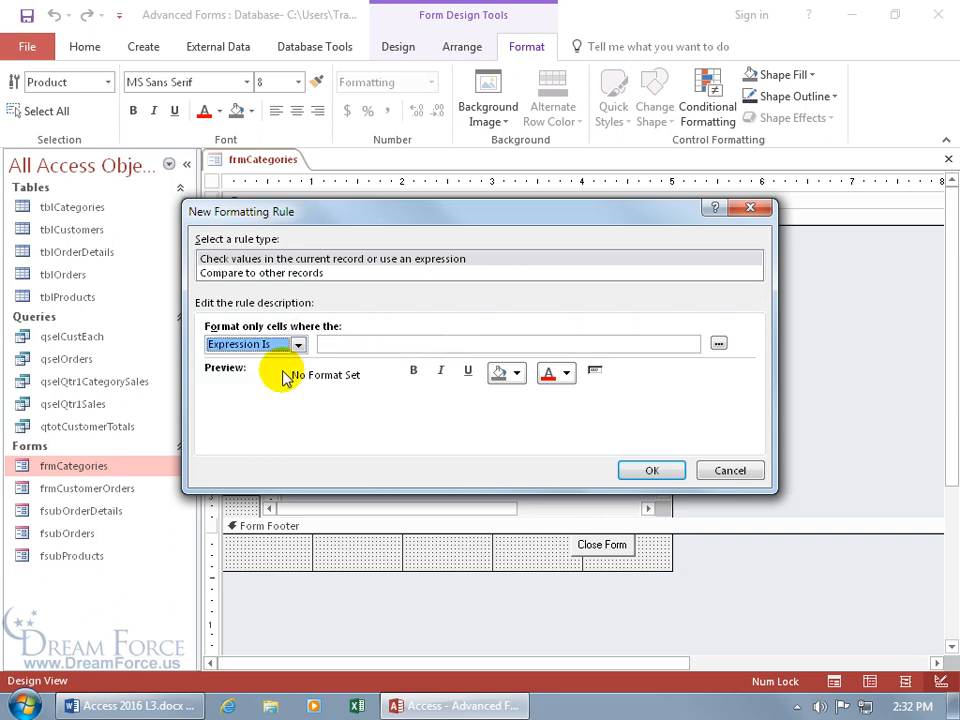
pyautogui.click(451, 345)
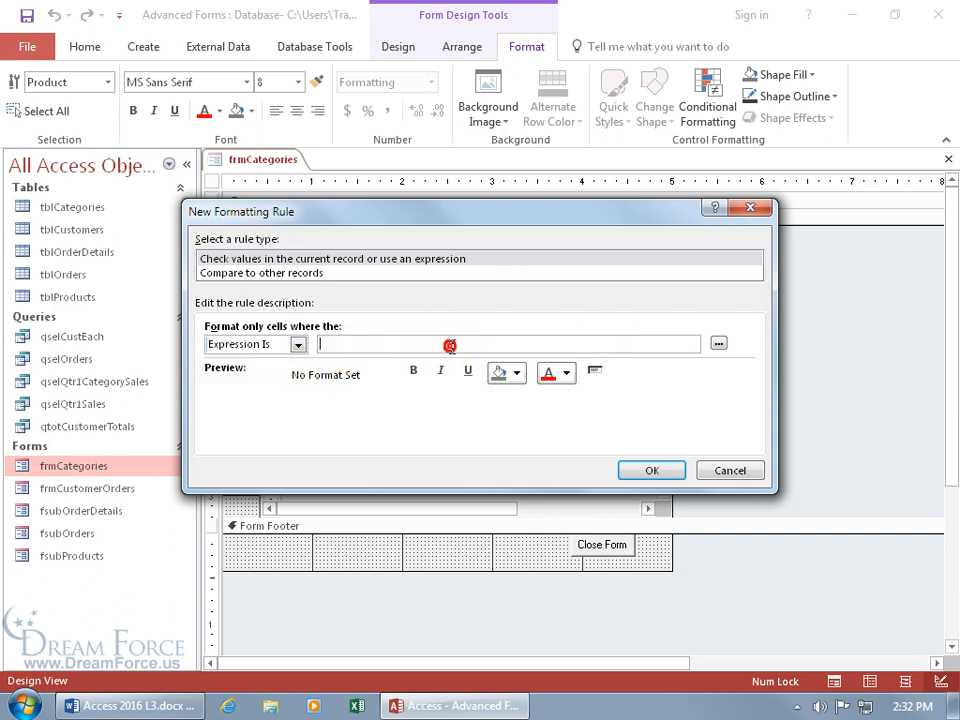
pyautogui.write('[Forms]![frmCategories]![fsubProducts]![Price ea]<=25')
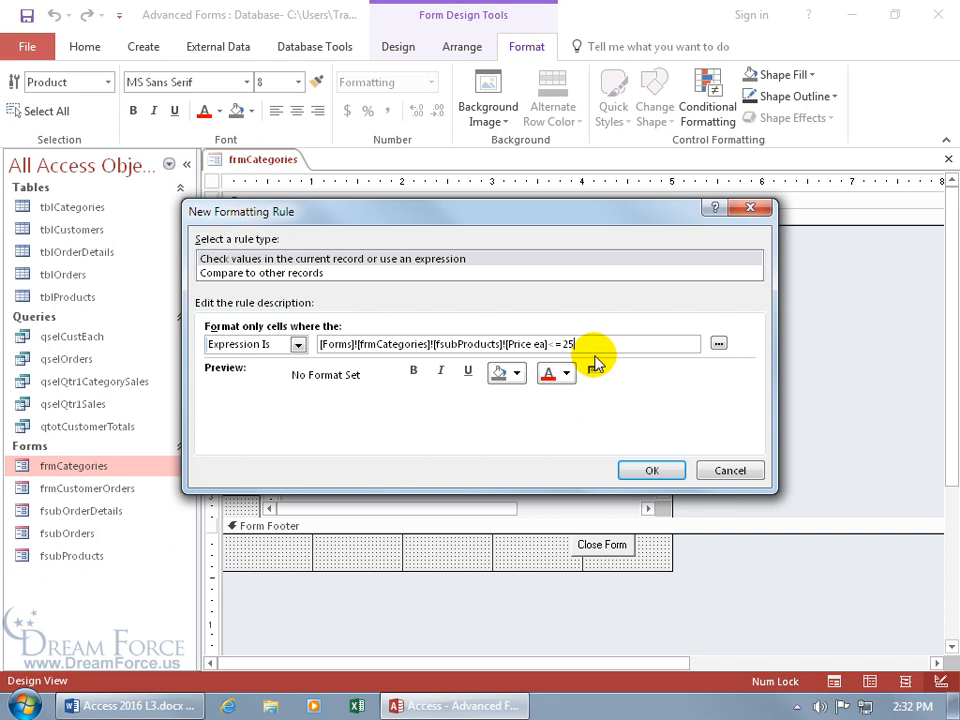
# Step: Give the Product rule bold white text on a light purple fill and apply it to the control
pyautogui.click(414, 371)
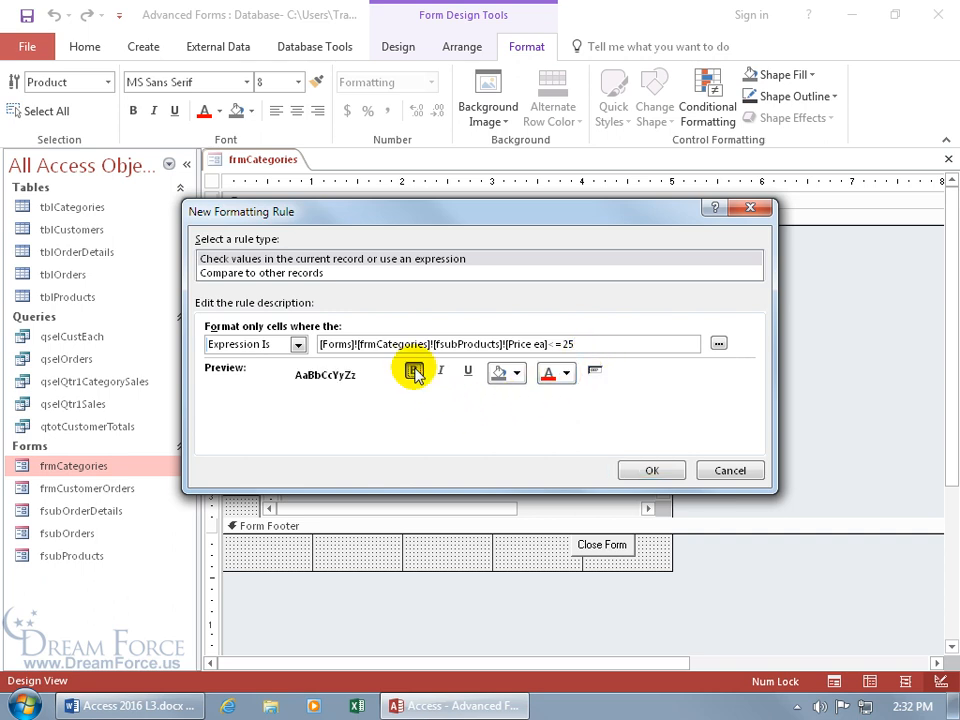
pyautogui.click(516, 373)
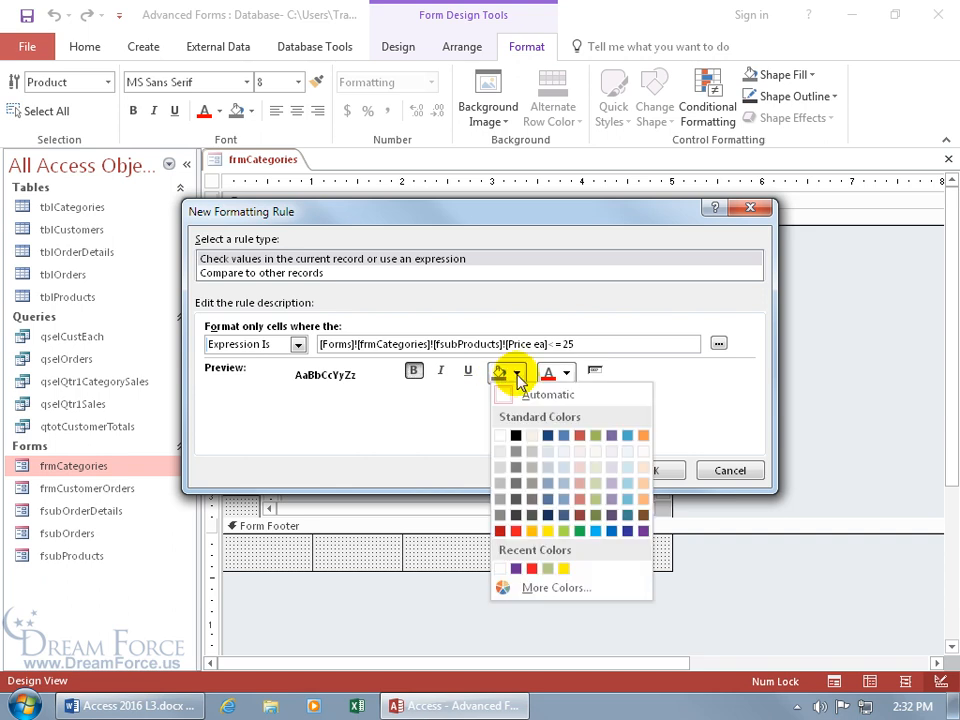
pyautogui.click(611, 483)
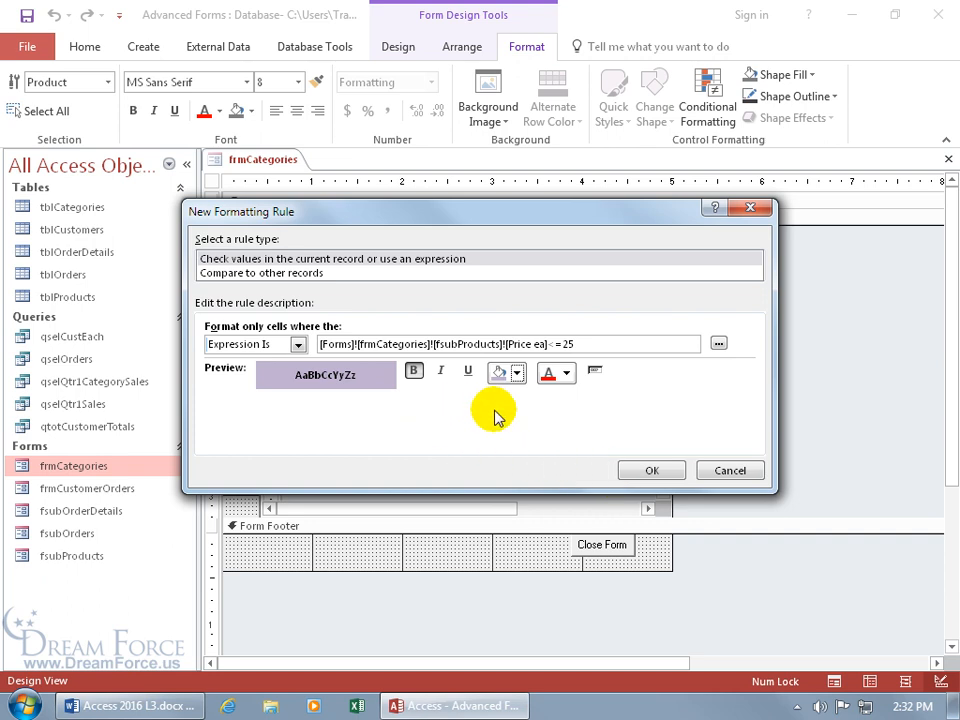
pyautogui.click(566, 374)
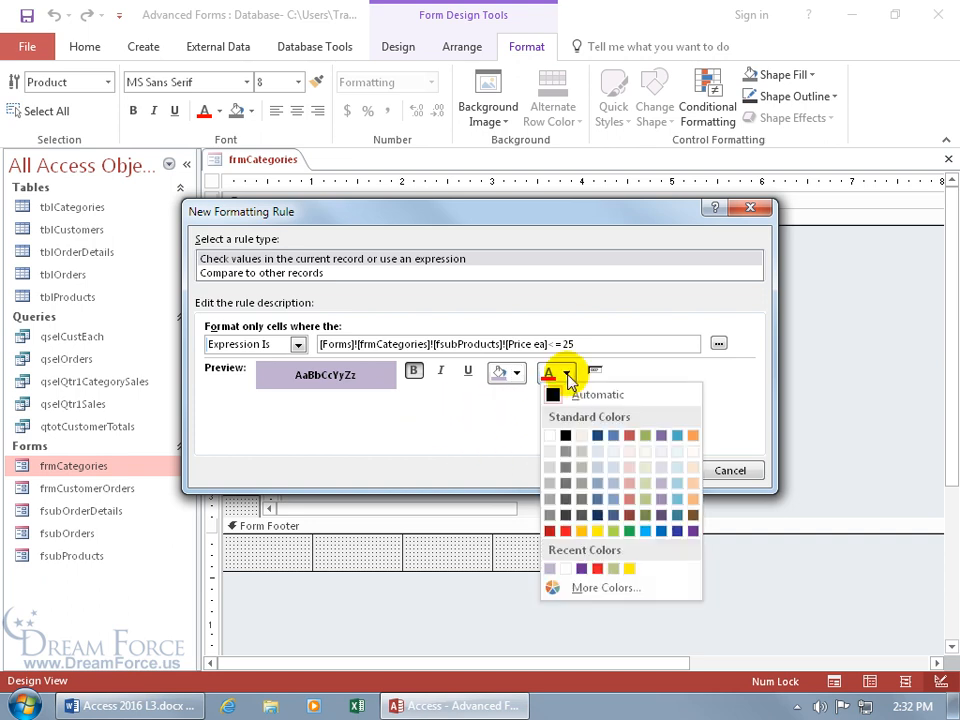
pyautogui.click(565, 531)
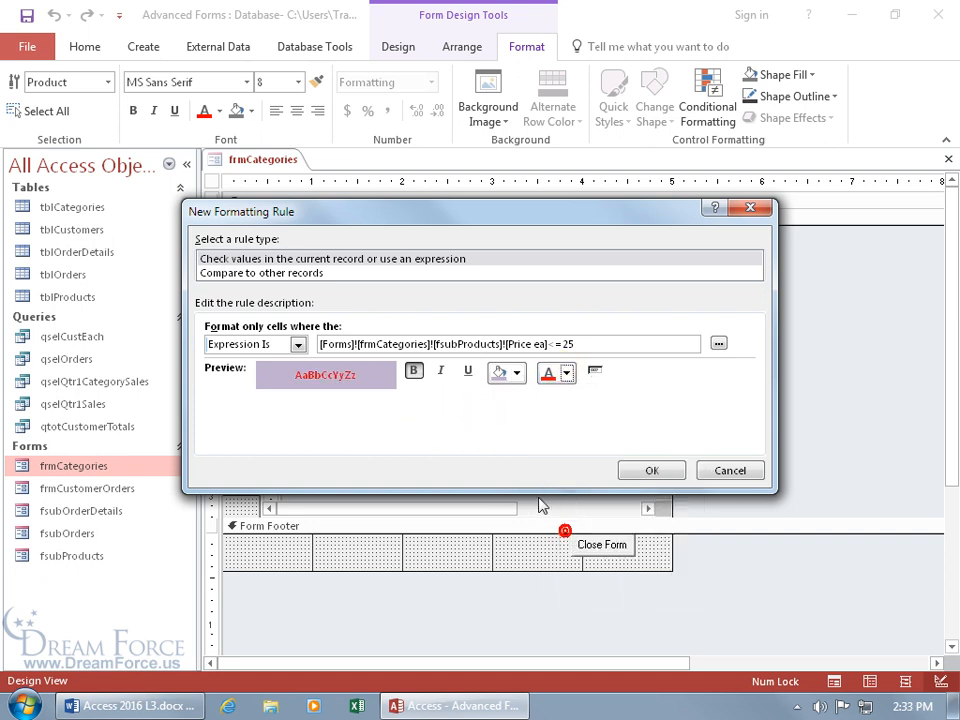
pyautogui.click(568, 377)
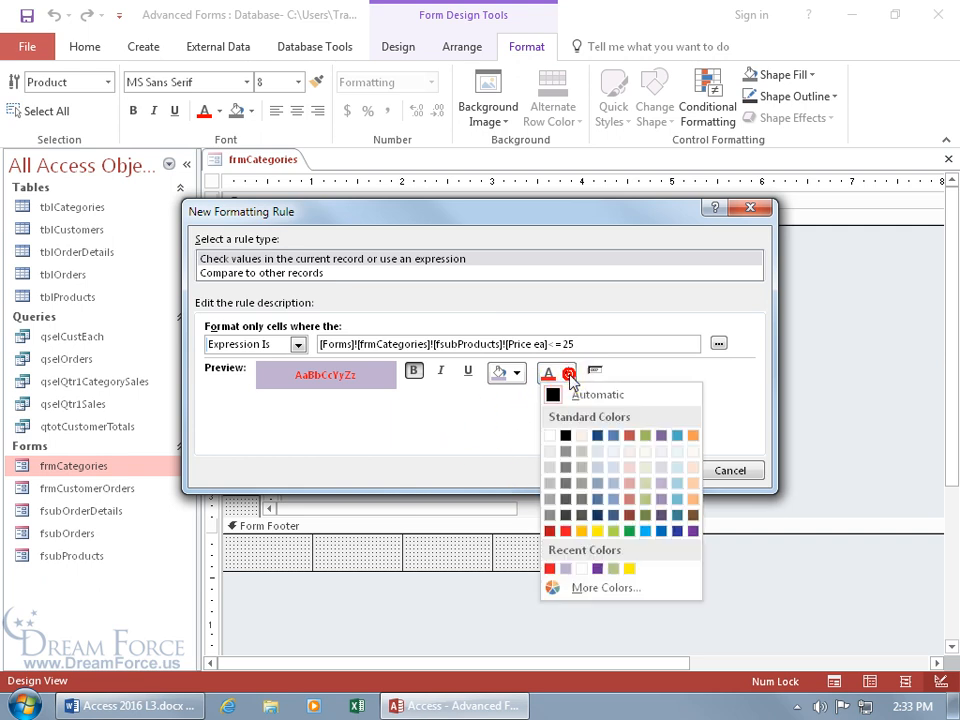
pyautogui.click(550, 436)
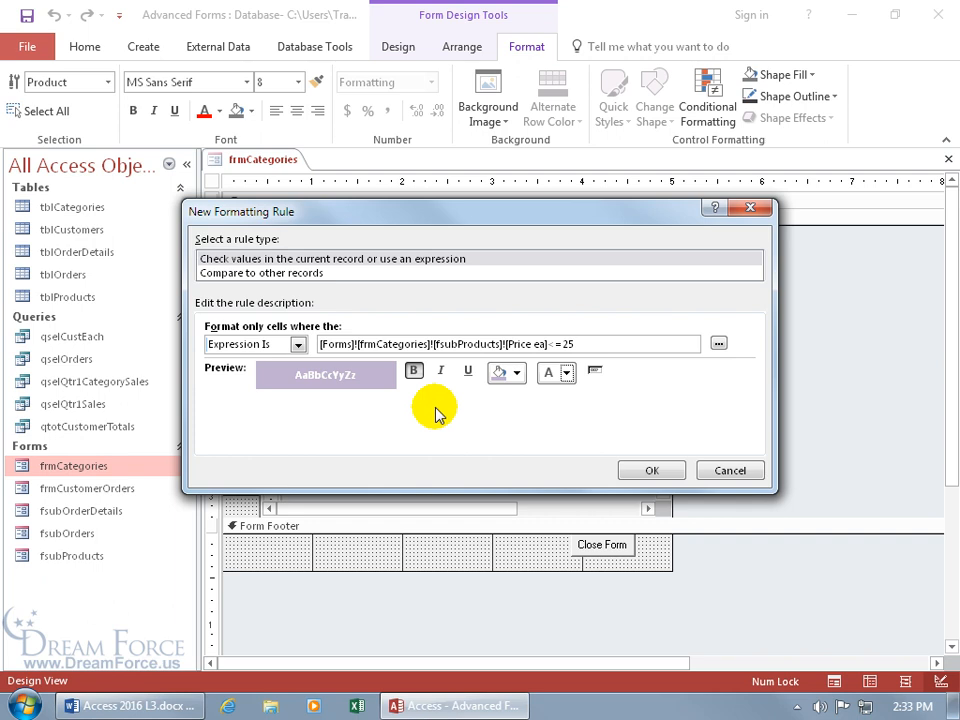
pyautogui.click(651, 470)
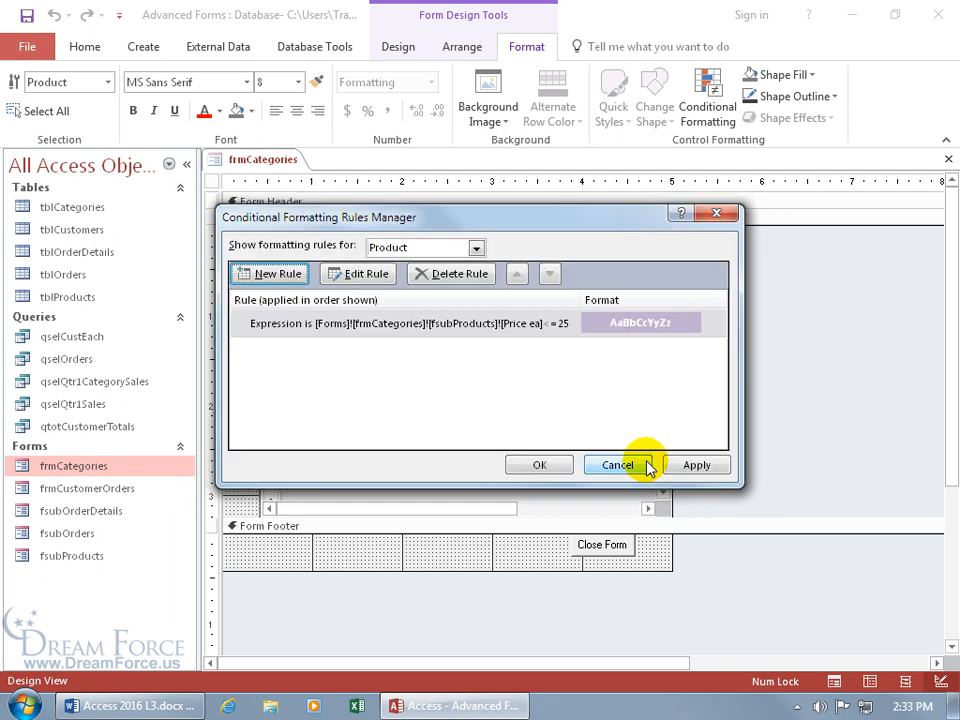
pyautogui.click(540, 466)
# Step: Show frmCategories in Form View and go back through the records to the first one to check the Product formatting
pyautogui.rightClick(255, 163)
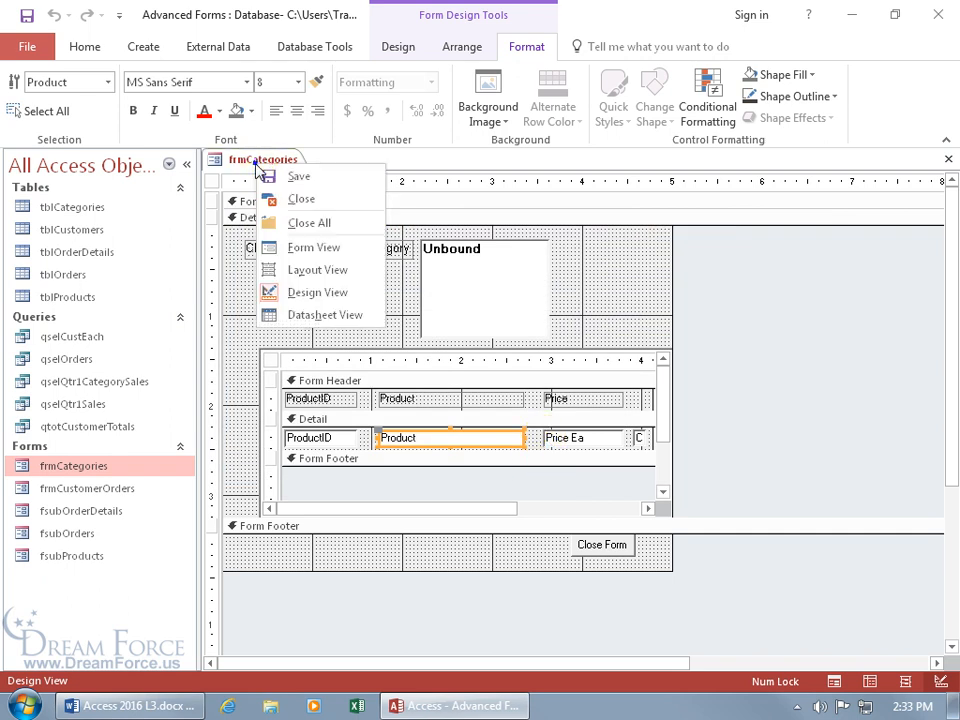
pyautogui.click(300, 247)
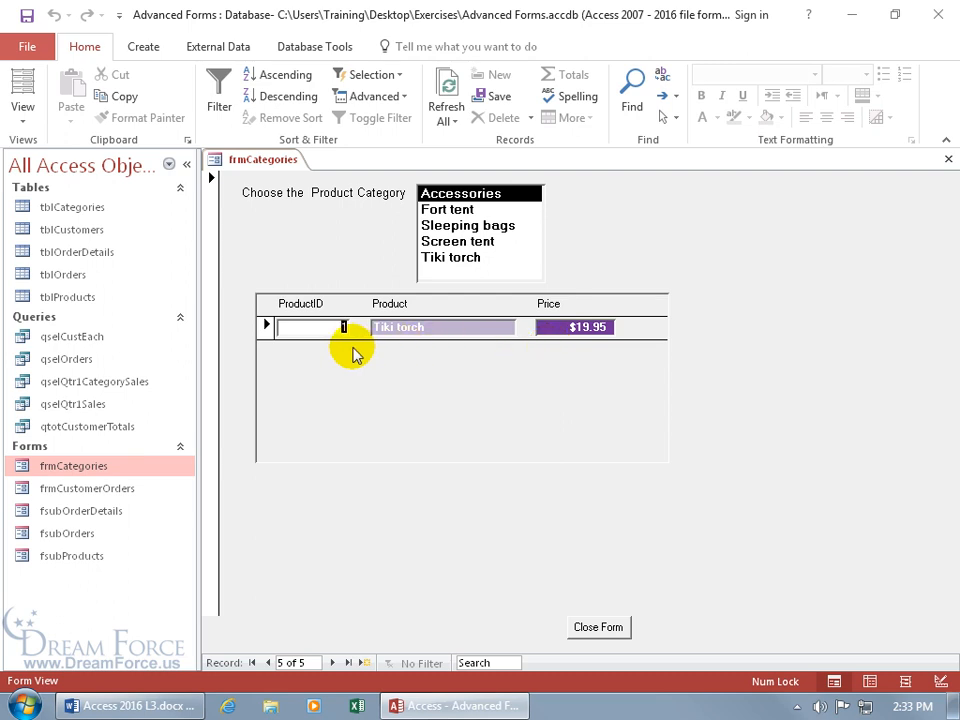
pyautogui.click(267, 663)
pyautogui.click(267, 663)
pyautogui.click(267, 663)
pyautogui.click(267, 663)
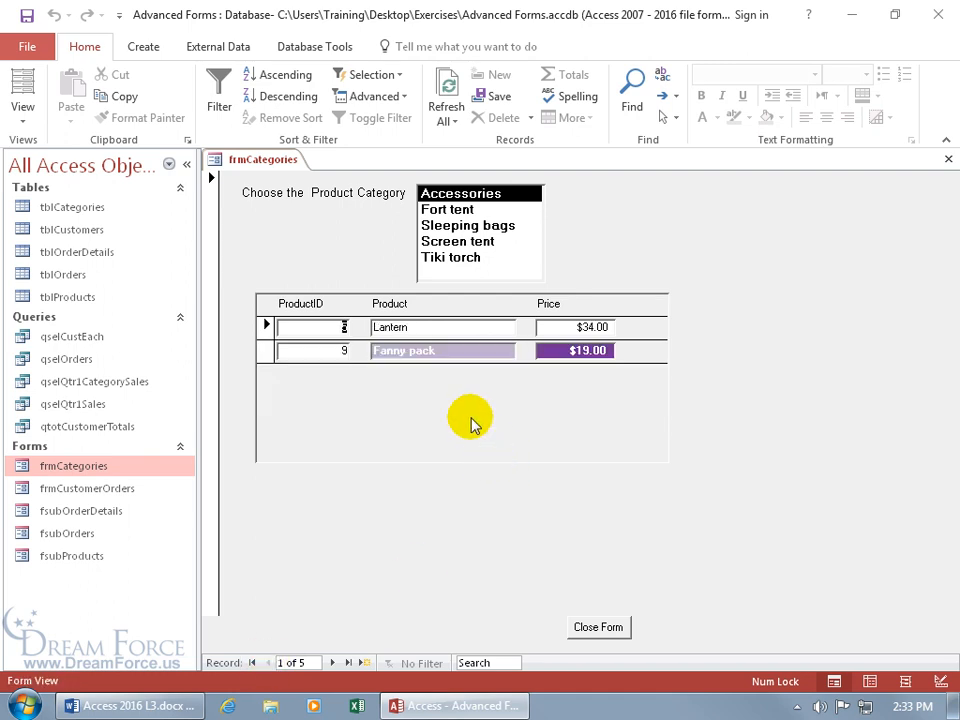
# Step: Return frmCategories to Design View and delete the conditional formatting rule of the subform's Price Ea text box
pyautogui.rightClick(649, 227)
pyautogui.click(688, 285)
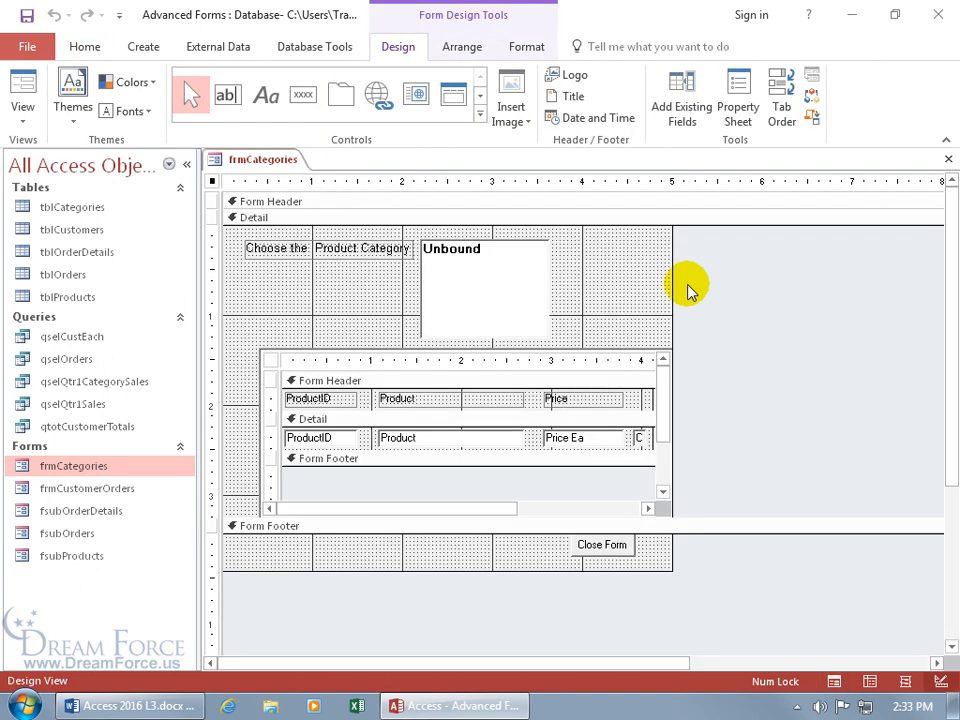
pyautogui.click(553, 433)
pyautogui.click(553, 433)
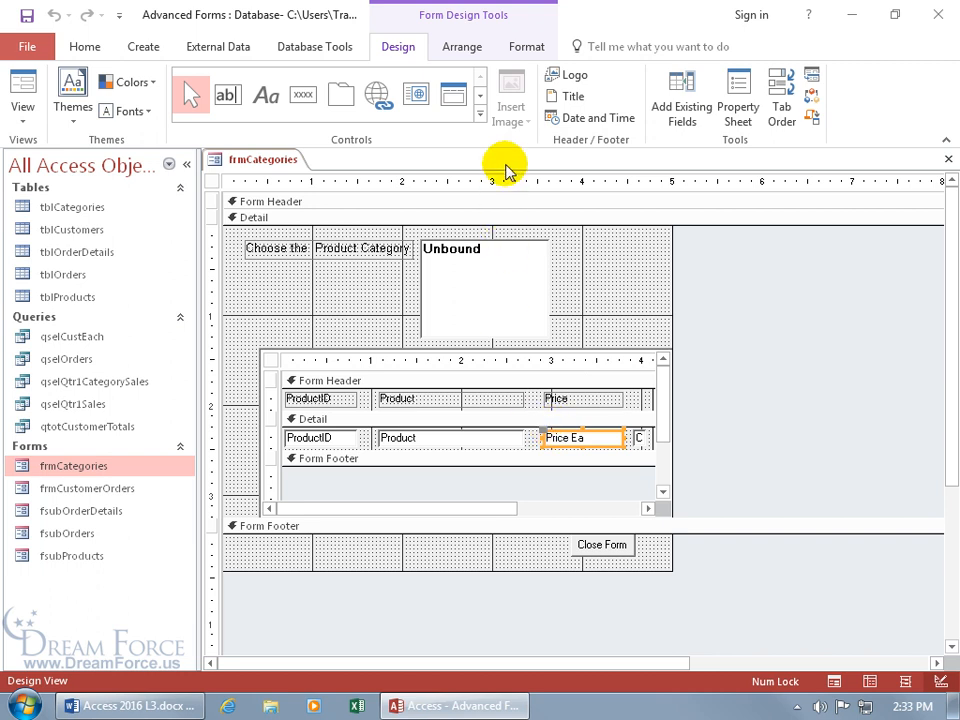
pyautogui.click(527, 46)
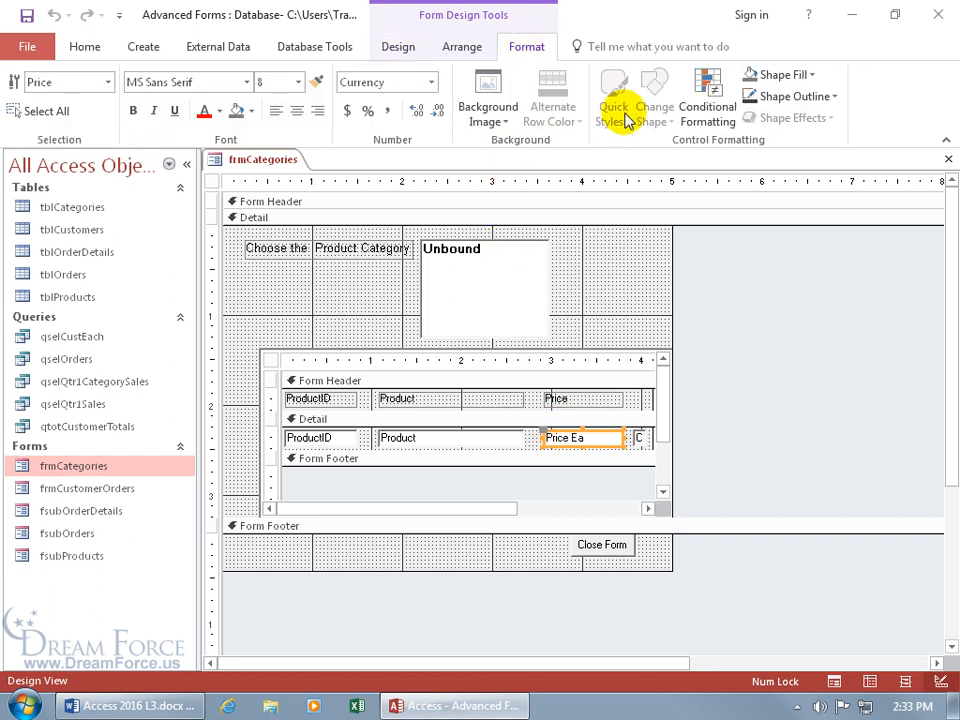
pyautogui.click(707, 114)
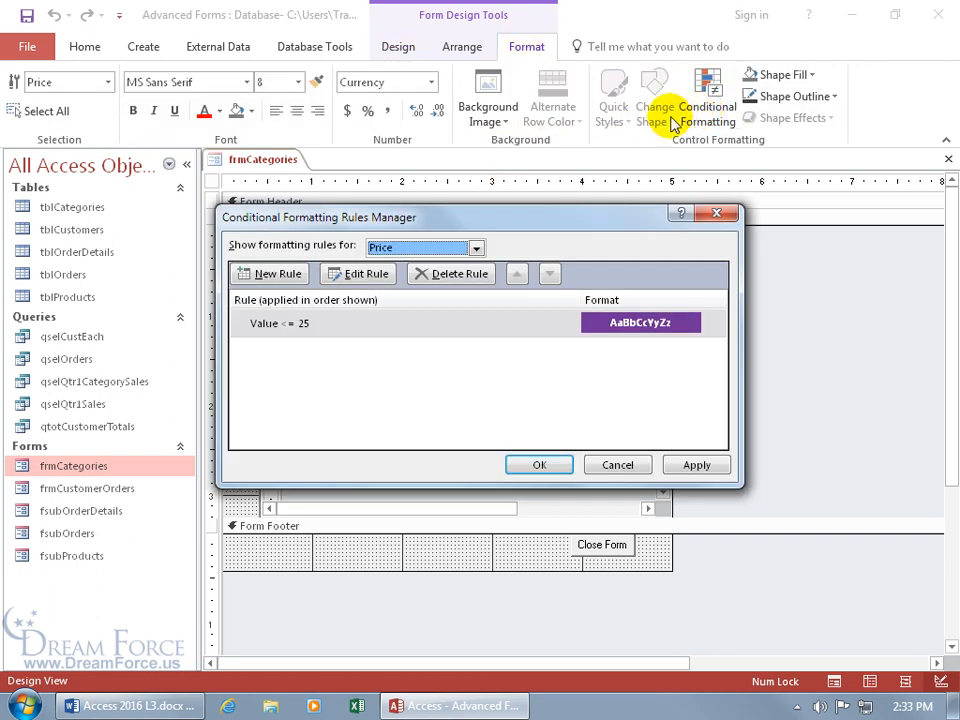
pyautogui.click(444, 273)
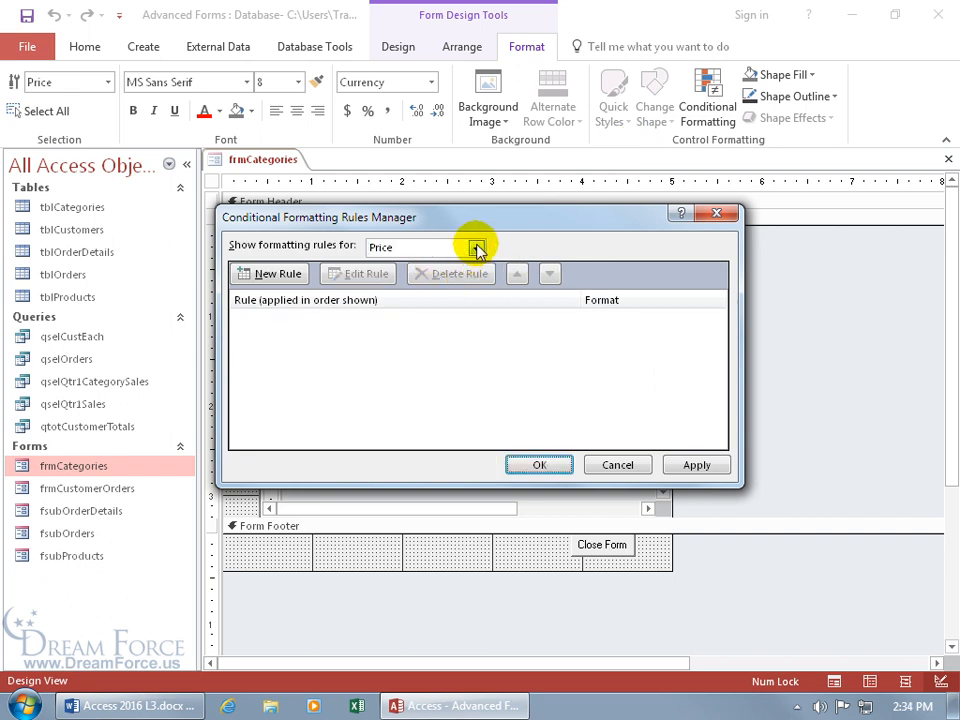
# Step: Apply the Price change, delete the conditional formatting rule for Product as well, and show frmCategories in Form View
pyautogui.click(476, 247)
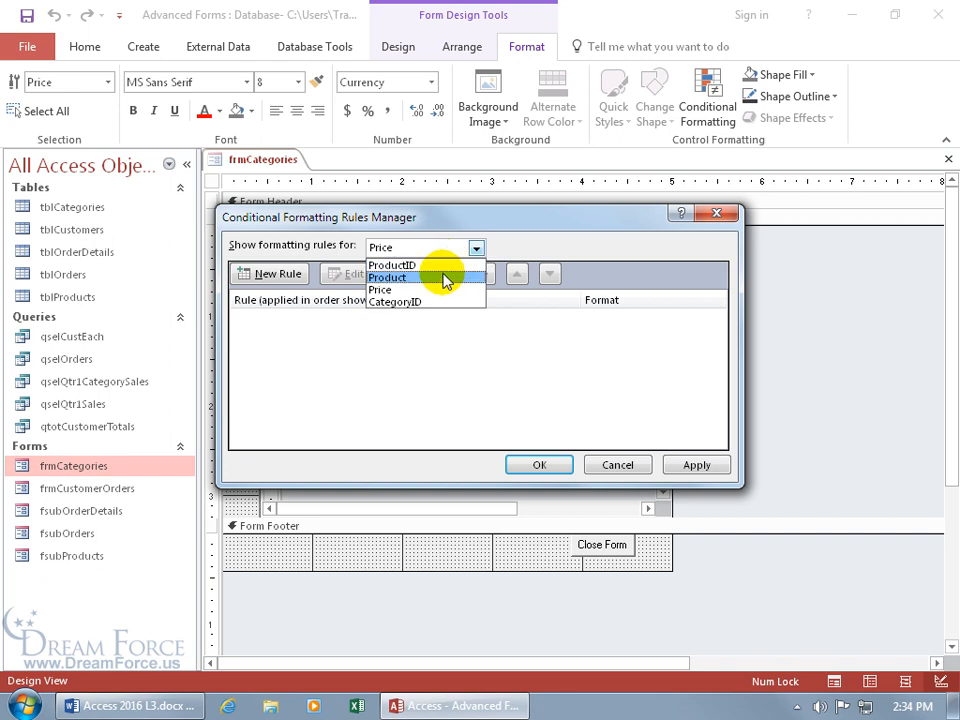
pyautogui.click(443, 279)
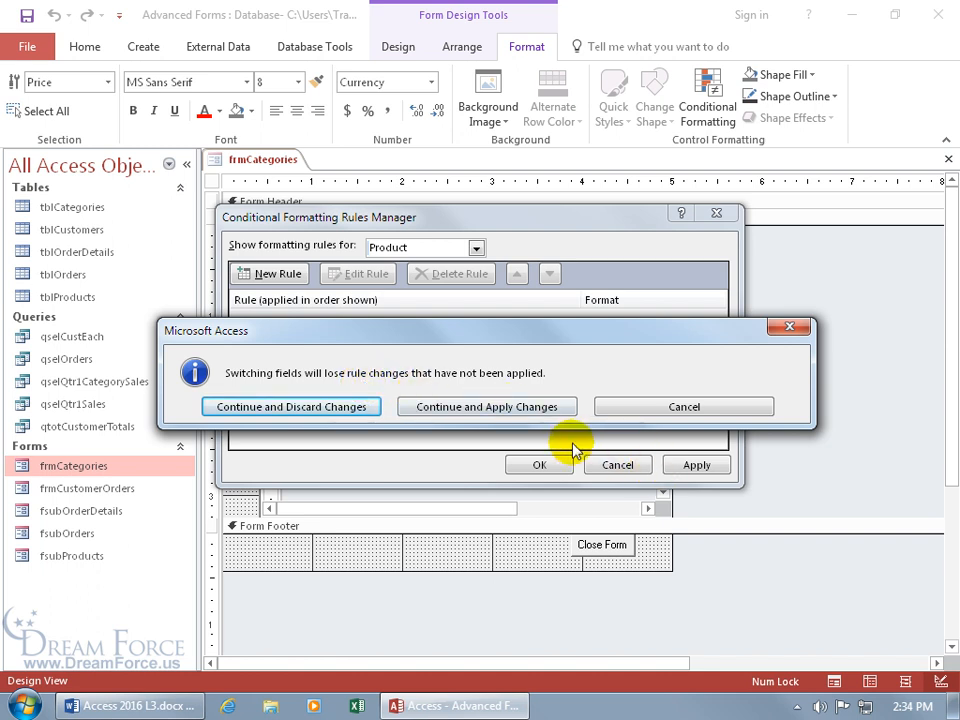
pyautogui.click(490, 407)
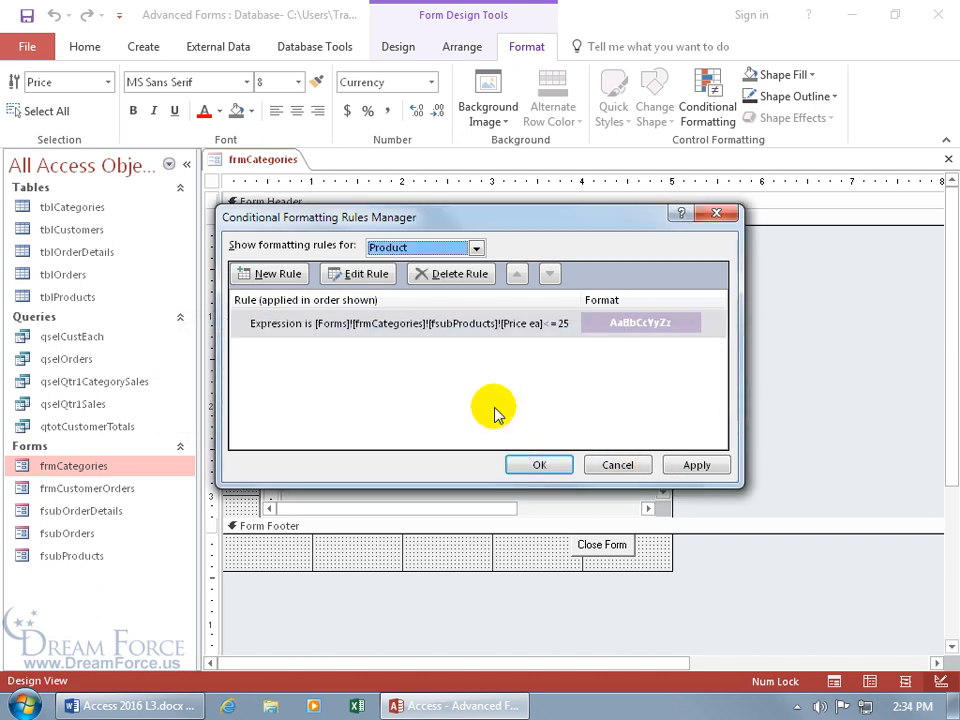
pyautogui.click(459, 276)
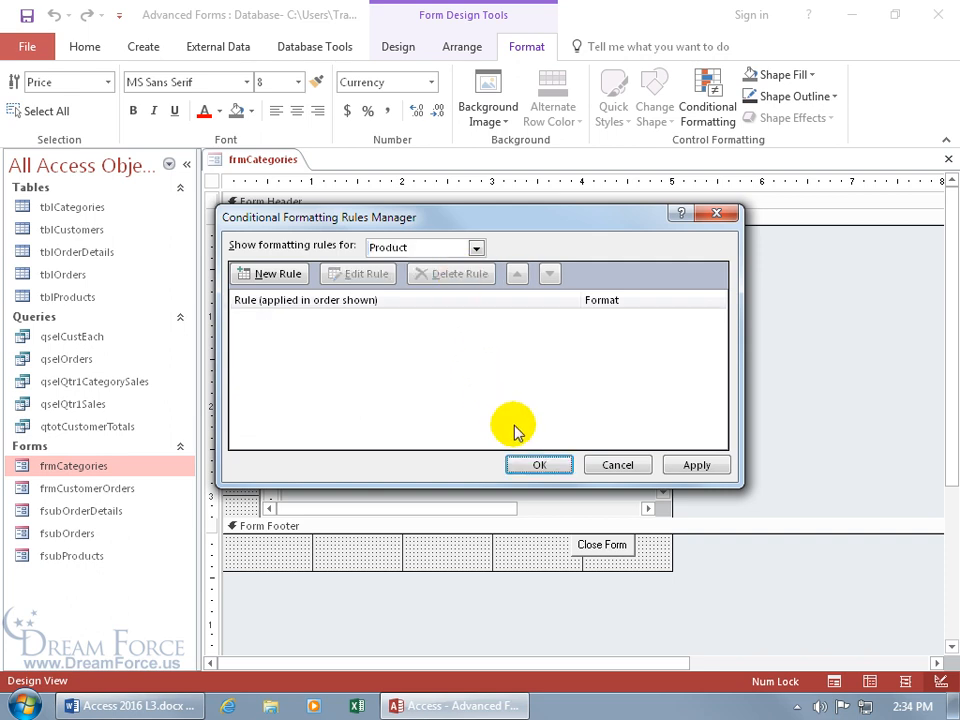
pyautogui.click(533, 465)
pyautogui.rightClick(284, 165)
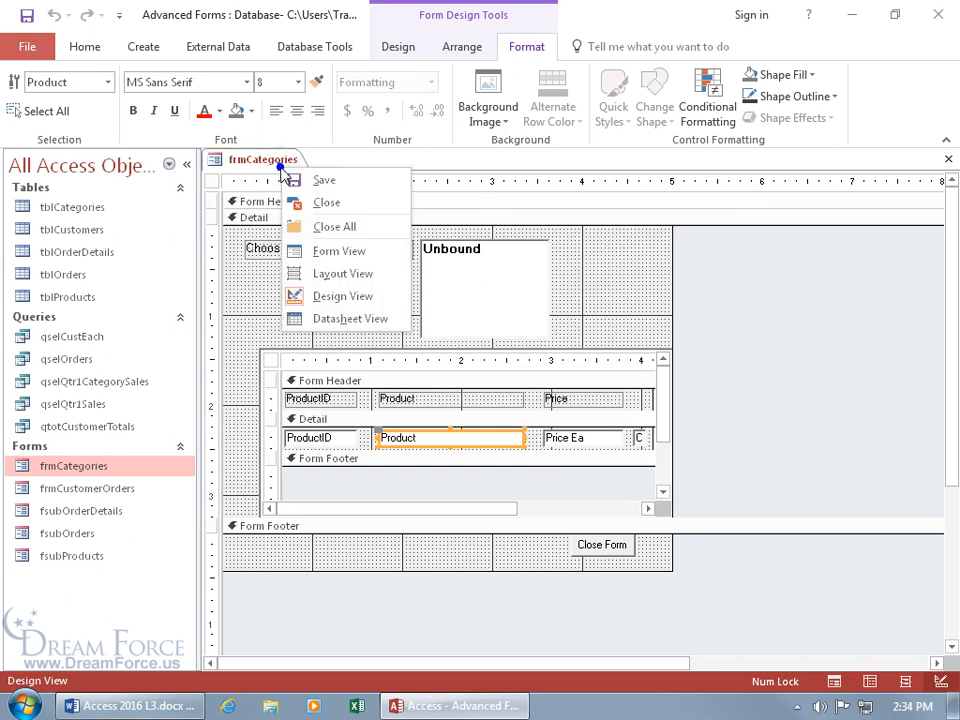
pyautogui.click(321, 252)
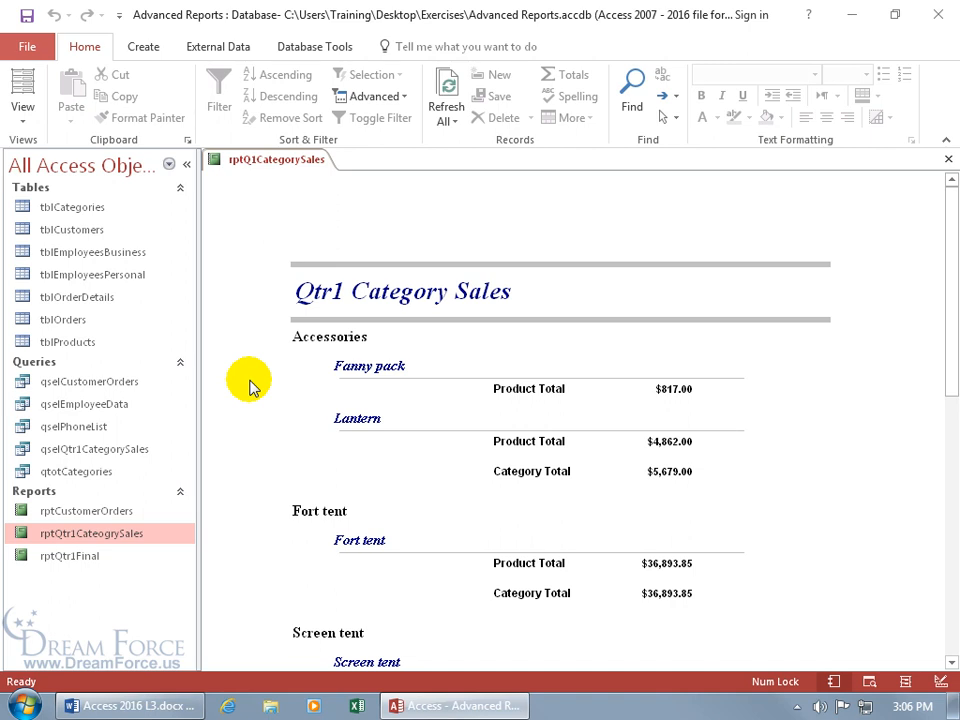
# Step: Check the data of the qtotCategories query, close it and switch the Qtr1 Category Sales report to Design View
pyautogui.doubleClick(100, 475)
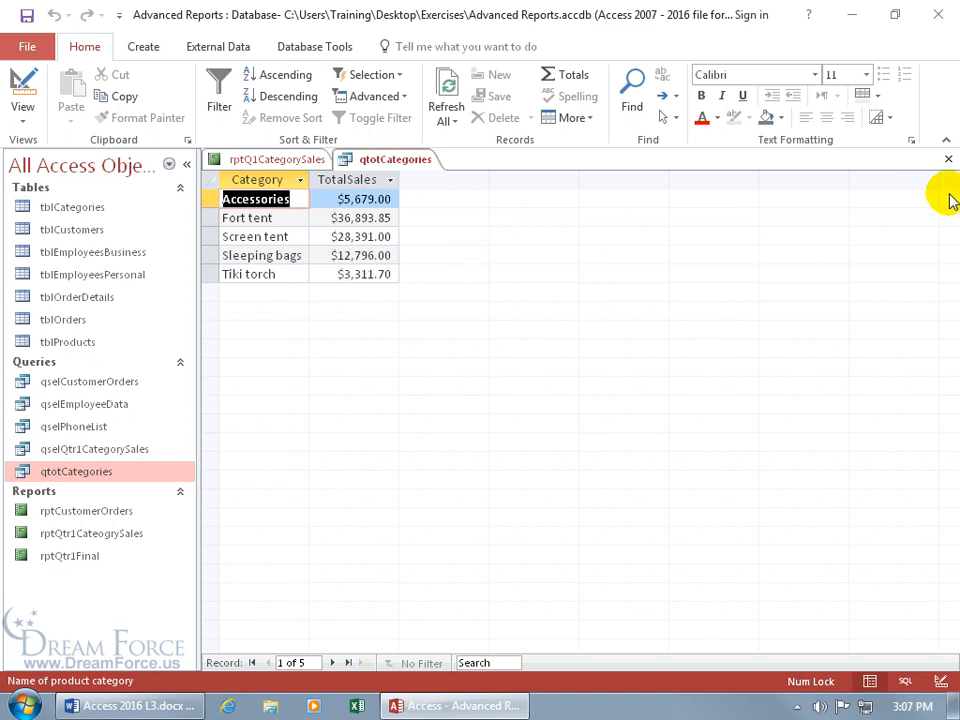
pyautogui.click(948, 159)
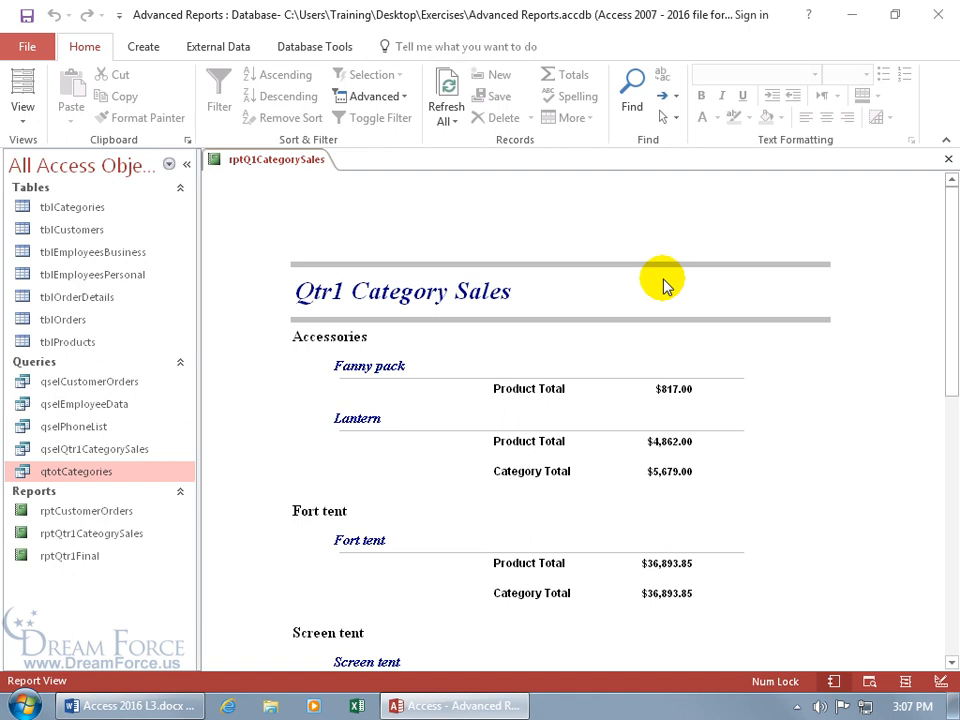
pyautogui.rightClick(579, 204)
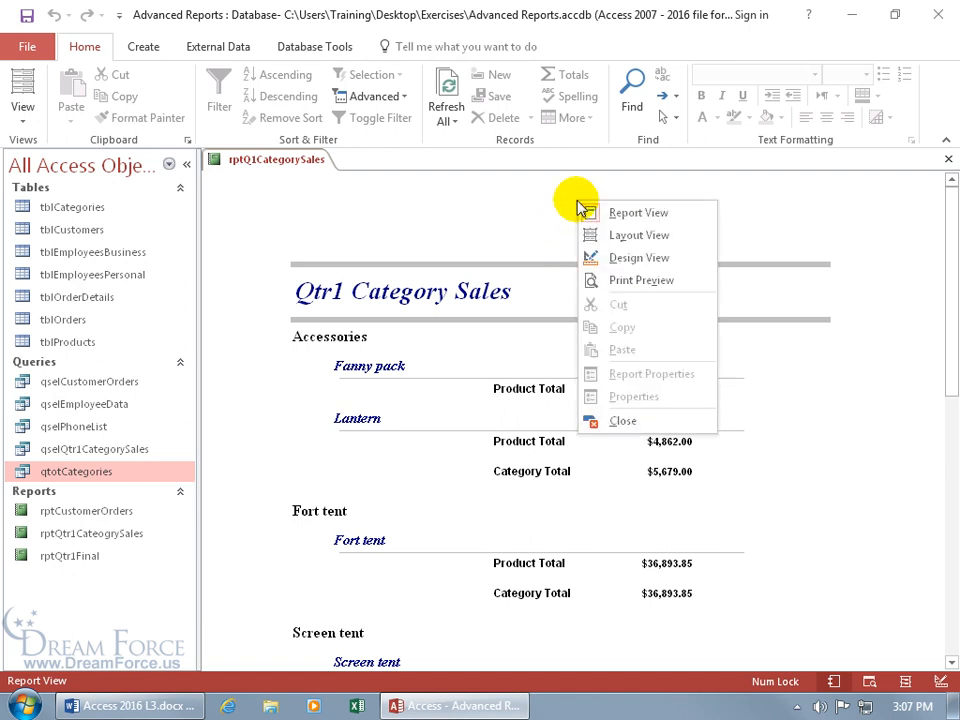
pyautogui.click(600, 257)
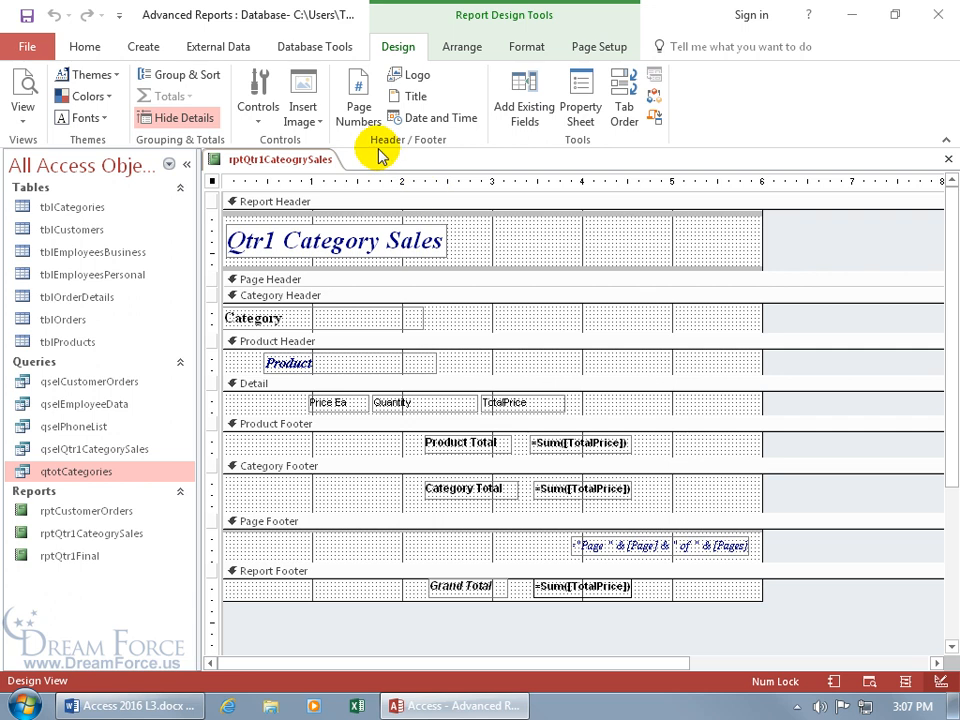
# Step: Place a chart below the Grand Total in the Report Footer, using the Category and TotalSales fields of the qtotCategories query
pyautogui.click(256, 116)
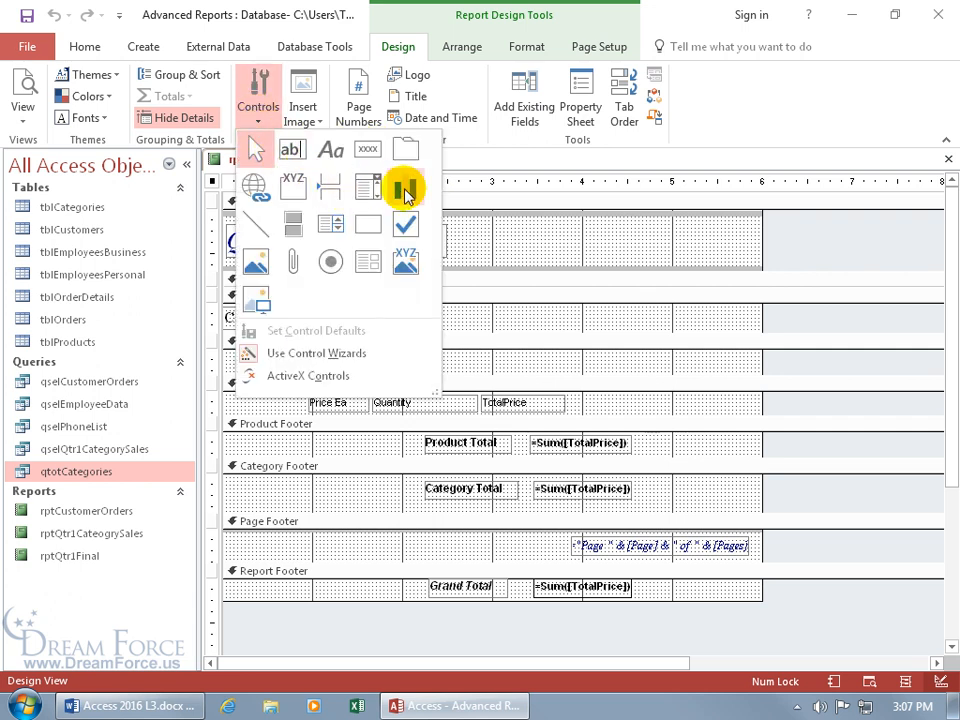
pyautogui.click(405, 190)
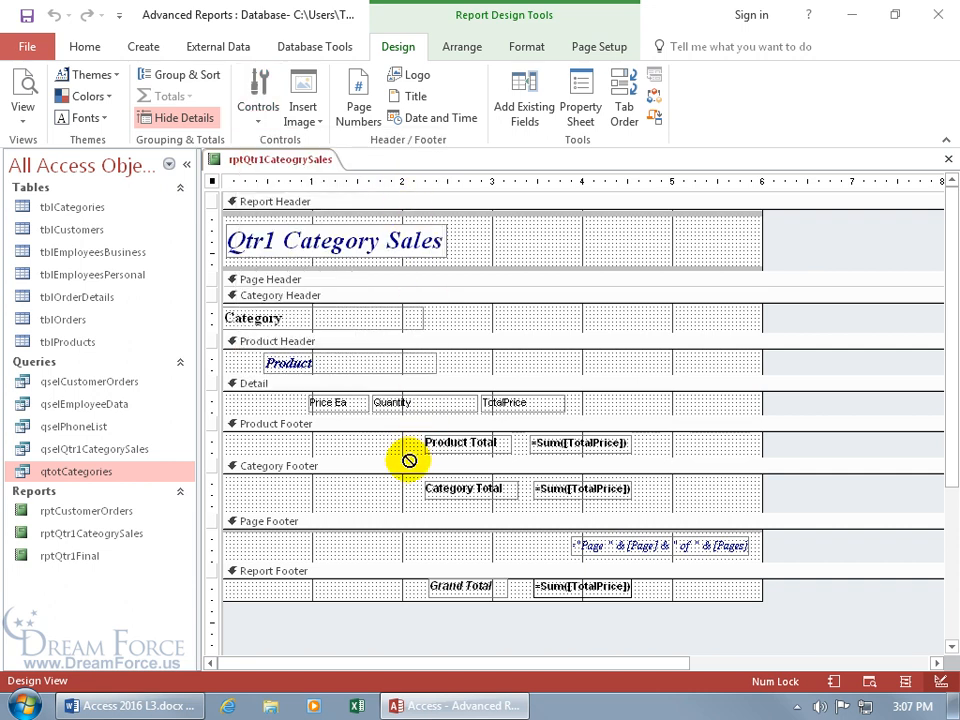
pyautogui.click(395, 594)
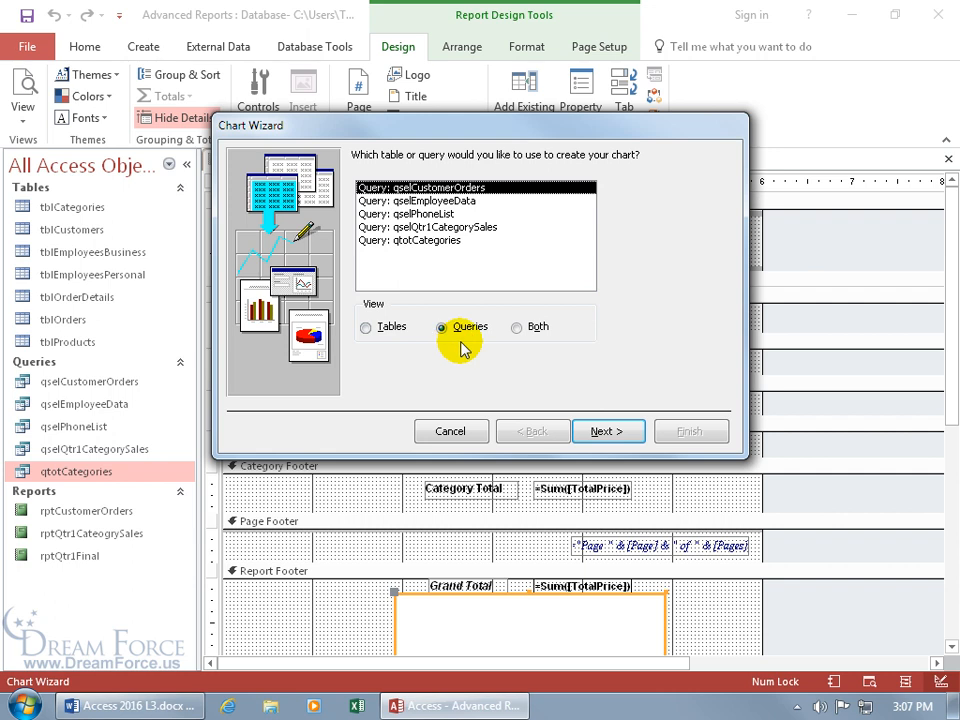
pyautogui.doubleClick(428, 241)
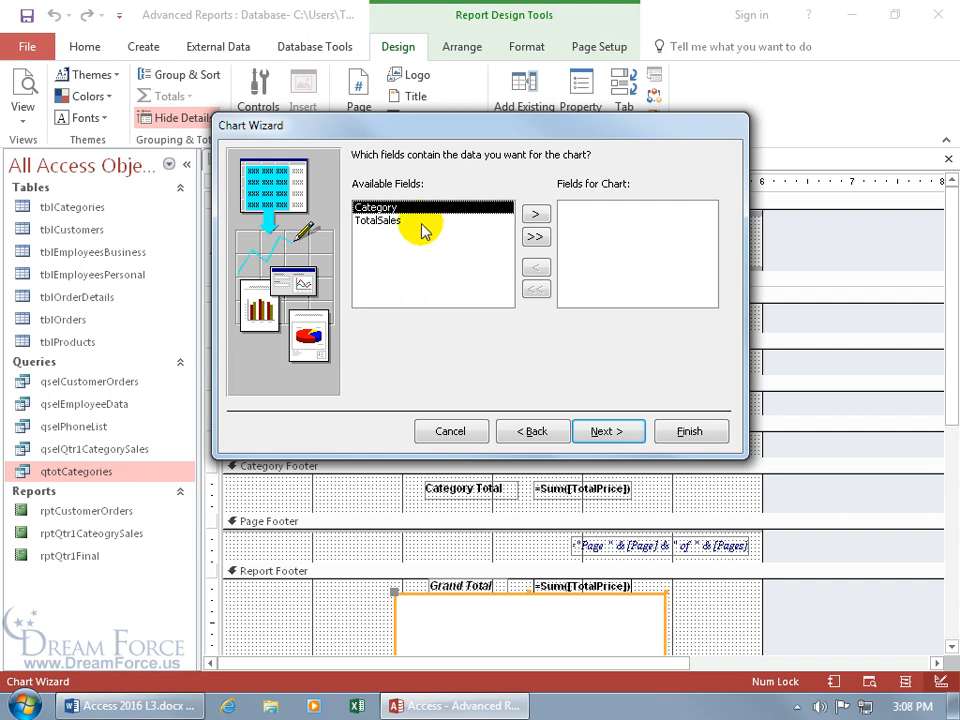
pyautogui.click(535, 236)
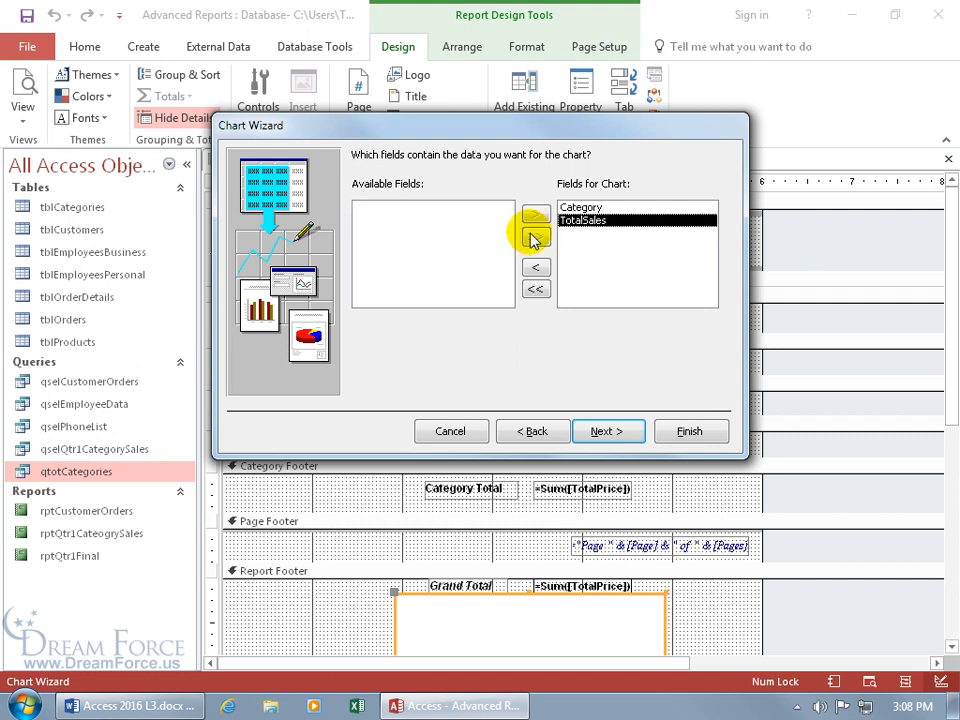
pyautogui.click(594, 431)
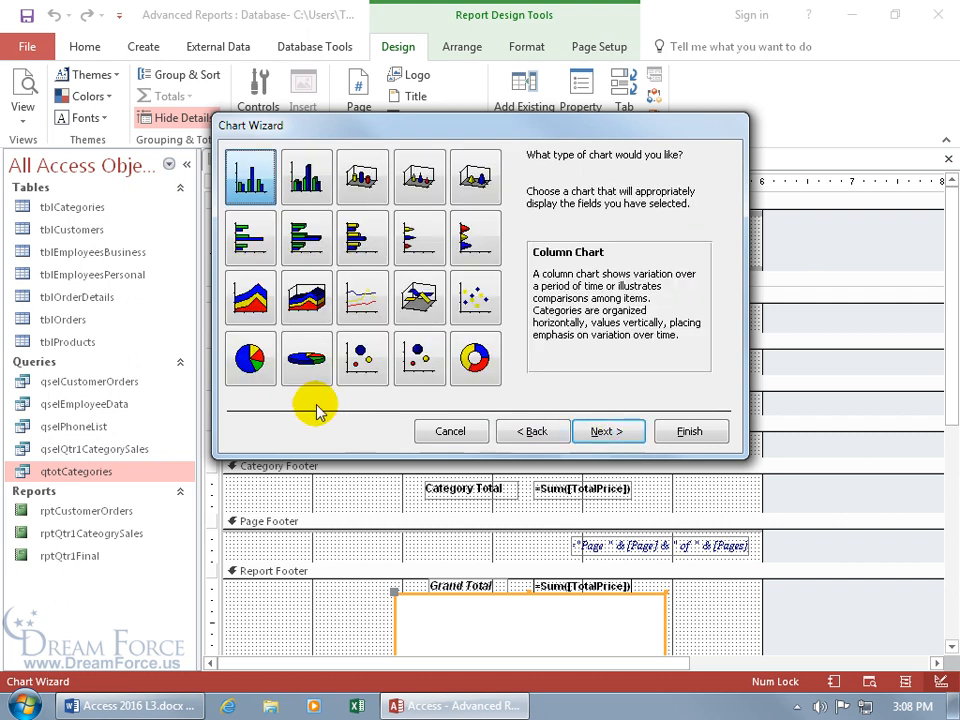
# Step: Choose the Pie Chart type and preview it with Category as the slices and the sum of TotalSales as the data
pyautogui.click(250, 357)
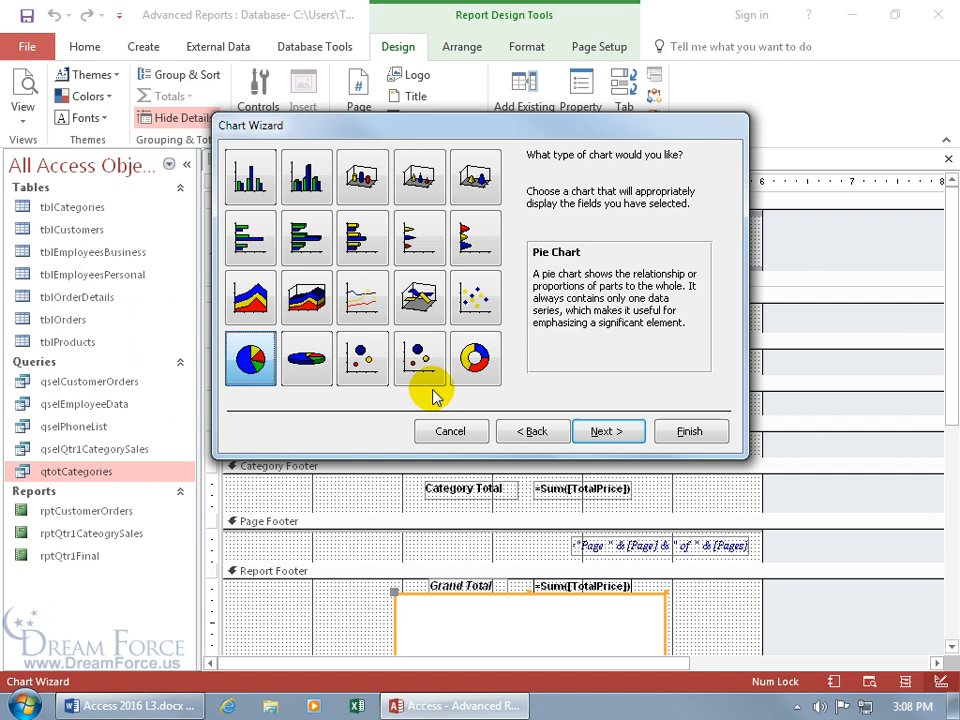
pyautogui.click(605, 431)
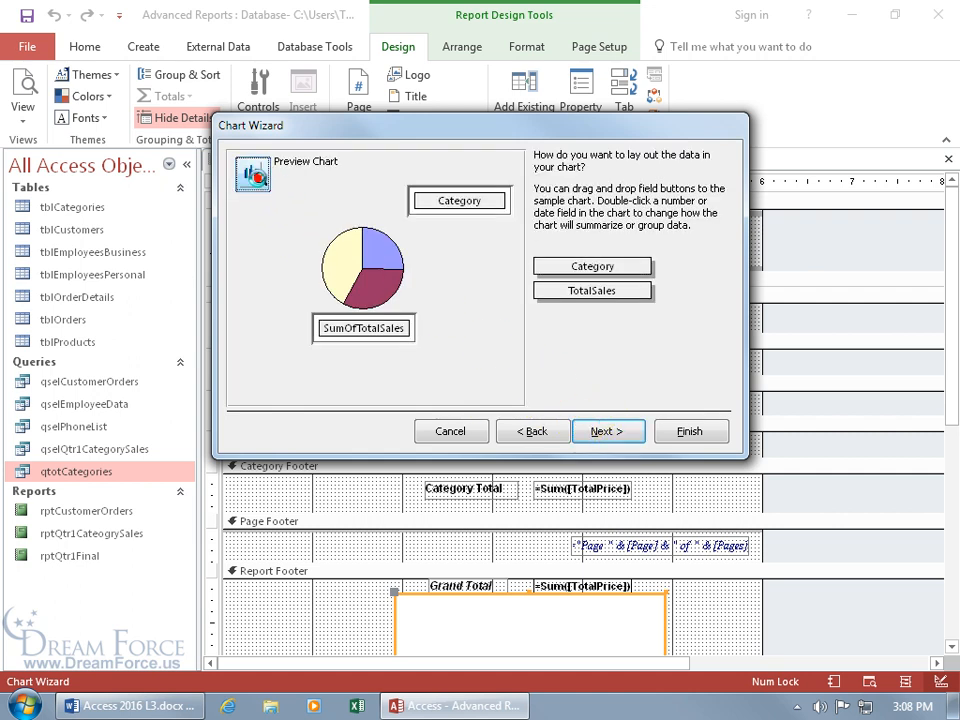
pyautogui.click(253, 174)
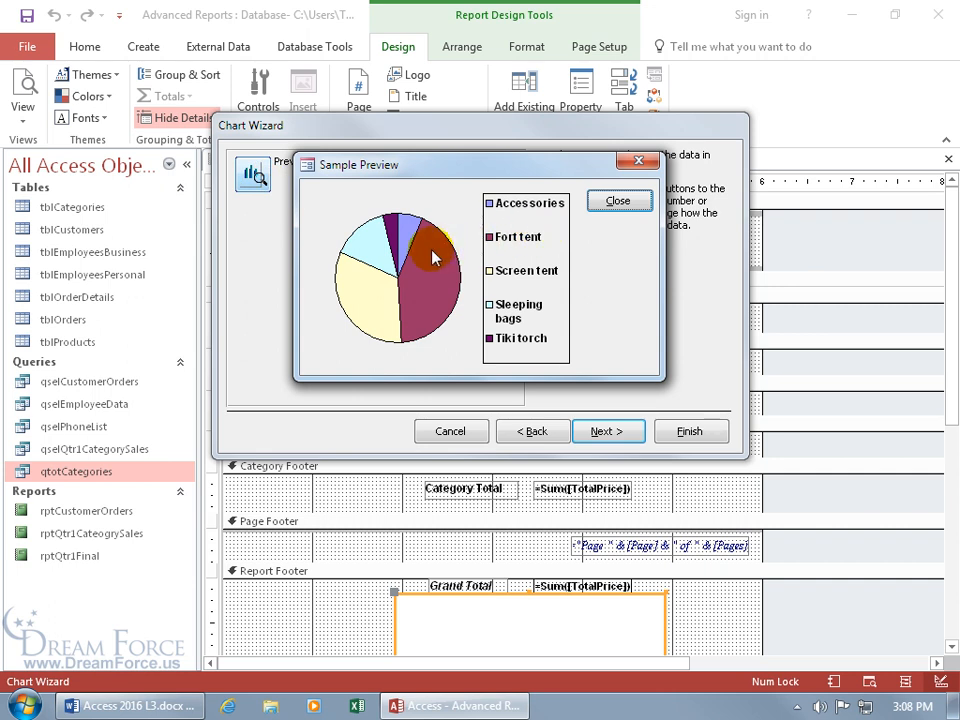
pyautogui.click(620, 203)
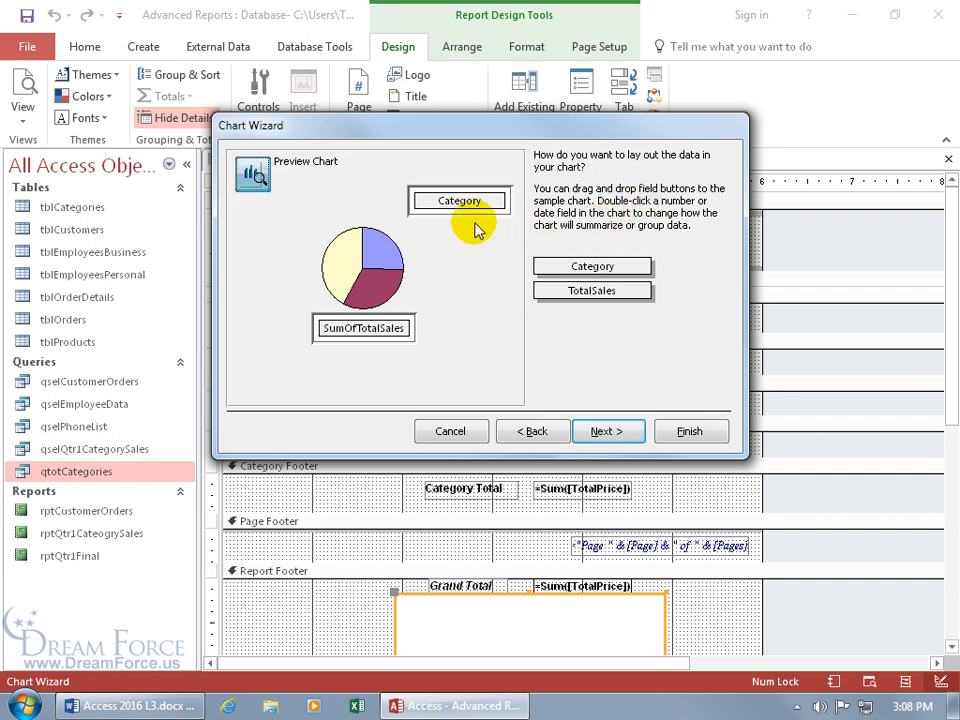
# Step: Try the pie layout with TotalSales and Category swapped, preview it, and restore the original field arrangement
pyautogui.moveTo(572, 290); pyautogui.dragTo(466, 210)
pyautogui.moveTo(590, 268); pyautogui.dragTo(377, 328)
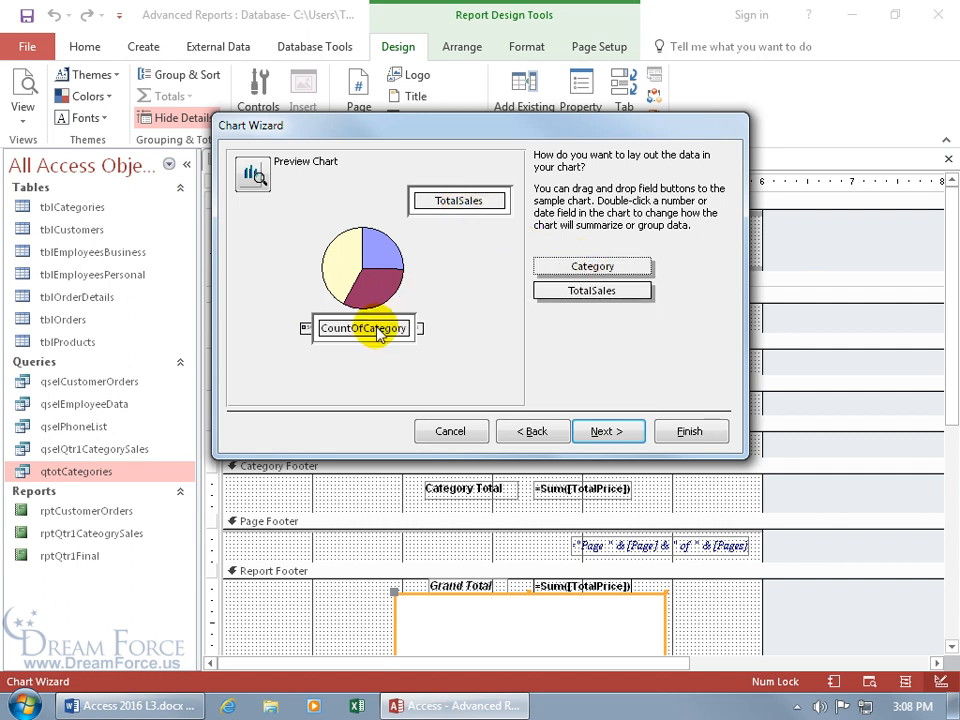
pyautogui.click(254, 176)
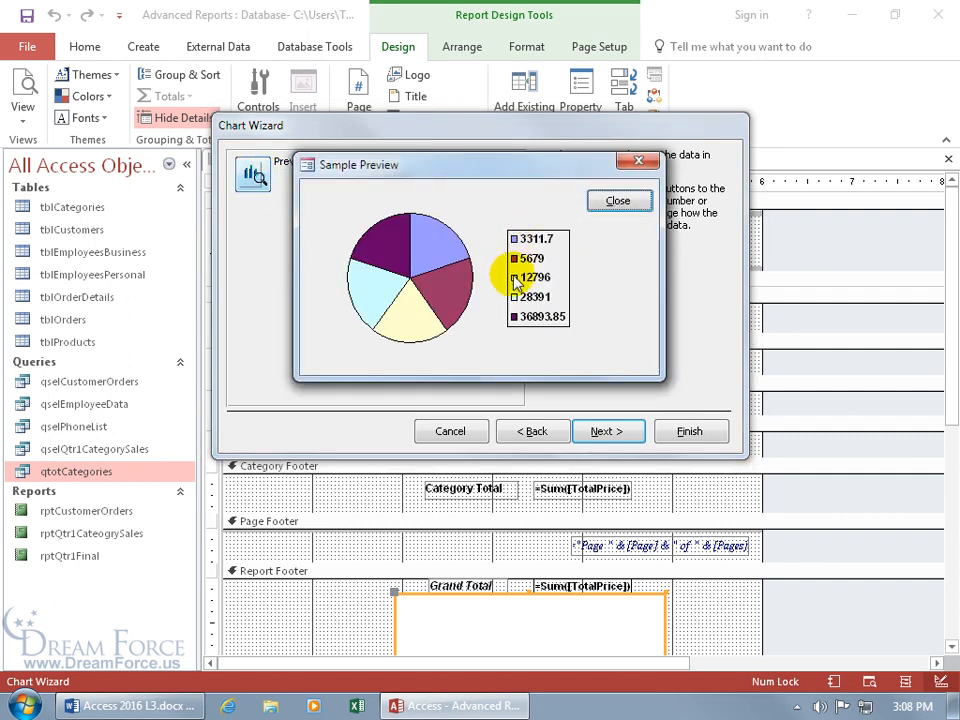
pyautogui.click(620, 203)
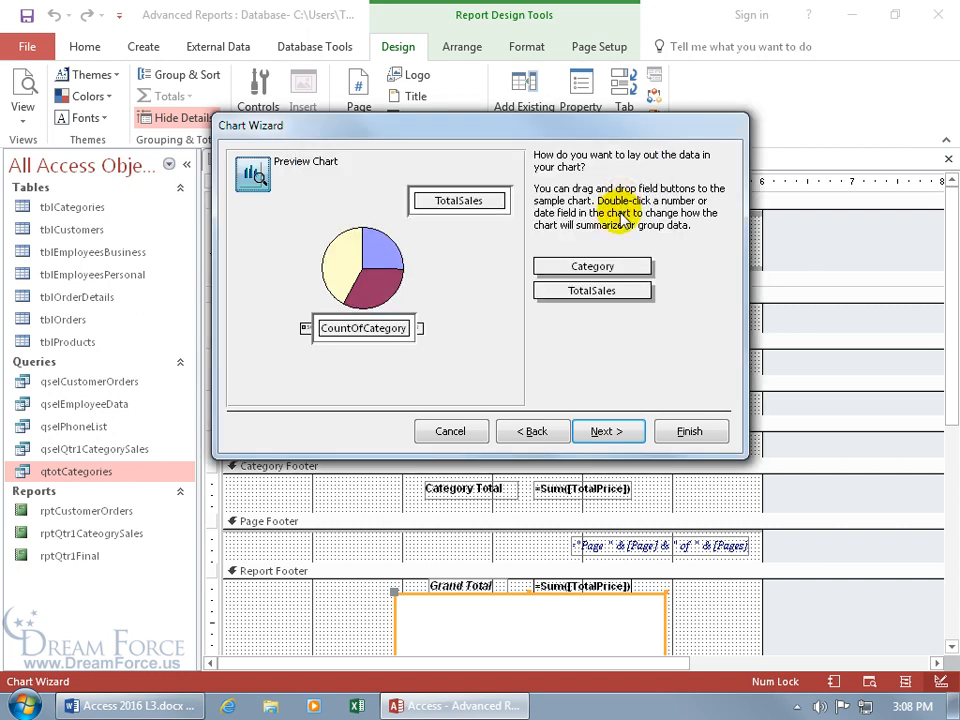
pyautogui.moveTo(605, 266); pyautogui.dragTo(484, 212)
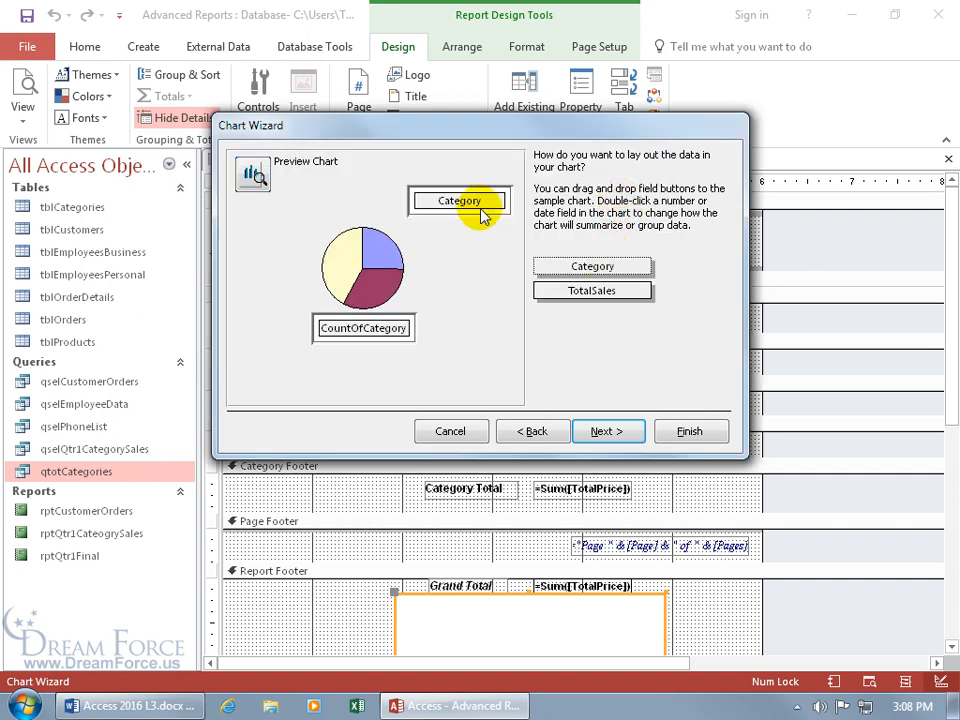
pyautogui.moveTo(580, 296); pyautogui.dragTo(385, 328)
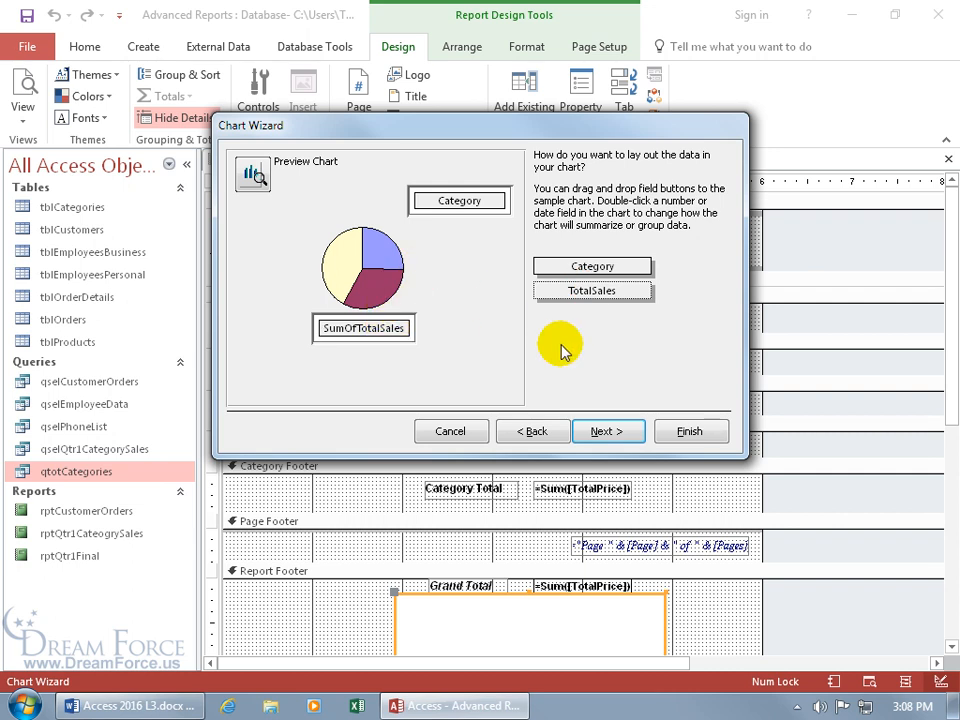
# Step: Unlink the chart from the report records by setting both the report and chart link fields to <No Field>
pyautogui.click(612, 431)
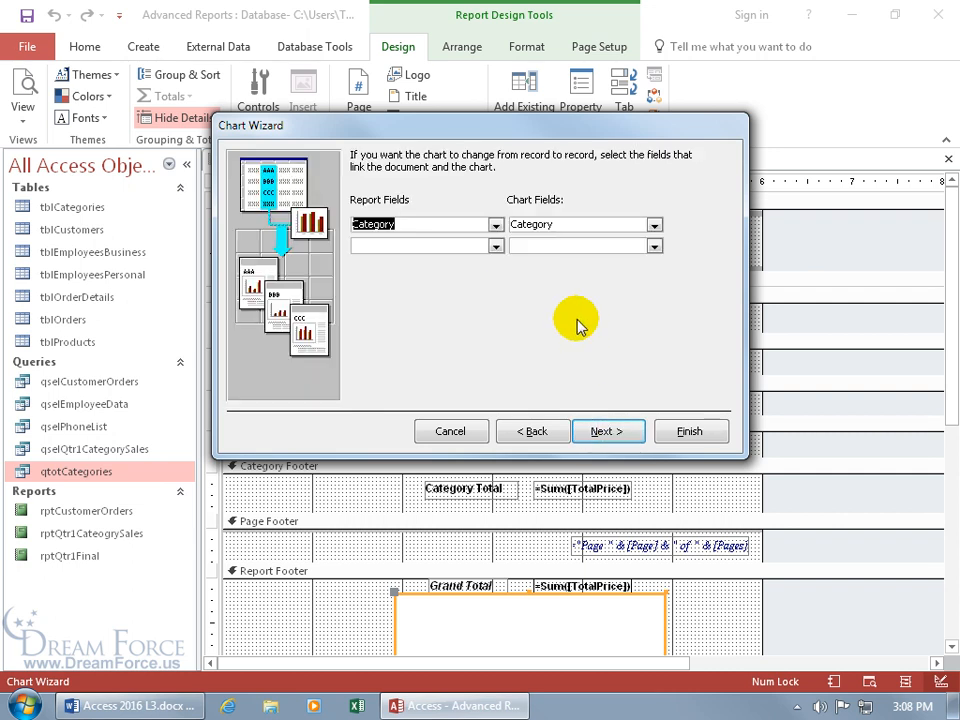
pyautogui.moveTo(530, 135); pyautogui.dragTo(518, 60)
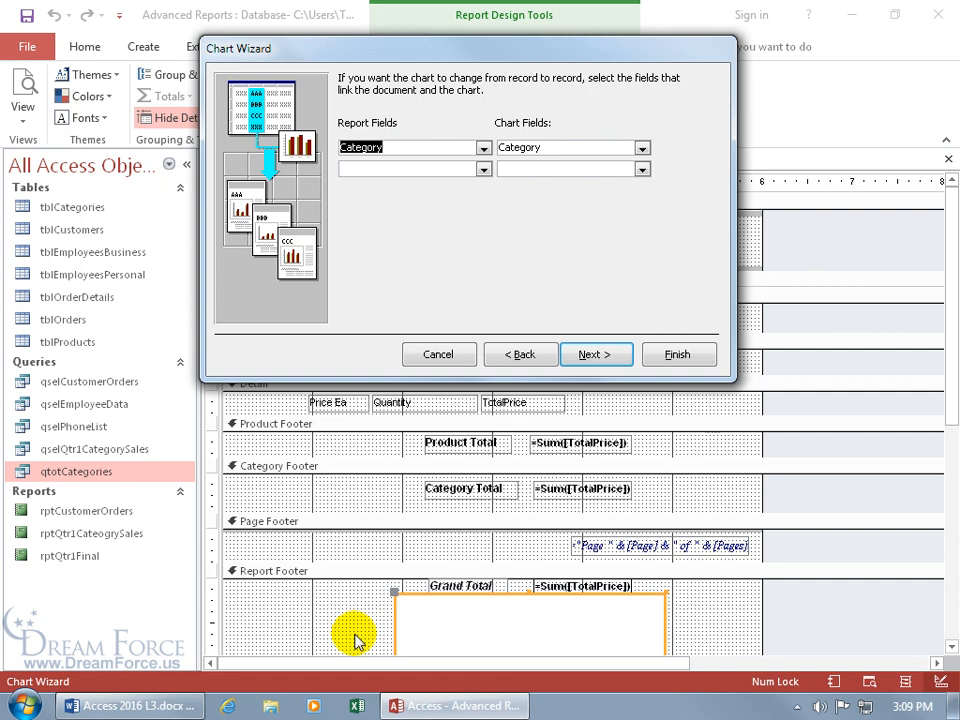
pyautogui.click(481, 148)
pyautogui.click(447, 162)
pyautogui.click(641, 148)
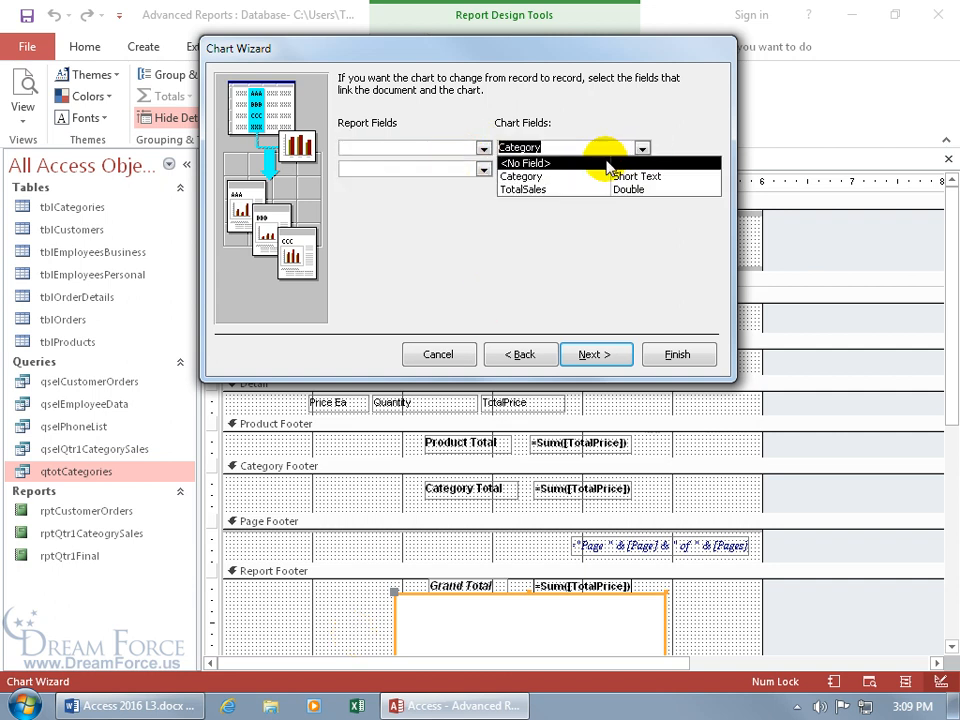
pyautogui.click(605, 161)
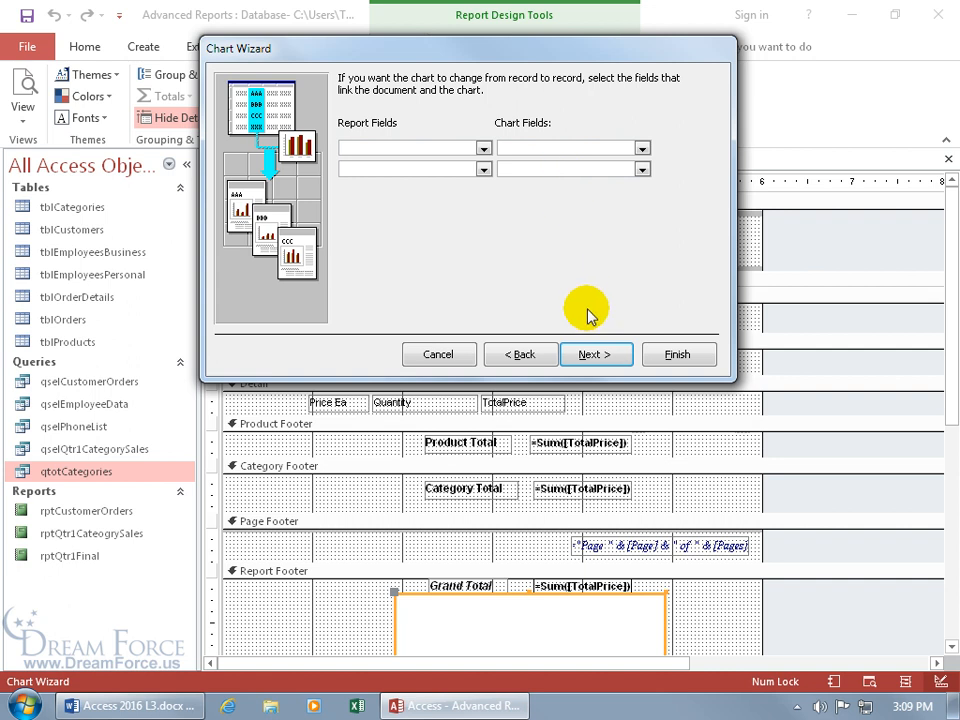
# Step: Finish the chart with the title qtotCategories and a displayed legend
pyautogui.click(594, 354)
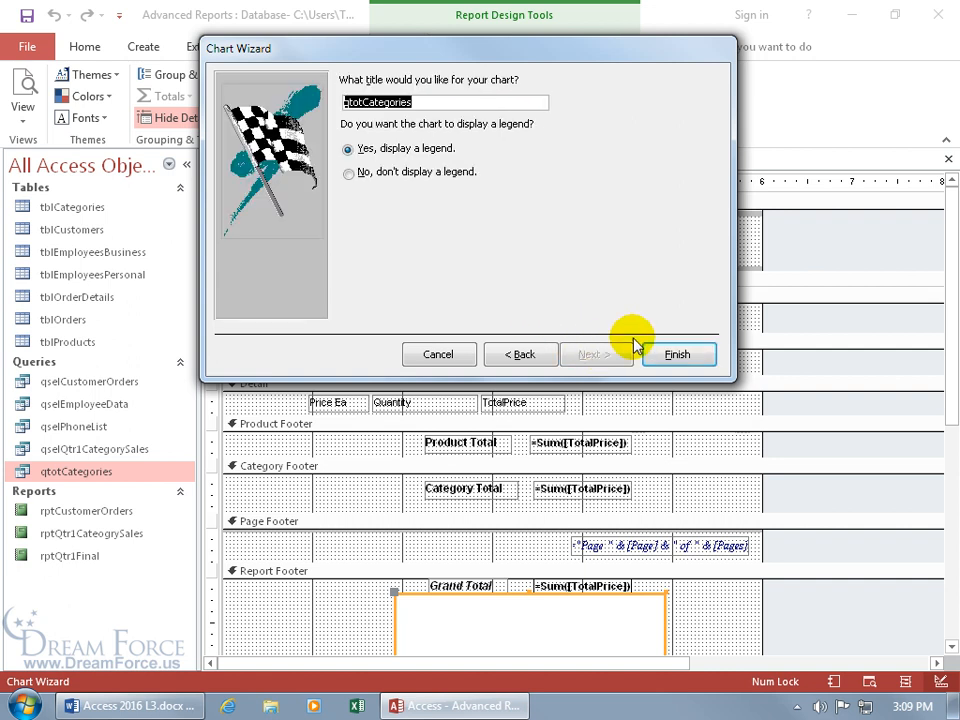
pyautogui.click(670, 355)
pyautogui.scroll(-3, 662, 362)
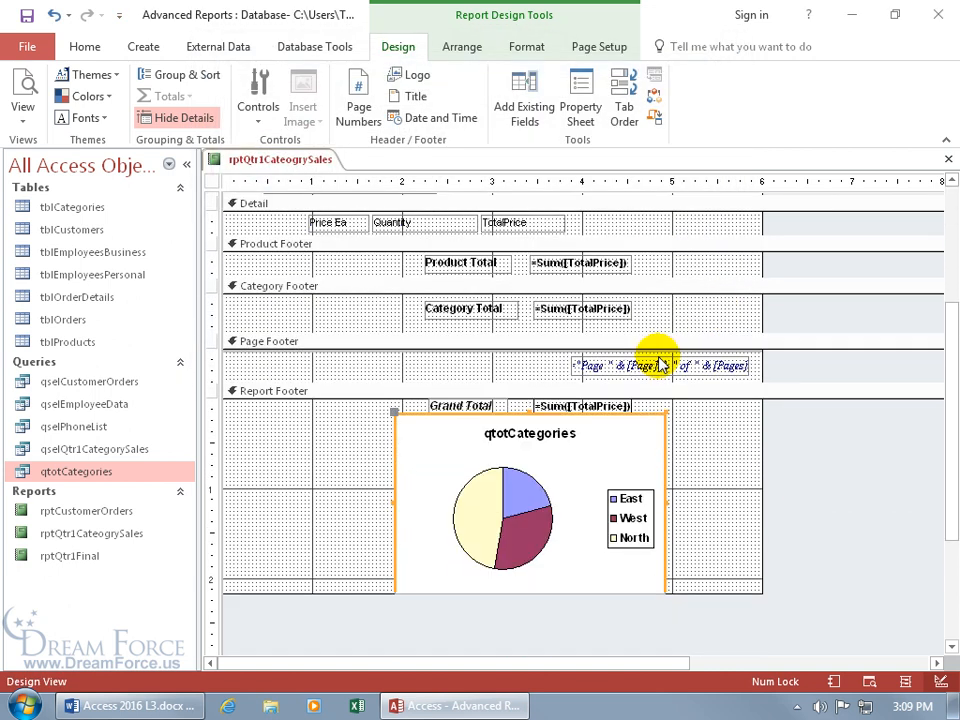
# Step: Check the chart at the end of the report in Report View and open the report in Print Preview
pyautogui.rightClick(272, 166)
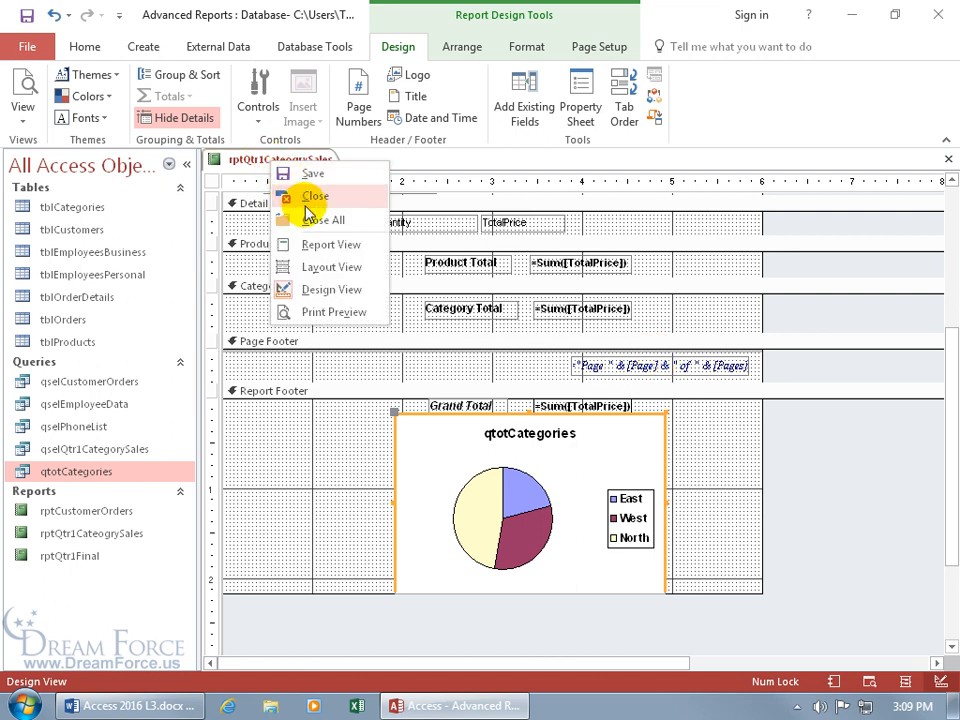
pyautogui.click(313, 243)
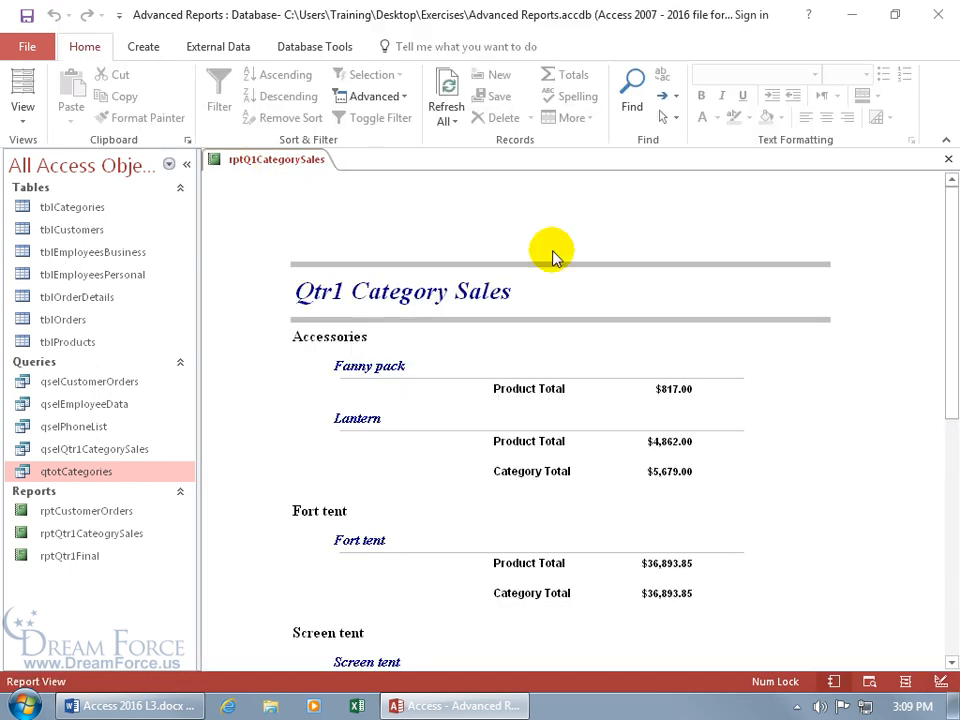
pyautogui.moveTo(951, 240); pyautogui.dragTo(950, 500)
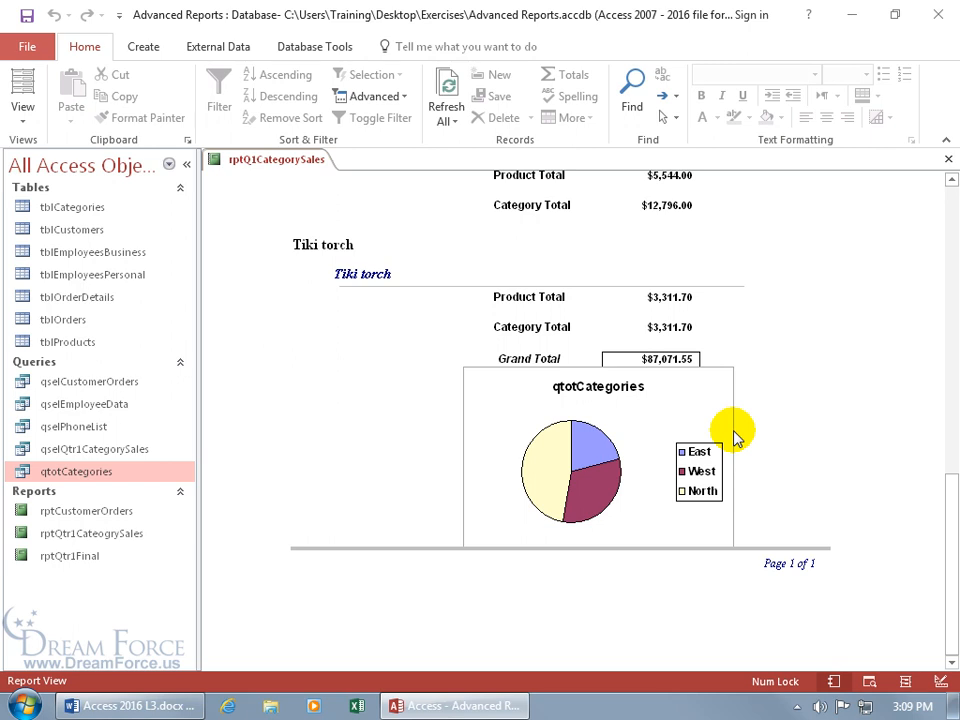
pyautogui.rightClick(259, 350)
pyautogui.click(277, 425)
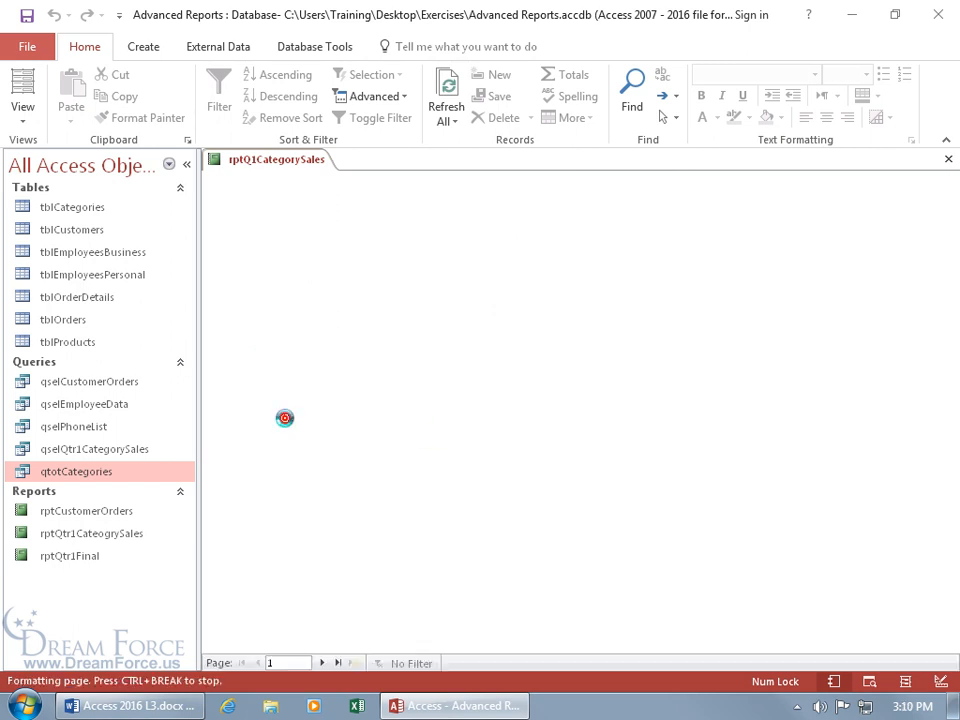
# Step: Examine the pie chart and its legend on the last page of the report's print preview at 100% zoom
pyautogui.click(322, 663)
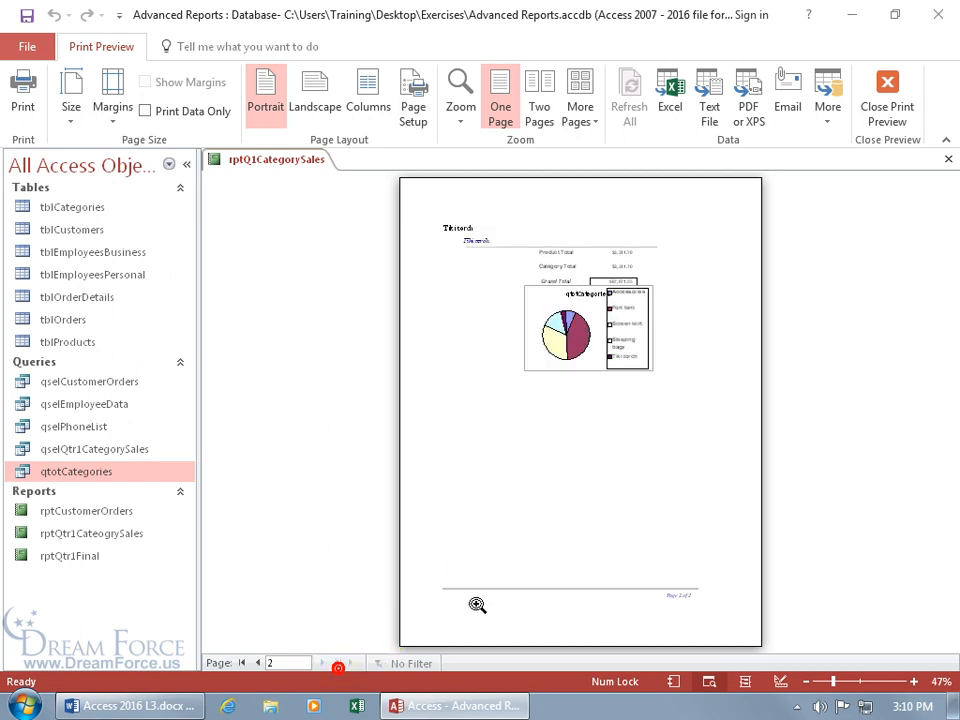
pyautogui.click(450, 352)
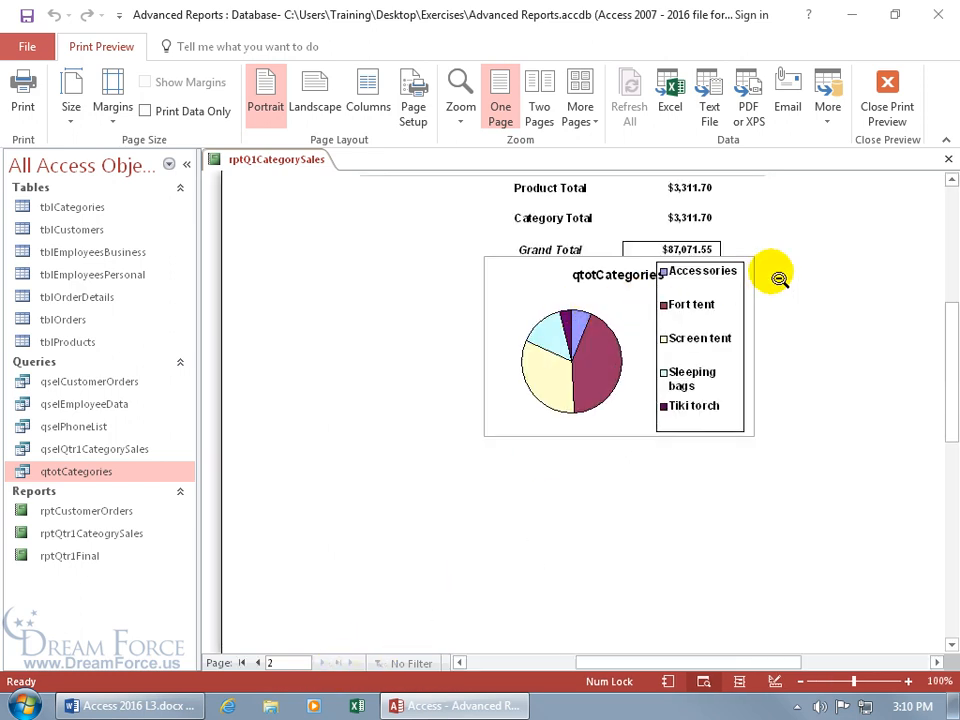
pyautogui.moveTo(752, 661); pyautogui.dragTo(784, 664)
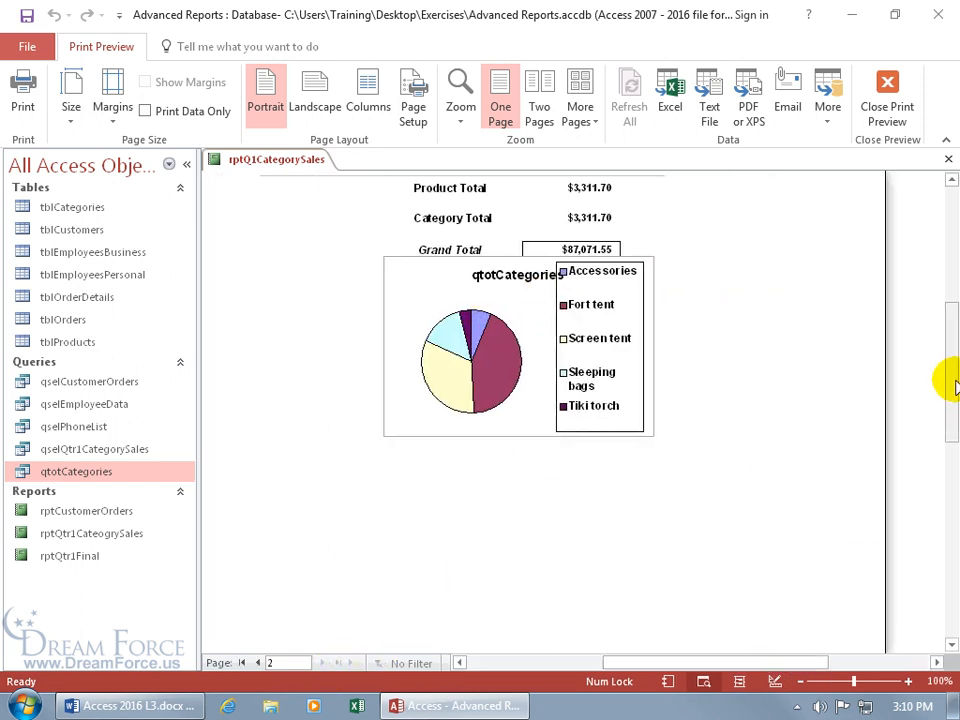
pyautogui.moveTo(953, 385); pyautogui.dragTo(955, 350)
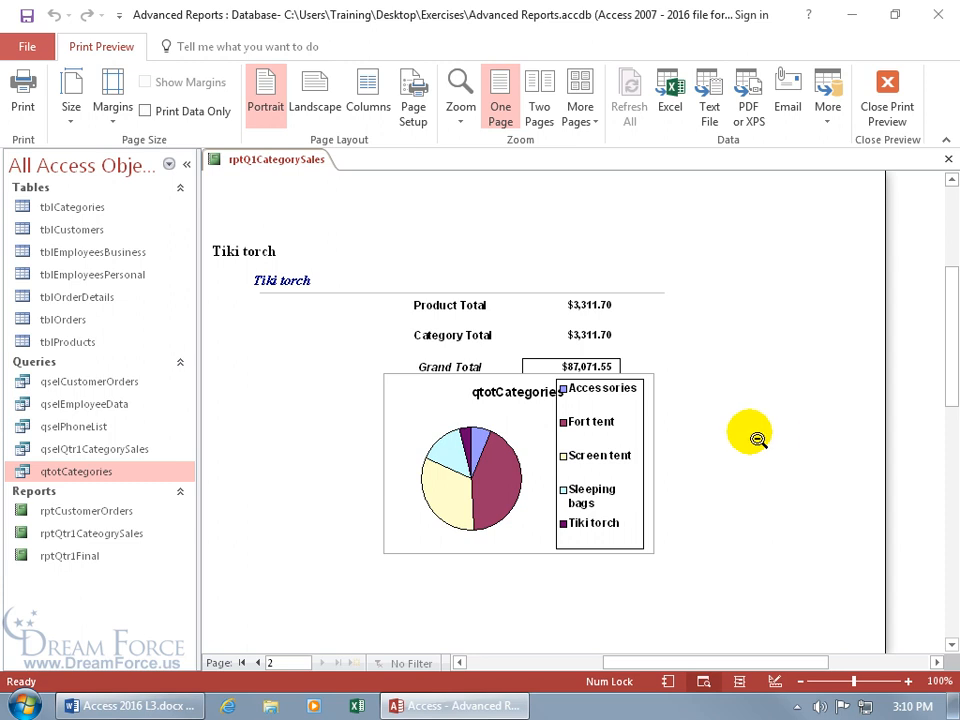
# Step: In Design View, enlarge the footer chart to about 3.8 by 2.2 inches, extending the Report Footer to make room
pyautogui.rightClick(493, 404)
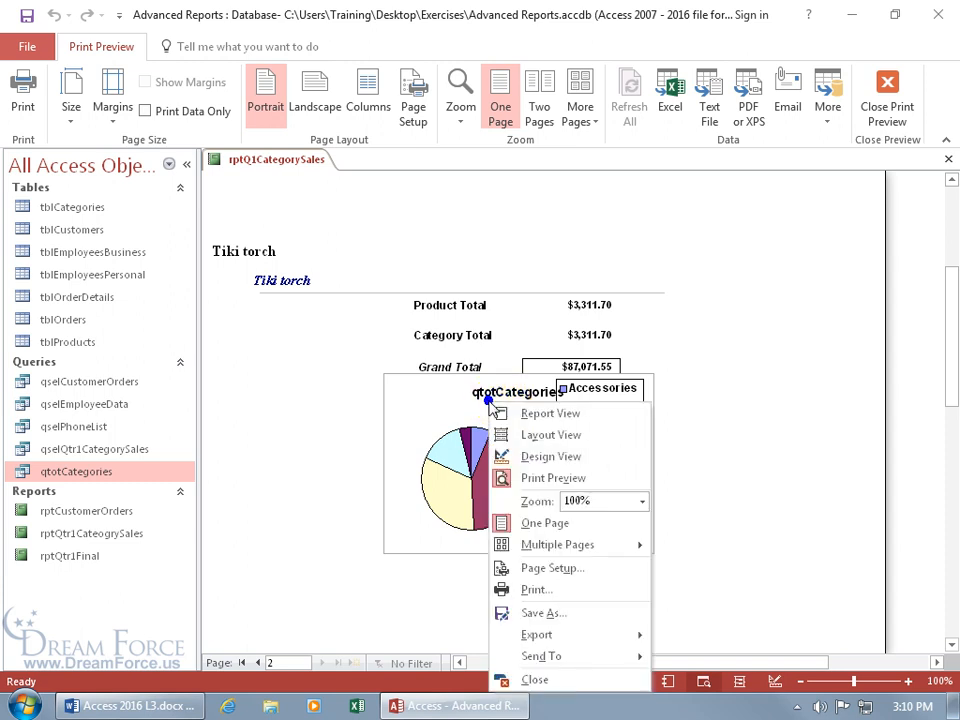
pyautogui.click(500, 455)
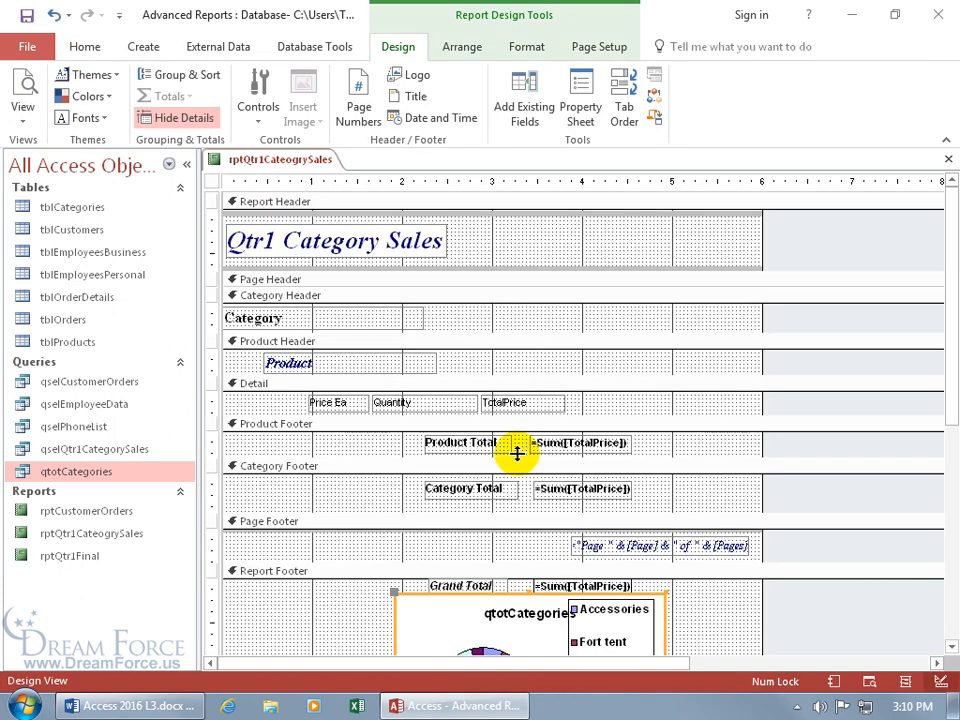
pyautogui.scroll(-1, 955, 420)
pyautogui.moveTo(955, 420); pyautogui.dragTo(945, 560)
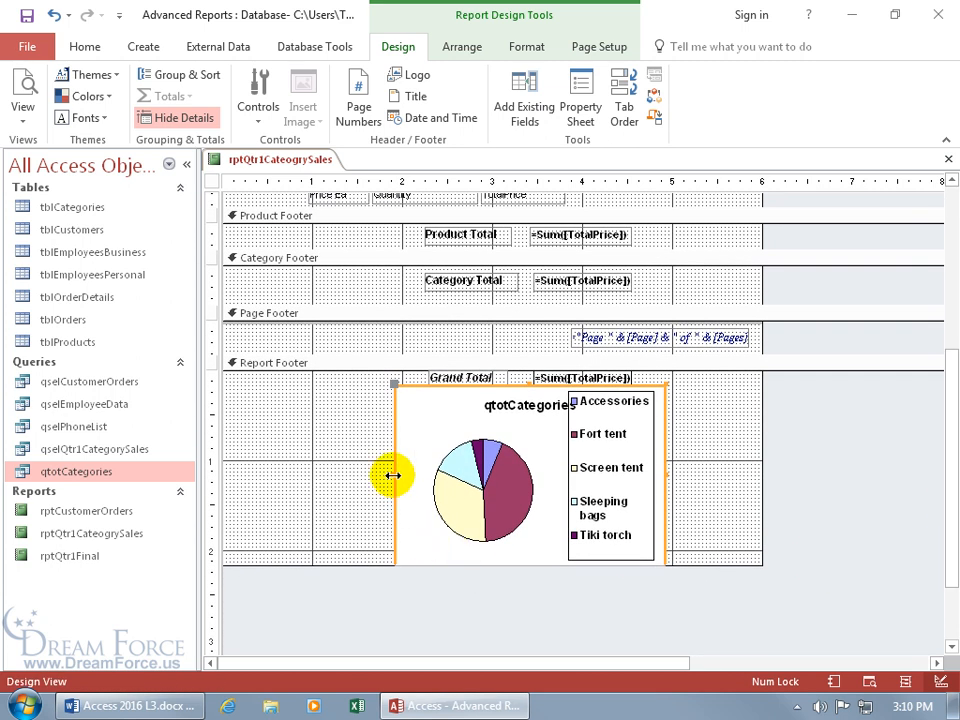
pyautogui.moveTo(393, 475); pyautogui.dragTo(320, 474)
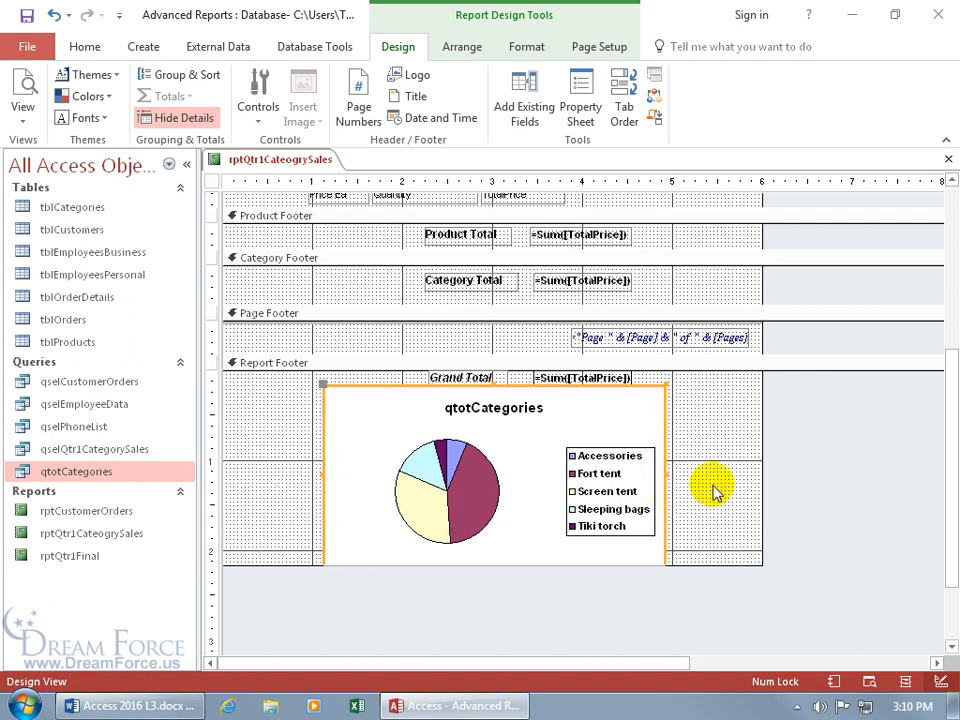
pyautogui.moveTo(709, 564); pyautogui.dragTo(711, 600)
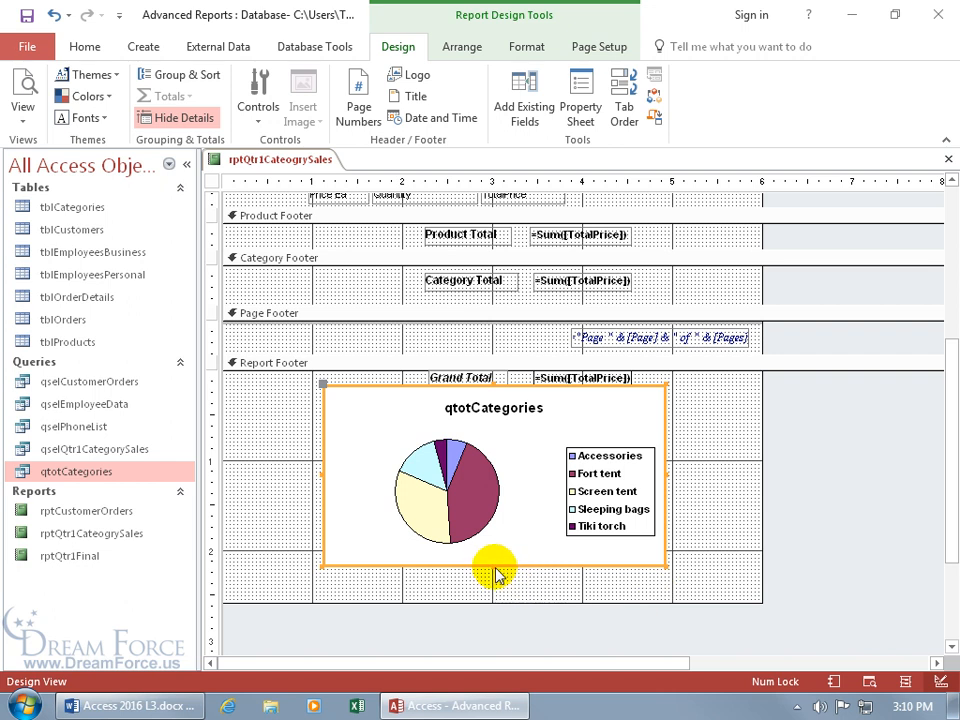
pyautogui.moveTo(494, 566); pyautogui.dragTo(493, 584)
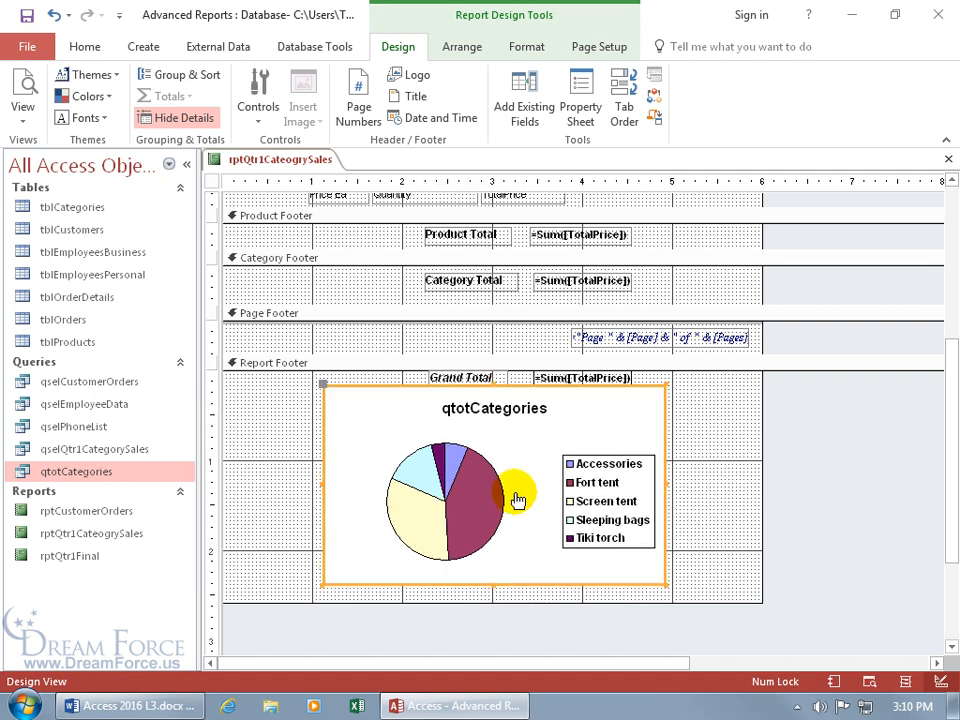
# Step: Open the chart for editing and look over its datasheet and the available chart types, keeping the current pie type
pyautogui.doubleClick(484, 416)
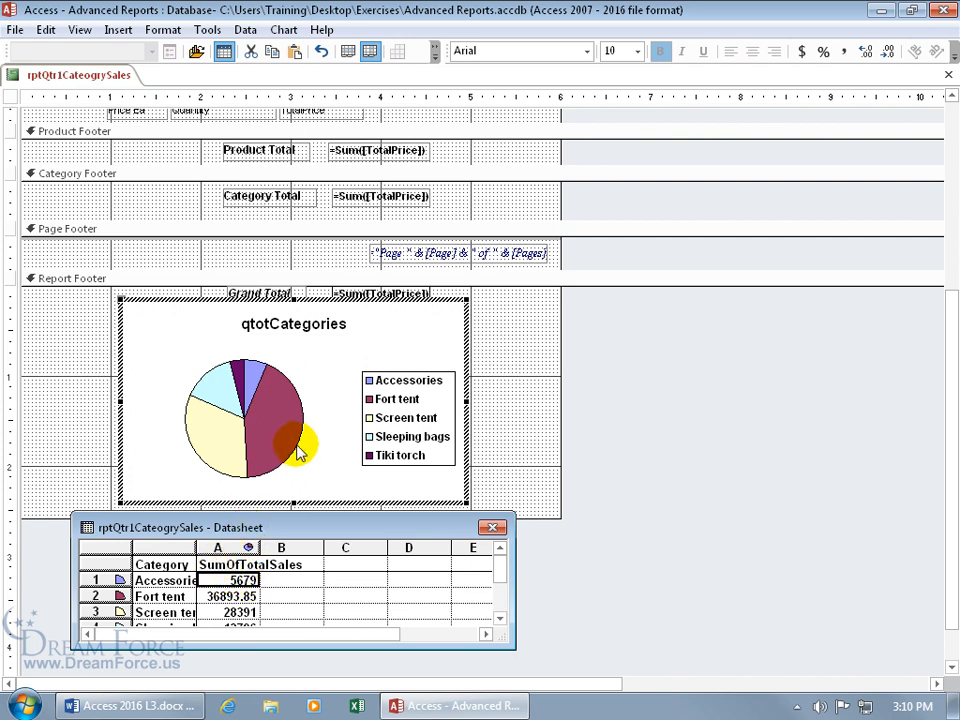
pyautogui.click(494, 528)
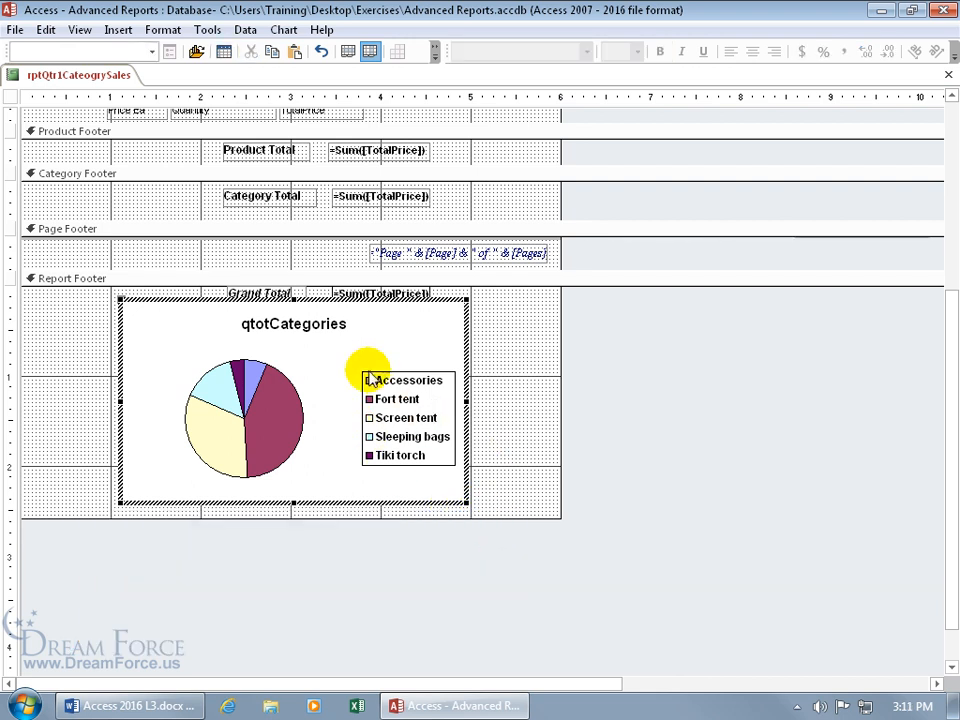
pyautogui.rightClick(342, 348)
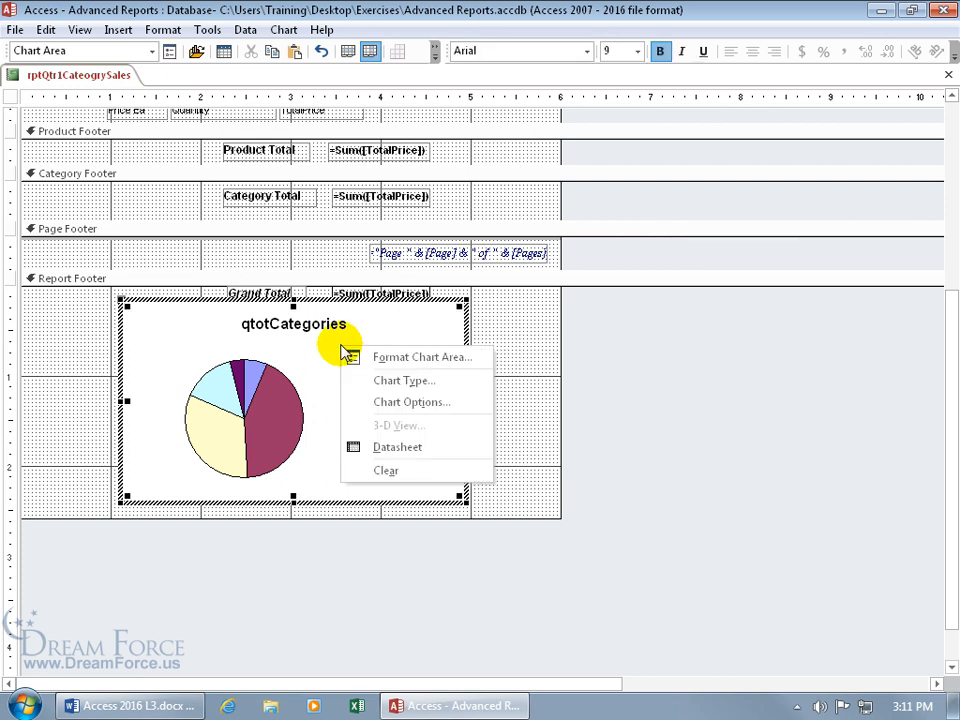
pyautogui.click(381, 448)
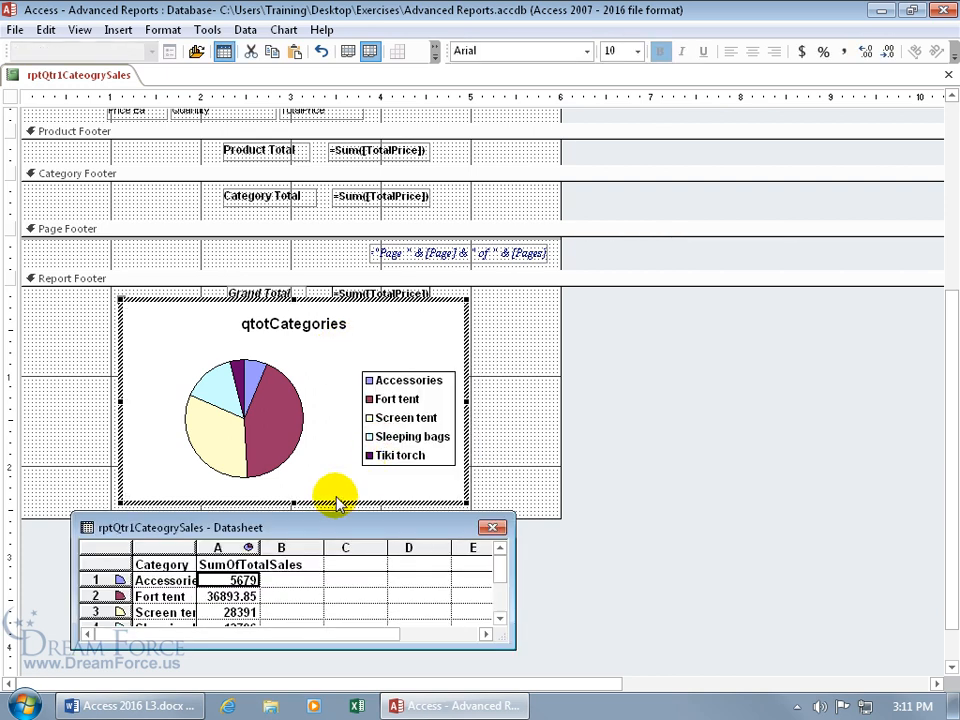
pyautogui.click(491, 527)
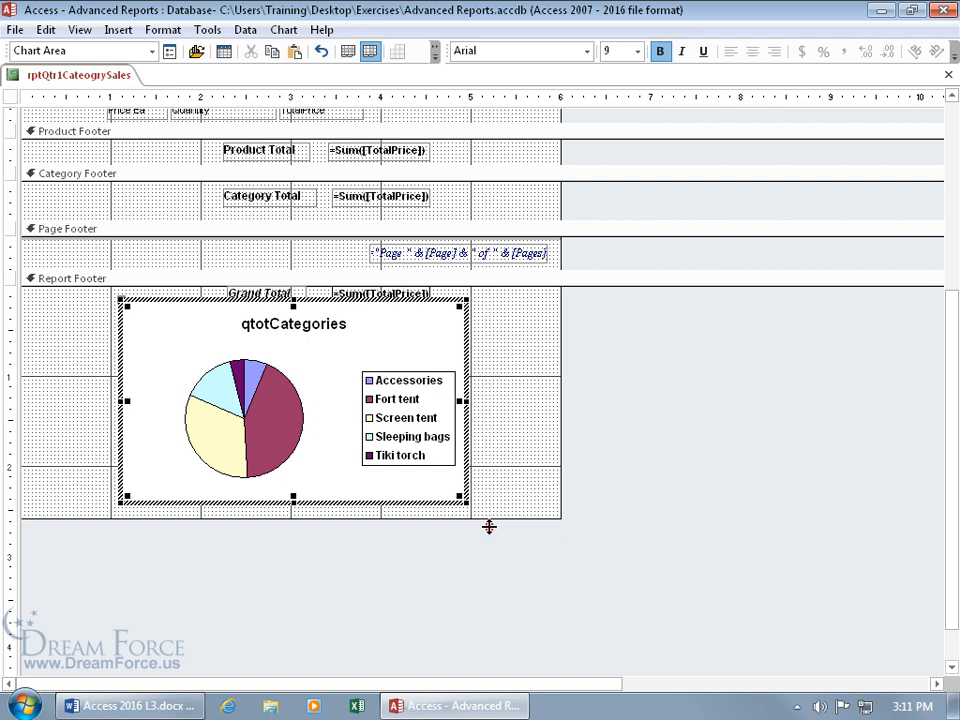
pyautogui.rightClick(340, 372)
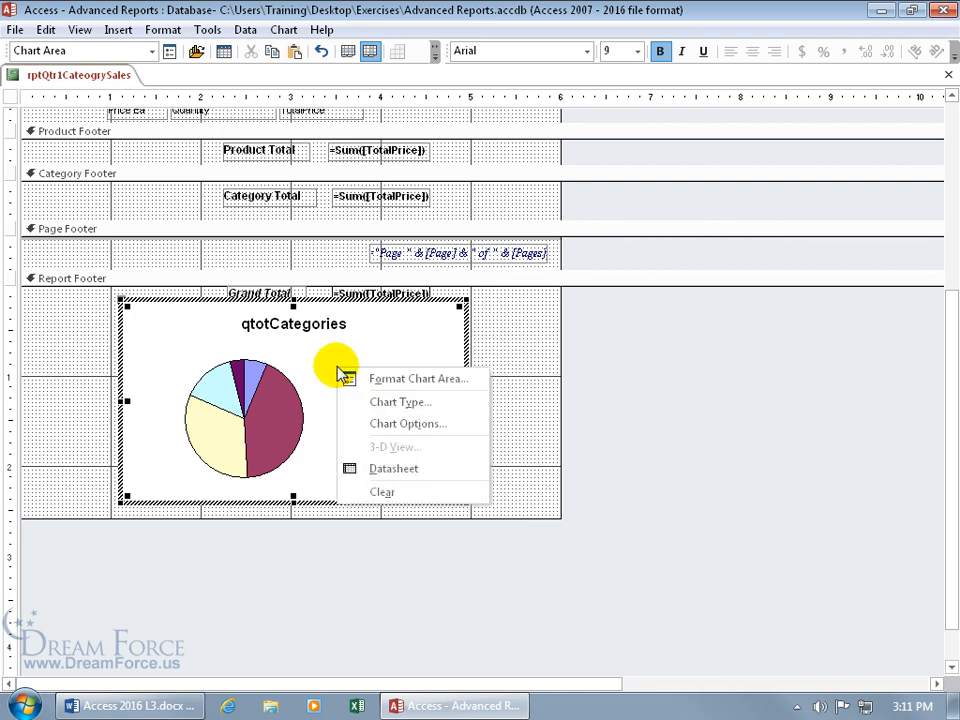
pyautogui.click(376, 402)
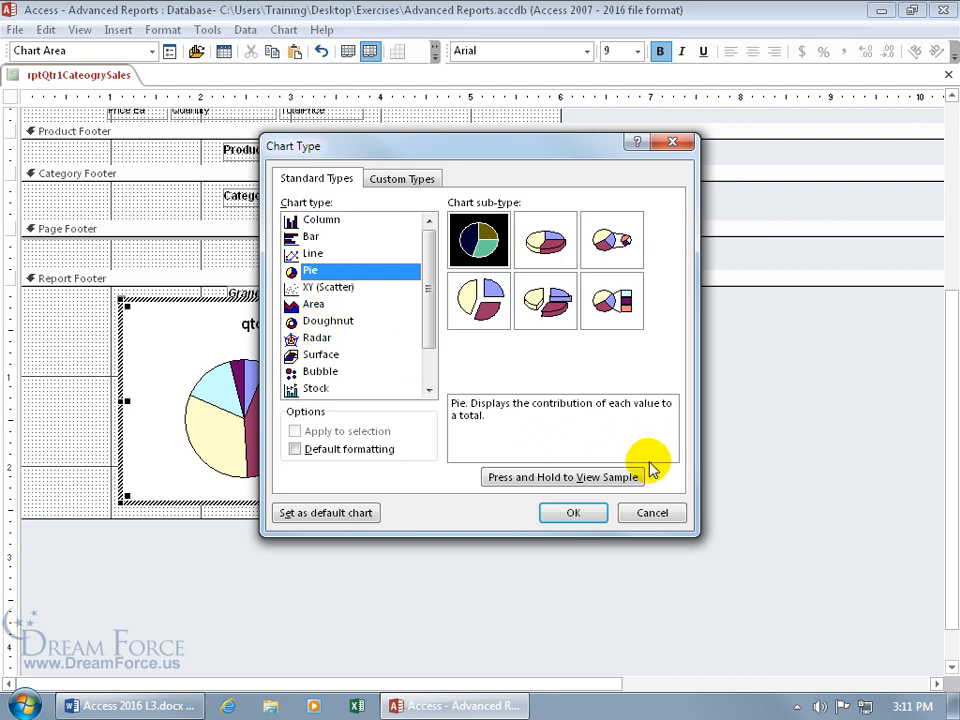
pyautogui.click(660, 512)
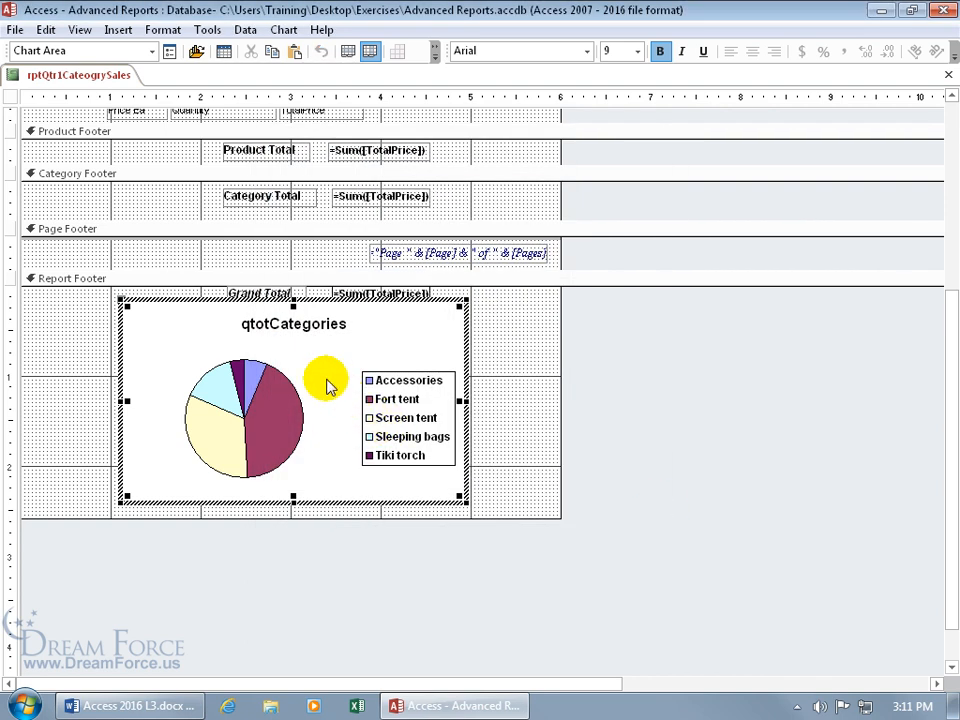
# Step: Shorten the chart title to Categories and finish editing the chart
pyautogui.click(287, 323)
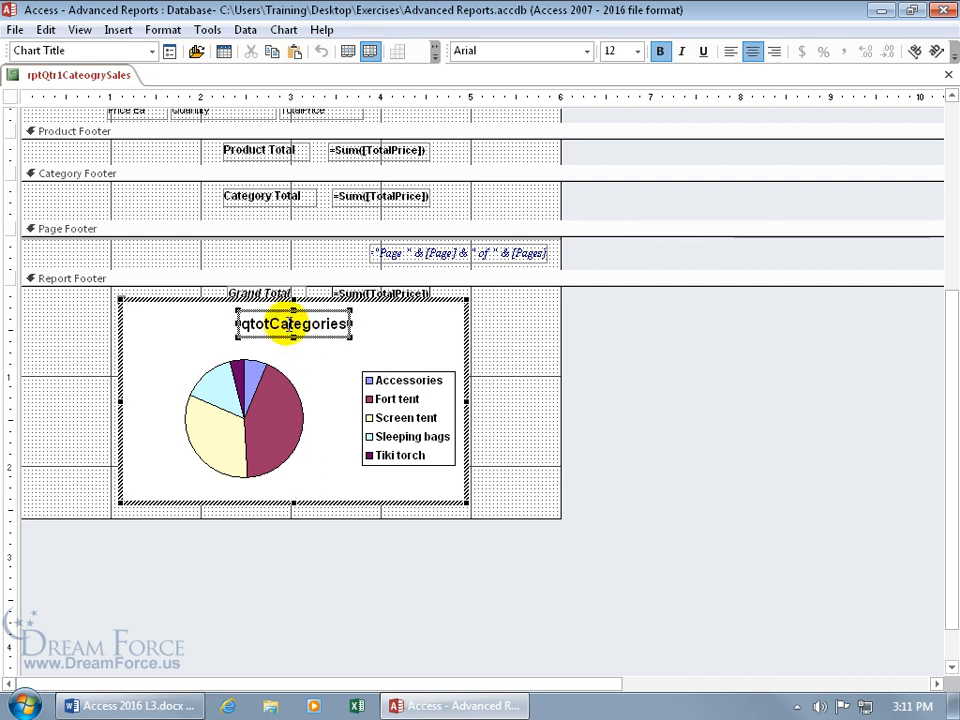
pyautogui.click(287, 323)
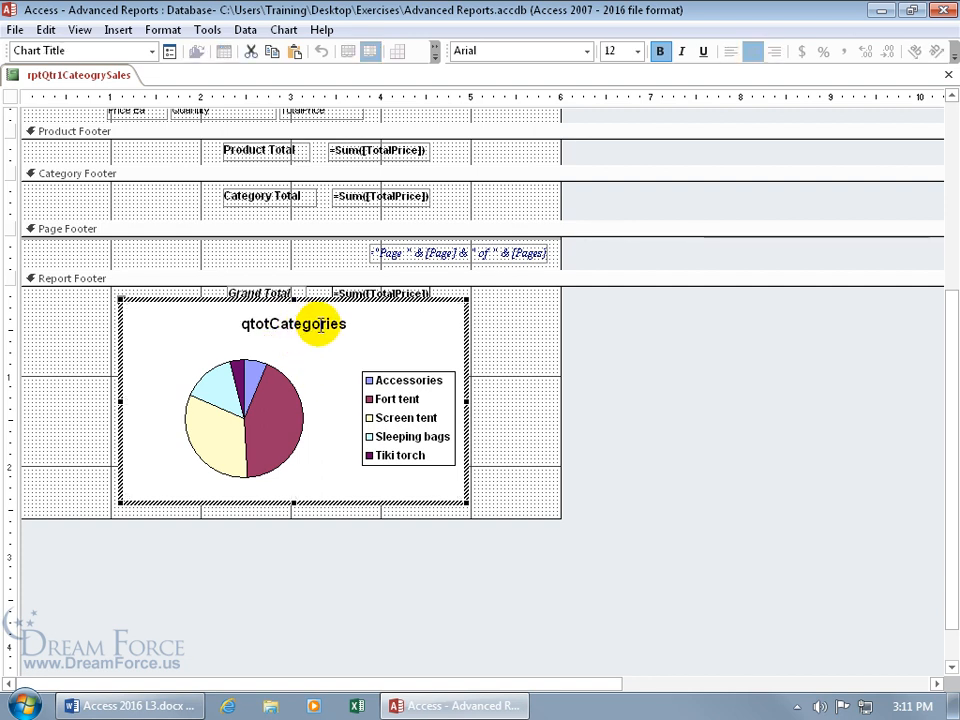
pyautogui.click(268, 323)
pyautogui.press('BackSpace')
pyautogui.press('BackSpace')
pyautogui.press('BackSpace')
pyautogui.press('BackSpace')
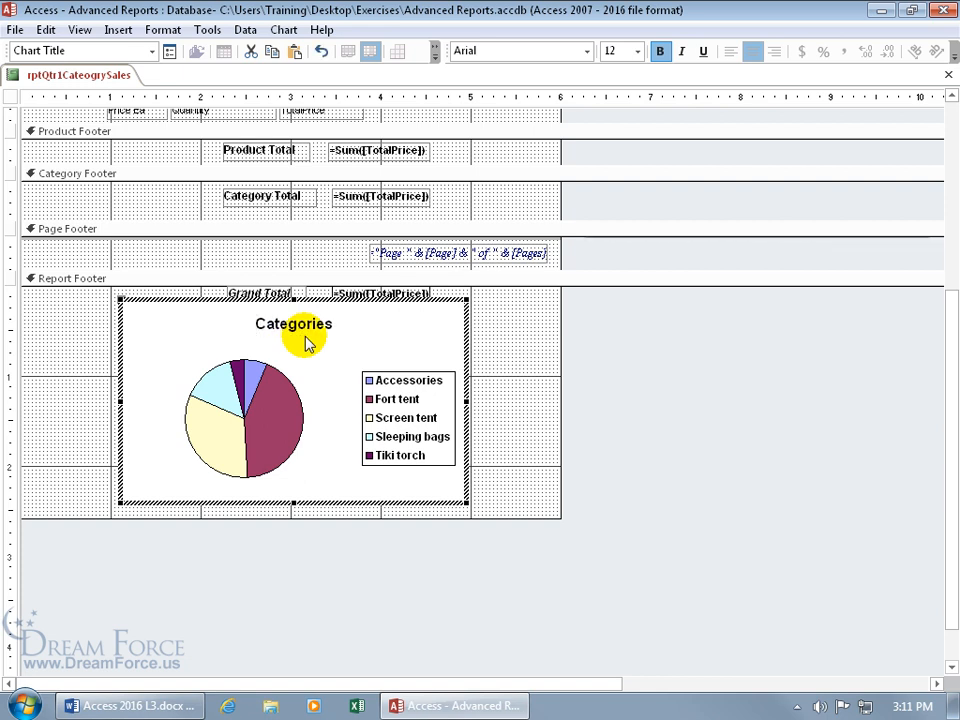
pyautogui.click(489, 340)
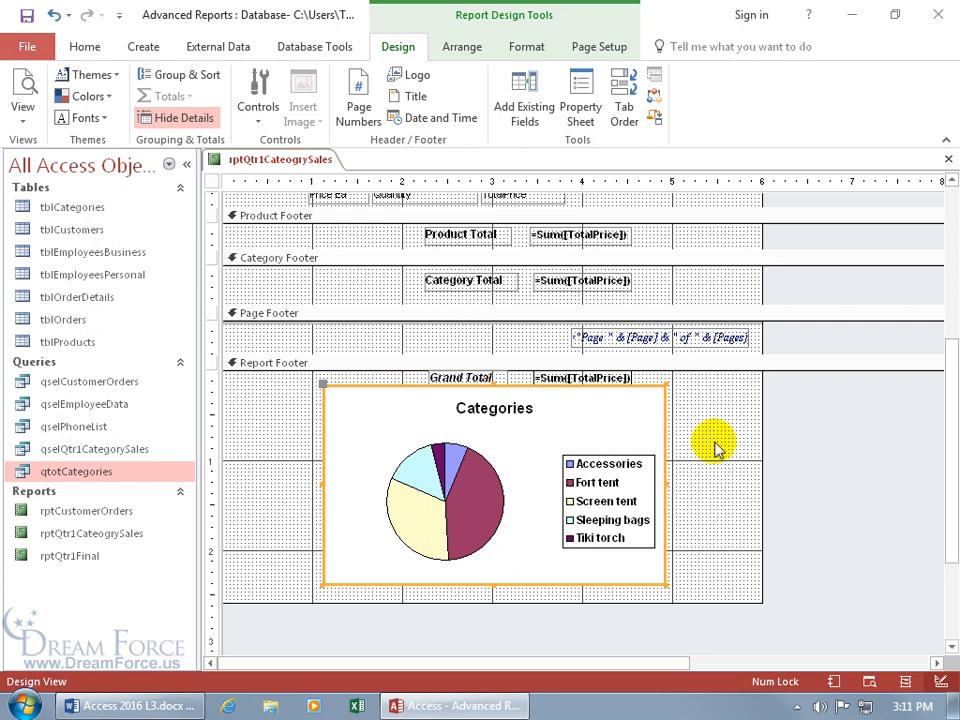
# Step: Preview the report for printing and go to its last page to check the resized chart
pyautogui.rightClick(289, 161)
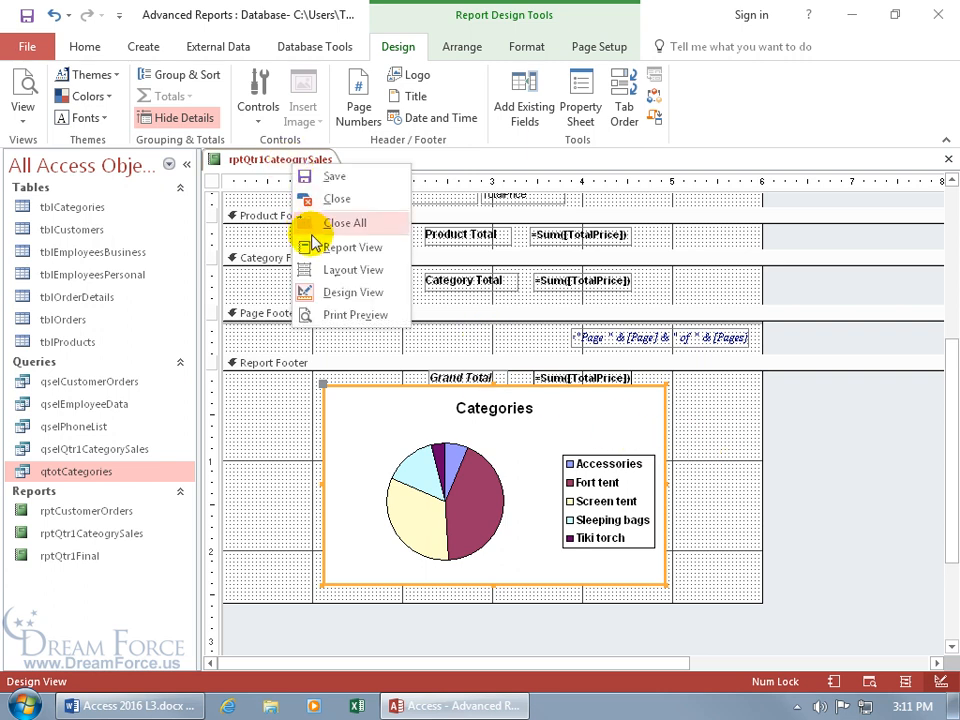
pyautogui.click(329, 316)
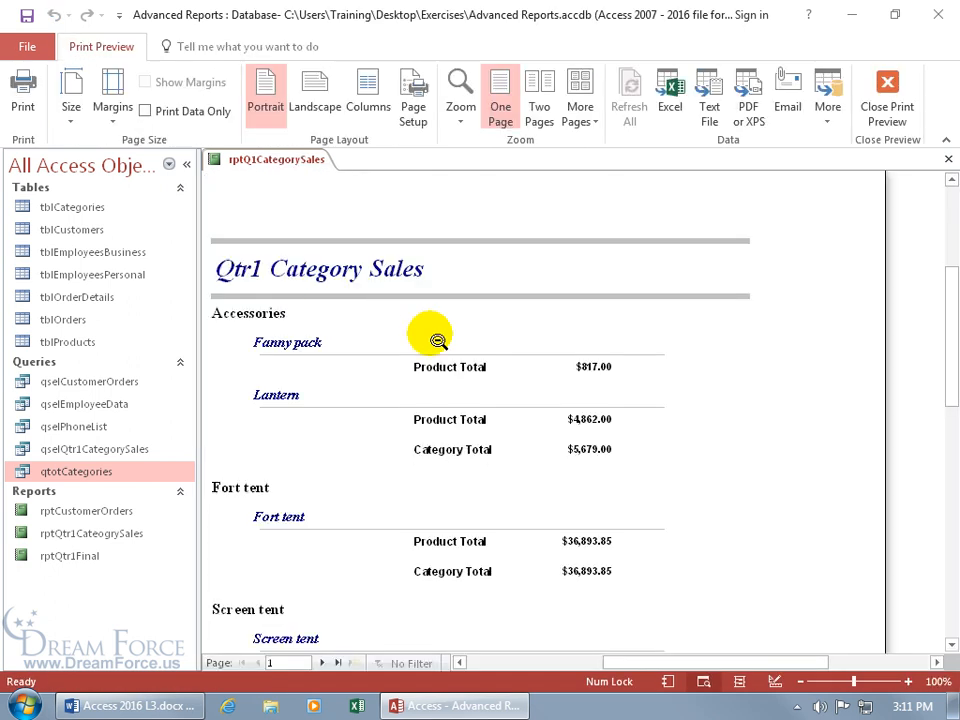
pyautogui.click(337, 663)
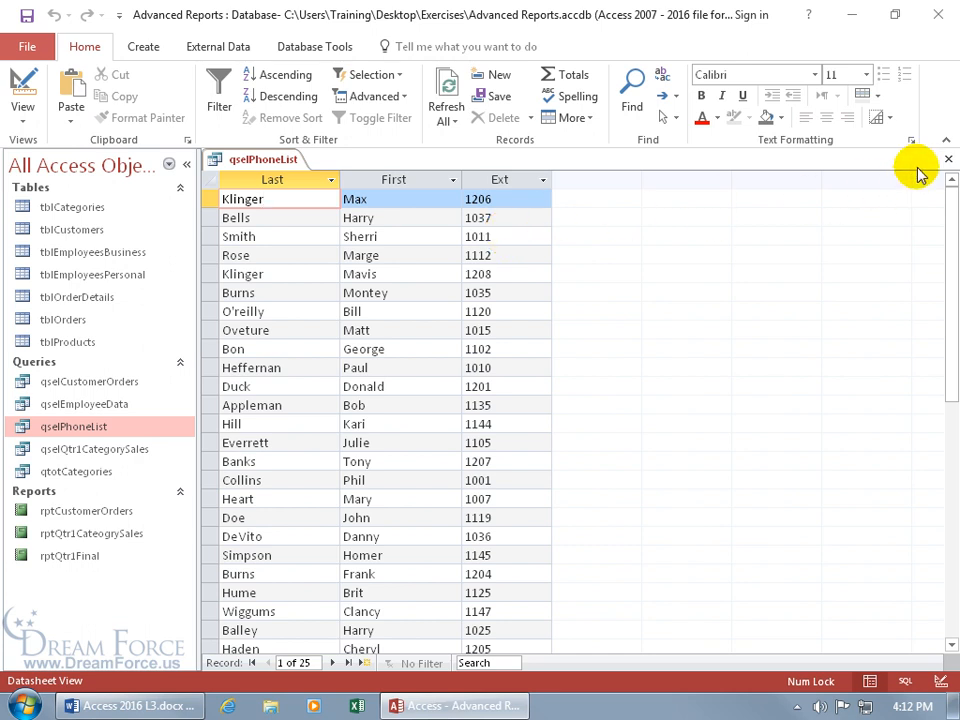
# Step: Close the qselPhoneList query and create a blank report in Design View with qselPhoneList as its record source
pyautogui.click(948, 159)
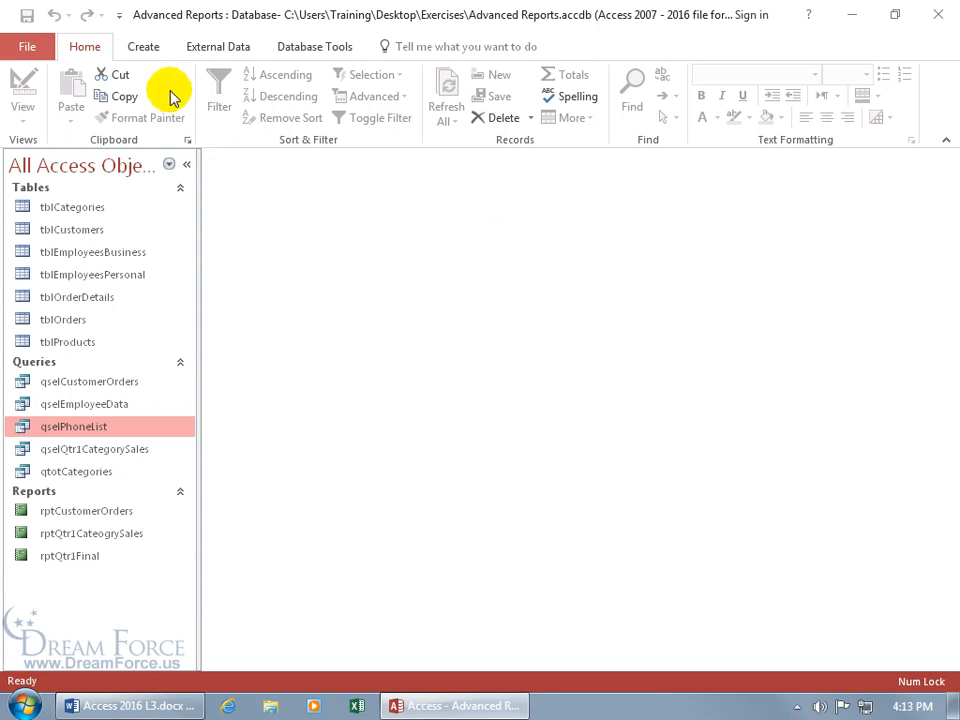
pyautogui.click(148, 50)
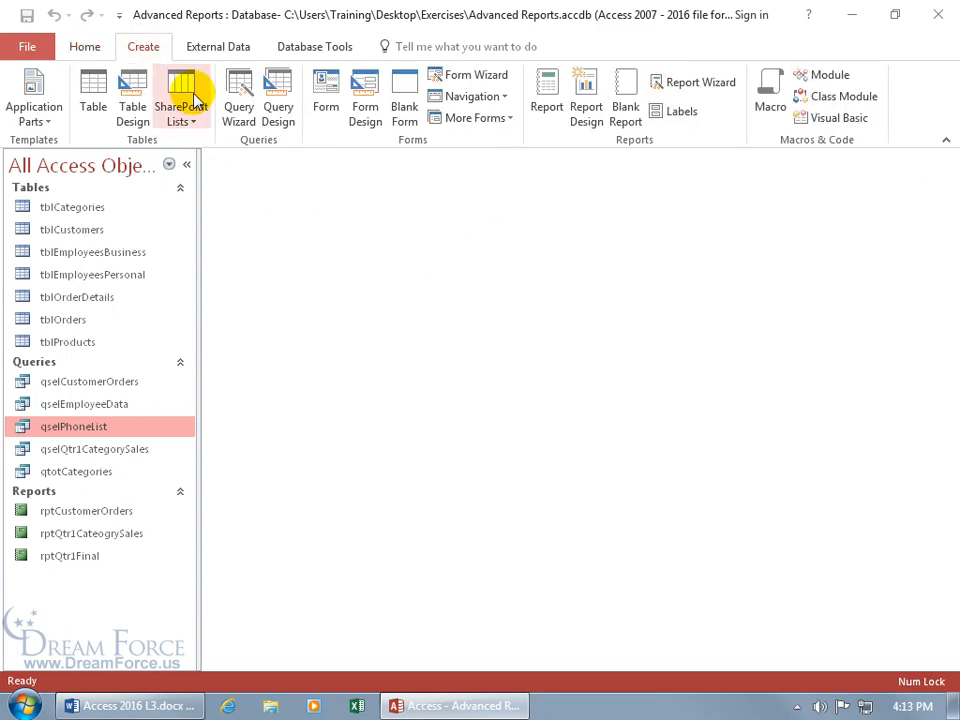
pyautogui.click(588, 112)
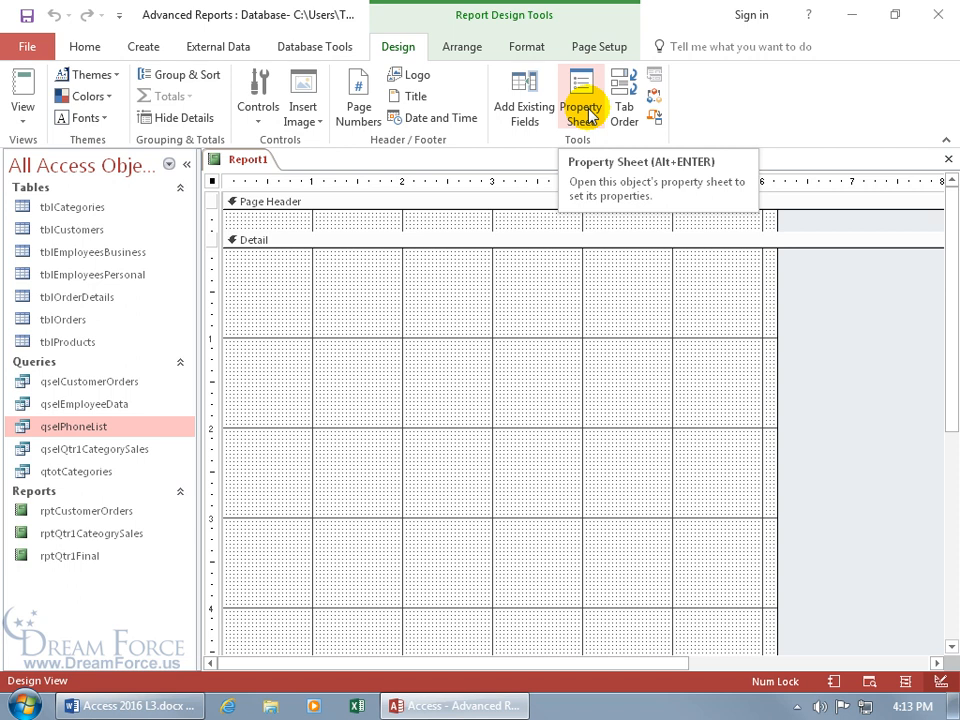
pyautogui.press('F4')
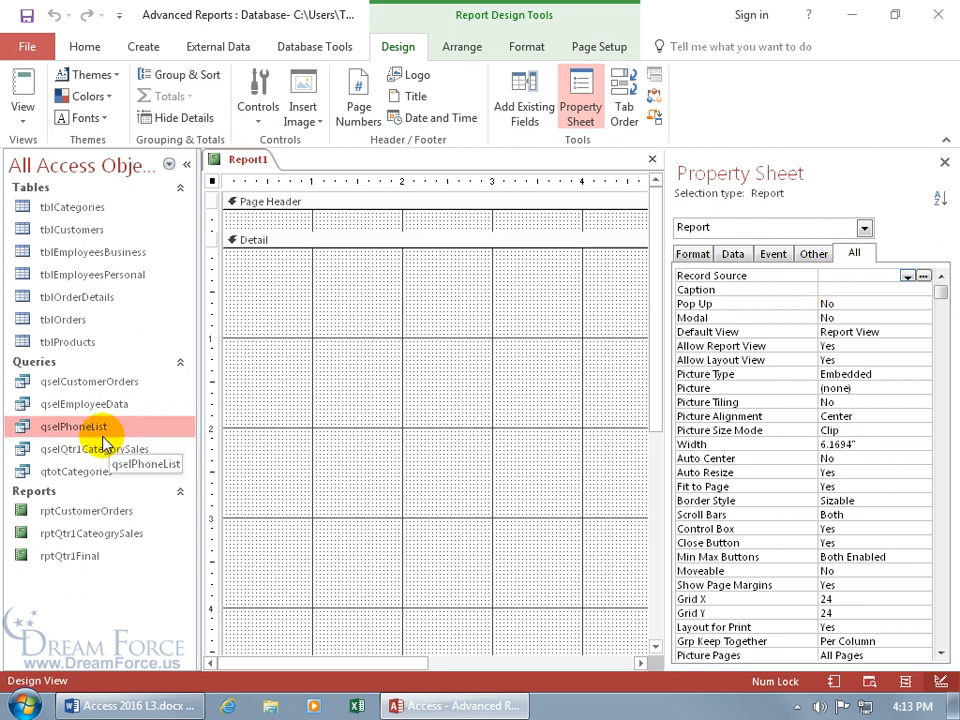
pyautogui.click(907, 276)
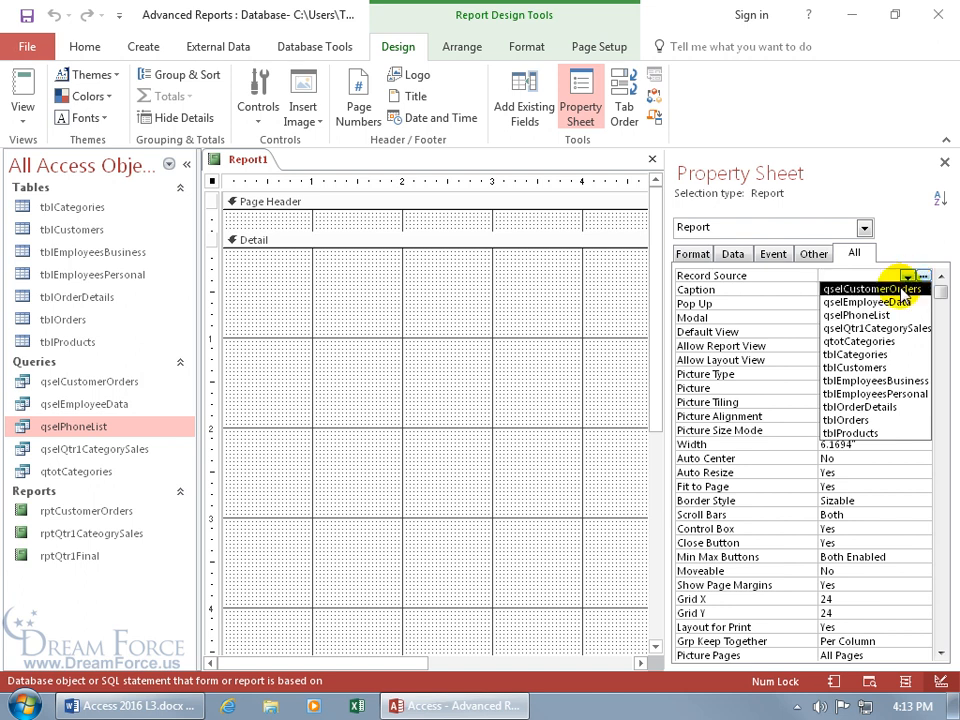
pyautogui.click(845, 315)
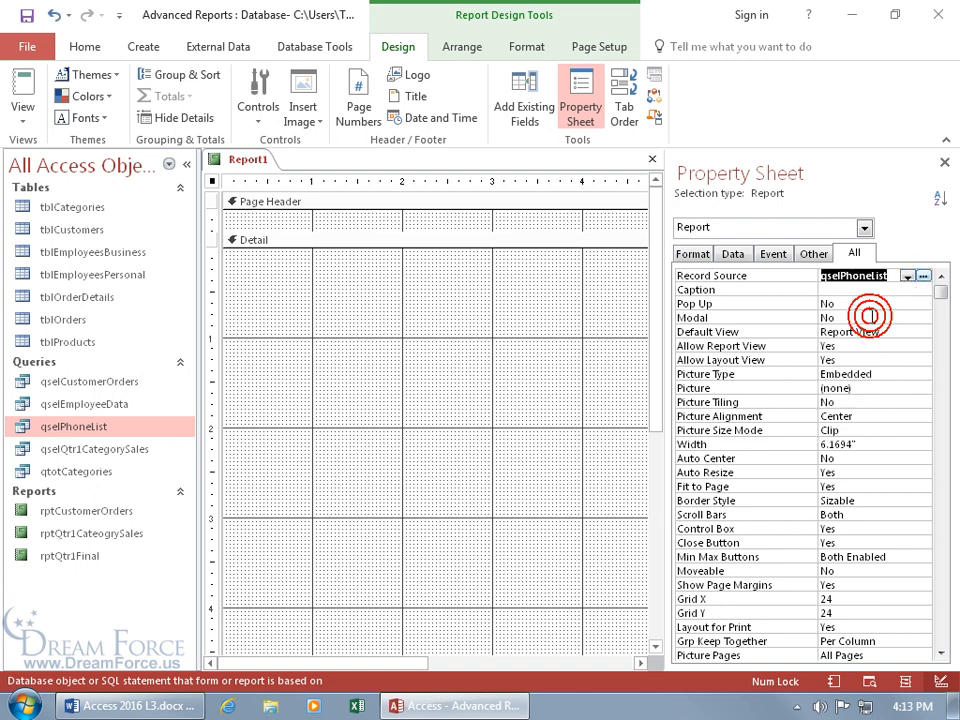
pyautogui.click(944, 163)
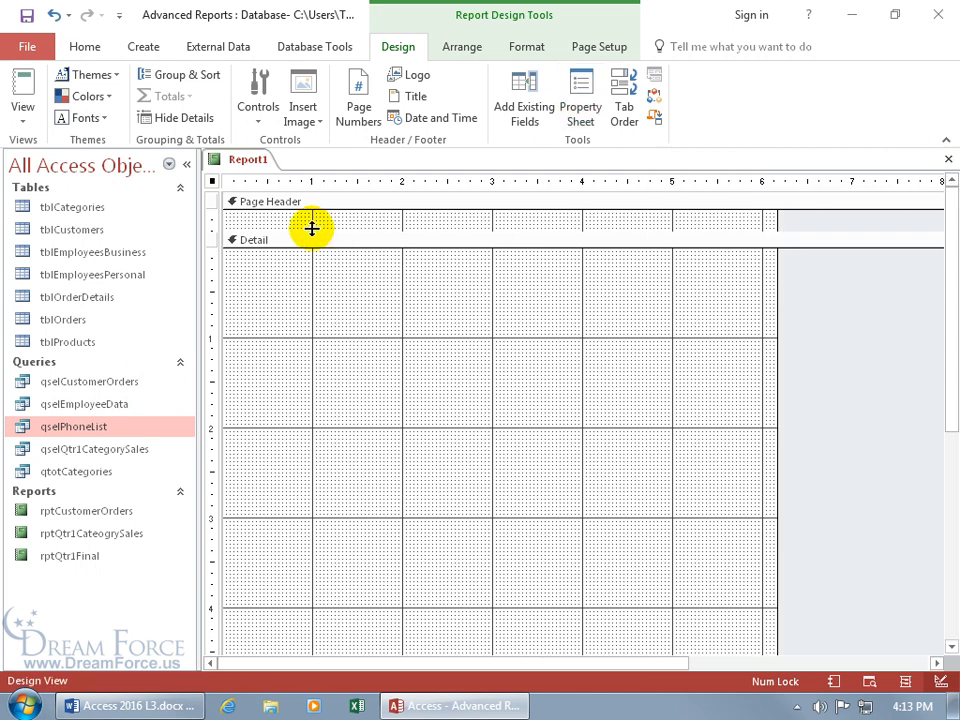
# Step: Increase the Page Header height to about 1.2 inches and add a label there reading Dream Force Phone List
pyautogui.moveTo(312, 229); pyautogui.dragTo(308, 313)
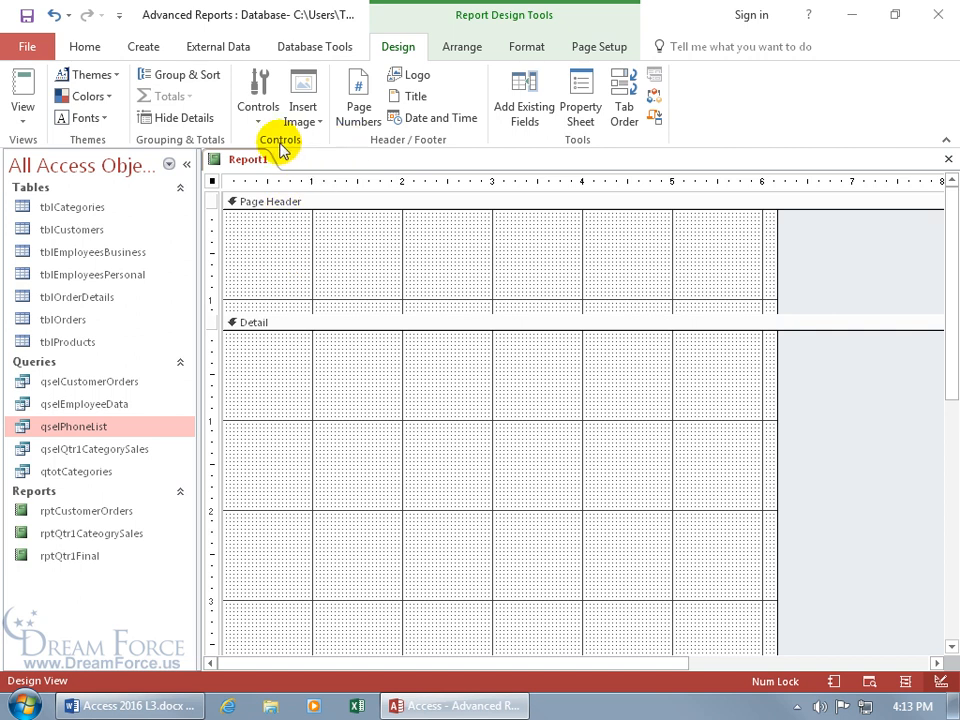
pyautogui.click(258, 104)
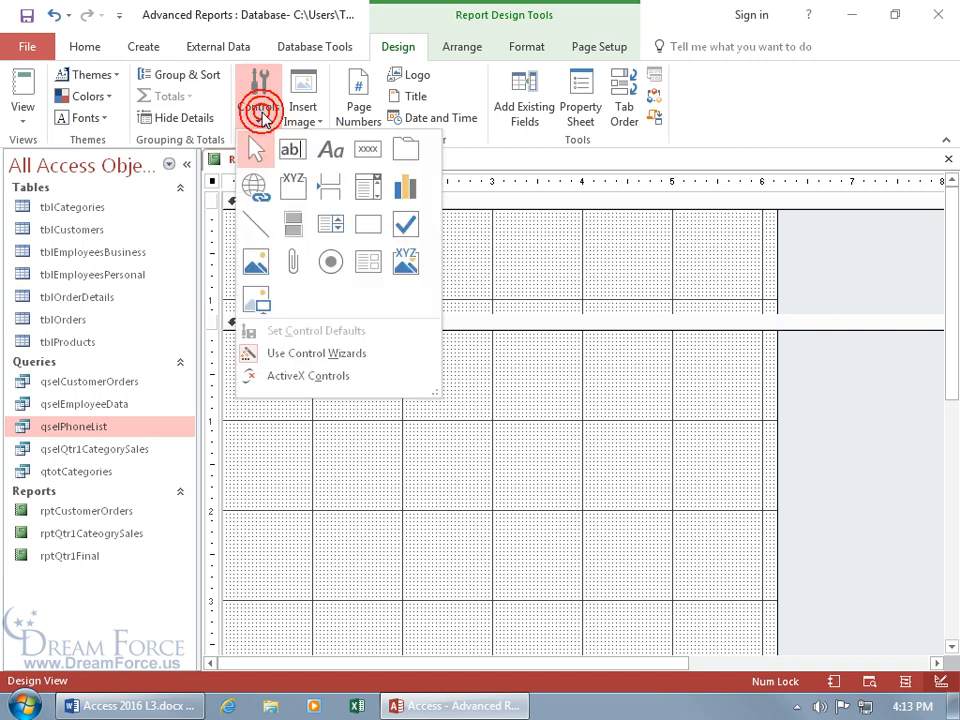
pyautogui.click(330, 155)
pyautogui.moveTo(267, 220)
pyautogui.mouseDown()
pyautogui.moveTo(305, 265)
pyautogui.moveTo(578, 291)
pyautogui.mouseUp()
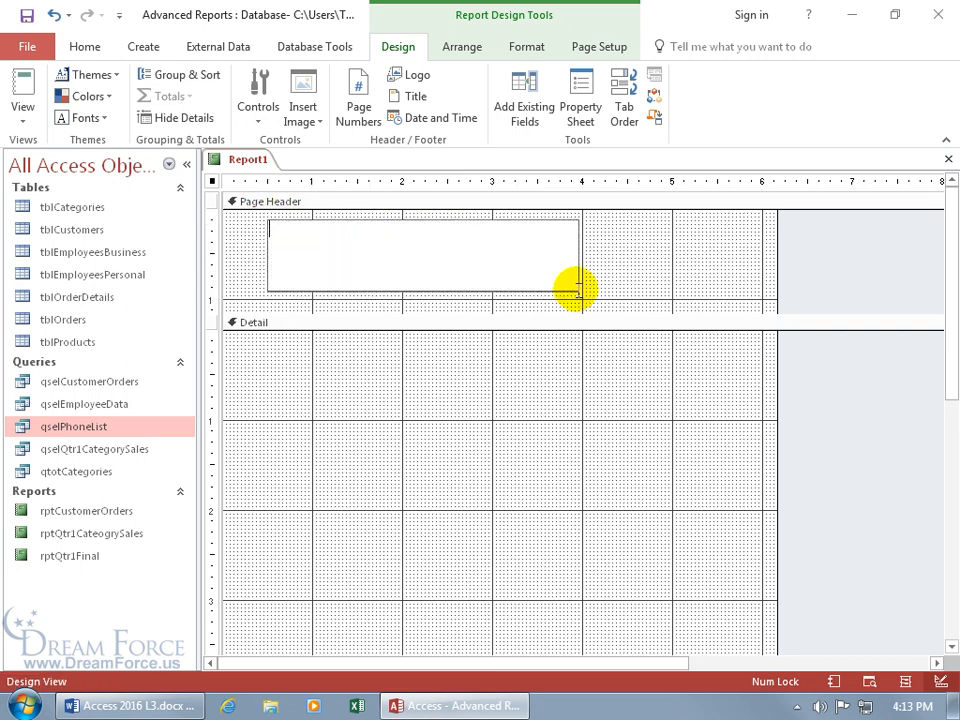
pyautogui.write('Dream Force Phone List')
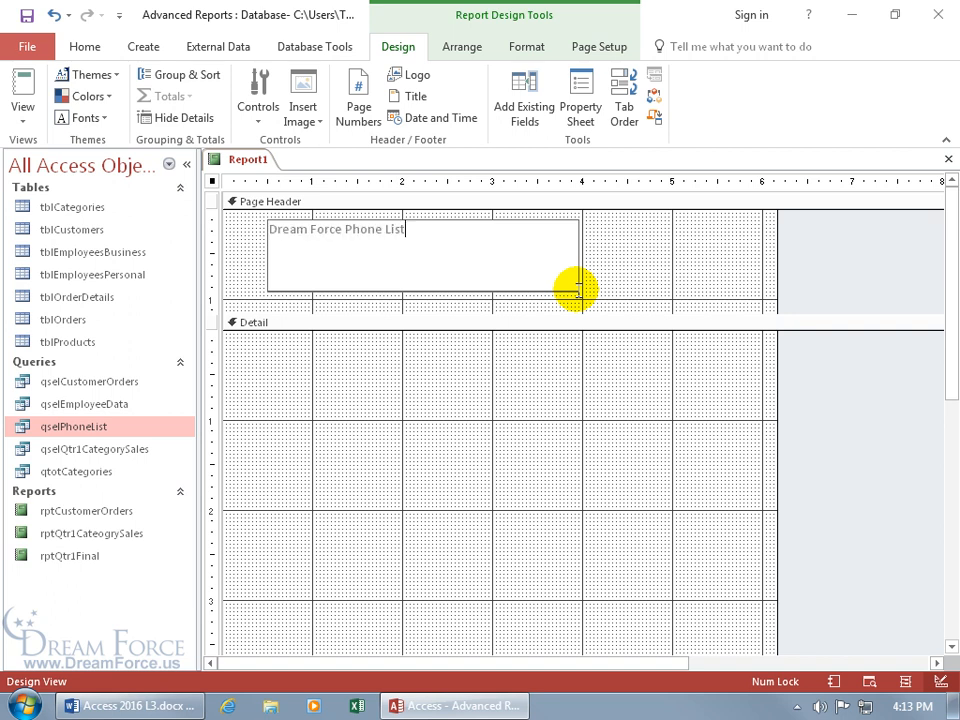
pyautogui.press('Return')
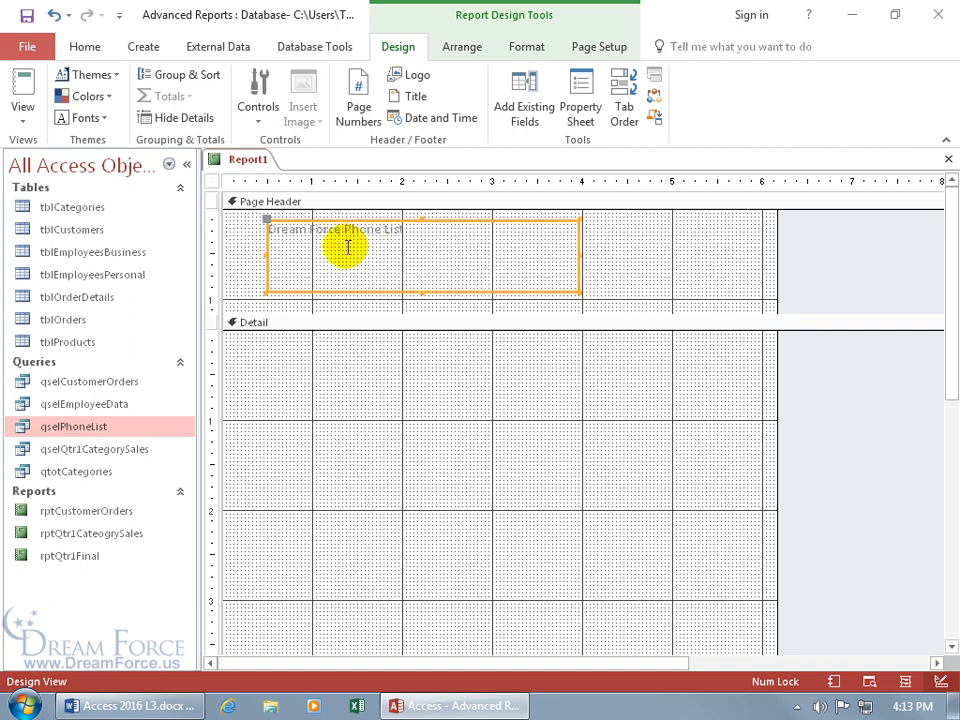
# Step: Format the Dream Force Phone List label in Monotype Corsiva, size 36, with a dark blue theme font color
pyautogui.click(526, 46)
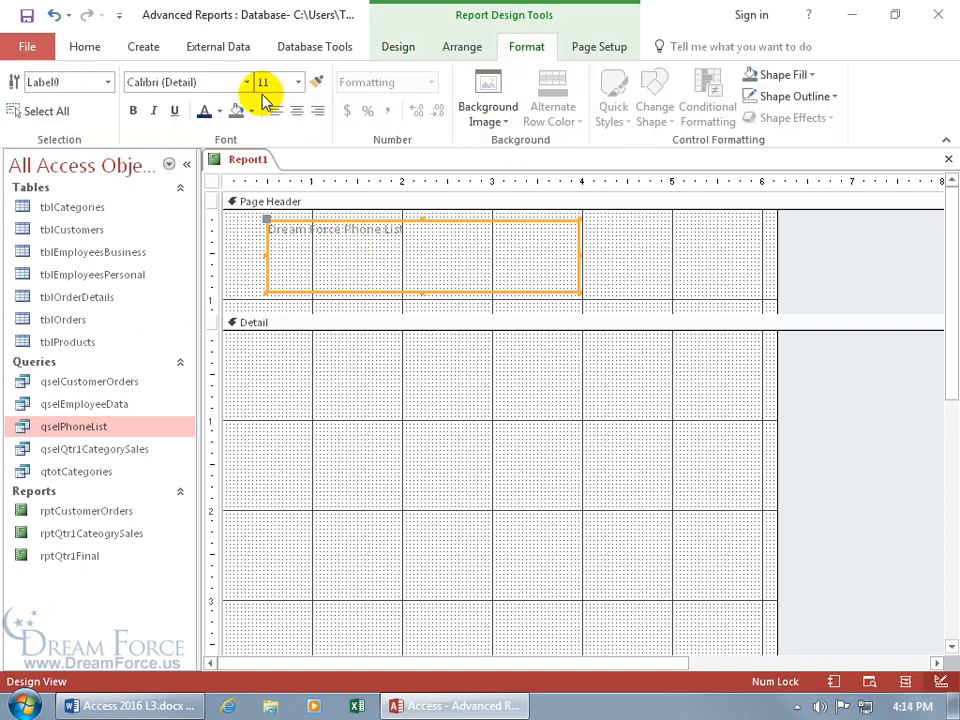
pyautogui.click(217, 79)
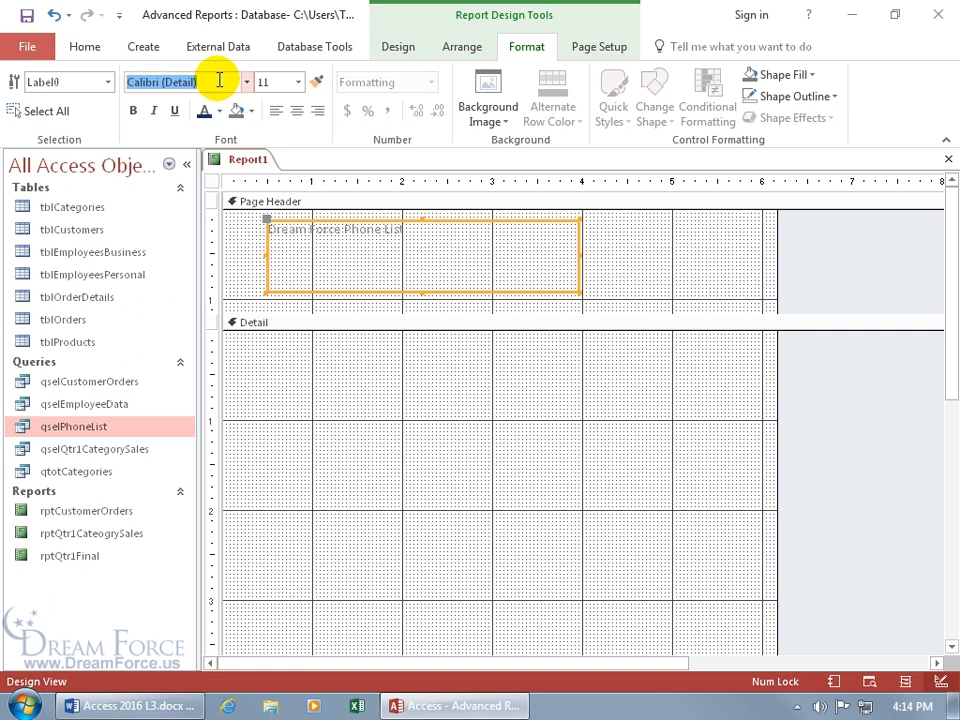
pyautogui.write('Monotype Corsiva')
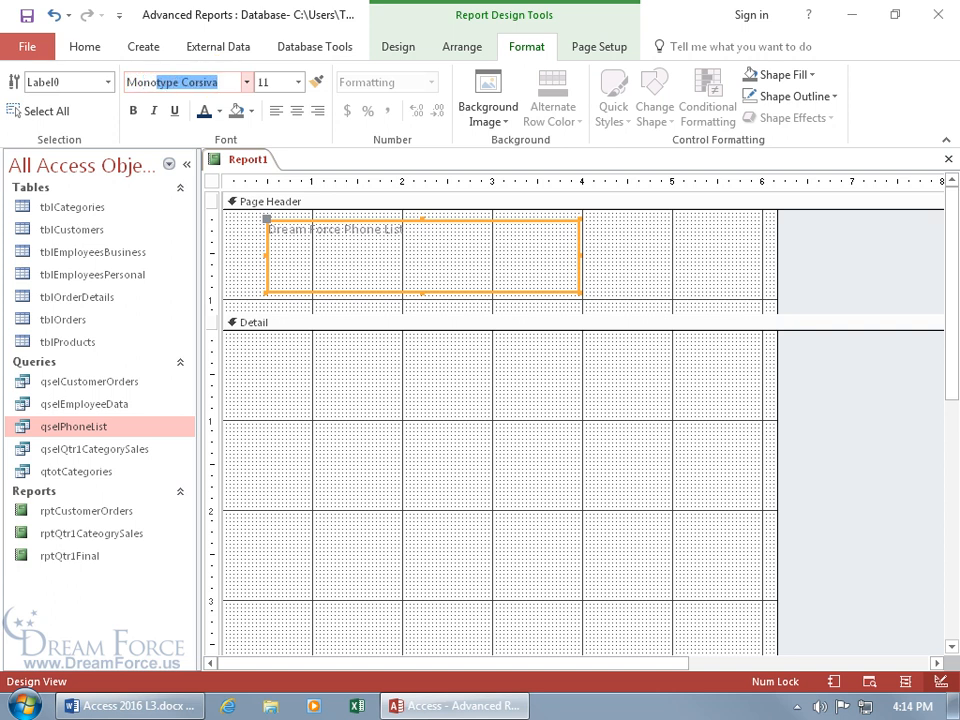
pyautogui.press('Return')
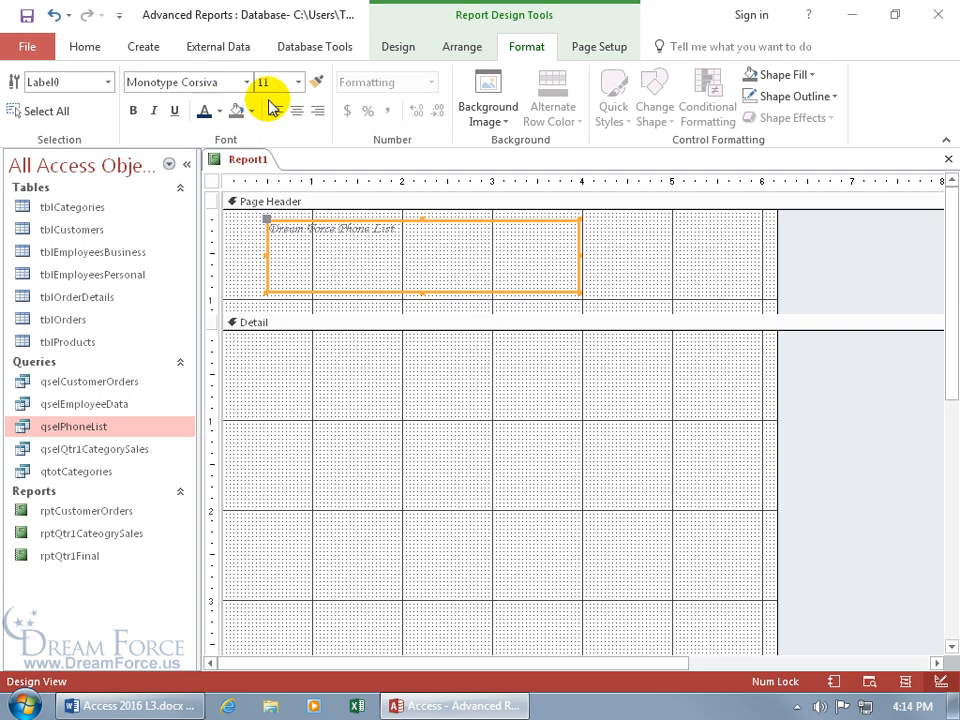
pyautogui.click(297, 83)
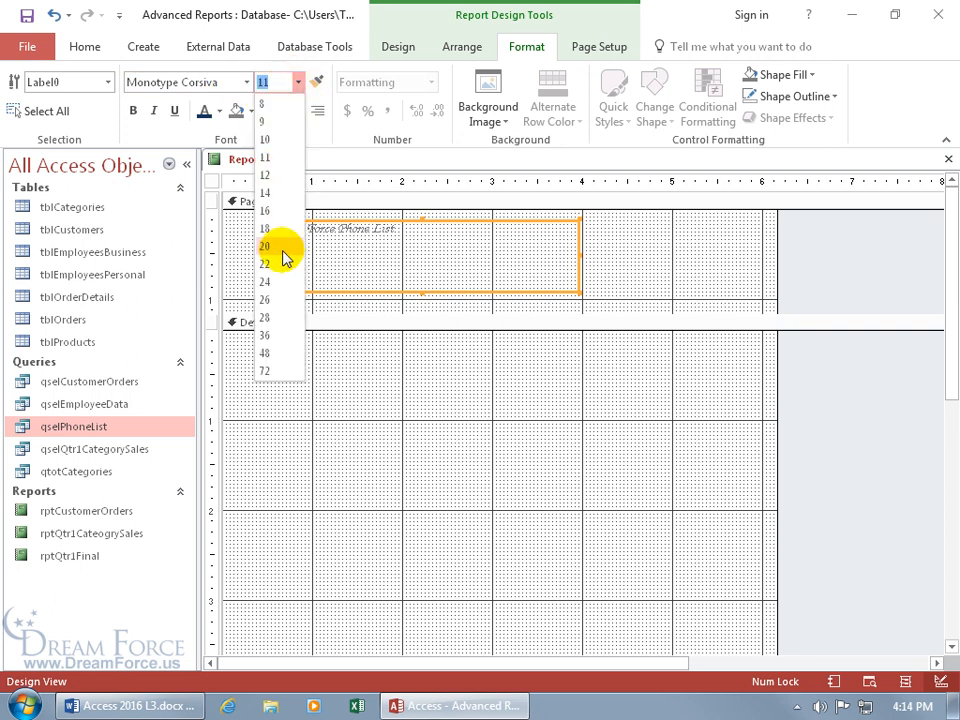
pyautogui.click(265, 318)
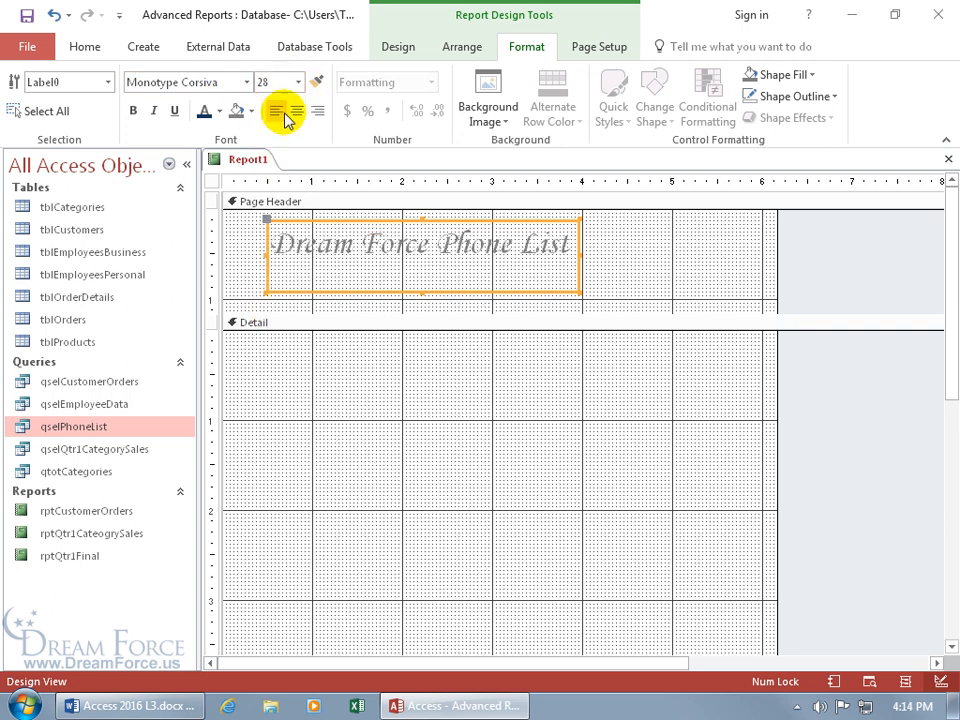
pyautogui.click(297, 84)
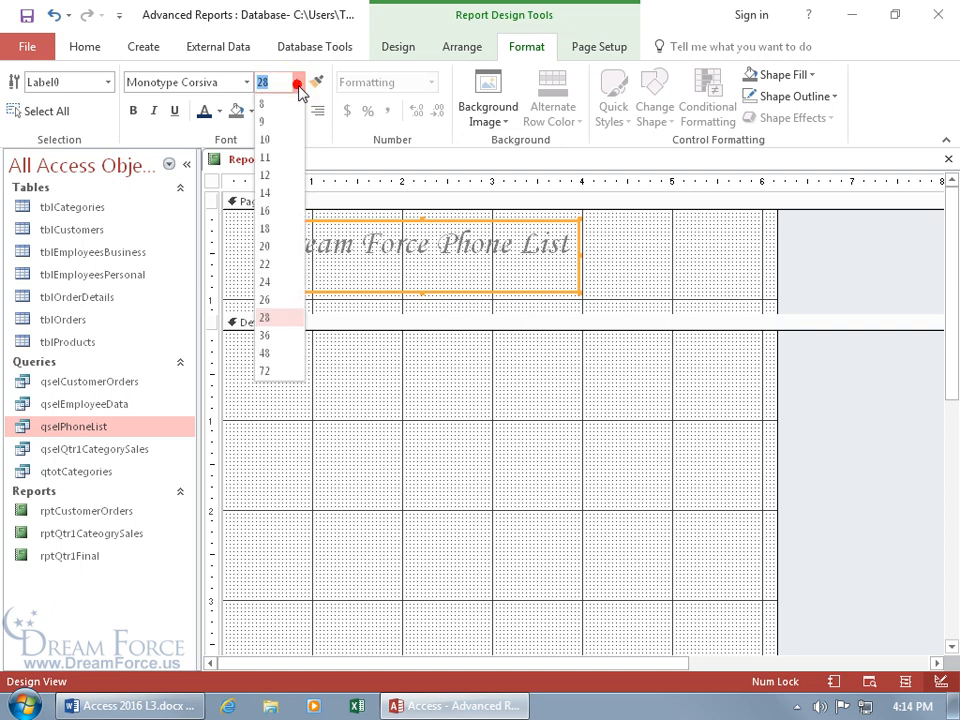
pyautogui.click(277, 336)
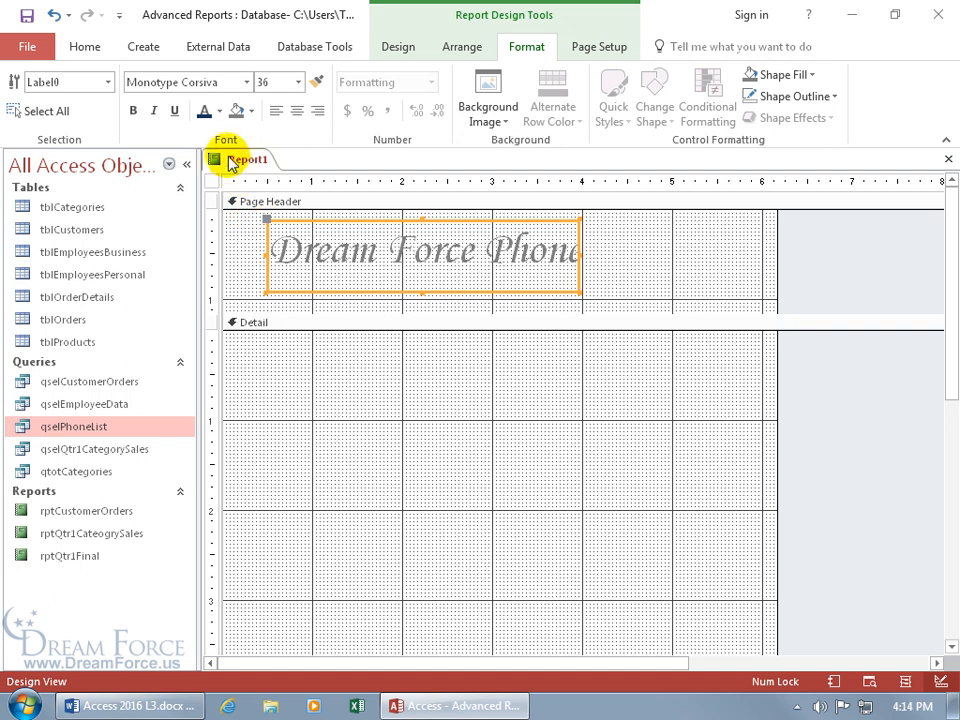
pyautogui.click(220, 112)
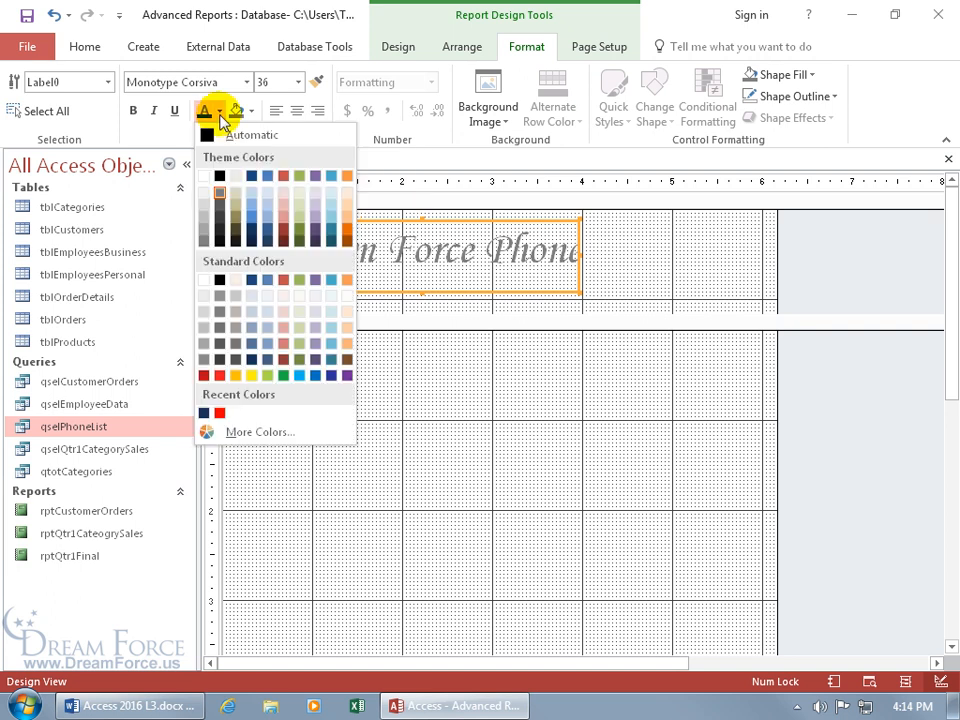
pyautogui.click(267, 233)
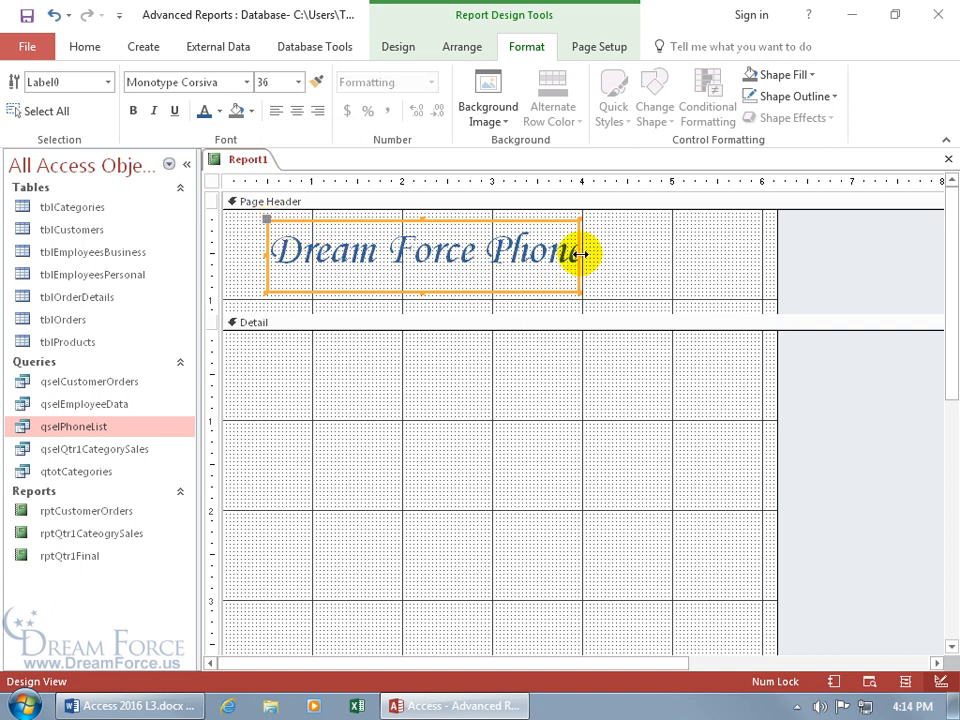
# Step: Resize the title label to fit its full text and move it closer to the page header's left edge
pyautogui.moveTo(580, 254); pyautogui.dragTo(693, 253)
pyautogui.doubleClick(693, 253)
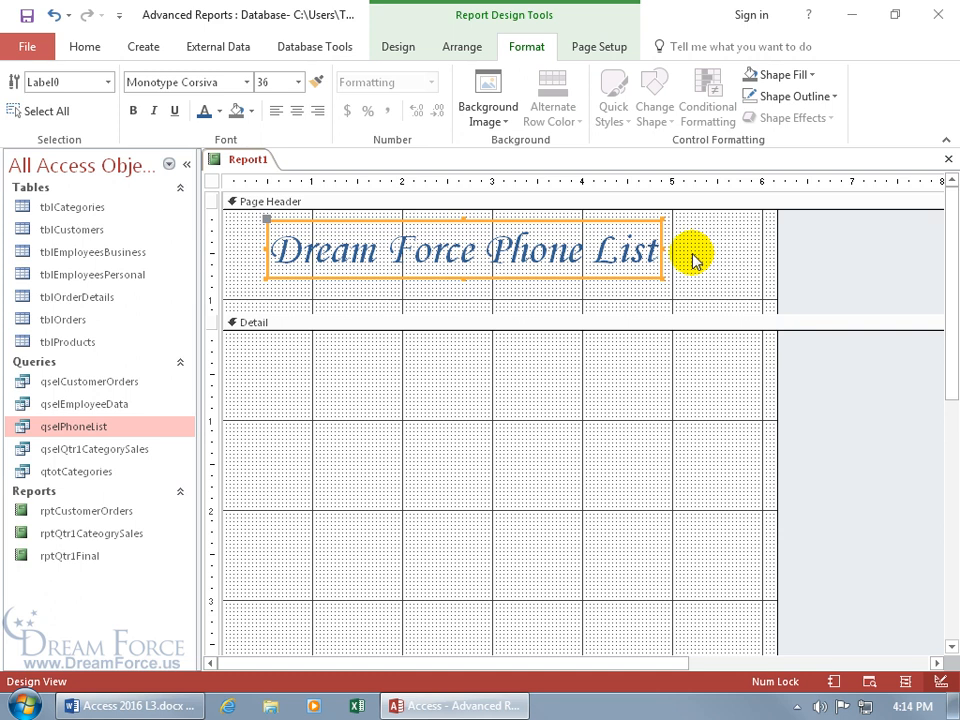
pyautogui.moveTo(490, 221); pyautogui.dragTo(455, 222)
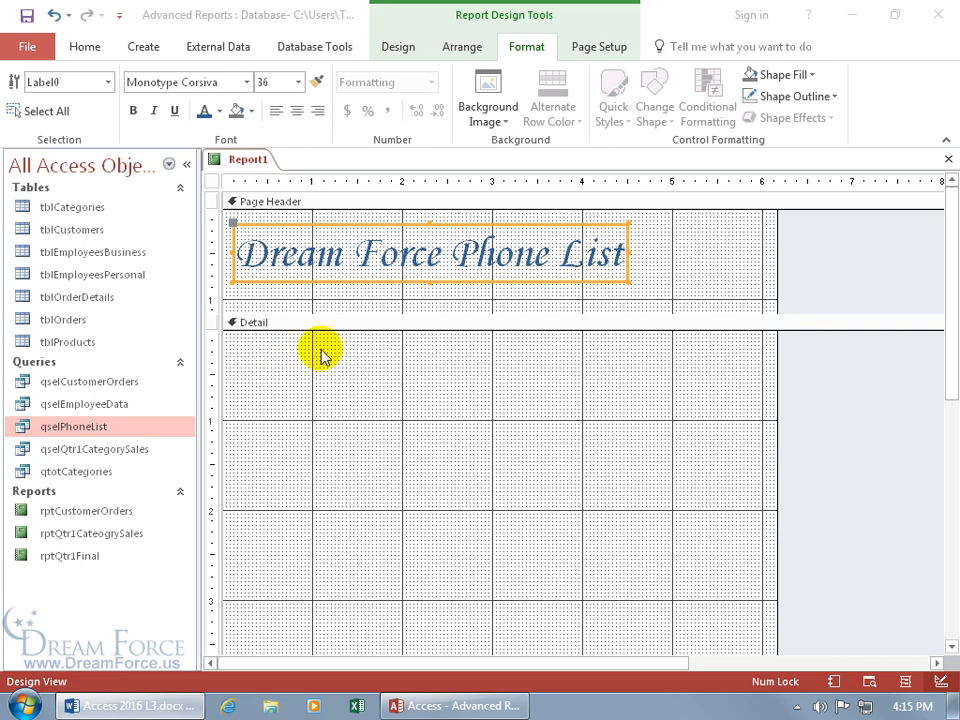
# Step: Add a text box to the Detail section, delete its attached label, and place the box in the section's upper-left corner
pyautogui.click(398, 47)
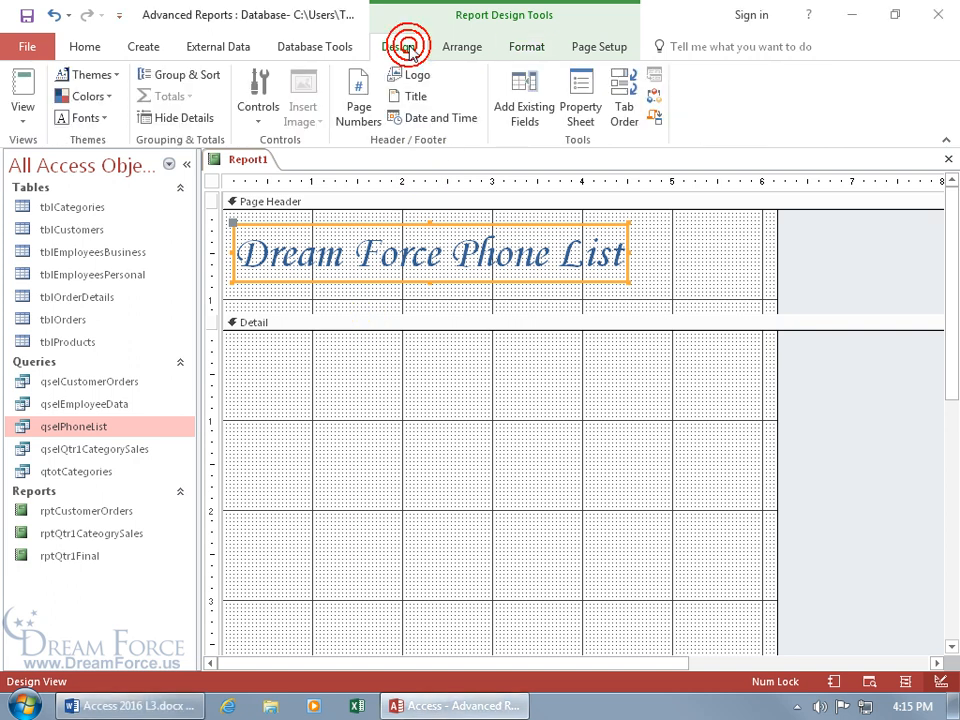
pyautogui.click(262, 118)
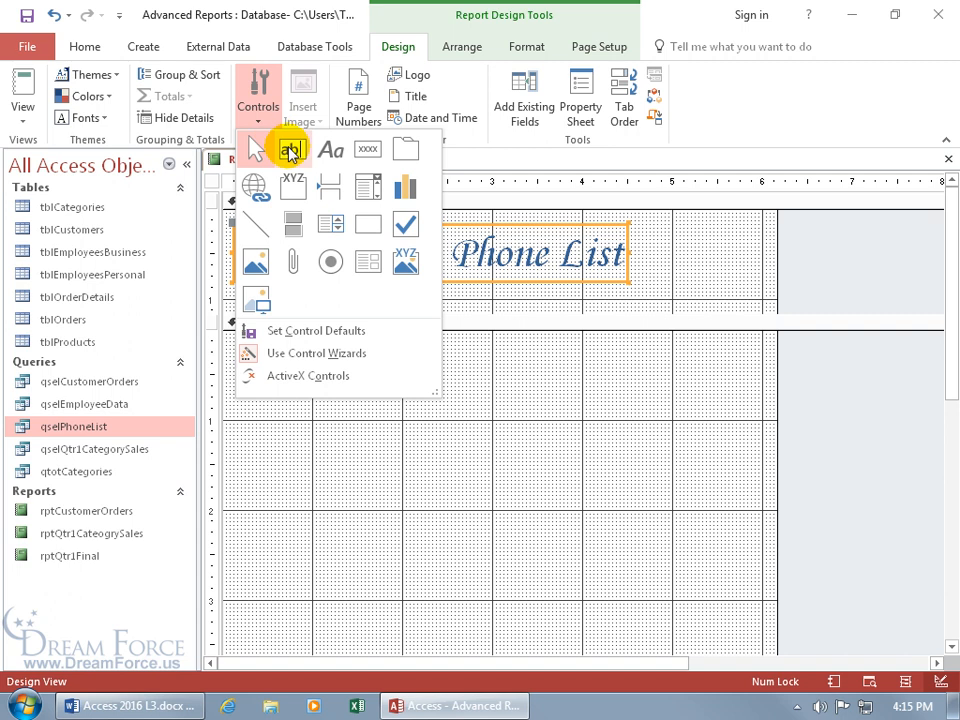
pyautogui.click(289, 150)
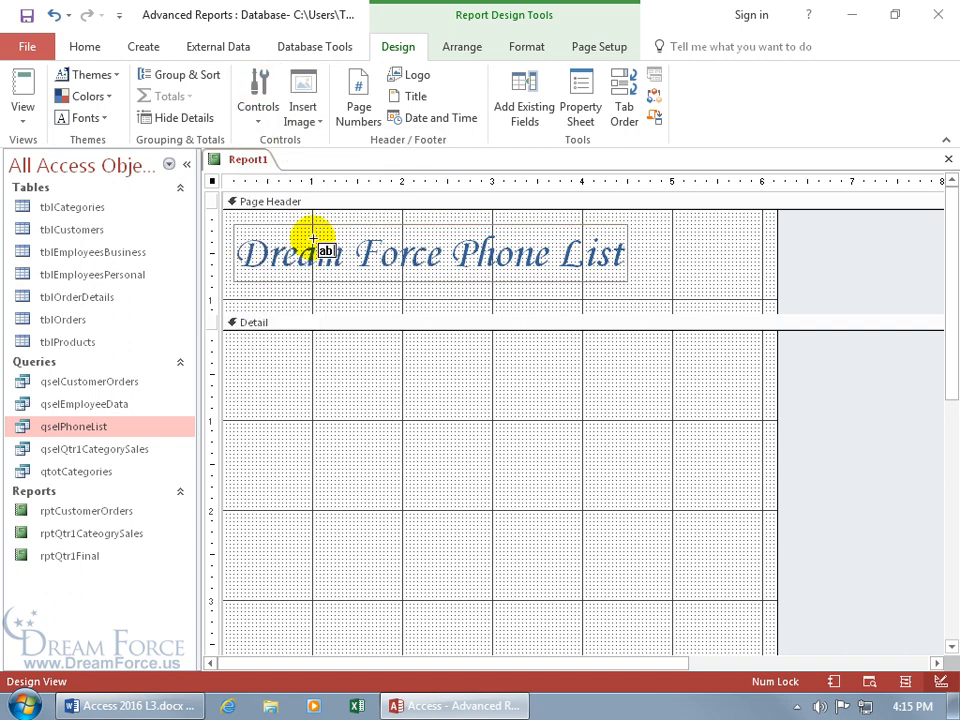
pyautogui.click(375, 351)
pyautogui.click(289, 358)
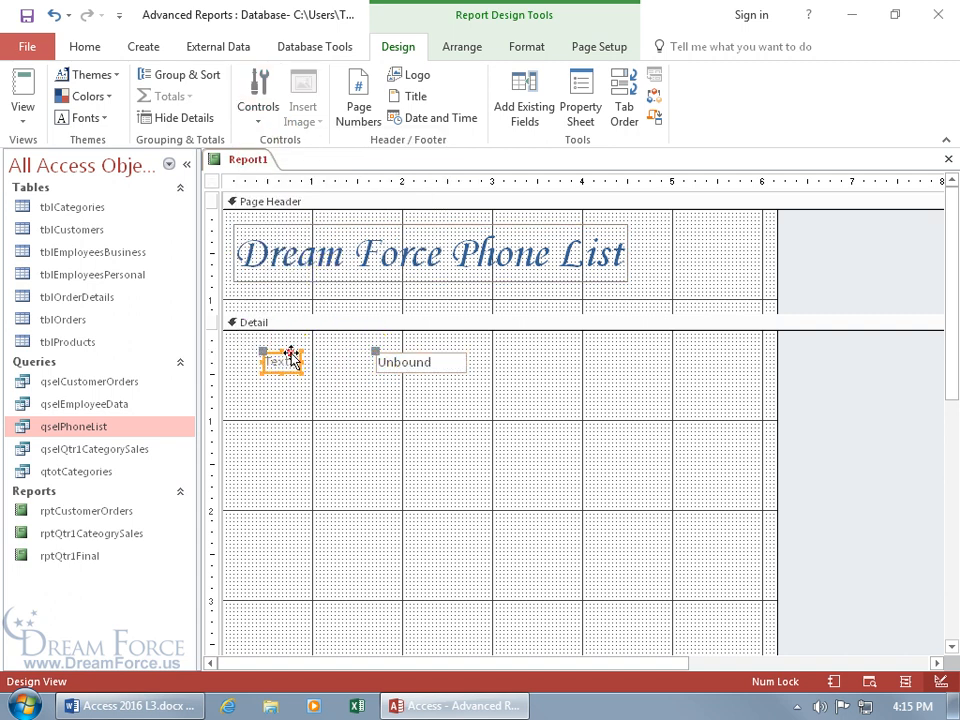
pyautogui.press('Delete')
pyautogui.moveTo(410, 361); pyautogui.dragTo(255, 334)
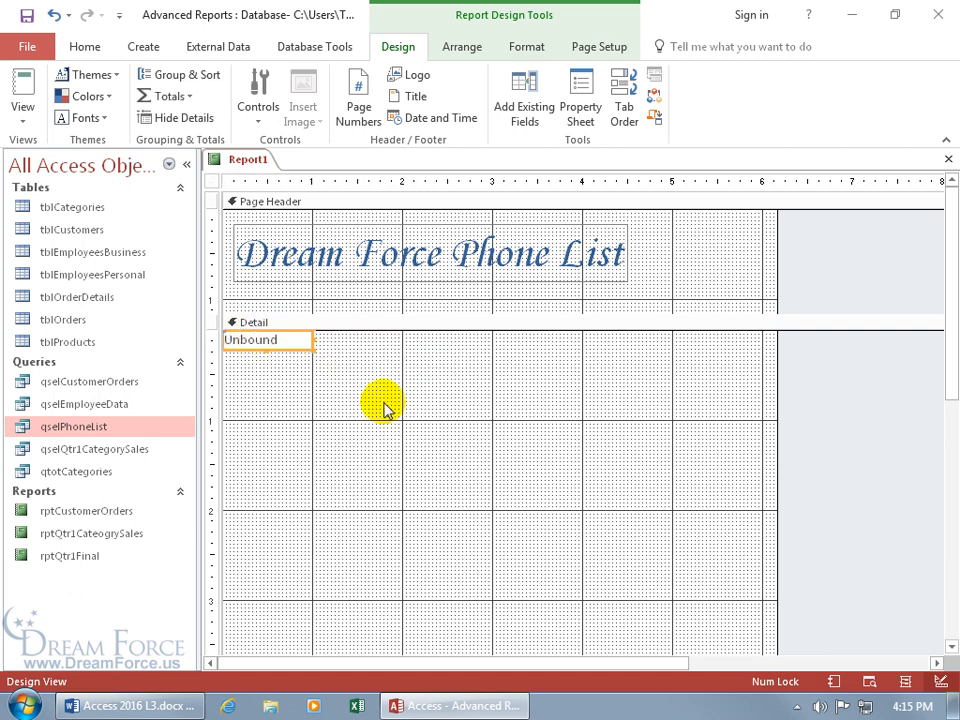
# Step: Show the properties of the unbound Detail text box and go to its Control Source
pyautogui.doubleClick(290, 347)
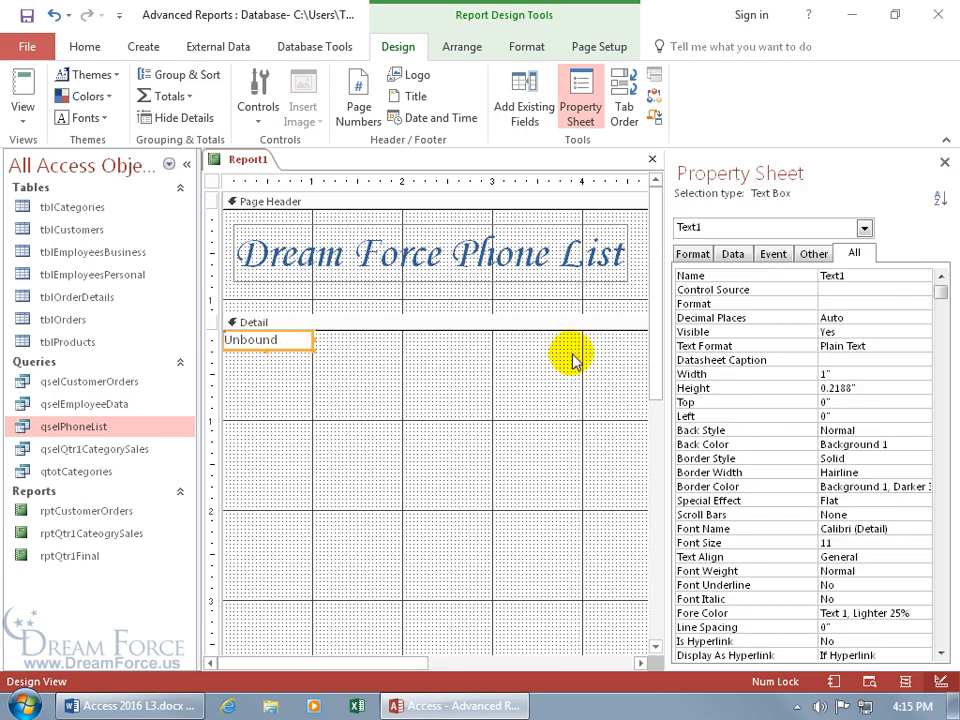
pyautogui.click(847, 291)
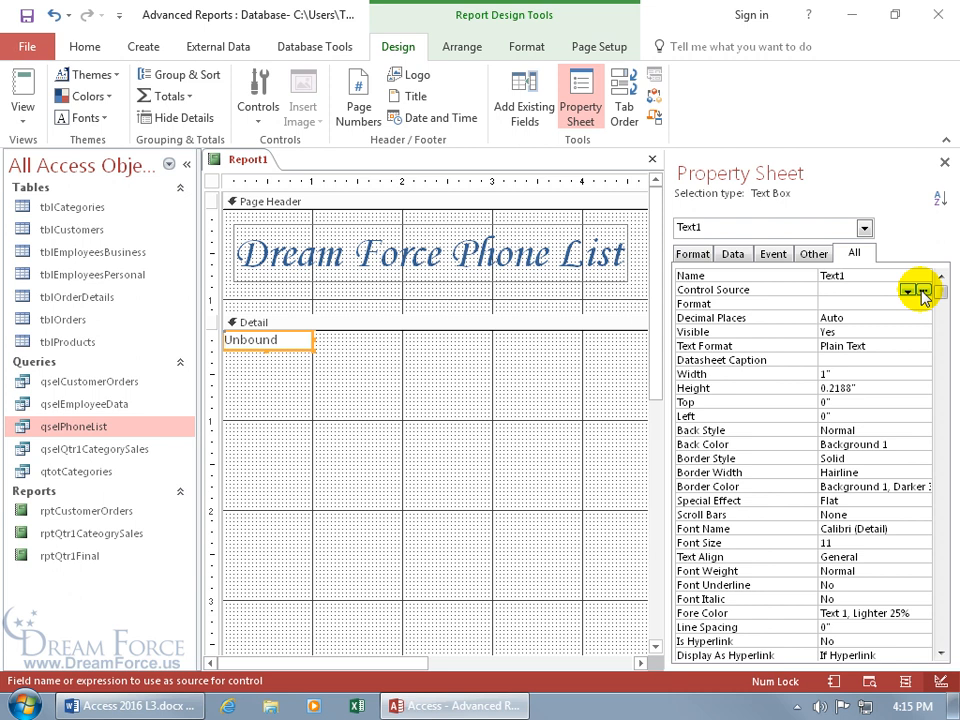
pyautogui.rightClick(857, 292)
pyautogui.click(880, 327)
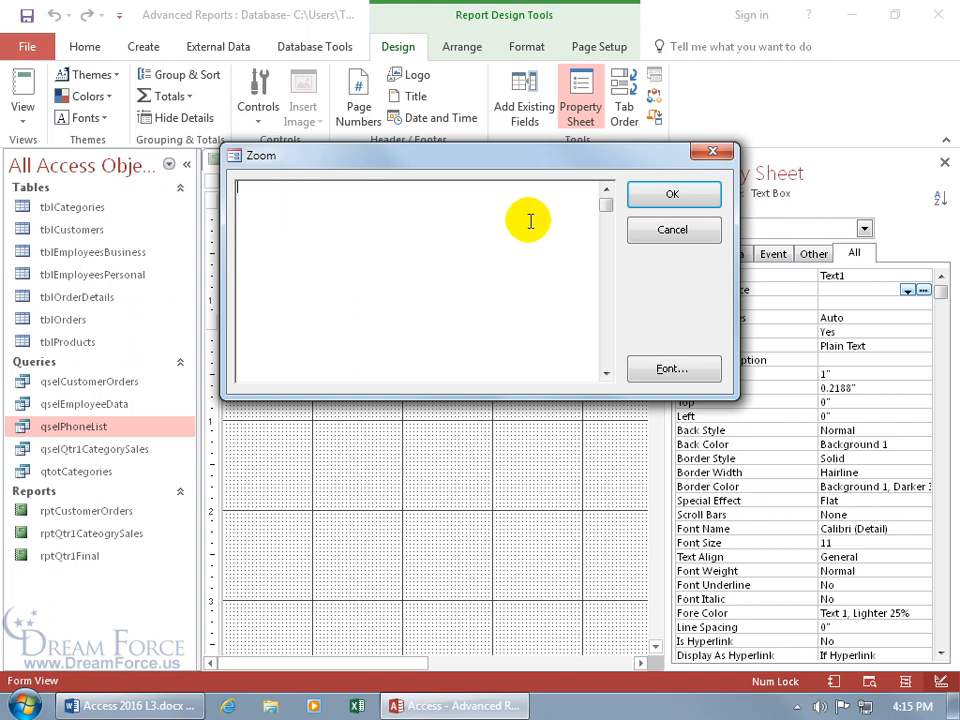
pyautogui.click(664, 233)
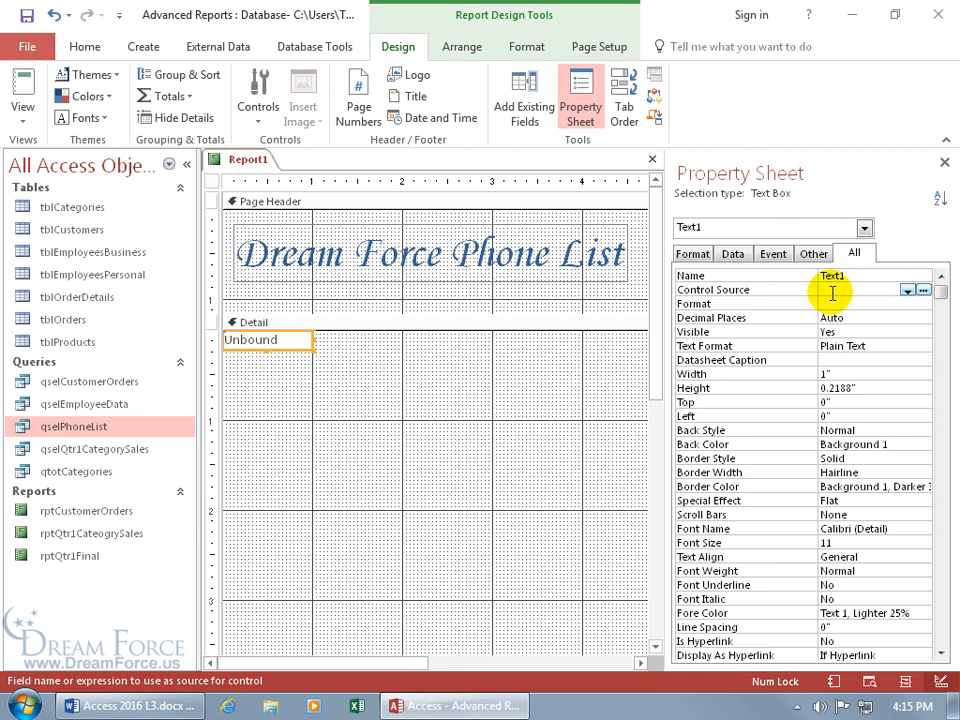
pyautogui.write('=las')
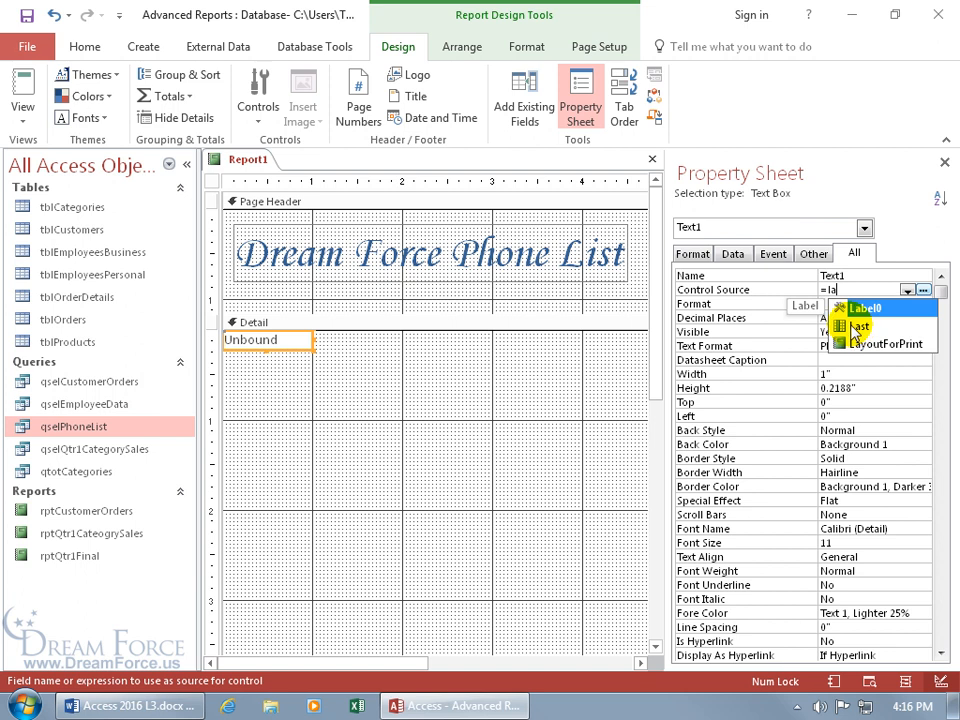
pyautogui.click(856, 328)
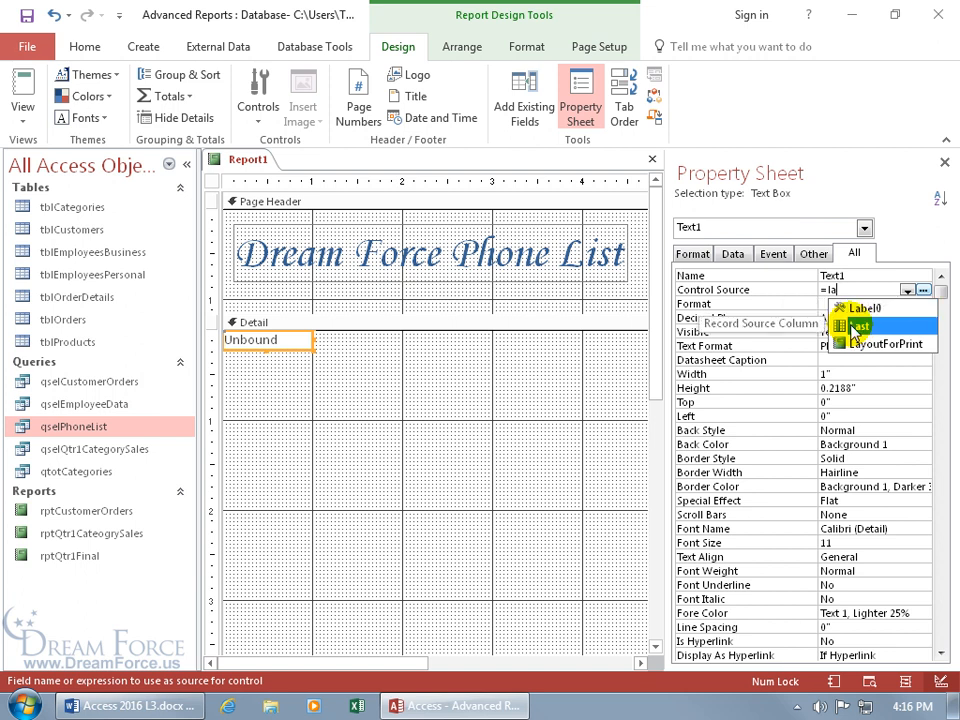
pyautogui.doubleClick(856, 328)
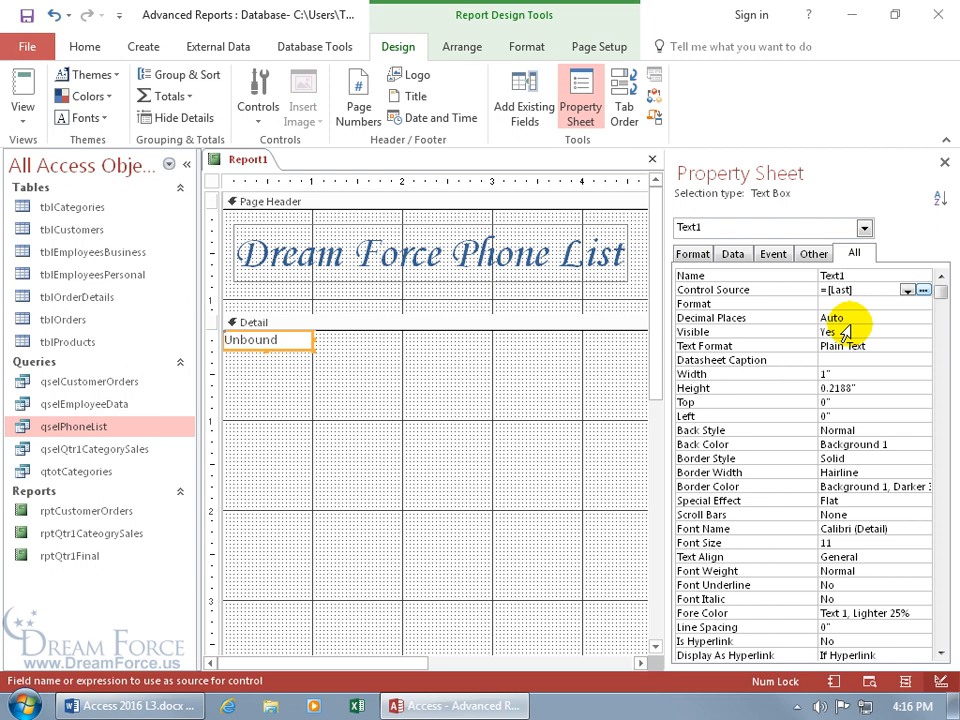
pyautogui.press('BackSpace')
pyautogui.press('BackSpace')
pyautogui.press('BackSpace')
pyautogui.press('BackSpace')
pyautogui.press('BackSpace')
pyautogui.press('BackSpace')
pyautogui.press('BackSpace')
pyautogui.rightClick(852, 289)
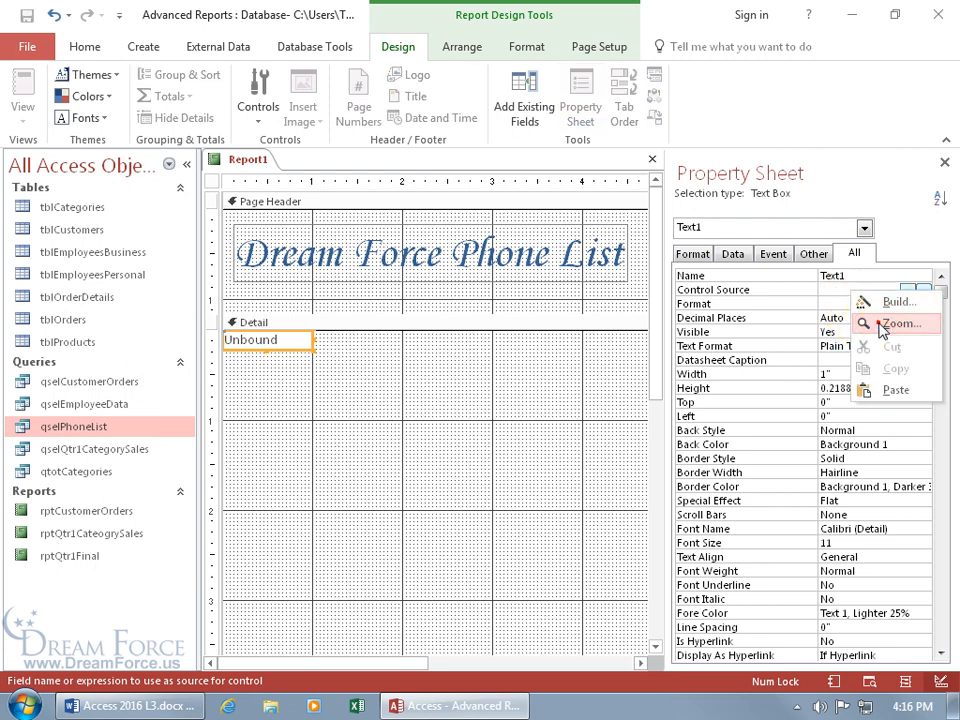
pyautogui.click(874, 322)
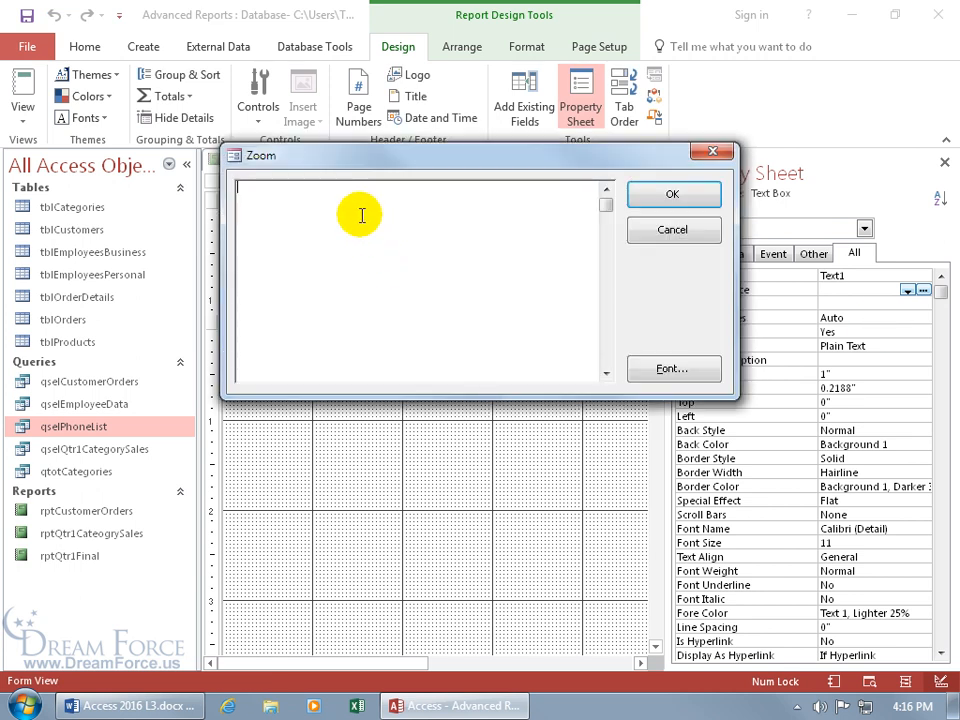
pyautogui.click(678, 229)
# Step: Set the Detail text box's control source to the expression =[Last]&", "&[First] using the Expression Builder
pyautogui.click(923, 291)
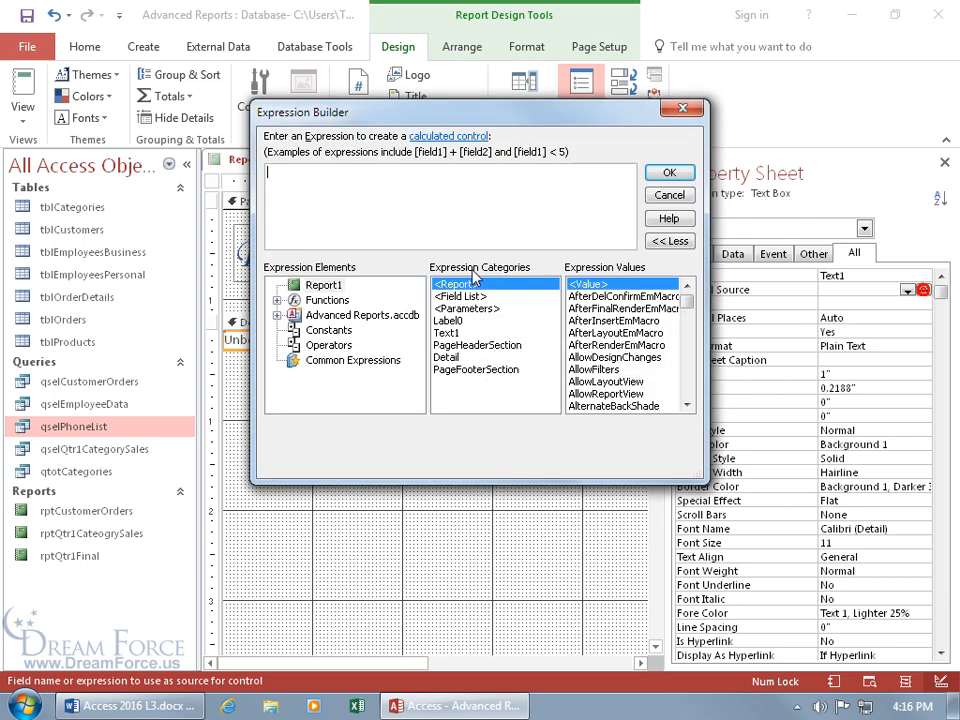
pyautogui.write('=la')
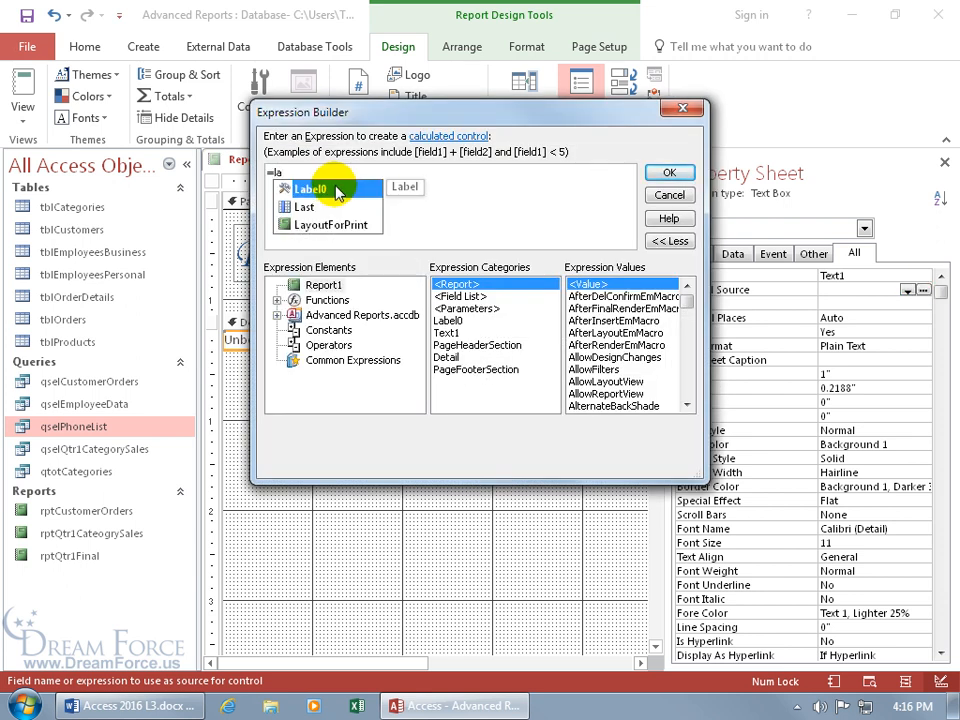
pyautogui.click(316, 208)
pyautogui.doubleClick(316, 208)
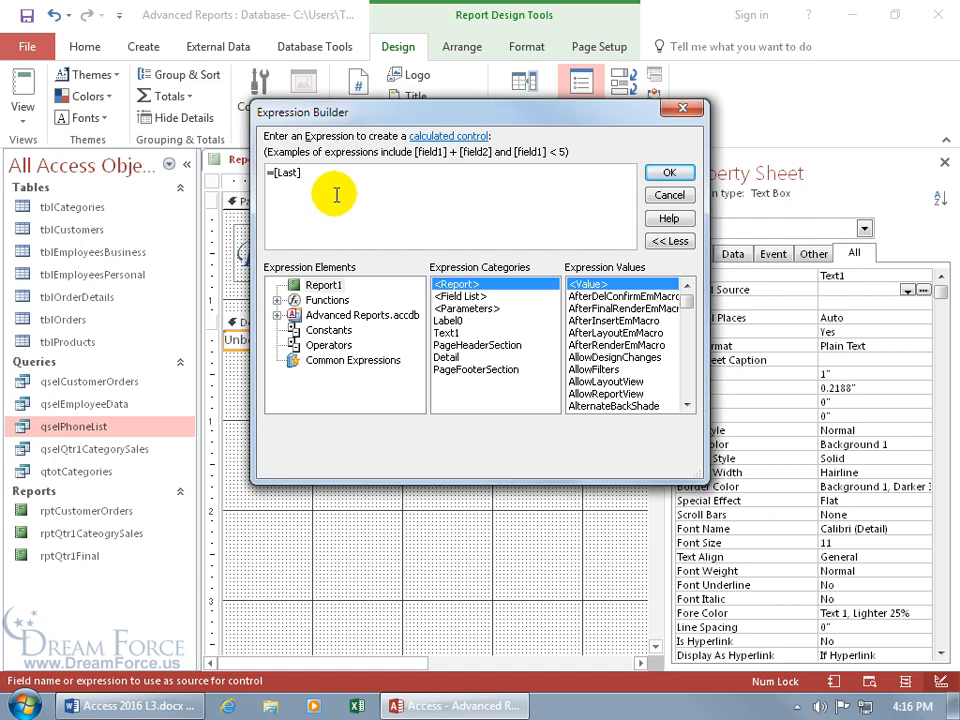
pyautogui.write('&')
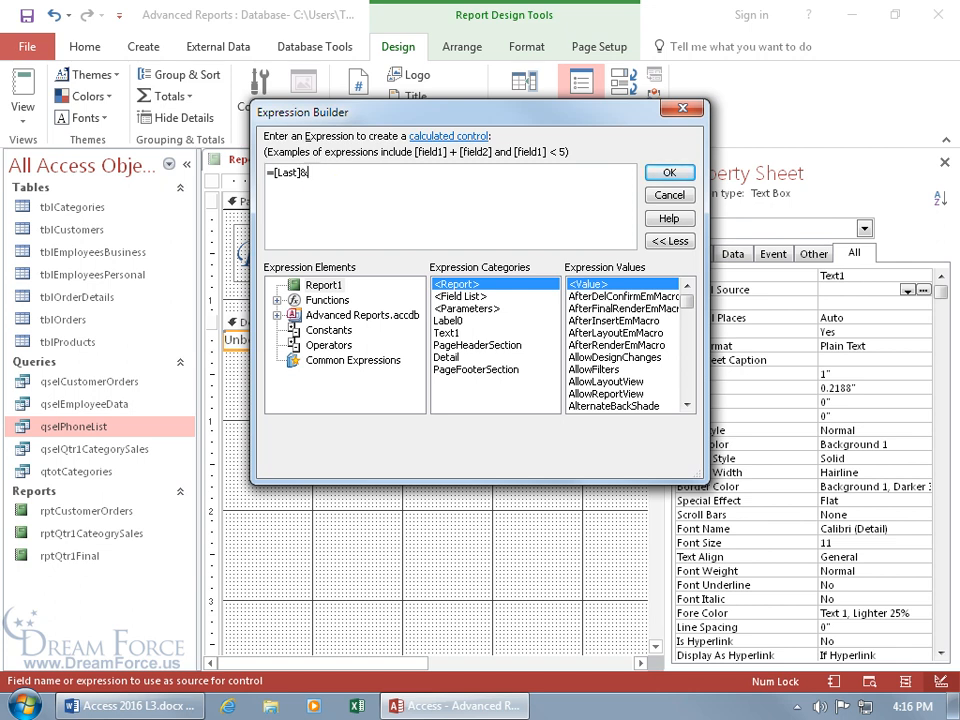
pyautogui.write('", "&[f')
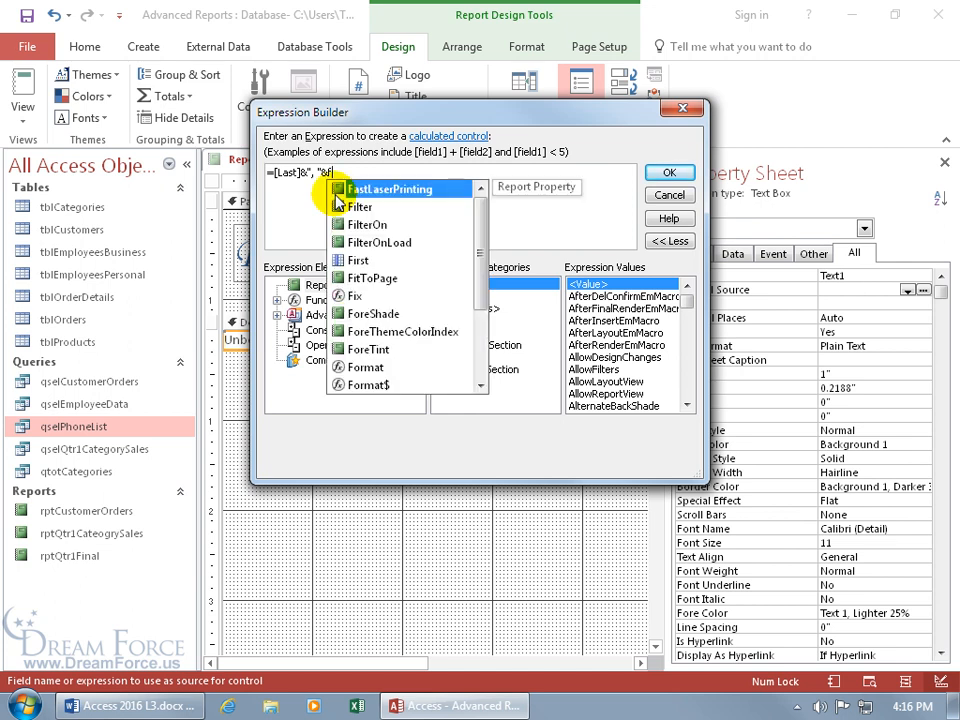
pyautogui.press('Down')
pyautogui.press('Down')
pyautogui.press('Down')
pyautogui.press('Down')
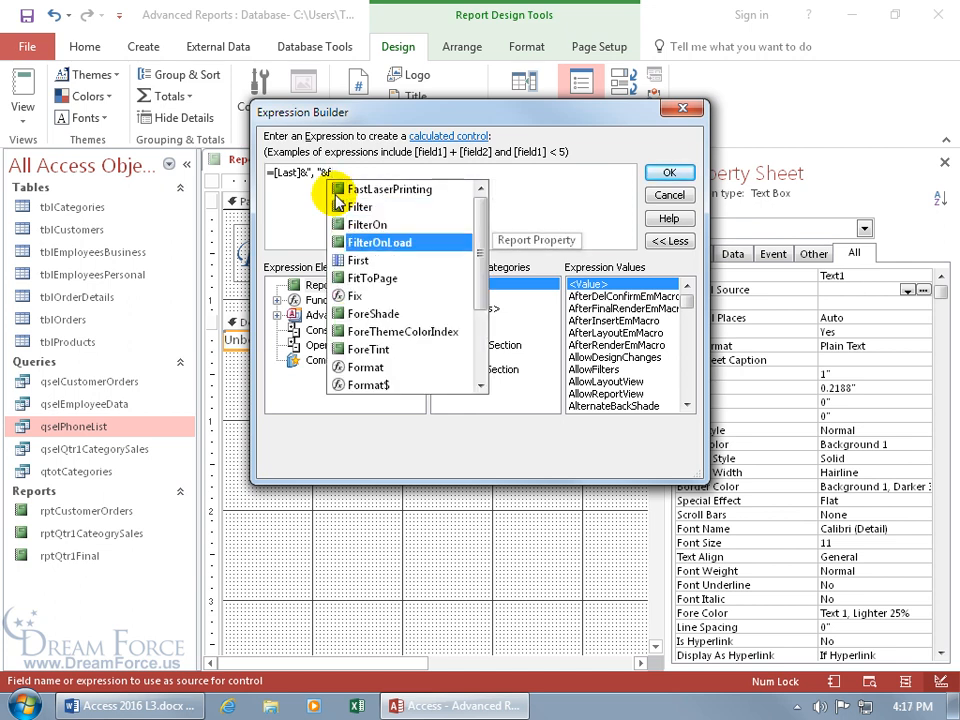
pyautogui.press('Tab')
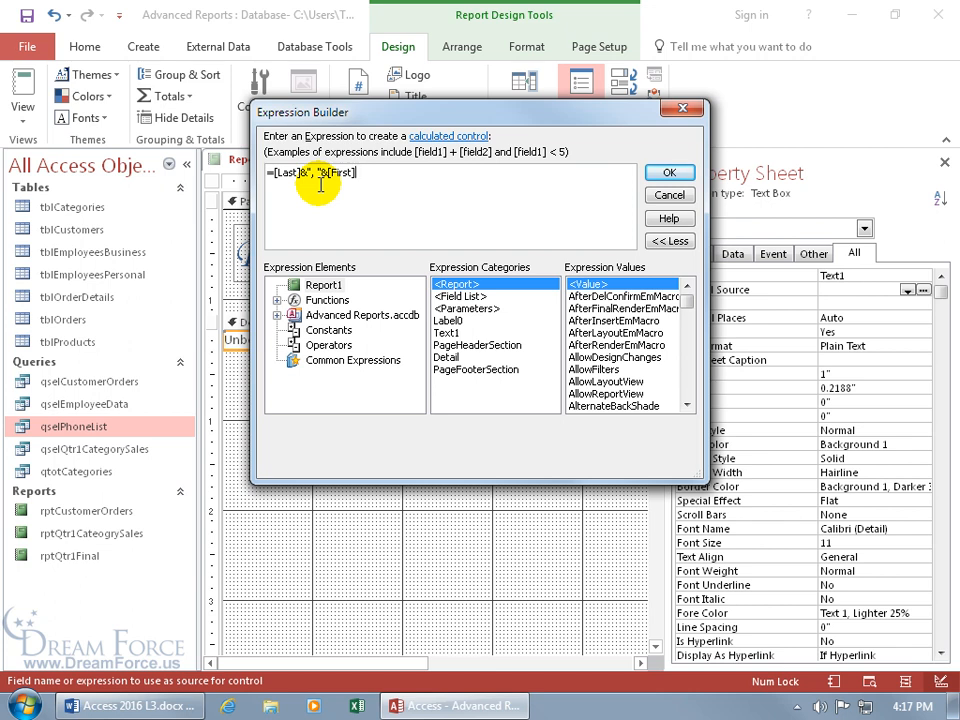
pyautogui.click(673, 175)
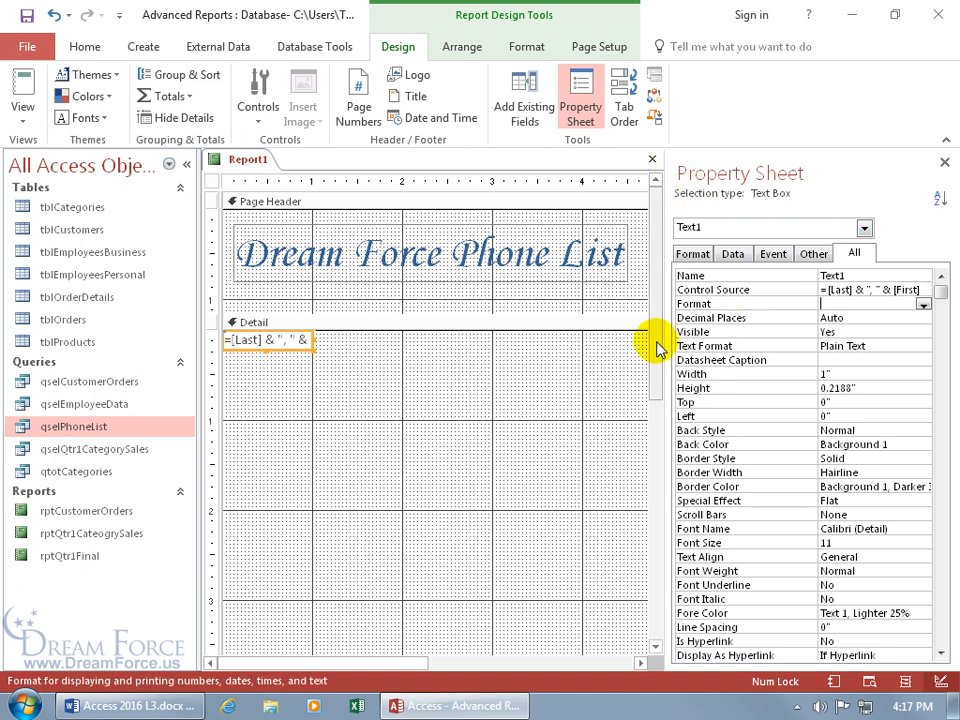
# Step: Preview the report for print, check how the names are spaced across the first two pages, and return to Design View
pyautogui.moveTo(655, 345); pyautogui.dragTo(654, 531)
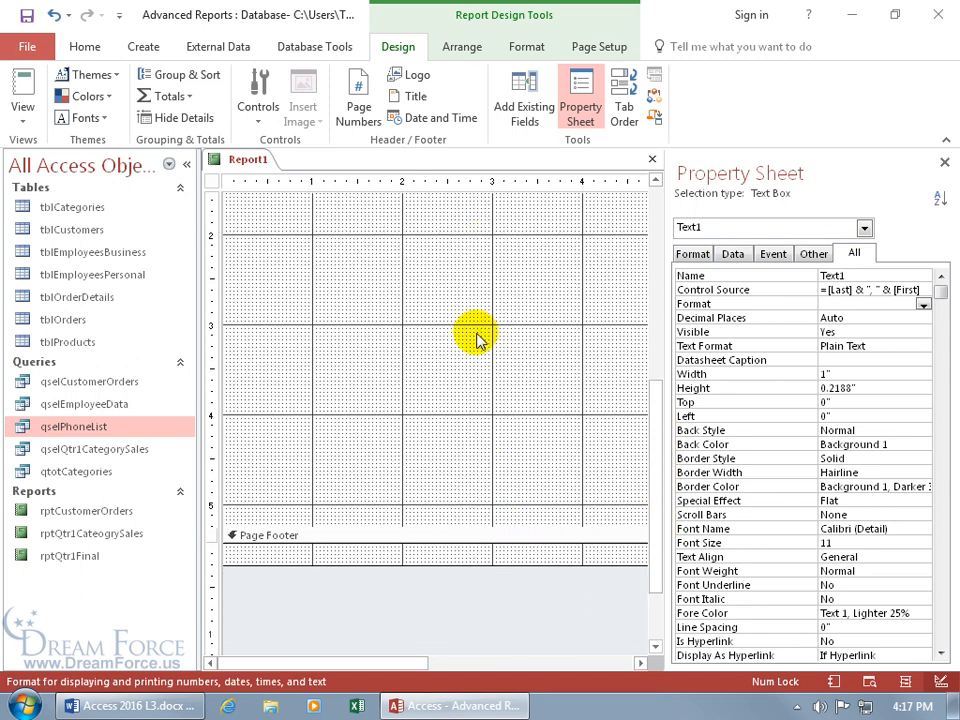
pyautogui.rightClick(240, 176)
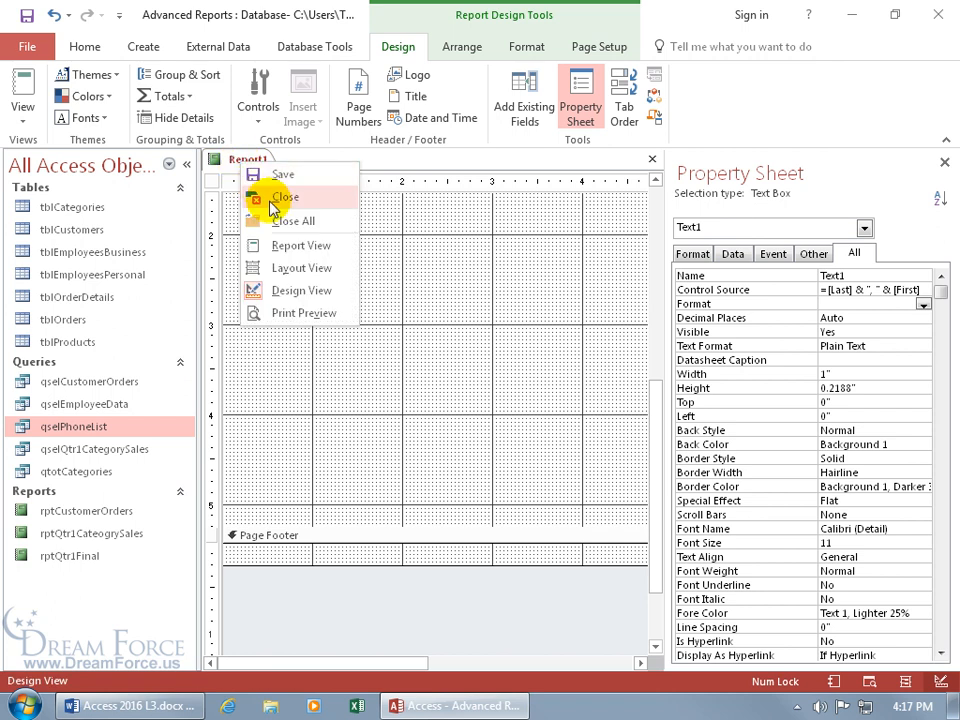
pyautogui.click(302, 314)
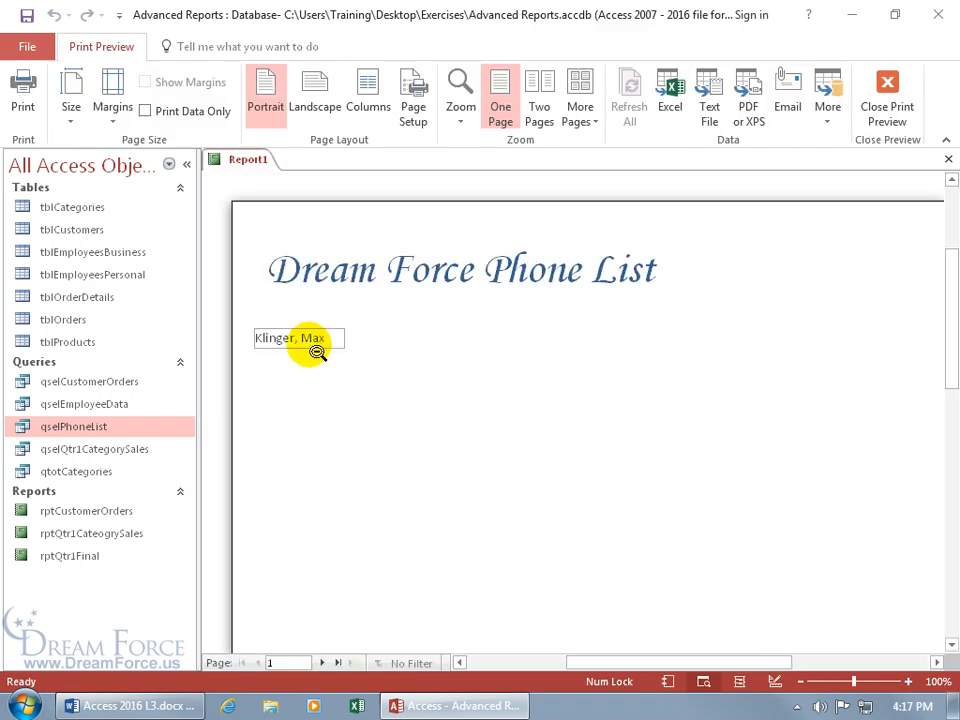
pyautogui.scroll(-2, 465, 370)
pyautogui.scroll(-5, 470, 371)
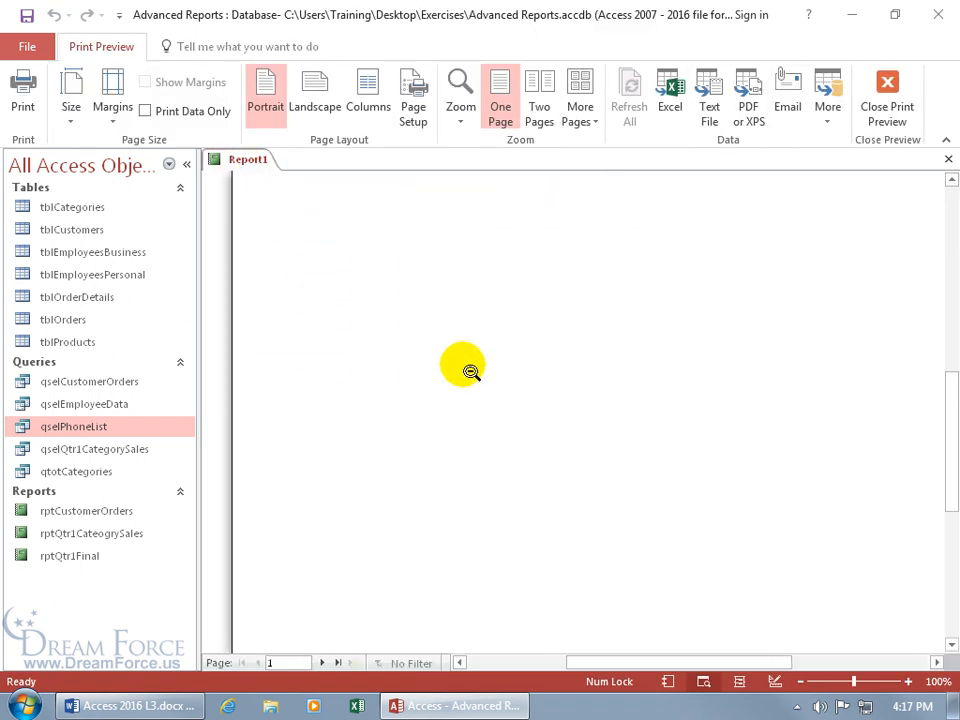
pyautogui.click(322, 662)
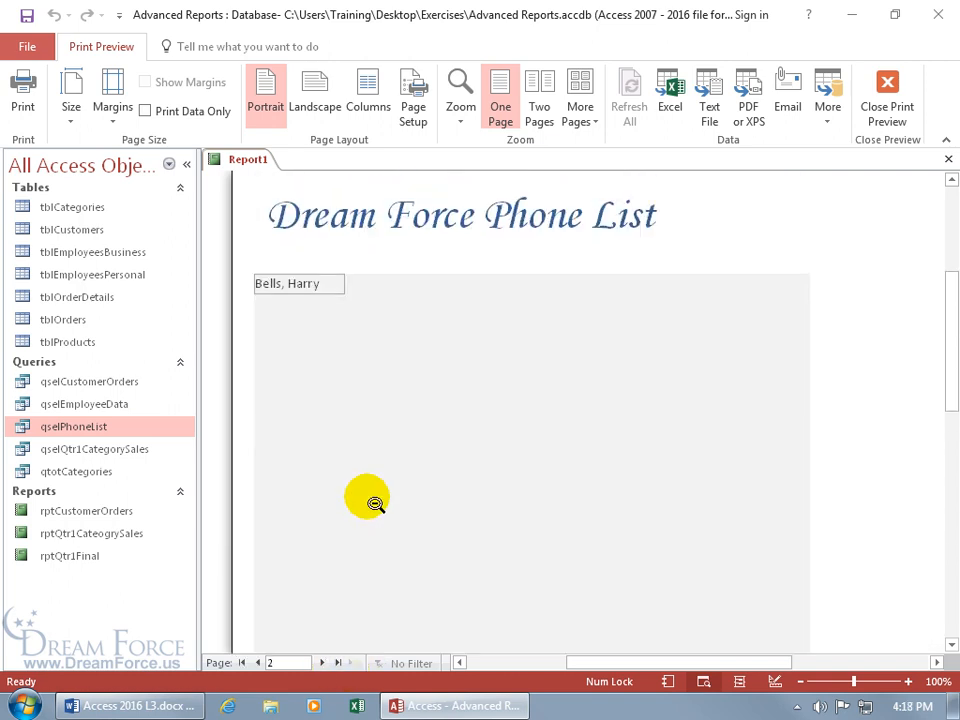
pyautogui.scroll(1, 375, 503)
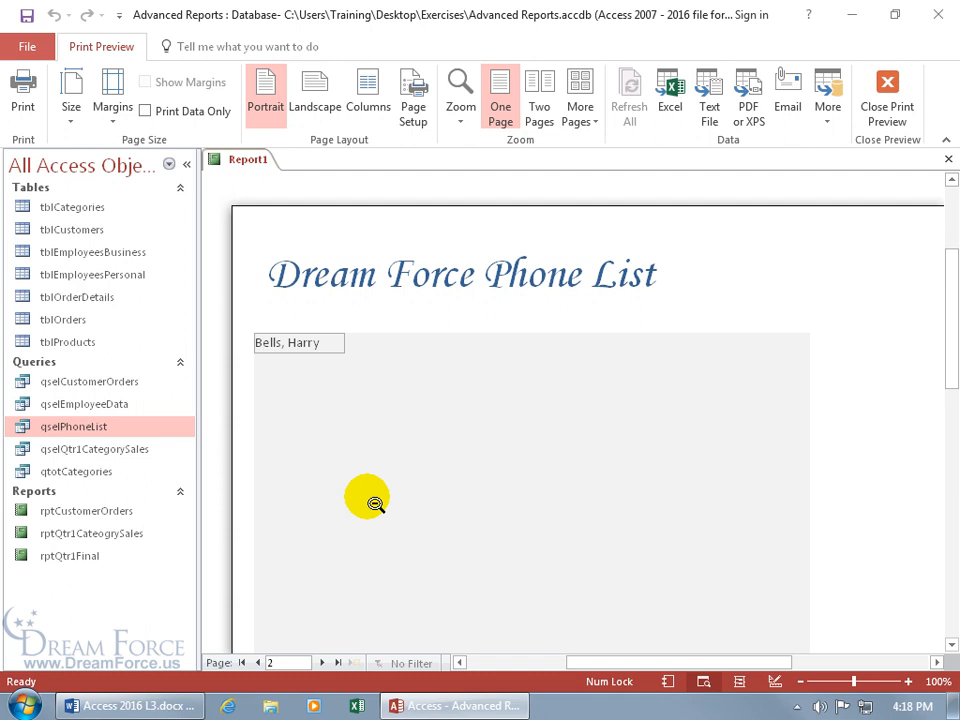
pyautogui.rightClick(382, 366)
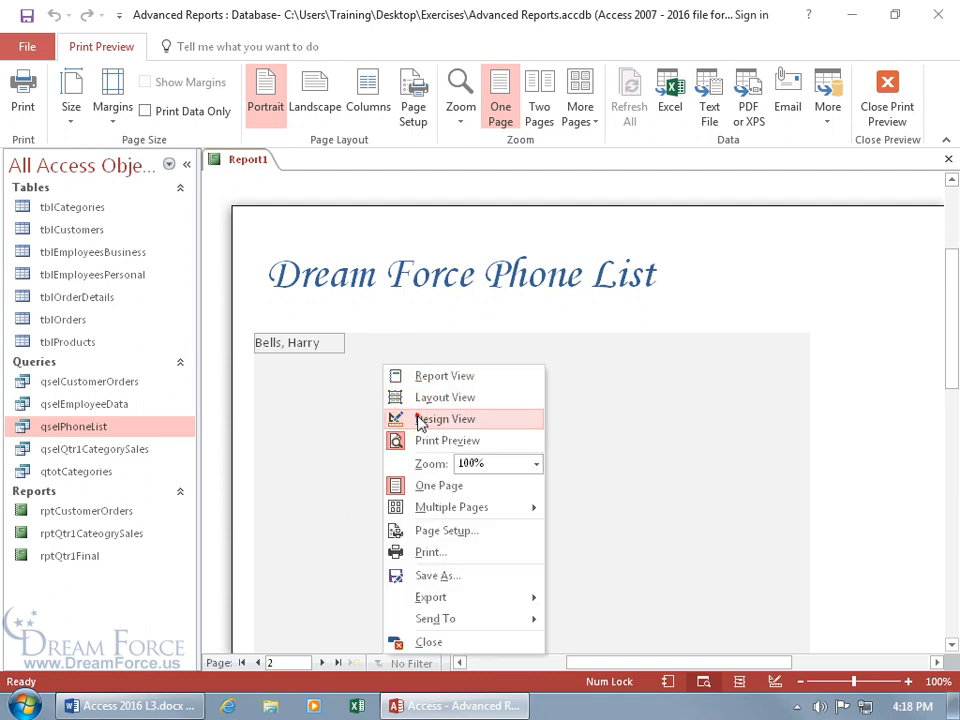
pyautogui.click(421, 420)
# Step: Reduce the Detail section's height to about 0.5 inch by raising the Page Footer boundary
pyautogui.scroll(-5, 444, 420)
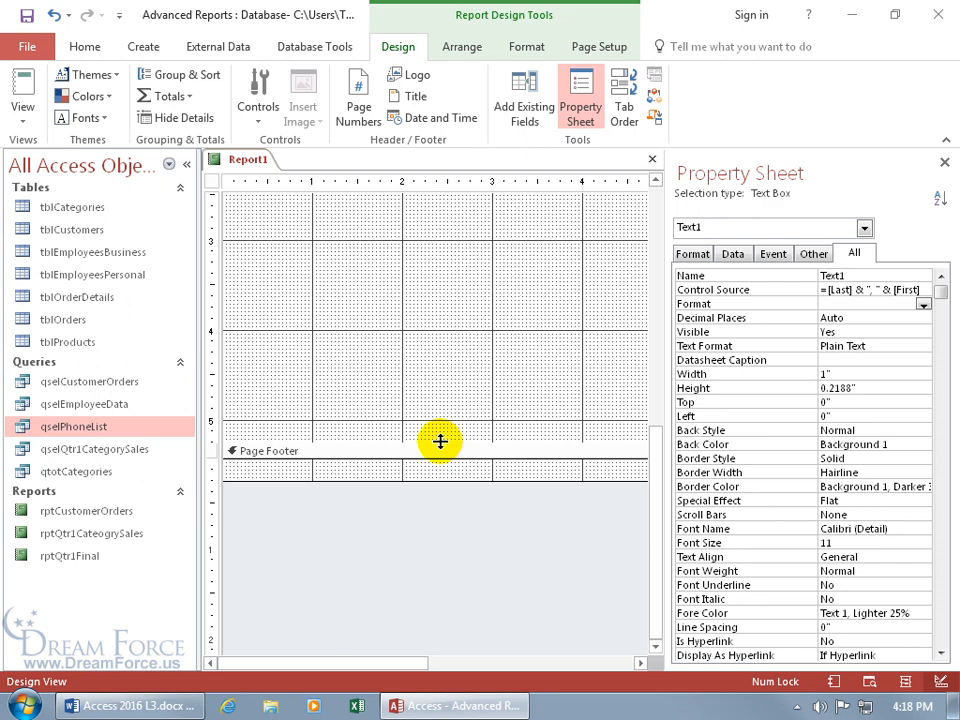
pyautogui.moveTo(440, 441); pyautogui.dragTo(418, 225)
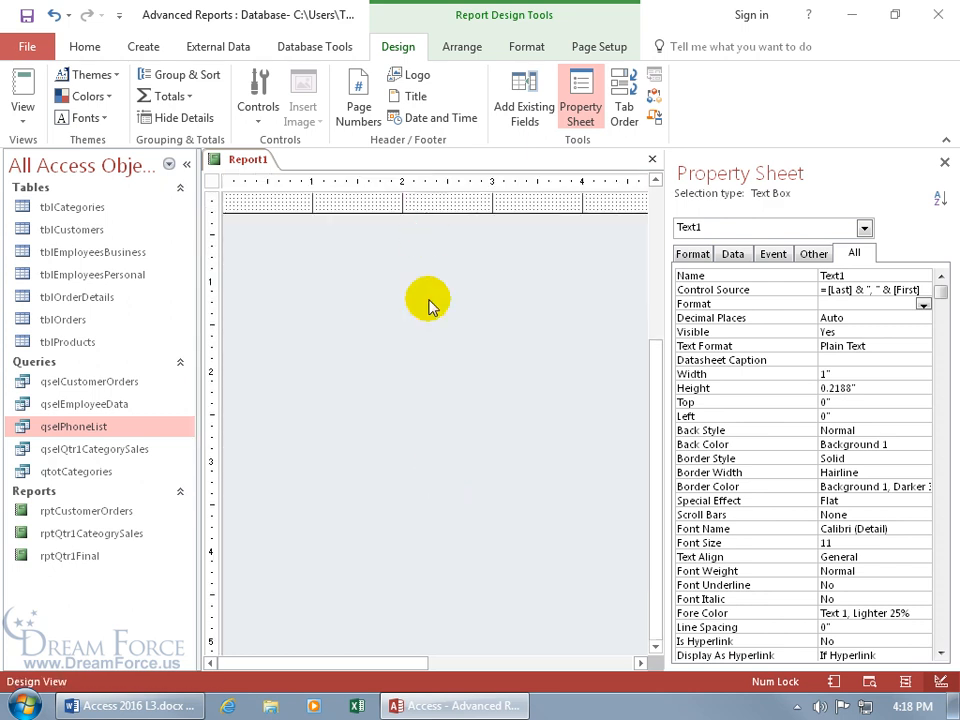
pyautogui.scroll(5, 430, 312)
pyautogui.moveTo(414, 492); pyautogui.dragTo(405, 372)
pyautogui.click(410, 407)
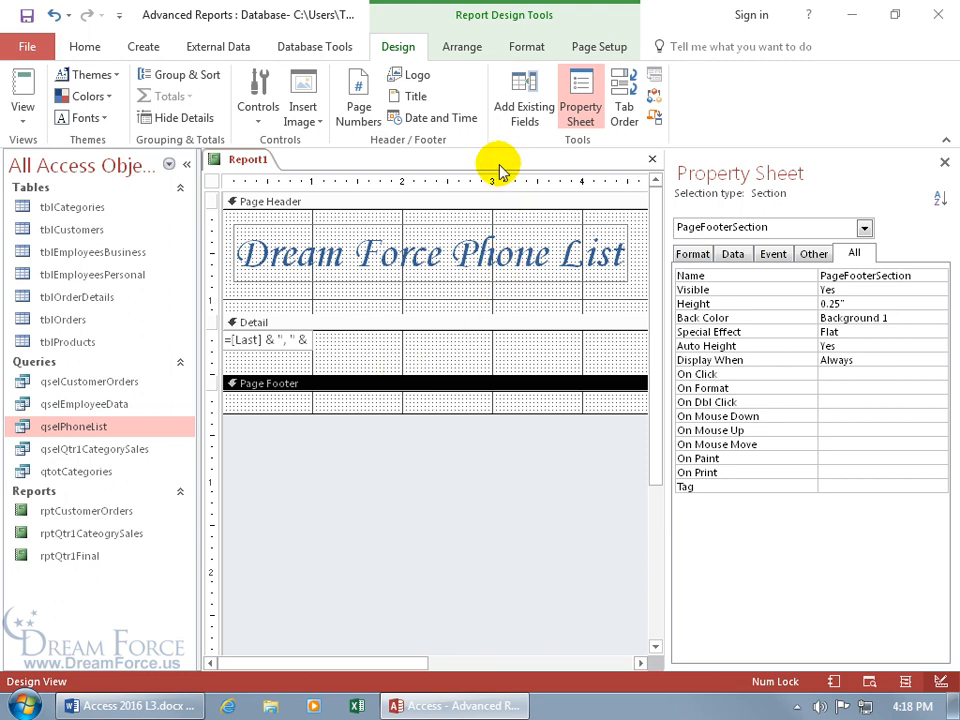
# Step: Add the Ext field from the field list to the Detail section and delete its attached label
pyautogui.click(528, 106)
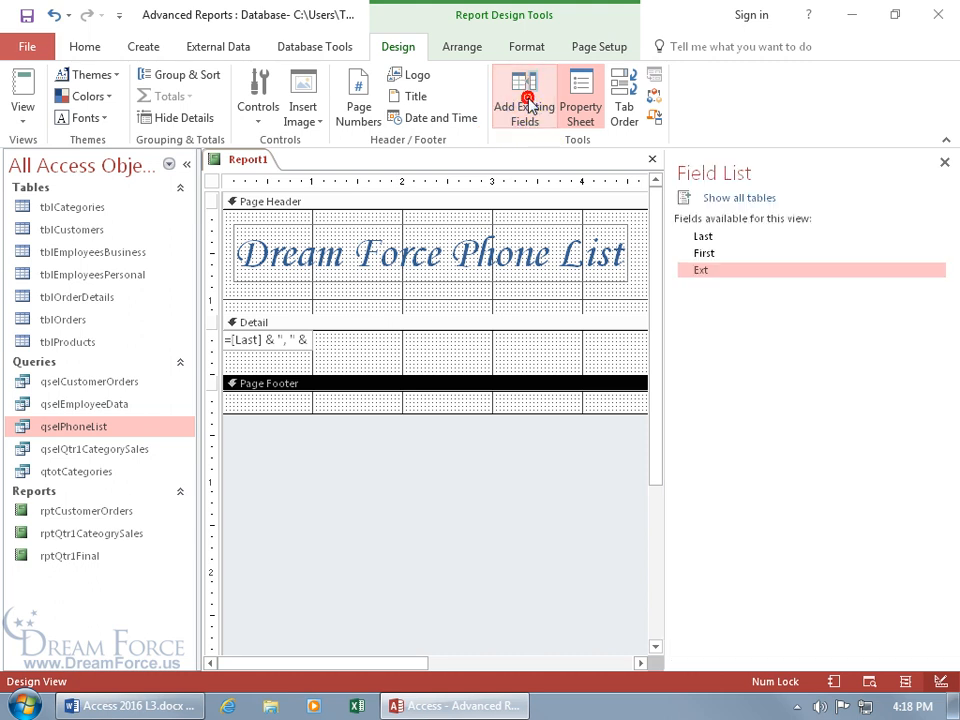
pyautogui.doubleClick(701, 272)
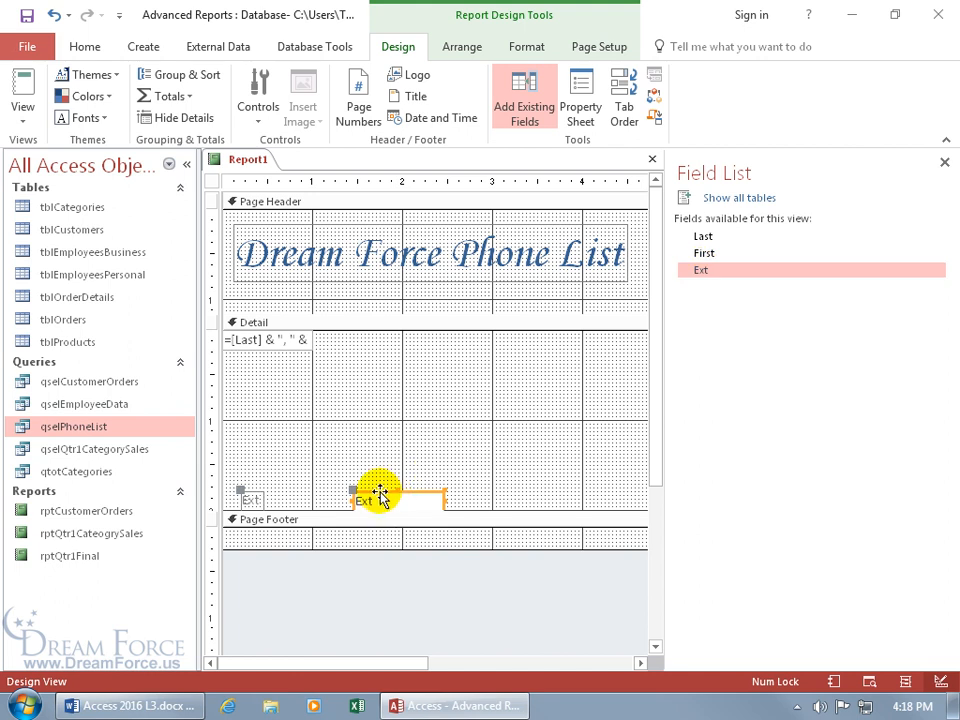
pyautogui.moveTo(380, 493); pyautogui.dragTo(450, 377)
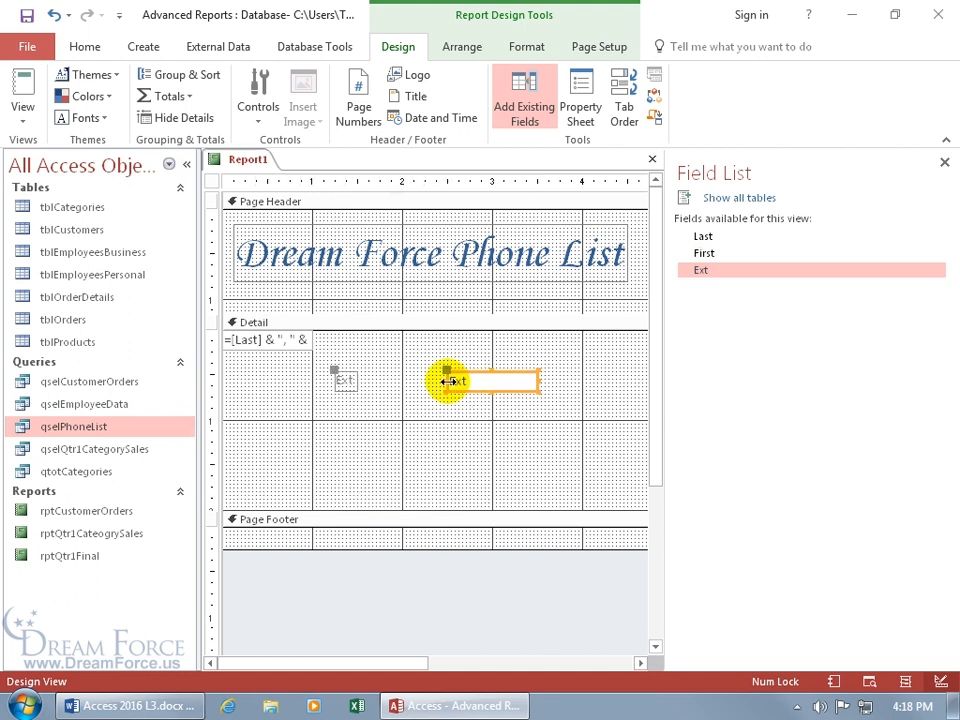
pyautogui.click(350, 377)
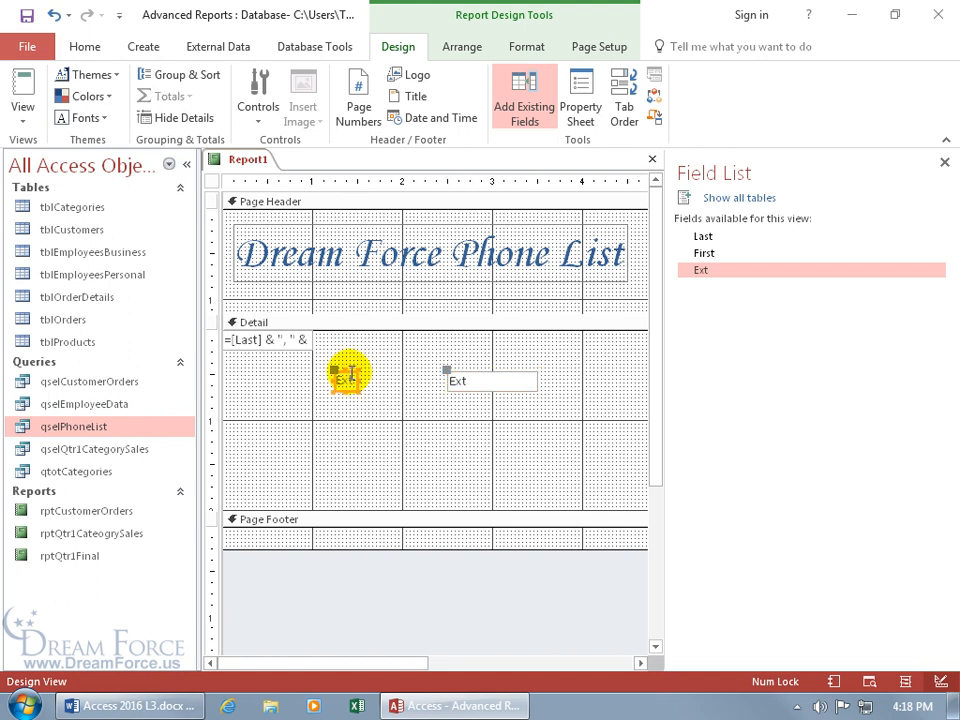
pyautogui.press('Delete')
# Step: Move the Ext text box beside the name text box and shrink the Detail section to the height of the boxes
pyautogui.click(463, 378)
pyautogui.moveTo(480, 374); pyautogui.dragTo(354, 328)
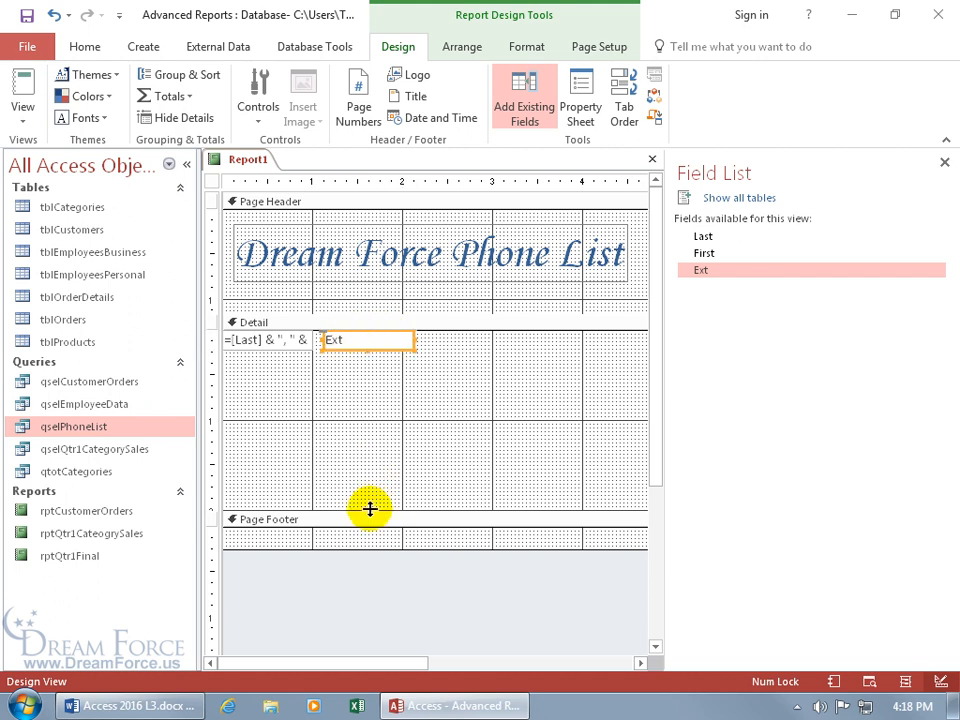
pyautogui.moveTo(370, 509); pyautogui.dragTo(366, 358)
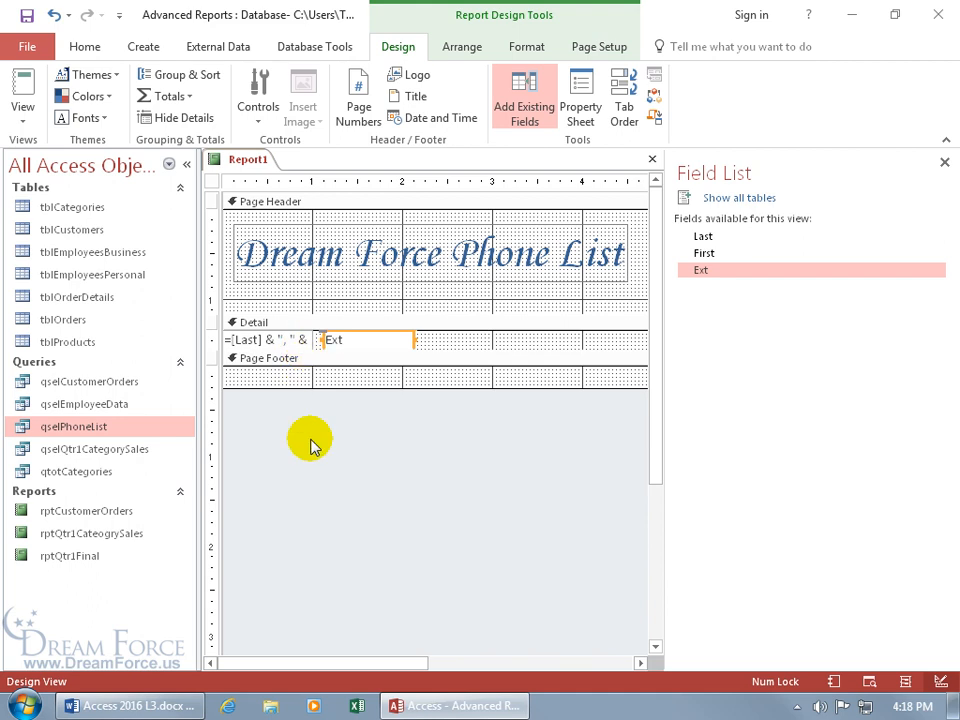
# Step: Preview the report for print to check the name and extension rows, and return to Design View
pyautogui.rightClick(242, 158)
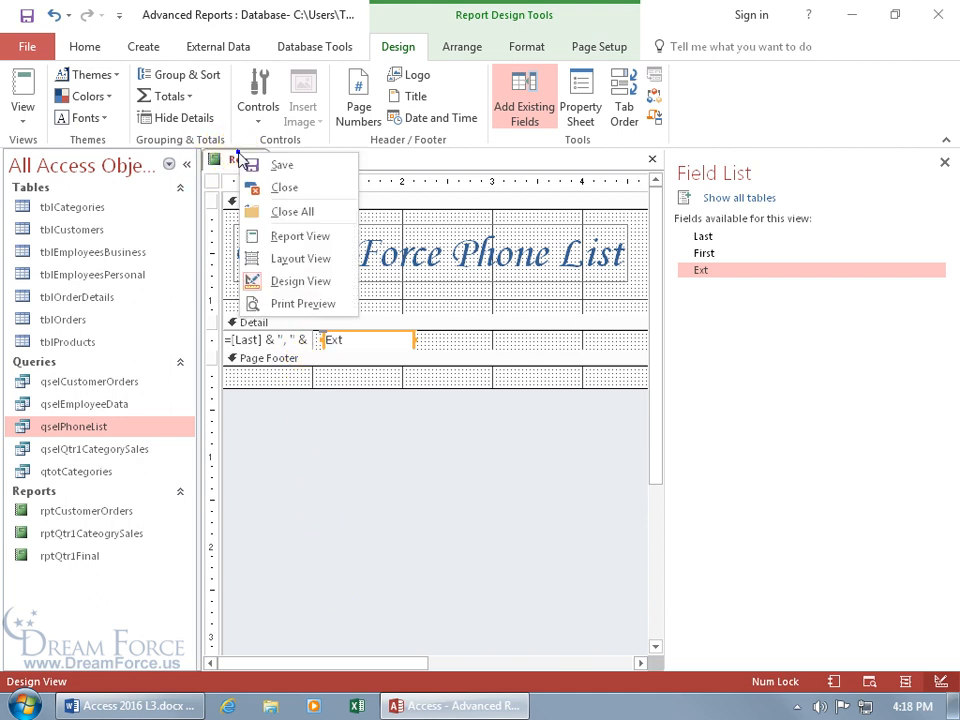
pyautogui.click(260, 363)
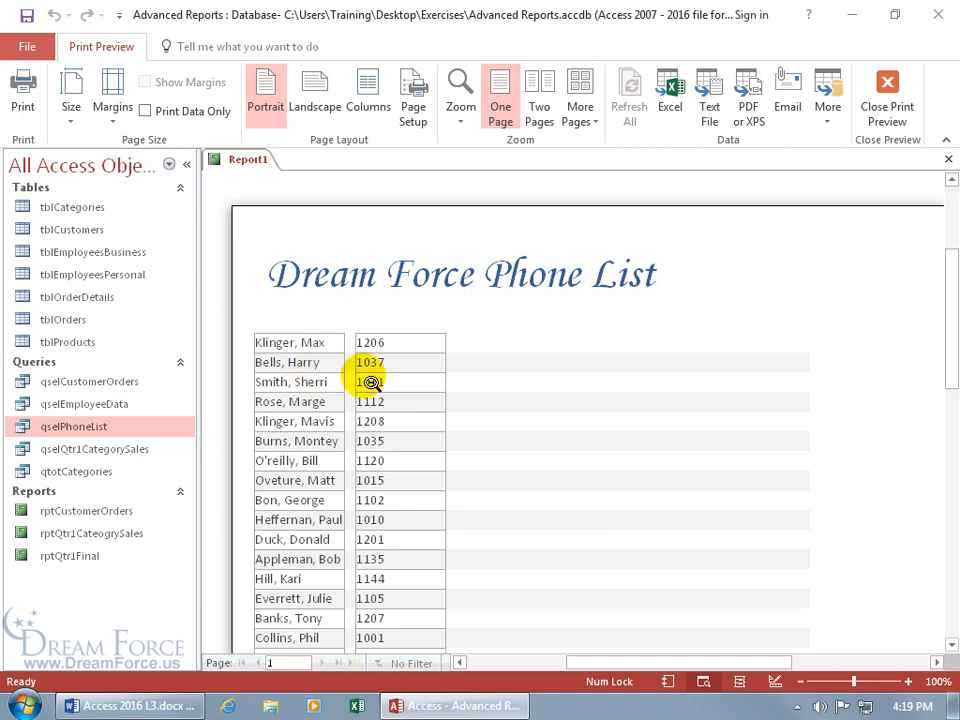
pyautogui.rightClick(437, 307)
pyautogui.click(474, 362)
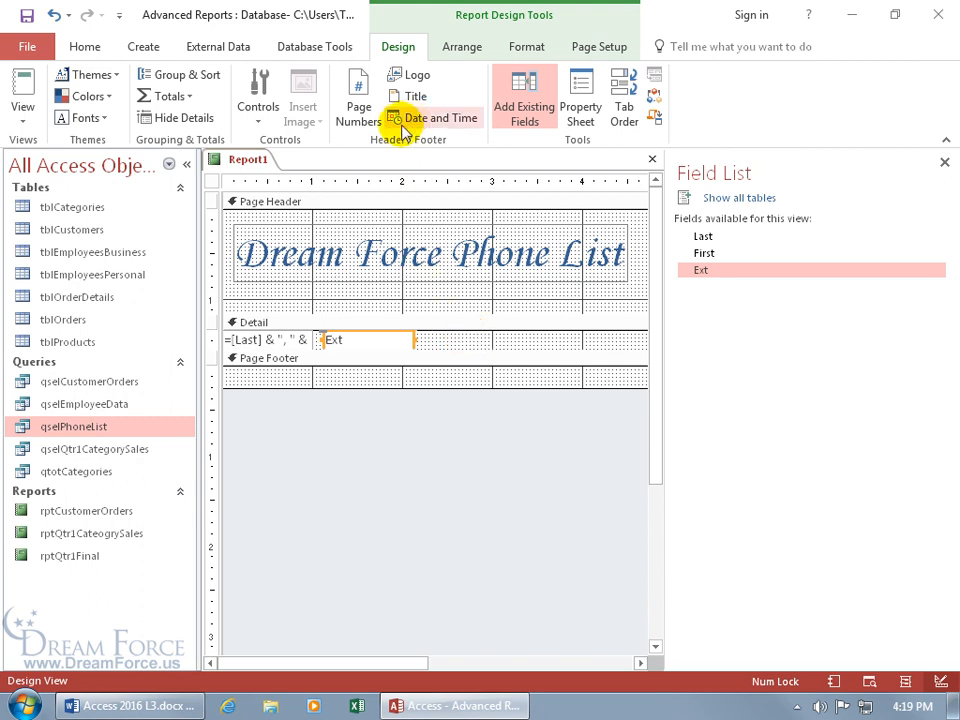
# Step: Add a group level to the report and choose an expression as its grouping basis
pyautogui.click(182, 76)
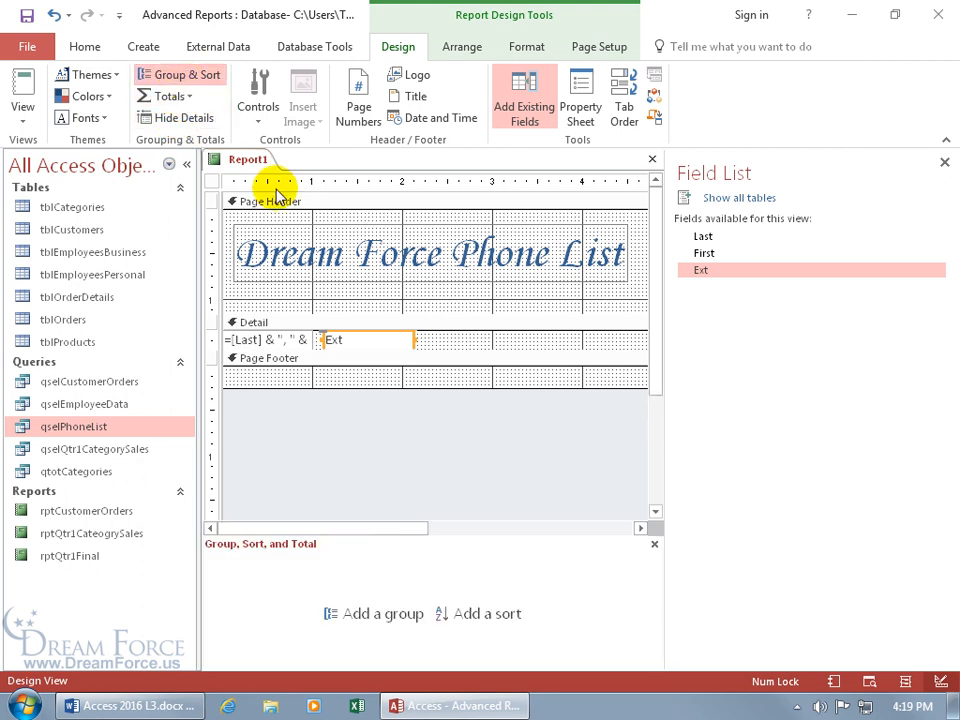
pyautogui.click(396, 620)
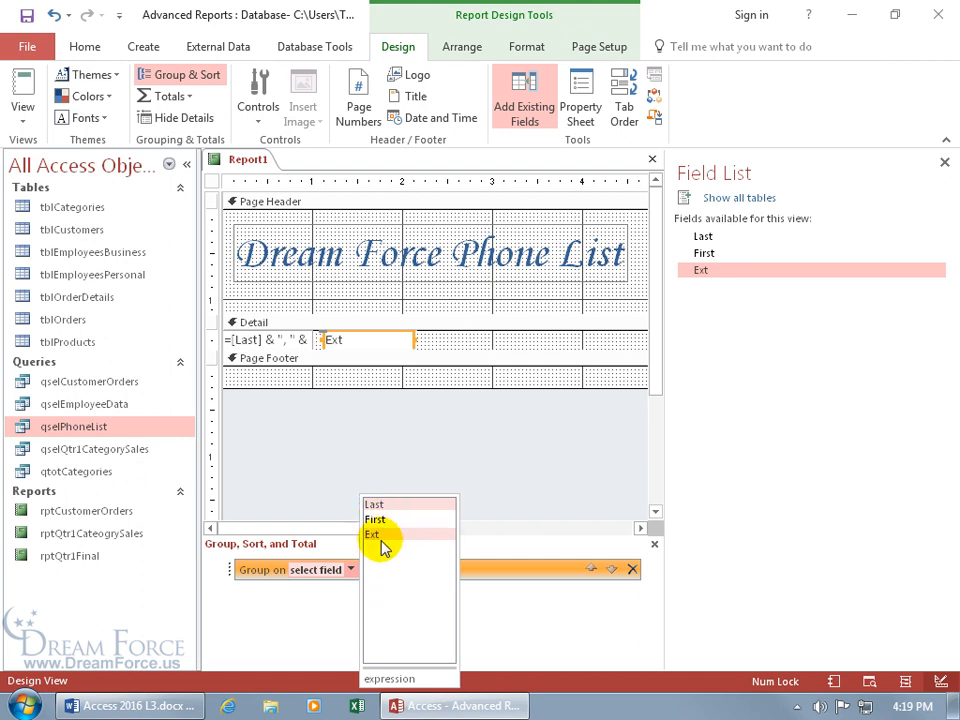
pyautogui.click(400, 680)
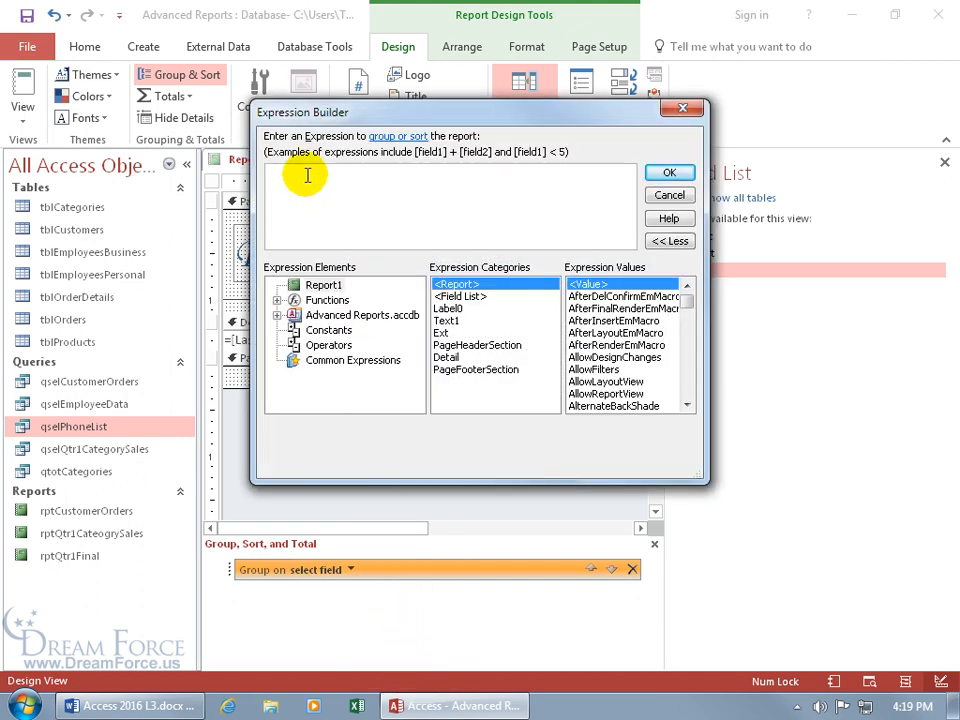
# Step: Enter the grouping expression =Left([Last],1), copy its text for reuse, and accept the expression
pyautogui.write('=lef')
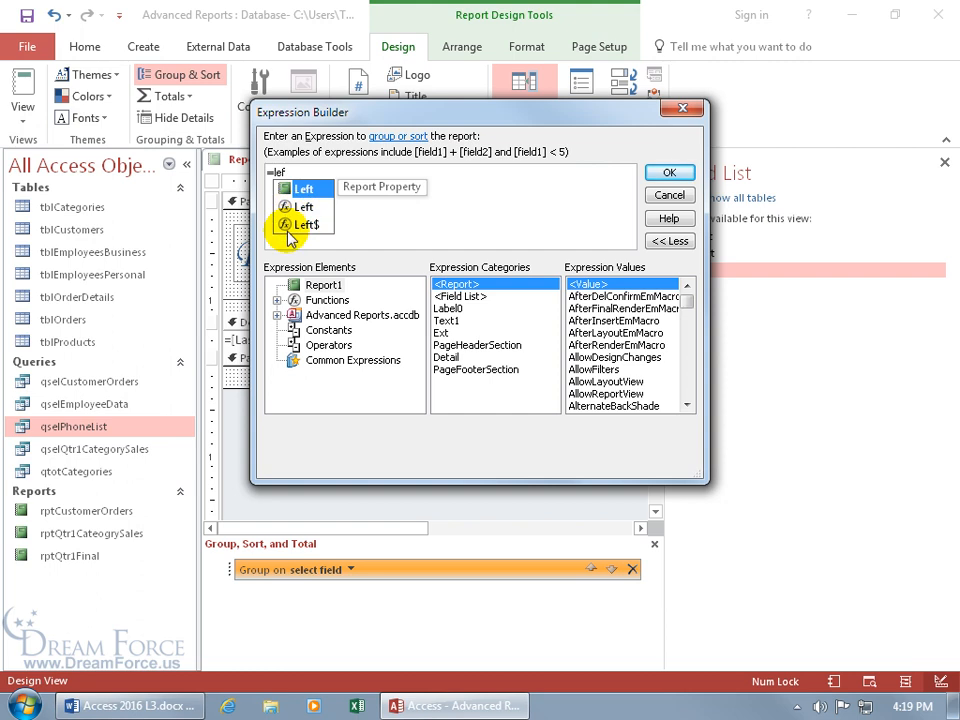
pyautogui.press('Down')
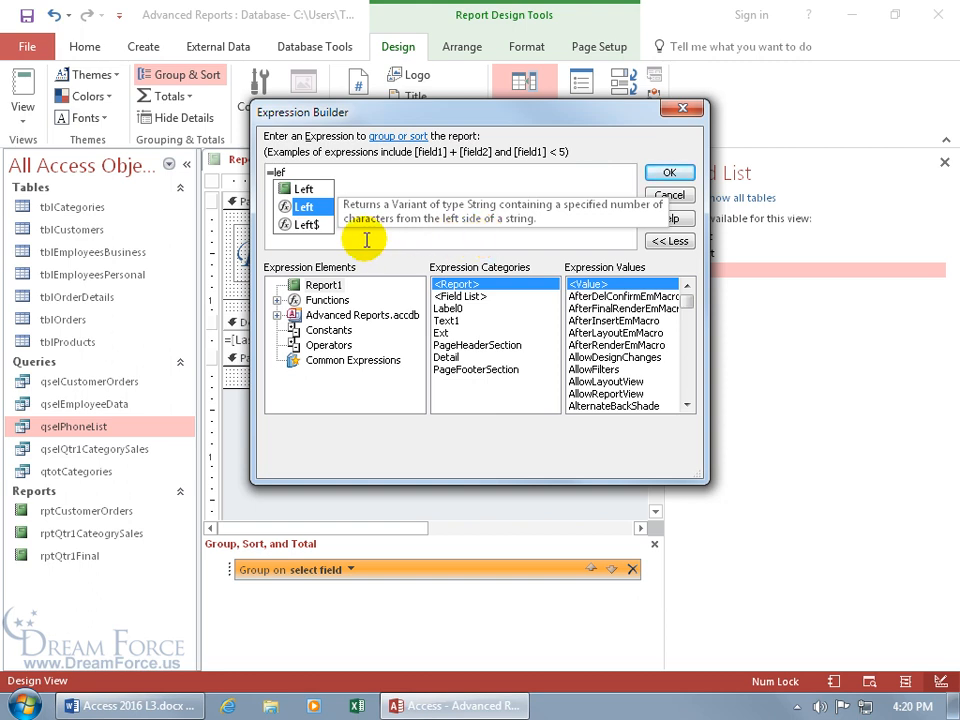
pyautogui.doubleClick(312, 214)
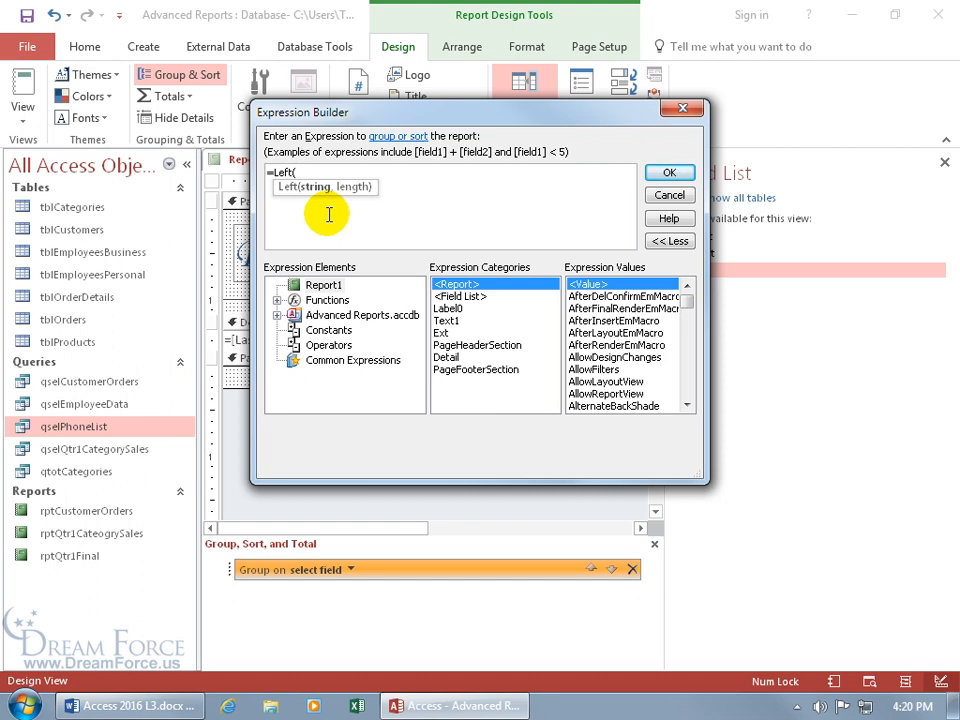
pyautogui.write('las')
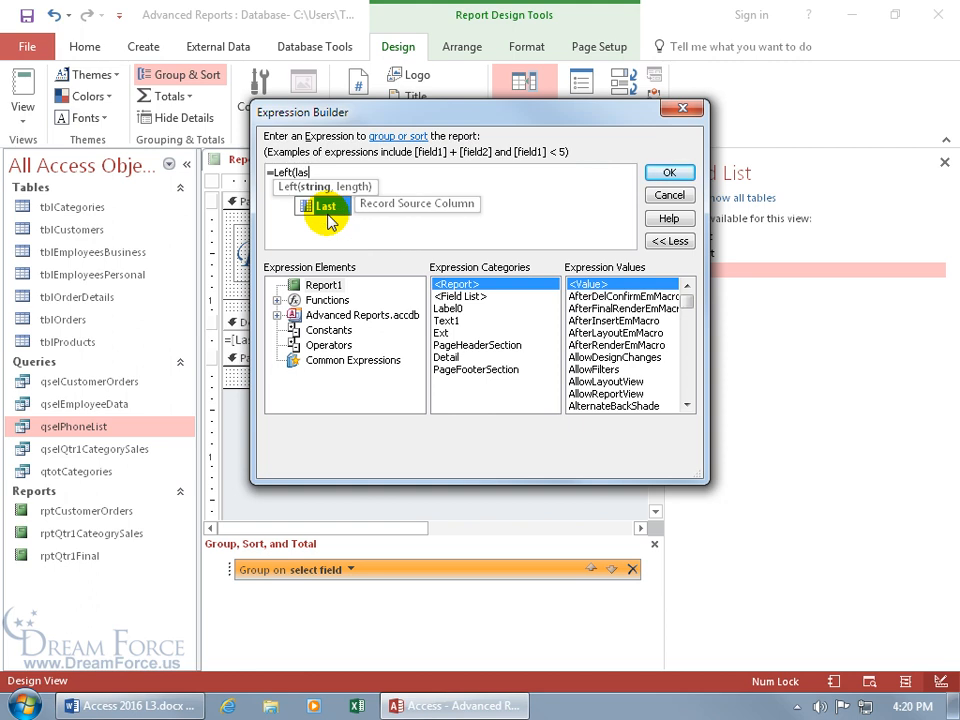
pyautogui.doubleClick(328, 210)
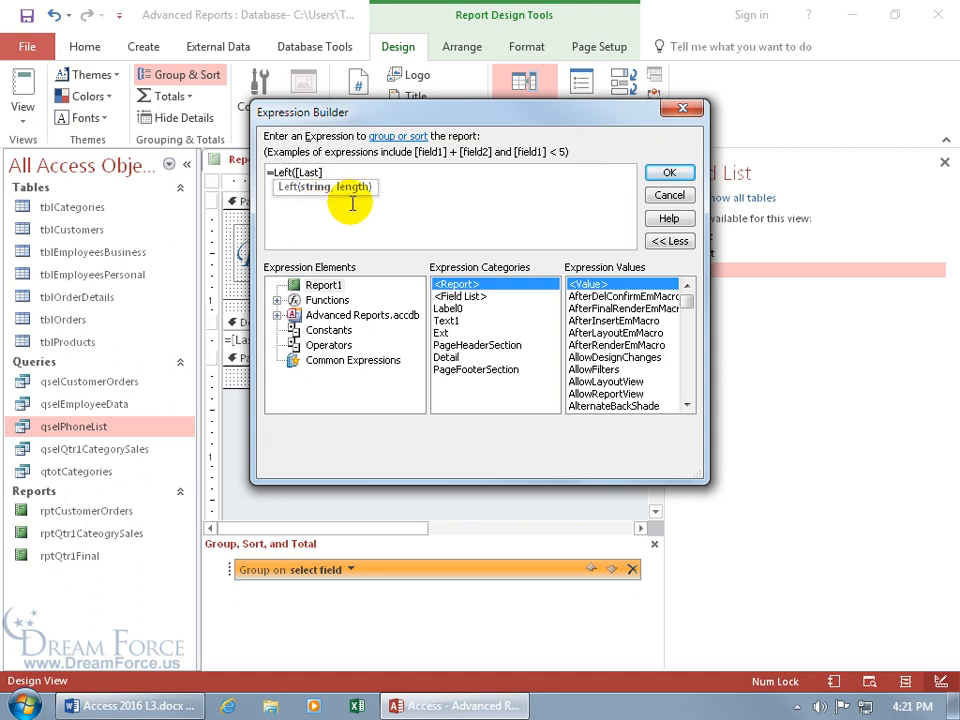
pyautogui.write(',')
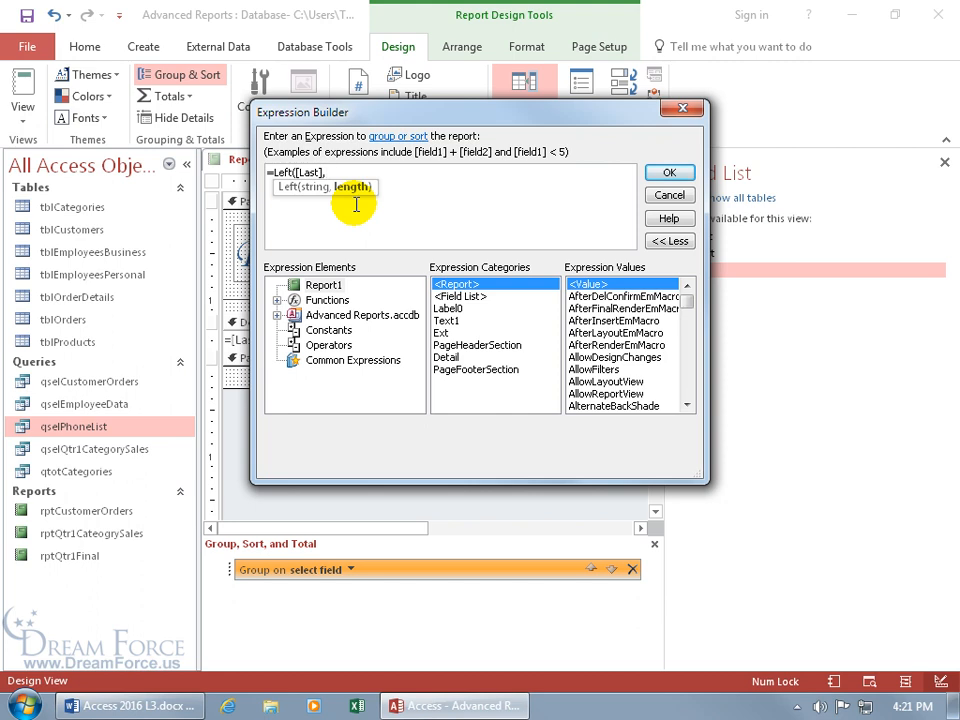
pyautogui.write('1')
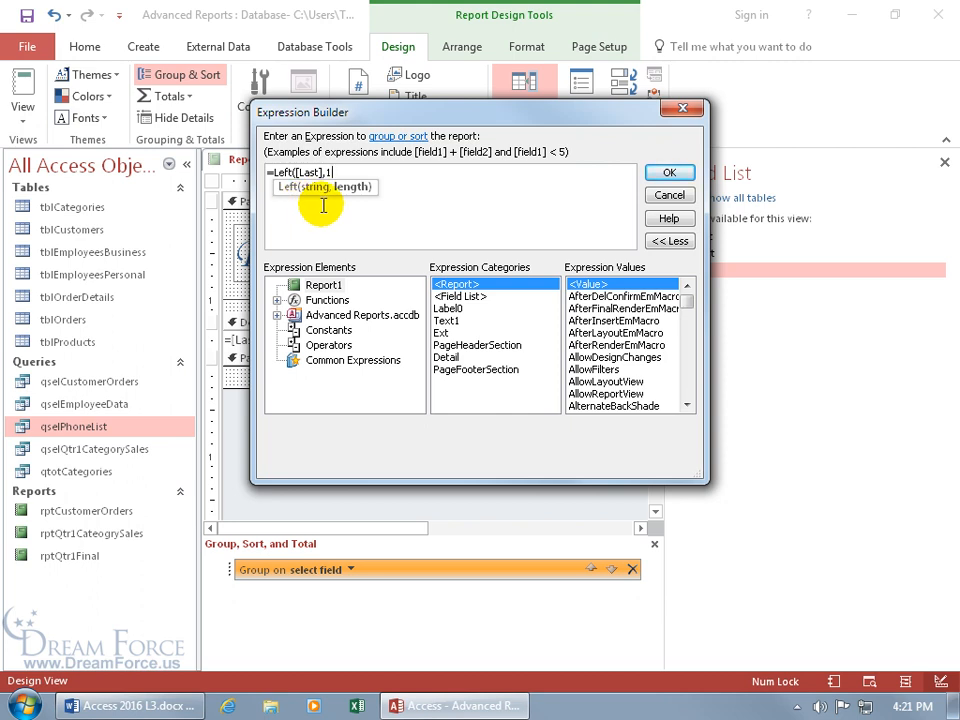
pyautogui.write(')')
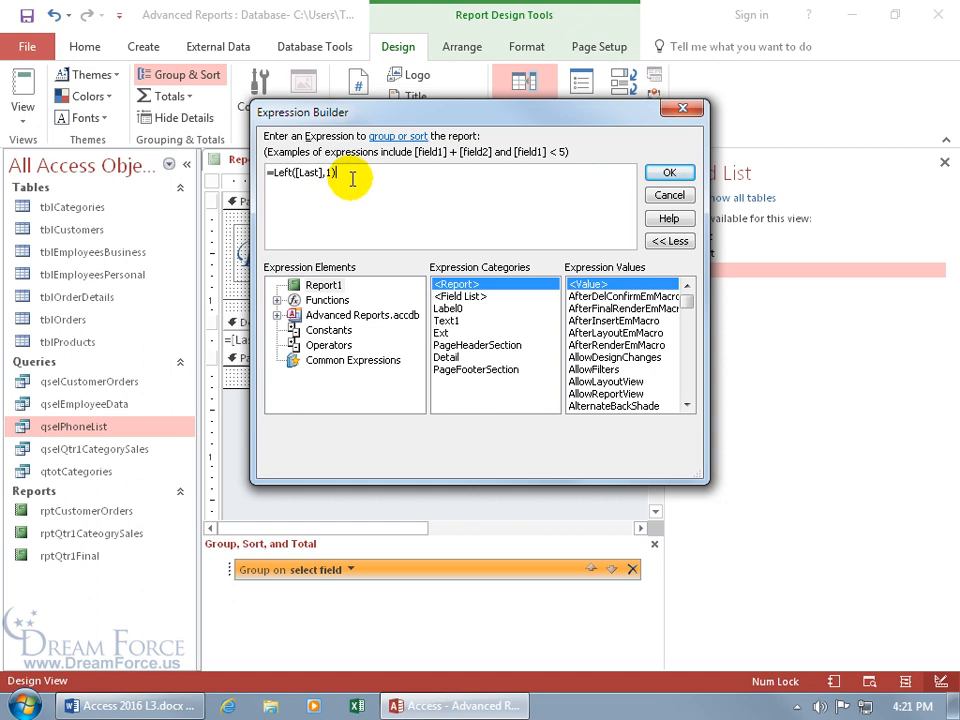
pyautogui.moveTo(340, 173); pyautogui.dragTo(258, 175)
pyautogui.hotkey('ctrl', 'c')
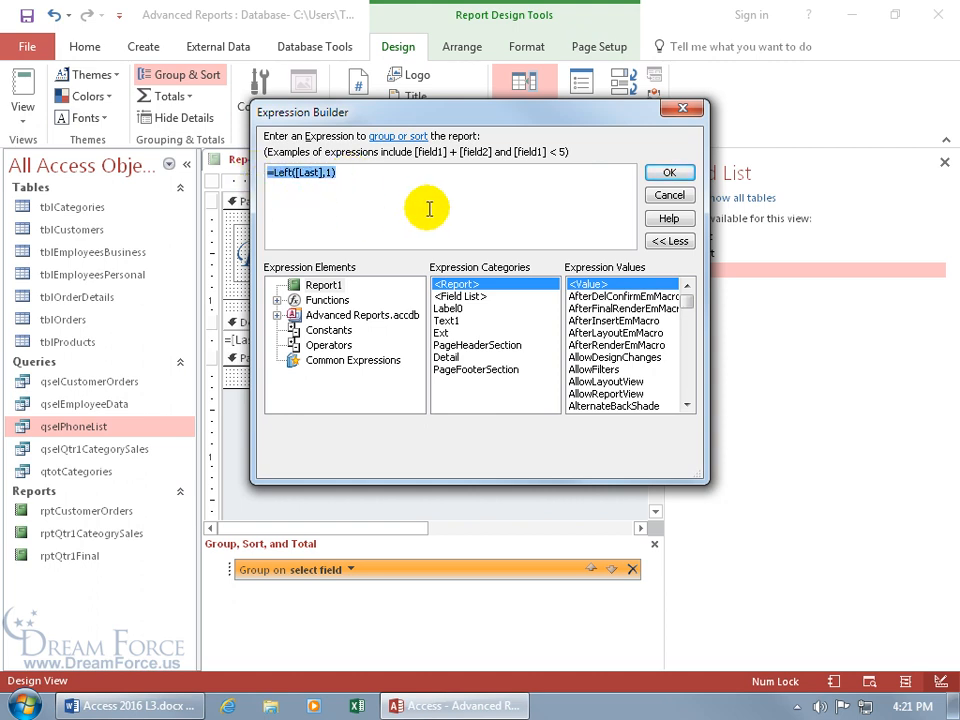
pyautogui.click(671, 172)
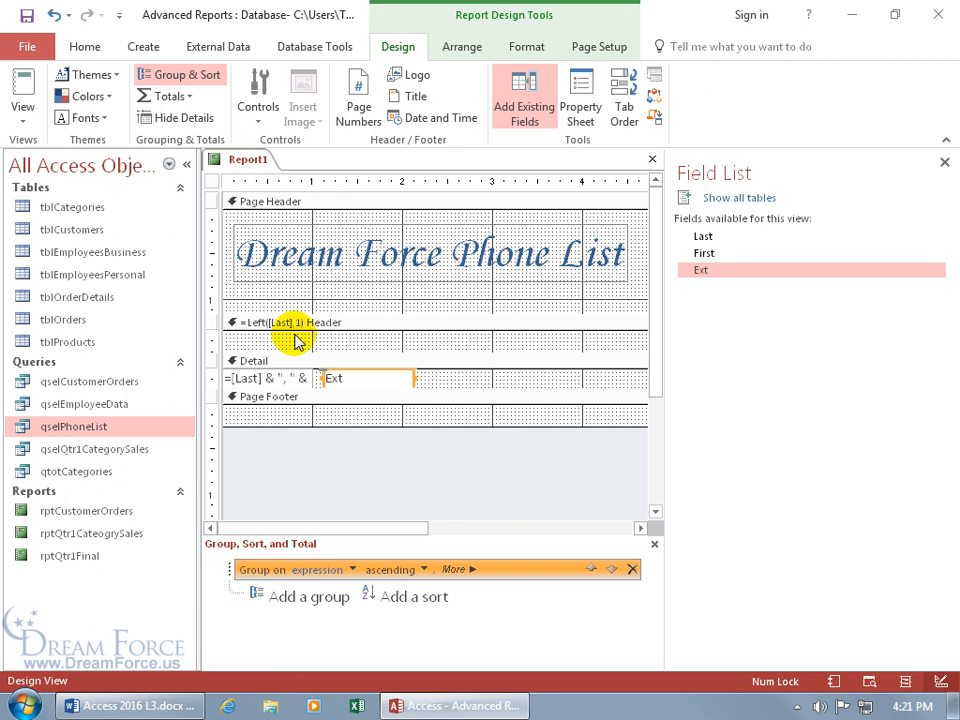
# Step: Preview the report for print to check the grouping by first letter, and return to Design View
pyautogui.rightClick(236, 164)
pyautogui.click(296, 313)
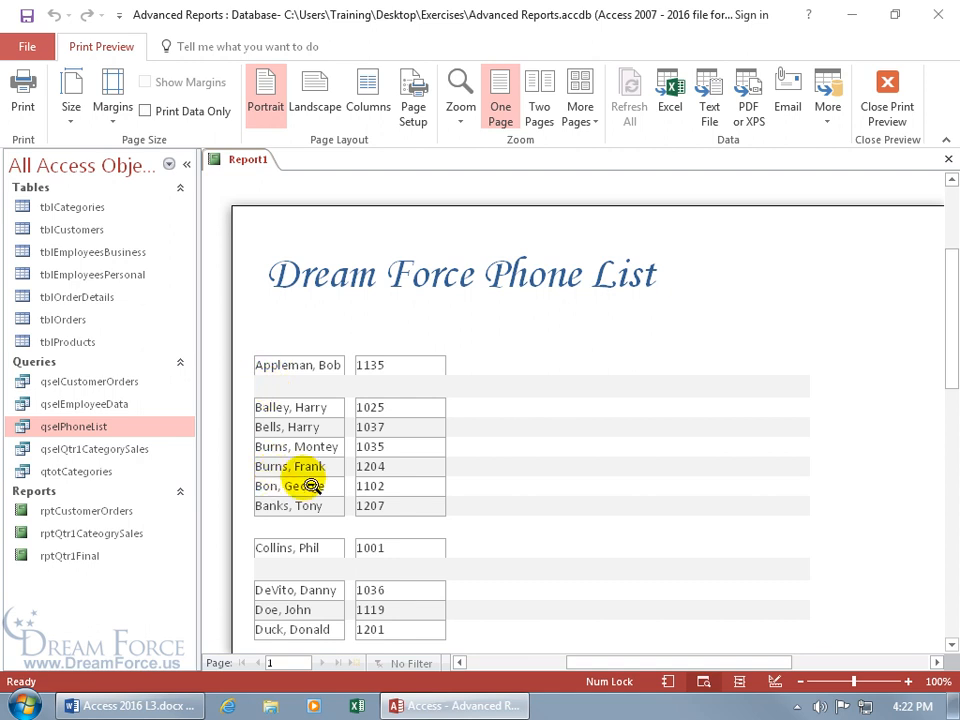
pyautogui.rightClick(474, 327)
pyautogui.click(497, 380)
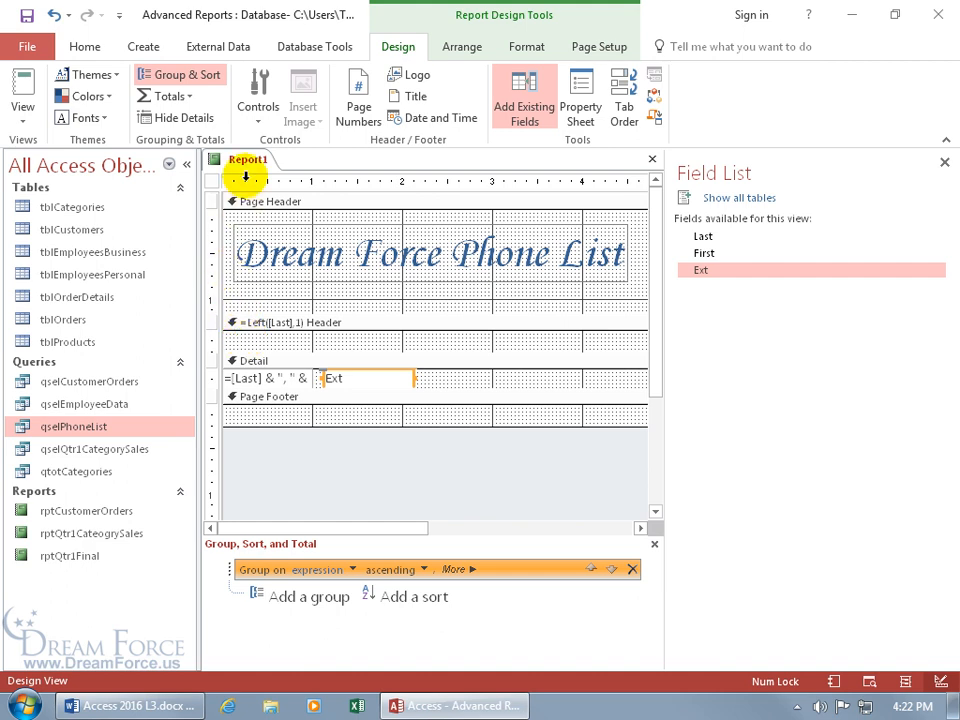
# Step: Add a text box to the =Left([Last],1) Header section and delete its attached label
pyautogui.click(258, 118)
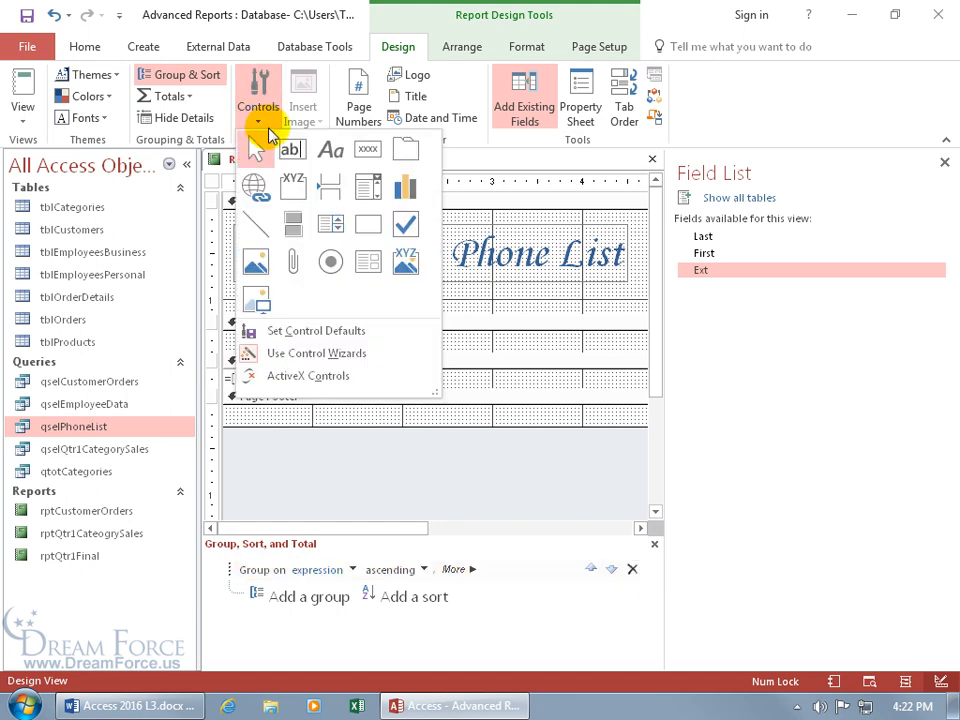
pyautogui.click(287, 144)
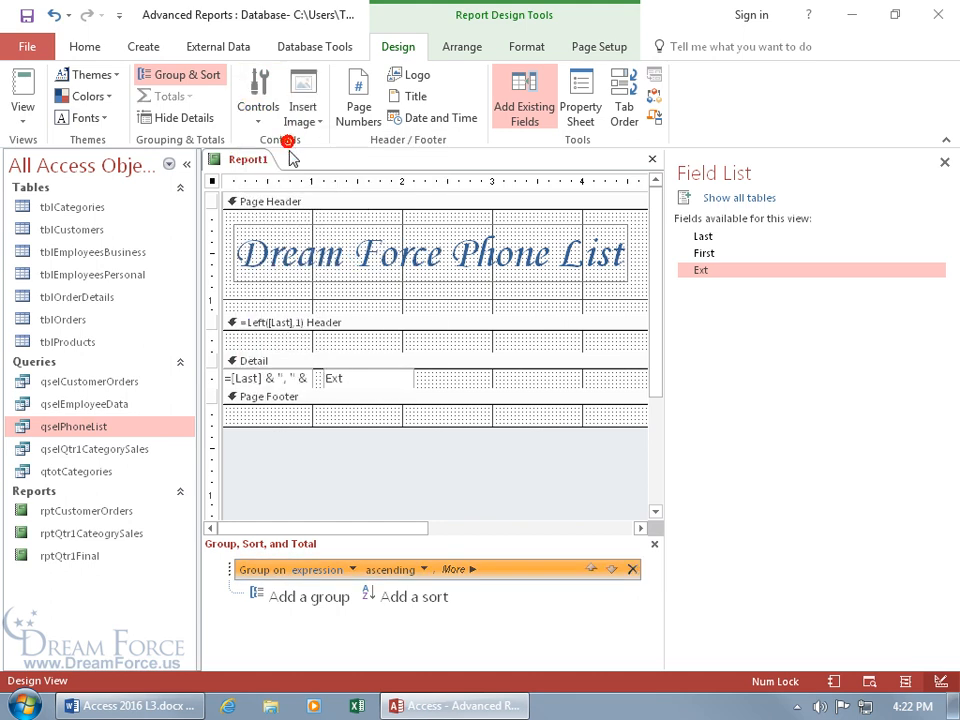
pyautogui.click(311, 337)
pyautogui.click(248, 340)
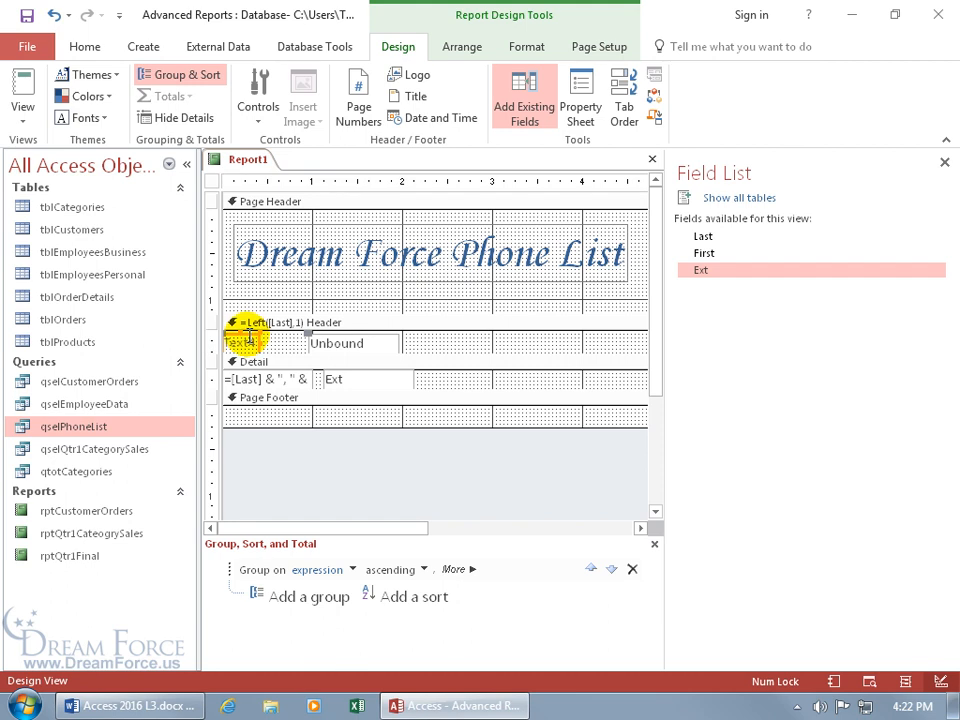
pyautogui.press('Delete')
# Step: Move the unbound text box to the group header's left edge, just above Detail, and paste =Left([Last],1) into it
pyautogui.moveTo(352, 343); pyautogui.dragTo(266, 342)
pyautogui.click(328, 358)
pyautogui.click(302, 347)
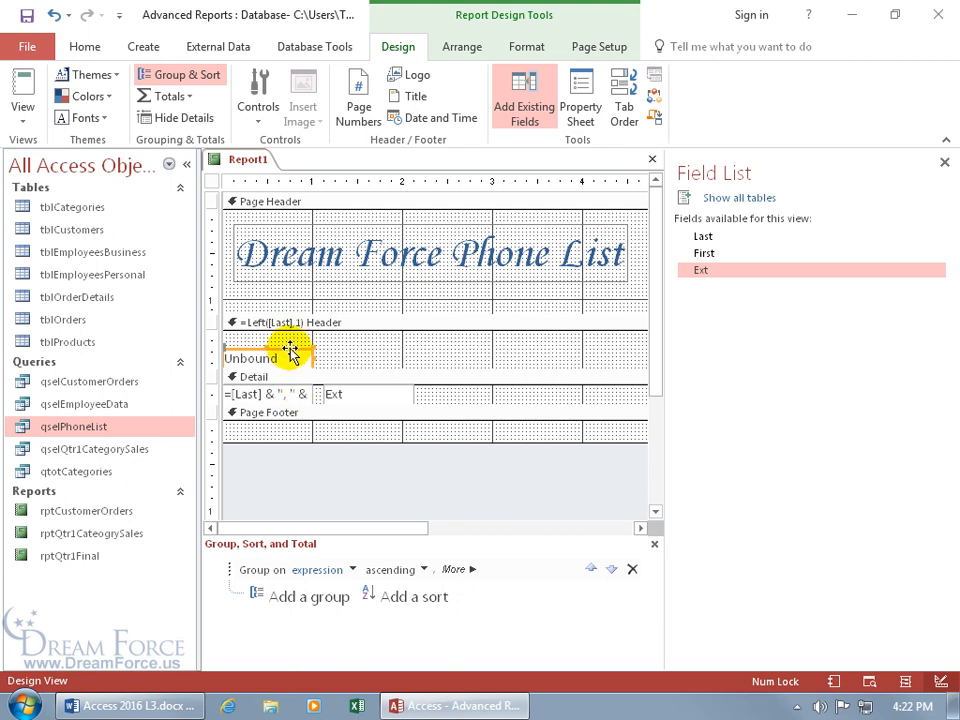
pyautogui.click(284, 358)
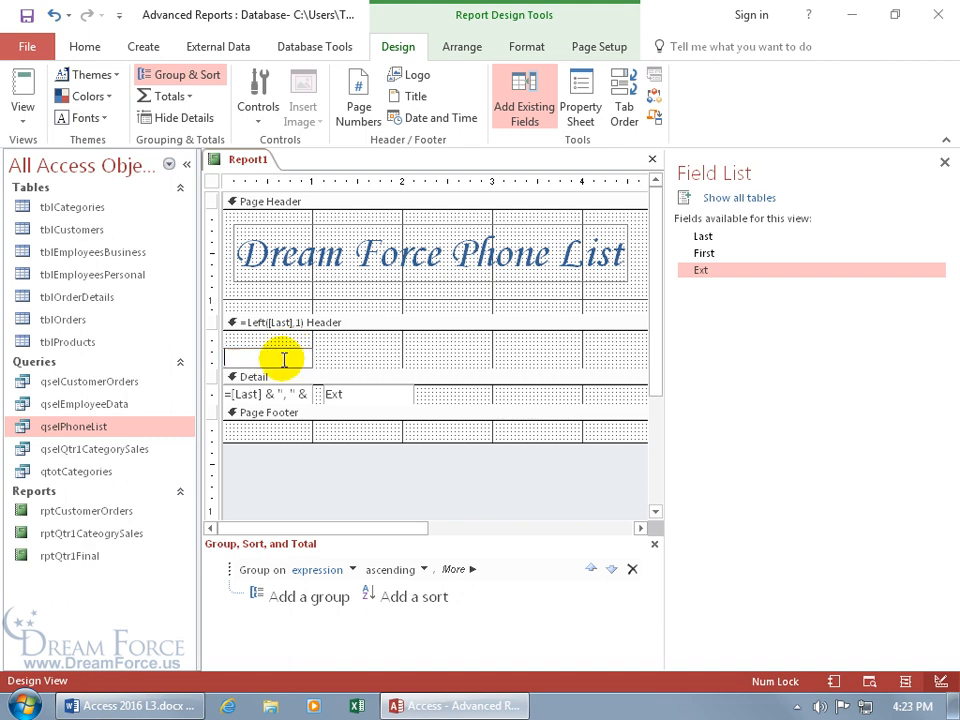
pyautogui.hotkey('ctrl', 'v')
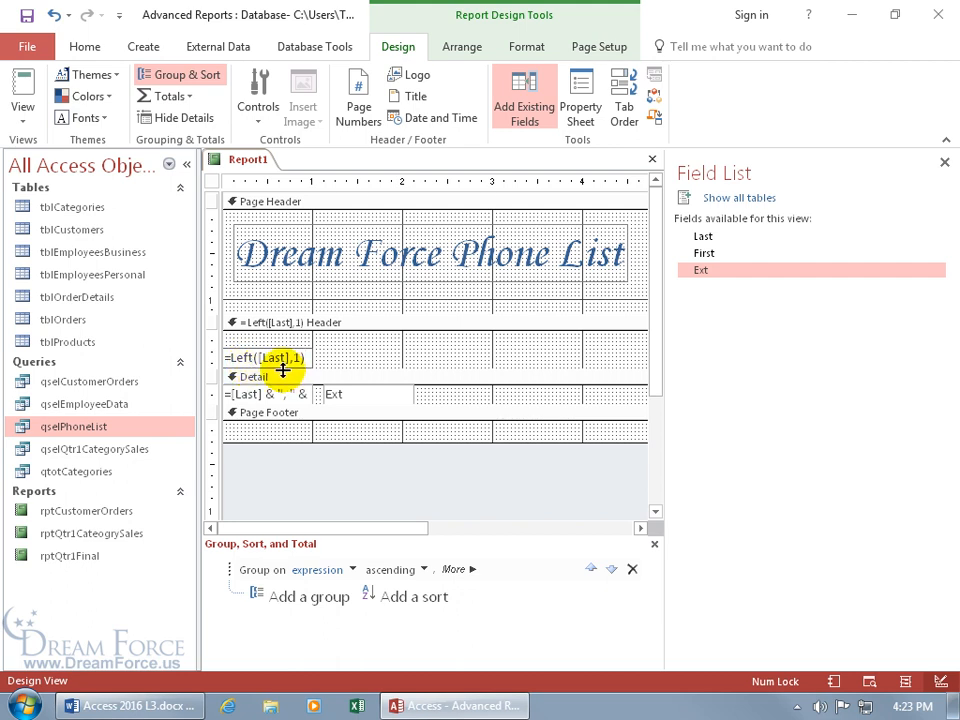
pyautogui.click(336, 370)
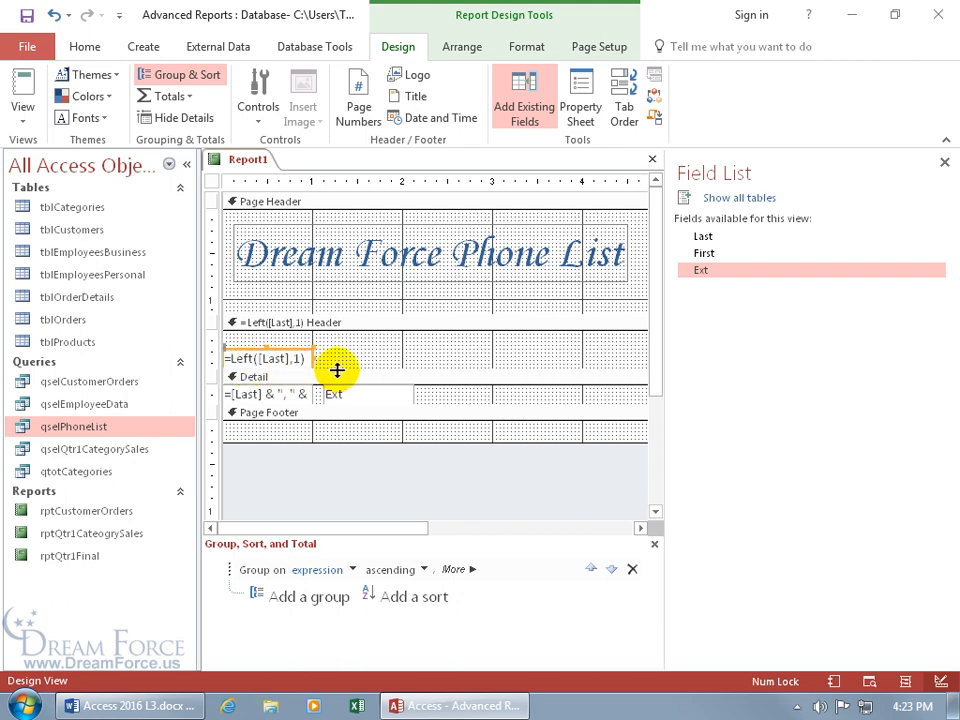
# Step: Preview both report pages to check the letter headings and the page break, and return to Design View
pyautogui.rightClick(246, 163)
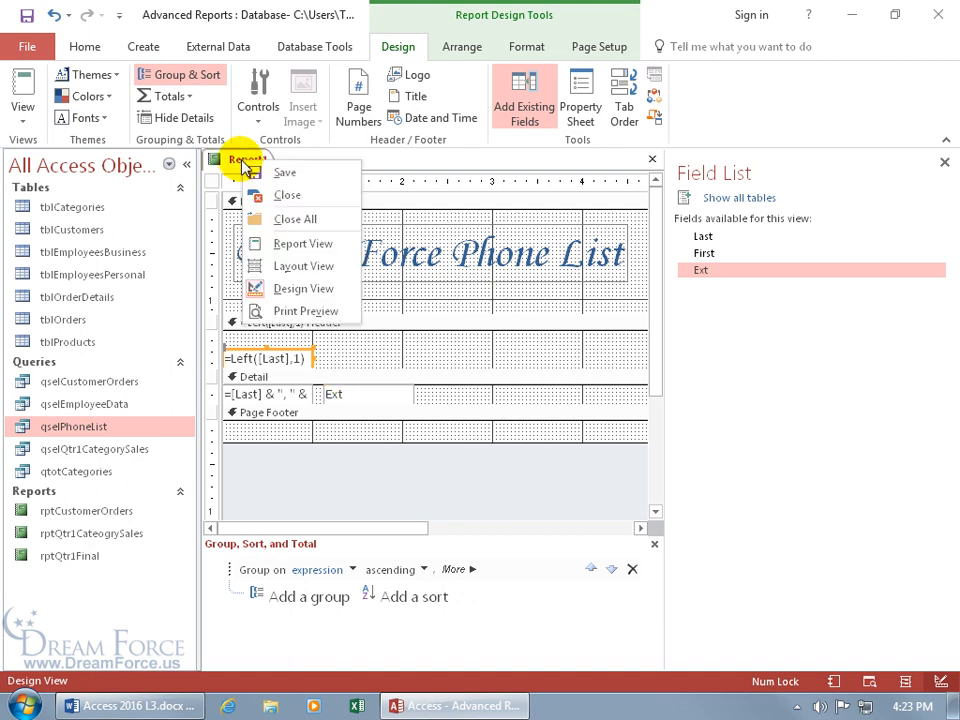
pyautogui.click(296, 311)
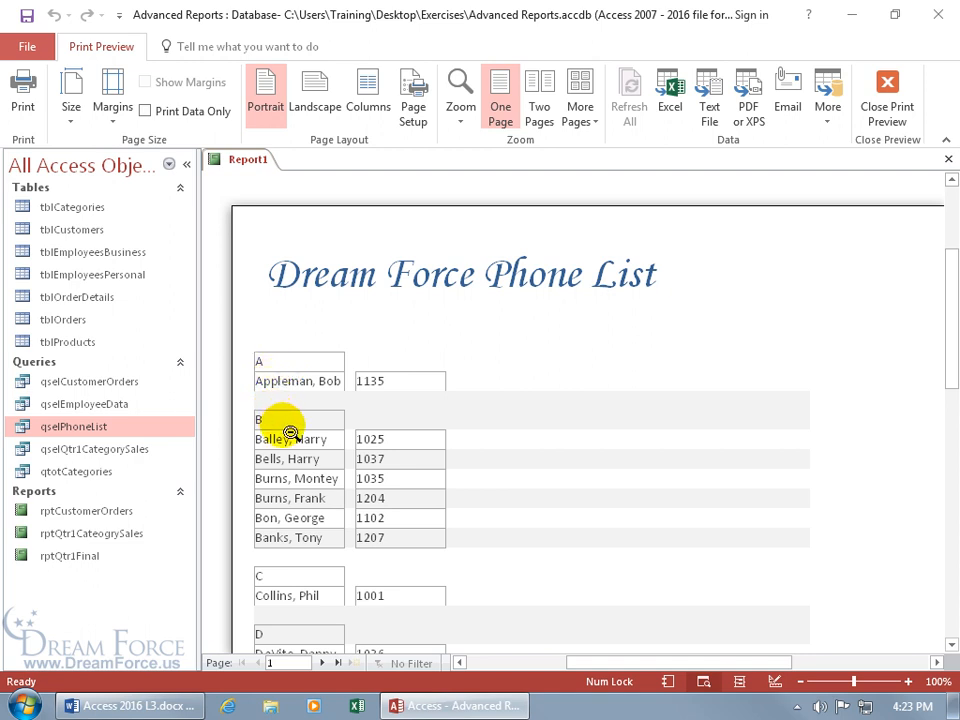
pyautogui.click(525, 368)
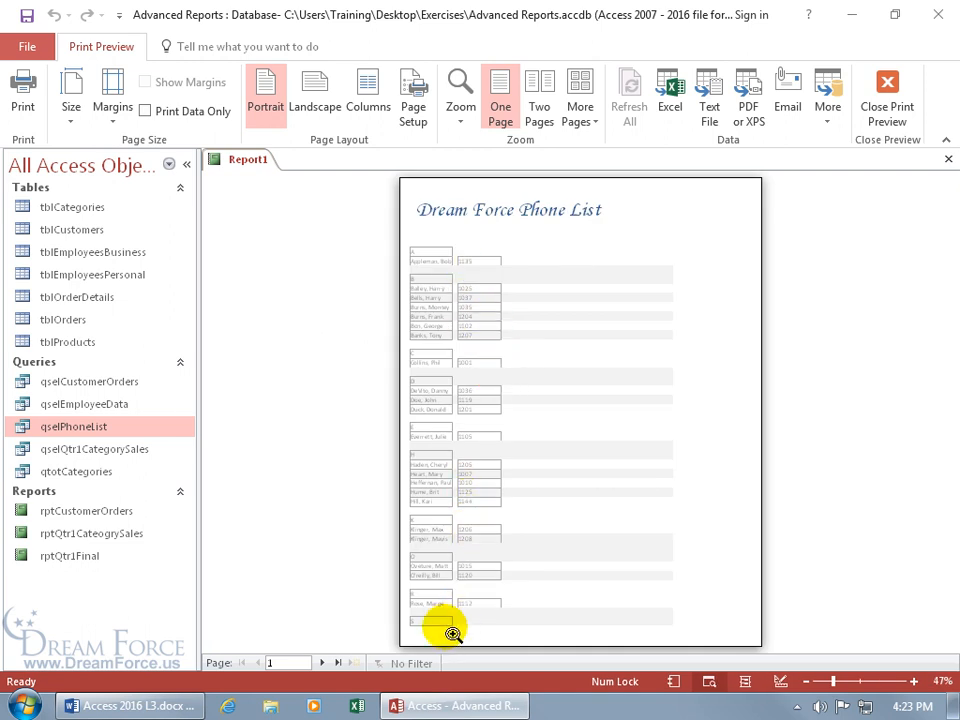
pyautogui.click(322, 663)
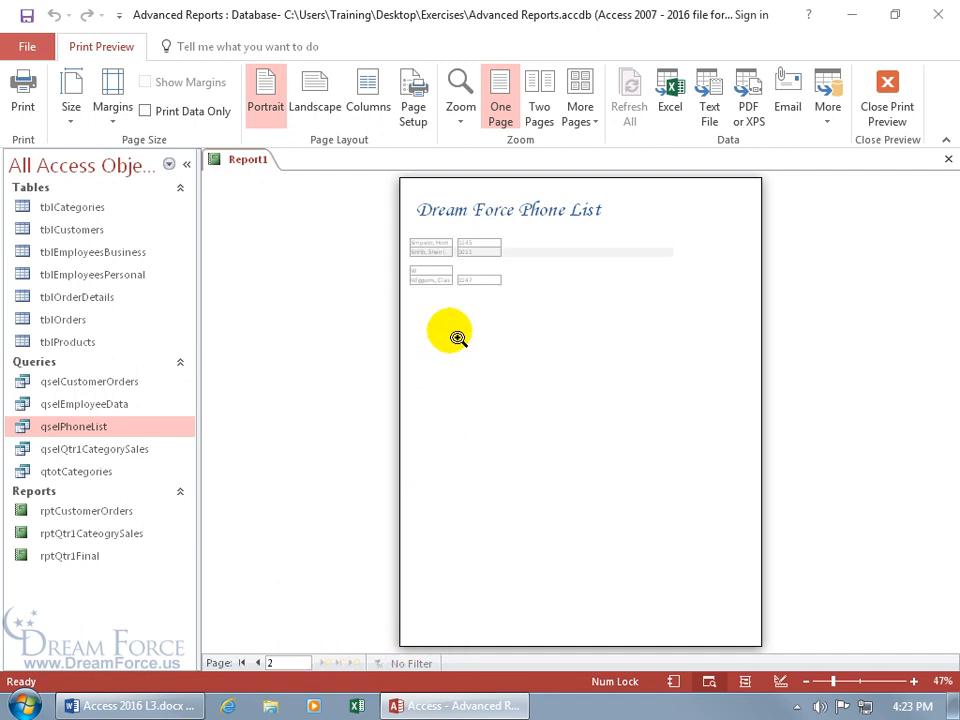
pyautogui.click(256, 663)
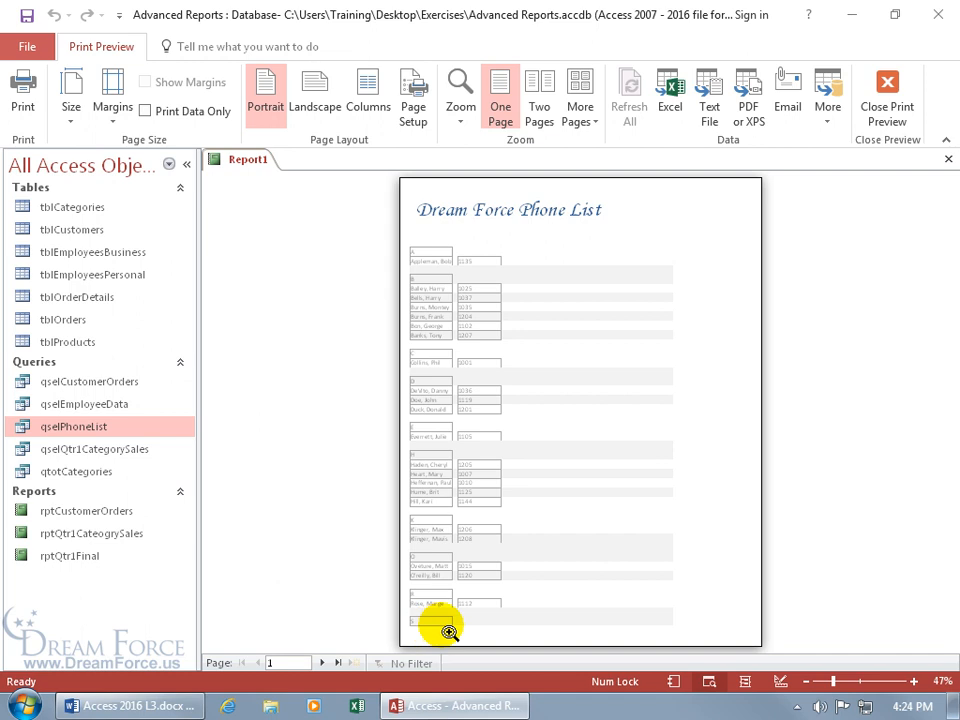
pyautogui.rightClick(543, 336)
pyautogui.click(576, 391)
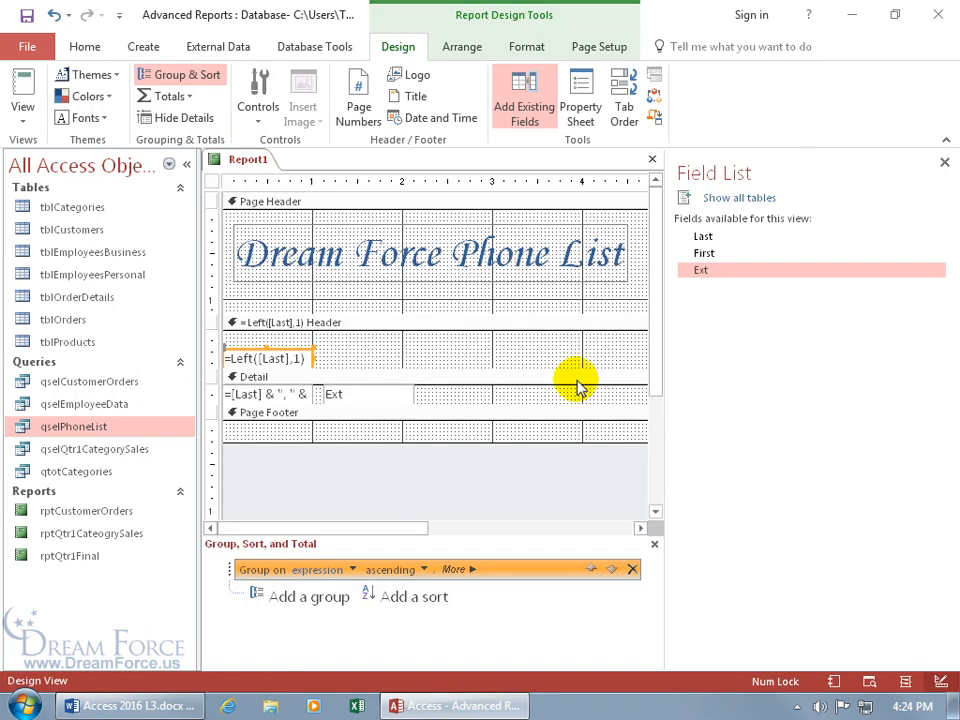
# Step: Expand the group's options and set it to keep the whole group together on one page
pyautogui.click(465, 569)
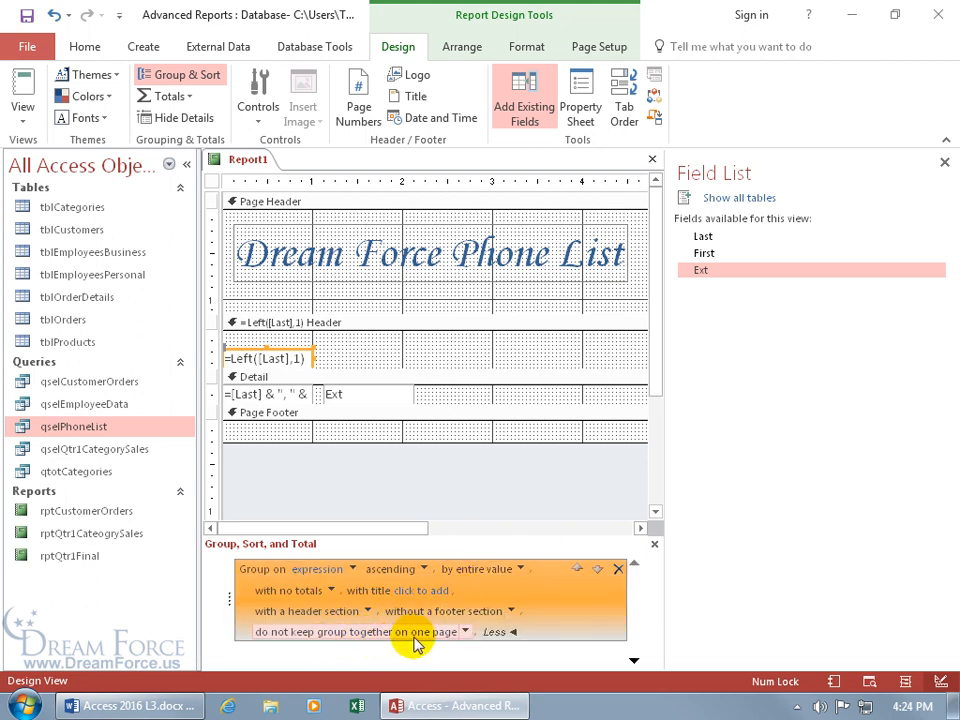
pyautogui.click(466, 634)
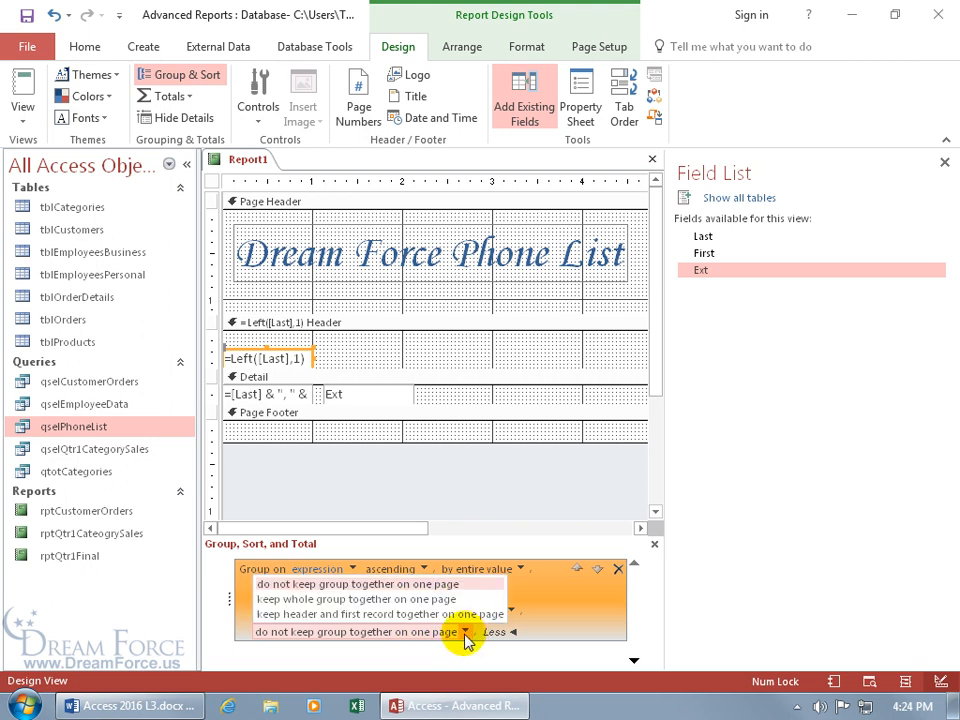
pyautogui.click(431, 600)
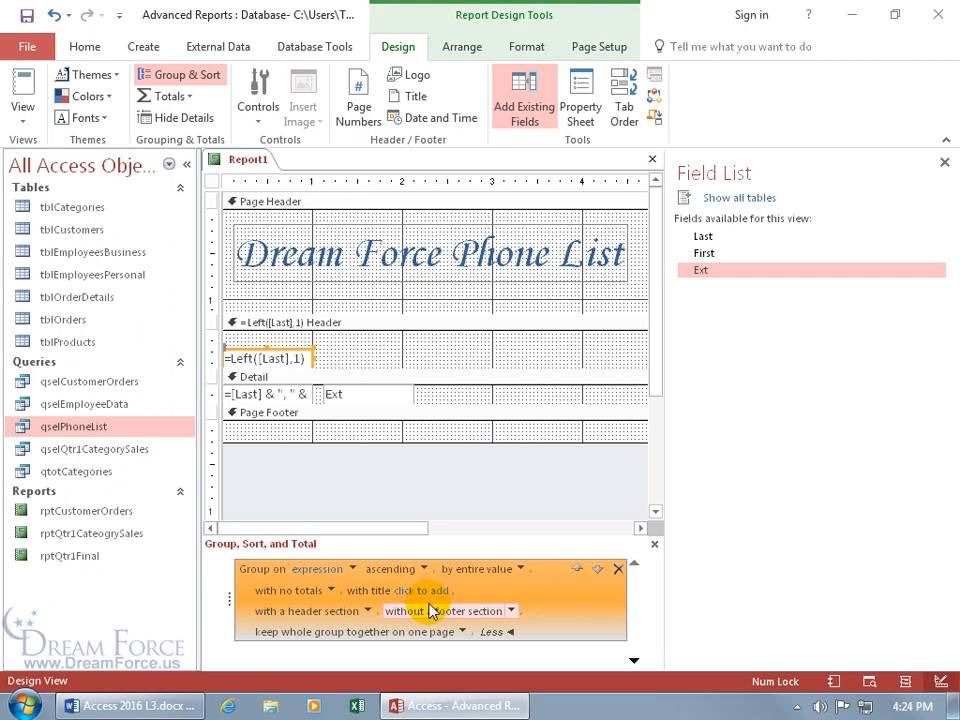
# Step: Preview the report for print and examine the last groups at the end of page 1
pyautogui.rightClick(250, 164)
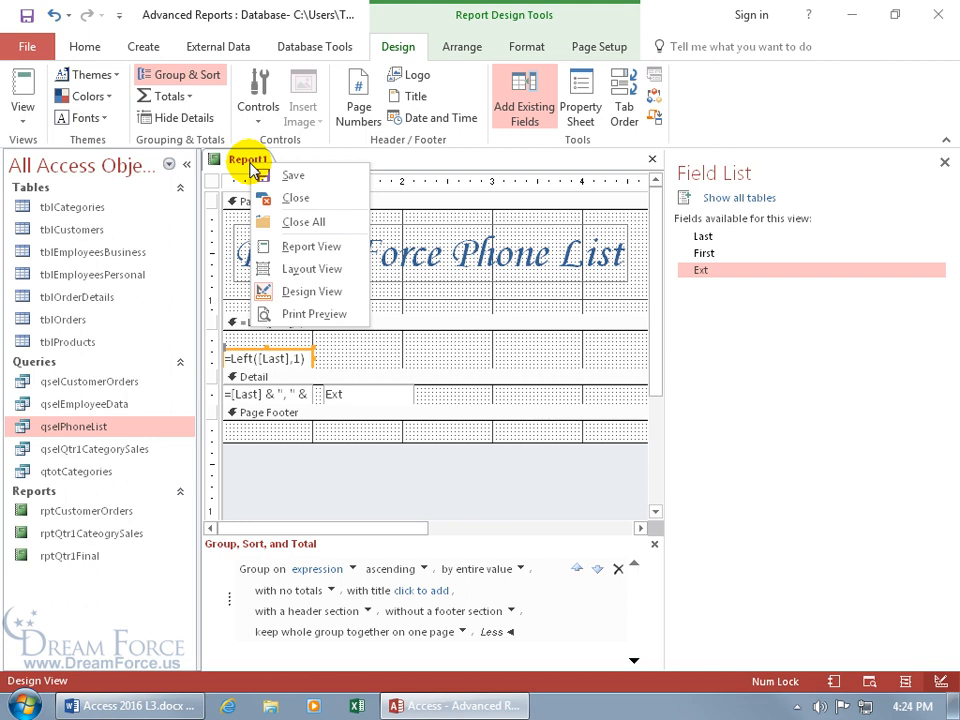
pyautogui.click(305, 313)
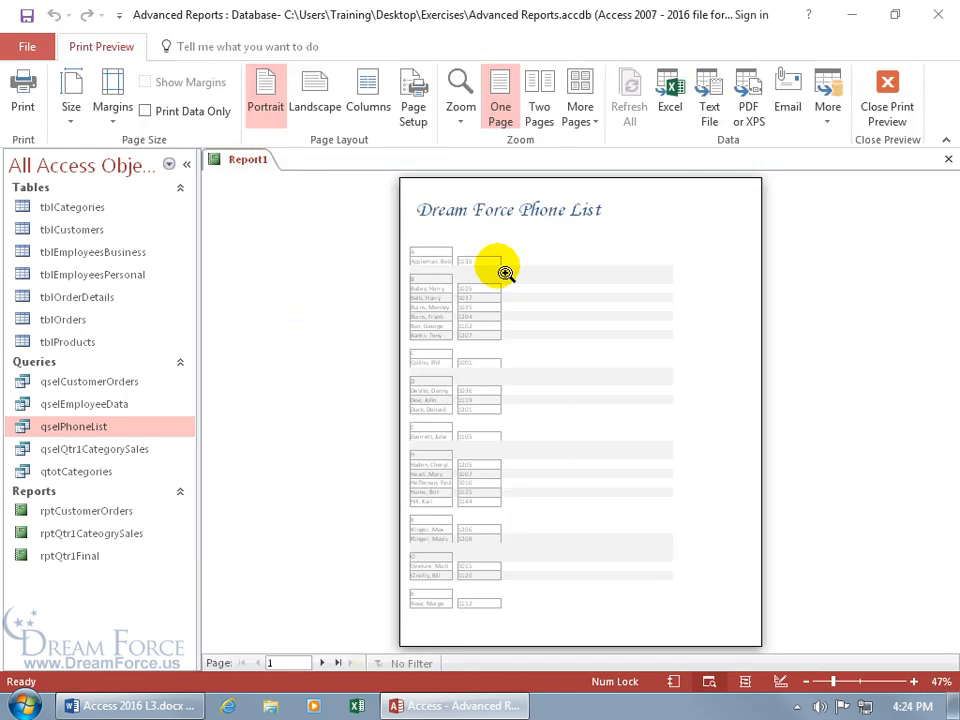
pyautogui.click(474, 585)
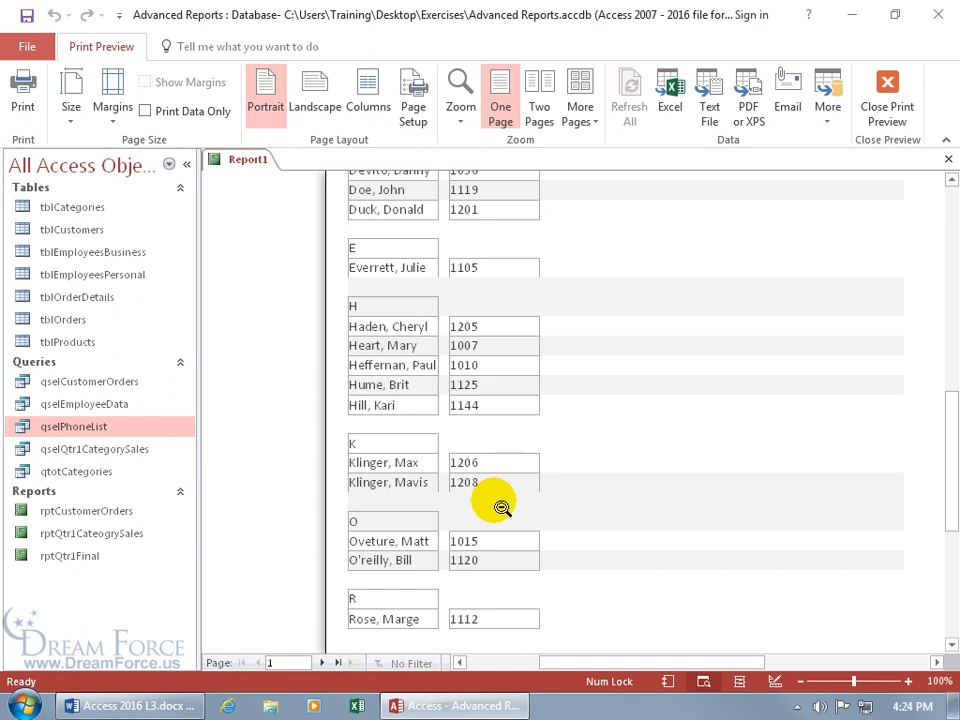
pyautogui.scroll(-2, 493, 560)
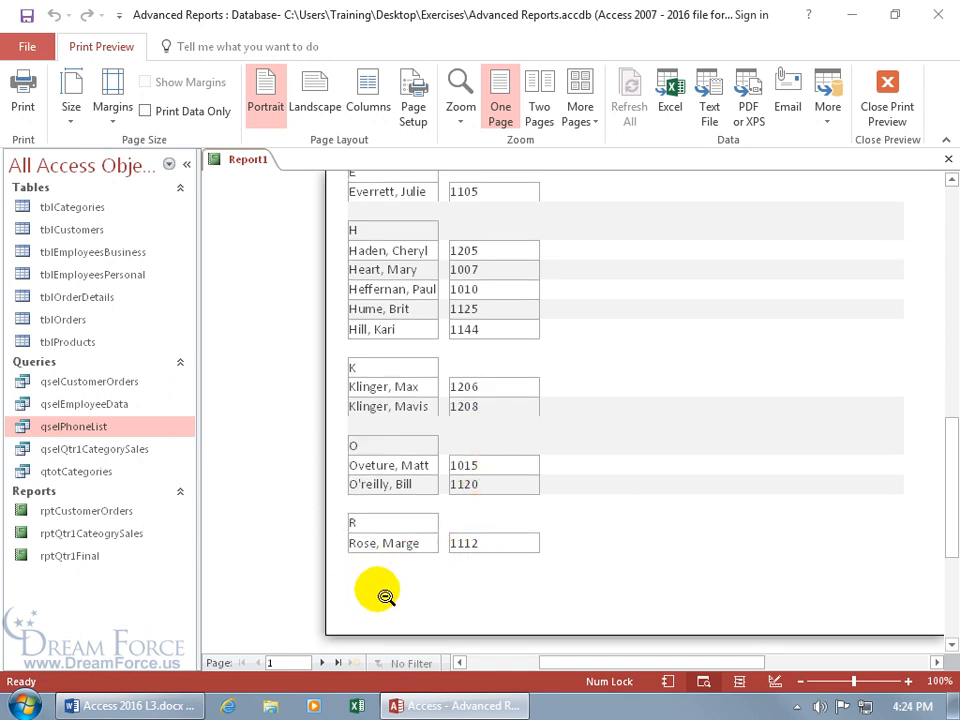
# Step: Go to page 2 of the print preview and examine the letter groups carried over there
pyautogui.click(324, 664)
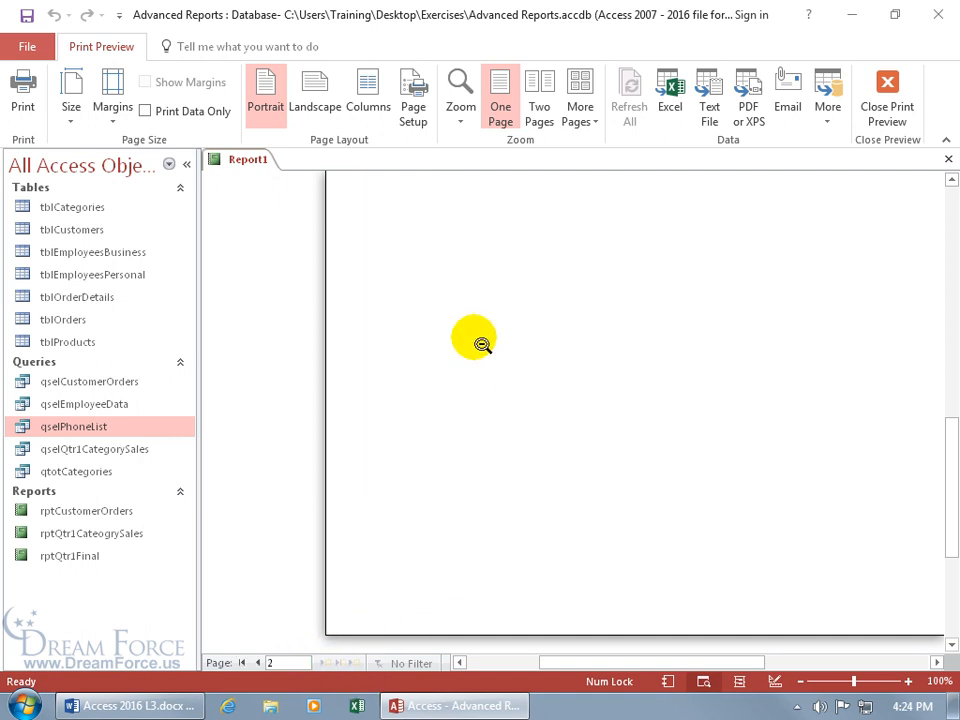
pyautogui.click(479, 335)
pyautogui.click(489, 256)
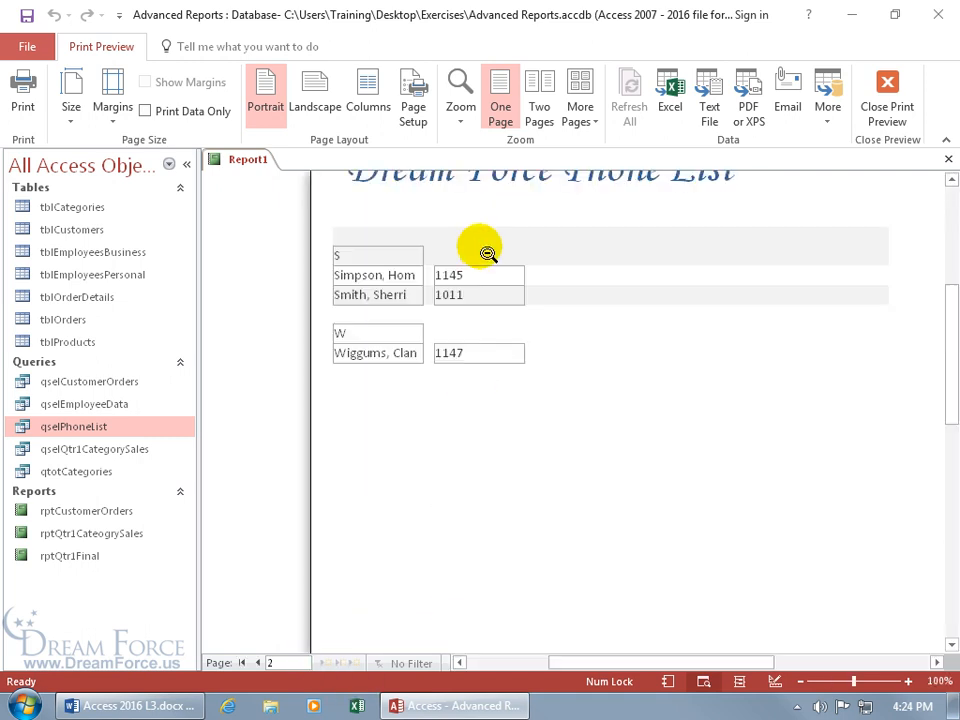
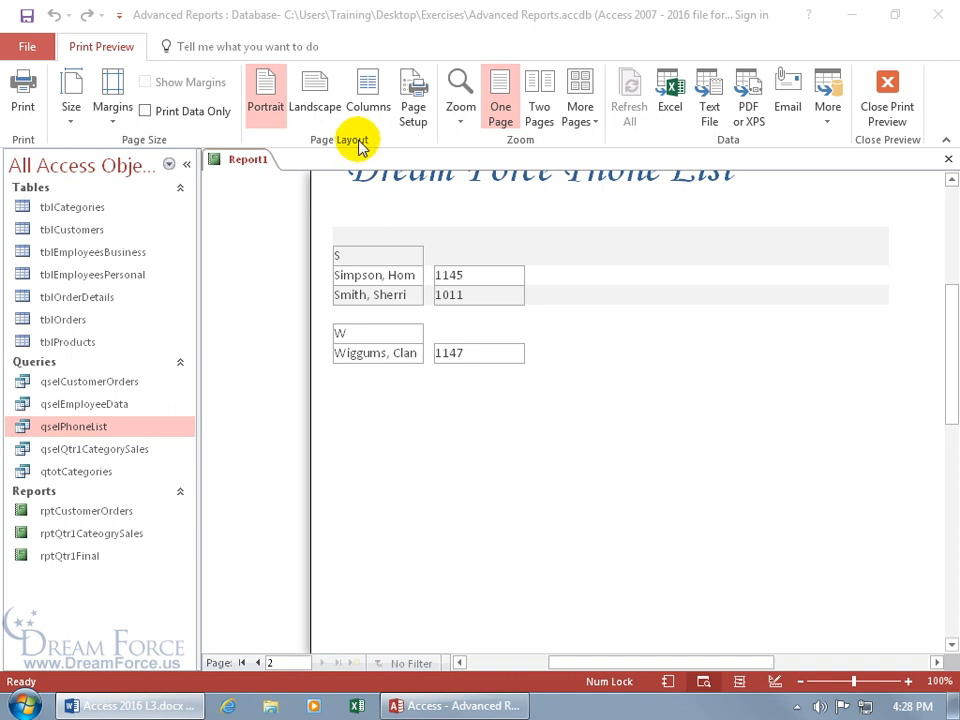
# Step: In the report's page setup, set the number of columns to 3 and the column spacing to 0.20"
pyautogui.click(408, 117)
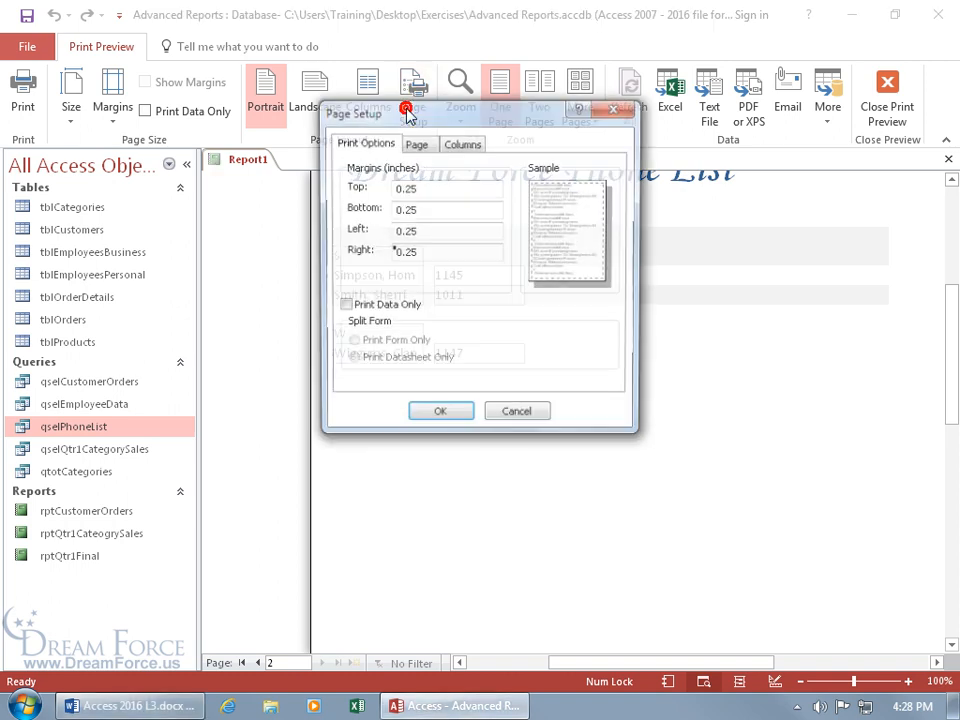
pyautogui.click(465, 146)
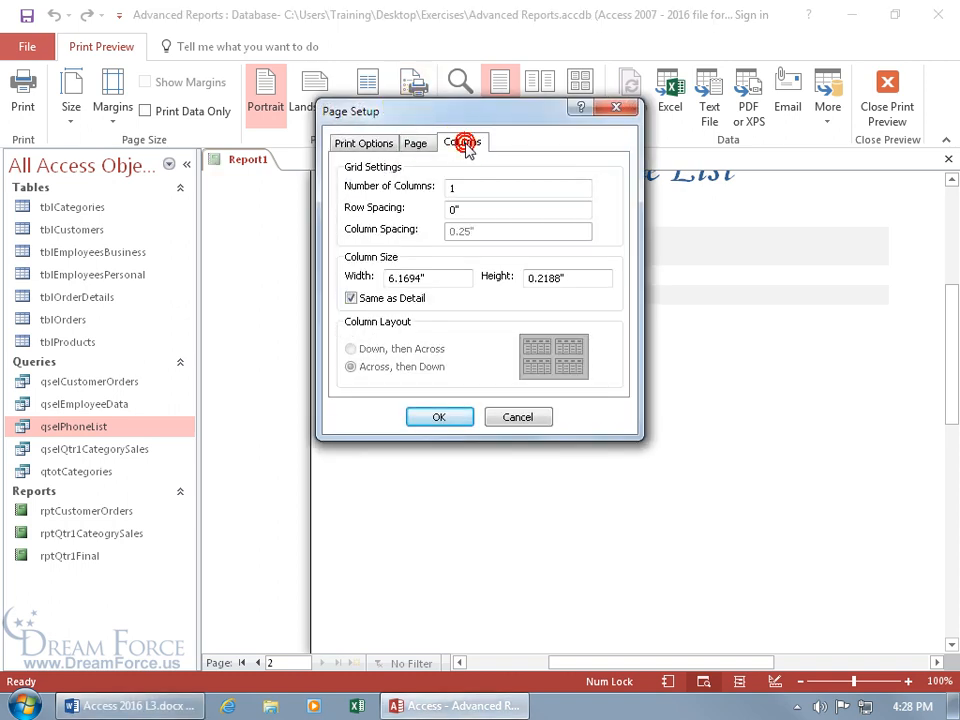
pyautogui.doubleClick(468, 187)
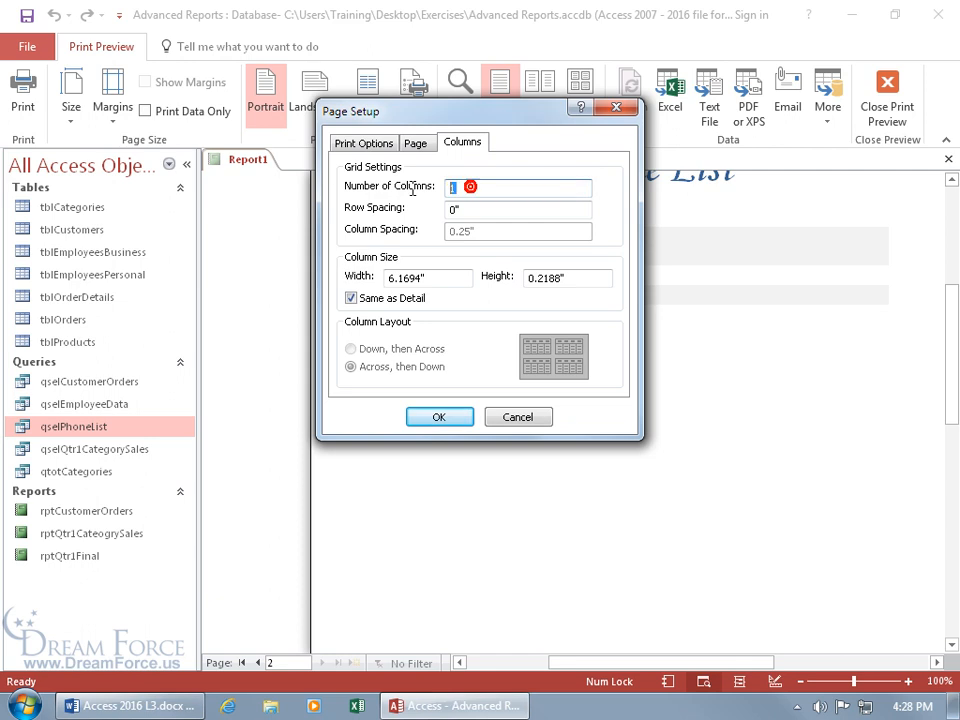
pyautogui.write('3')
pyautogui.press('Tab')
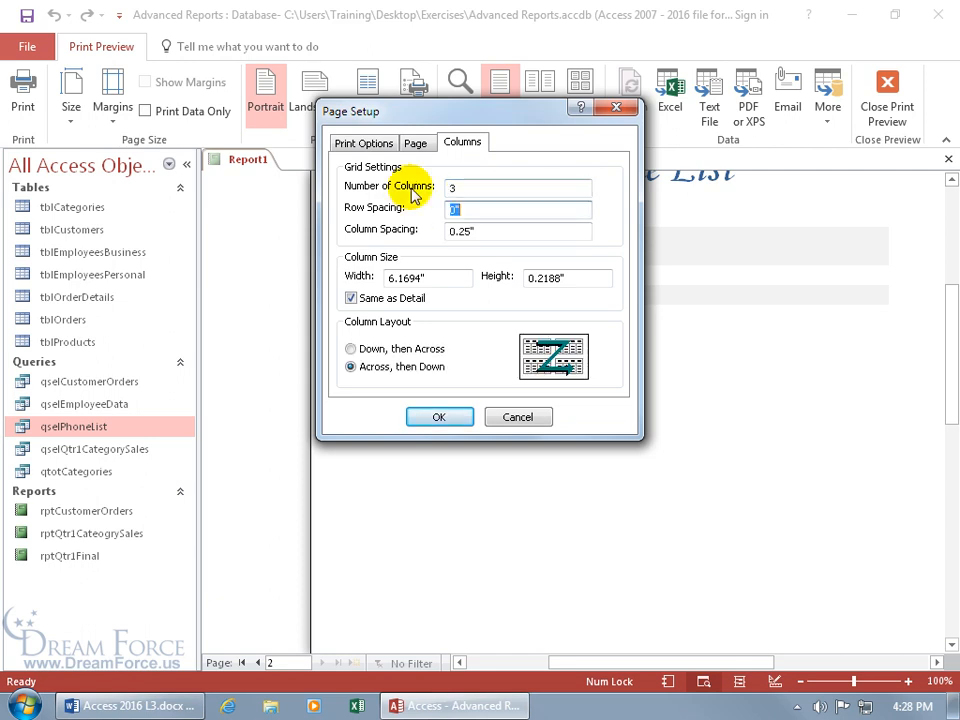
pyautogui.click(482, 237)
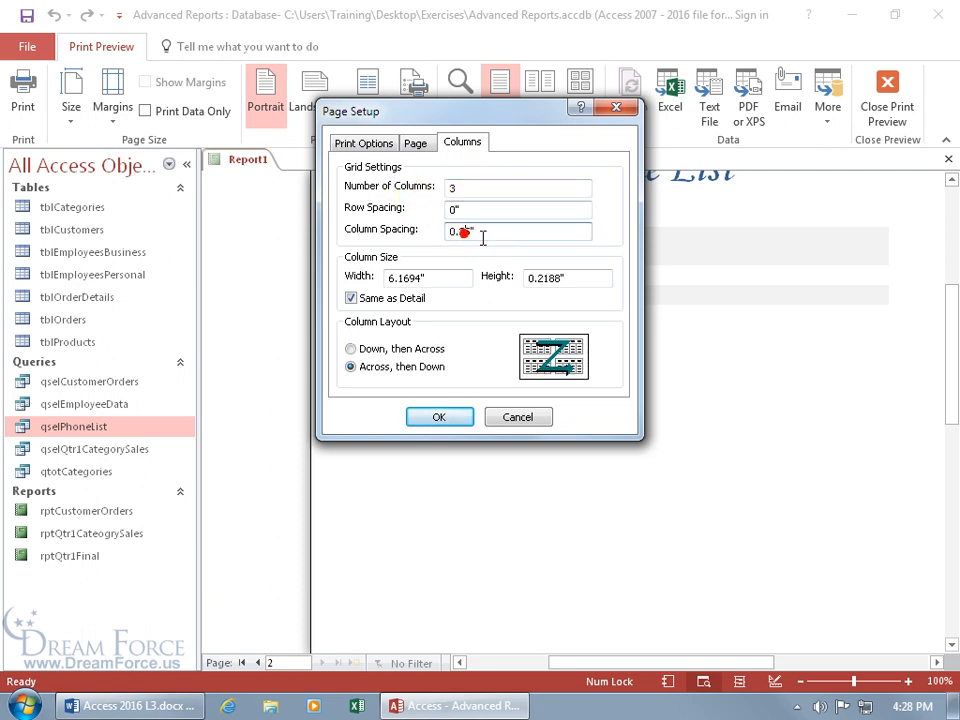
pyautogui.press('BackSpace')
pyautogui.press('BackSpace')
pyautogui.write('0')
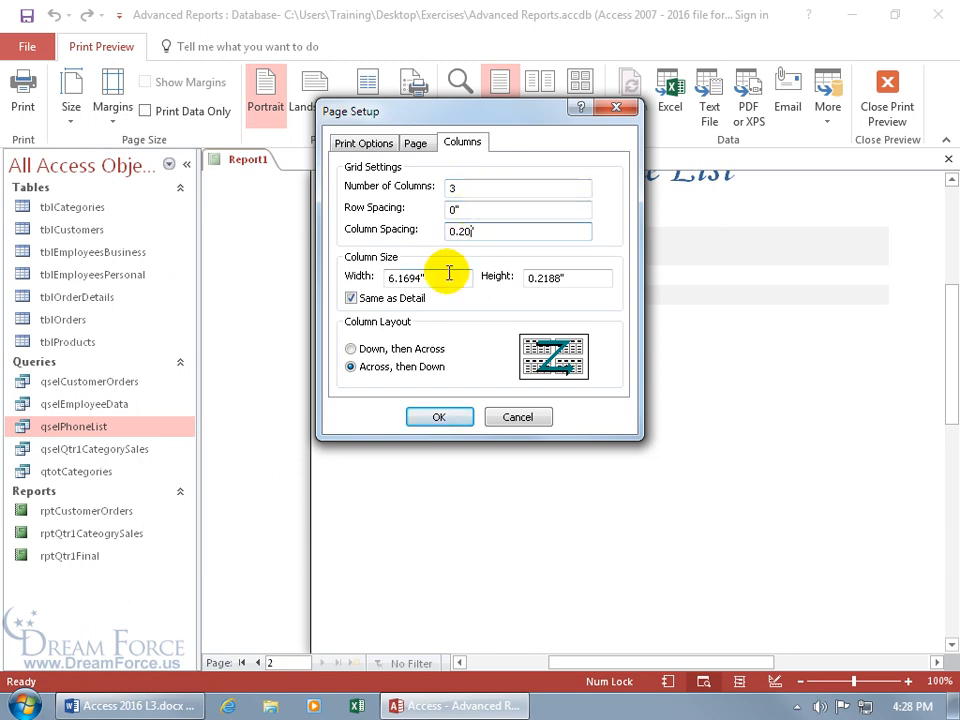
# Step: Turn off Same as Detail, set the column width to 2", choose the Down, then Across layout, and apply the page setup
pyautogui.click(352, 300)
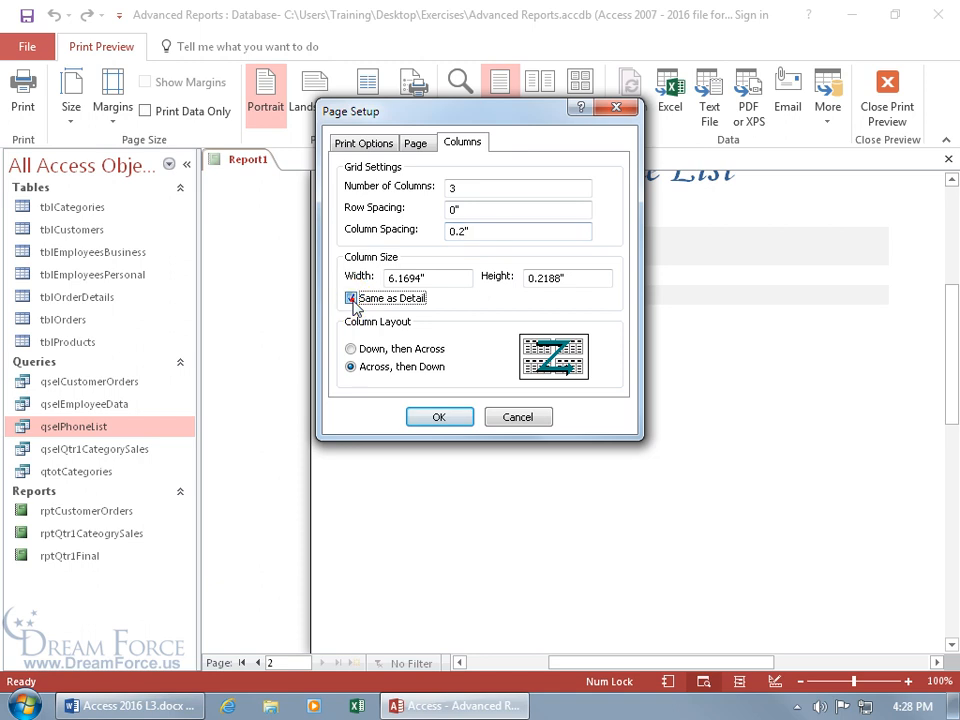
pyautogui.click(372, 282)
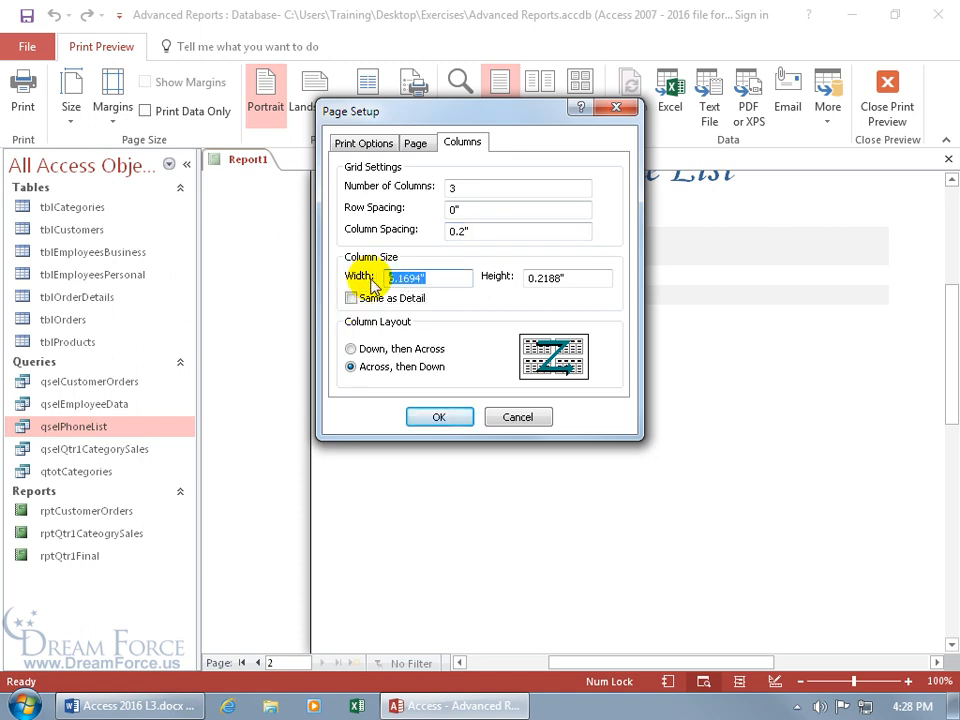
pyautogui.write('2')
pyautogui.press('Tab')
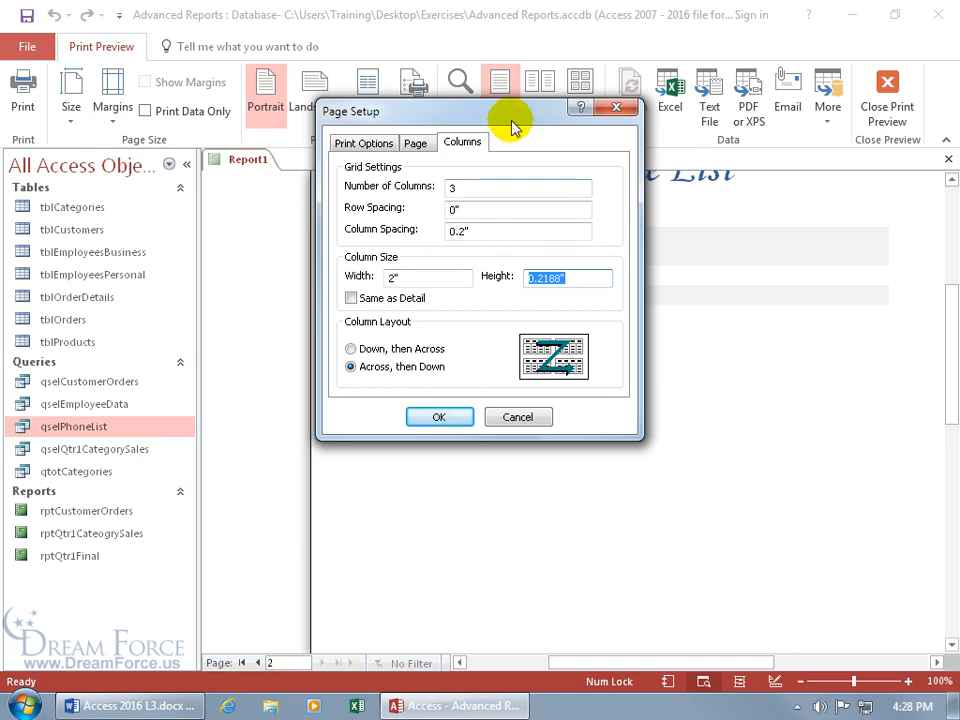
pyautogui.moveTo(507, 112); pyautogui.dragTo(532, 418)
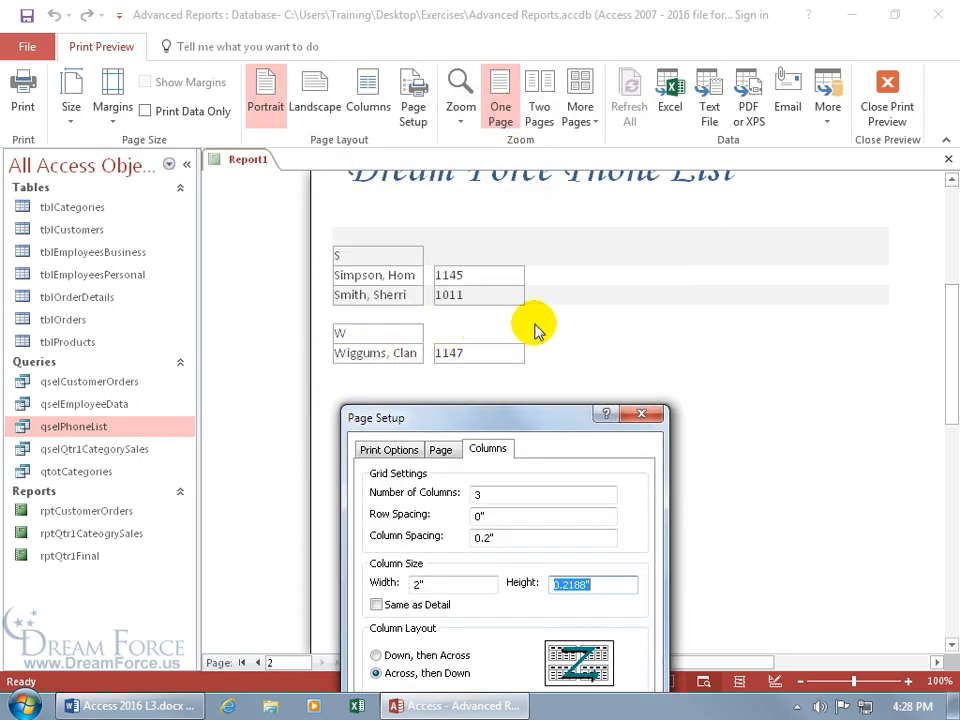
pyautogui.moveTo(538, 418); pyautogui.dragTo(521, 257)
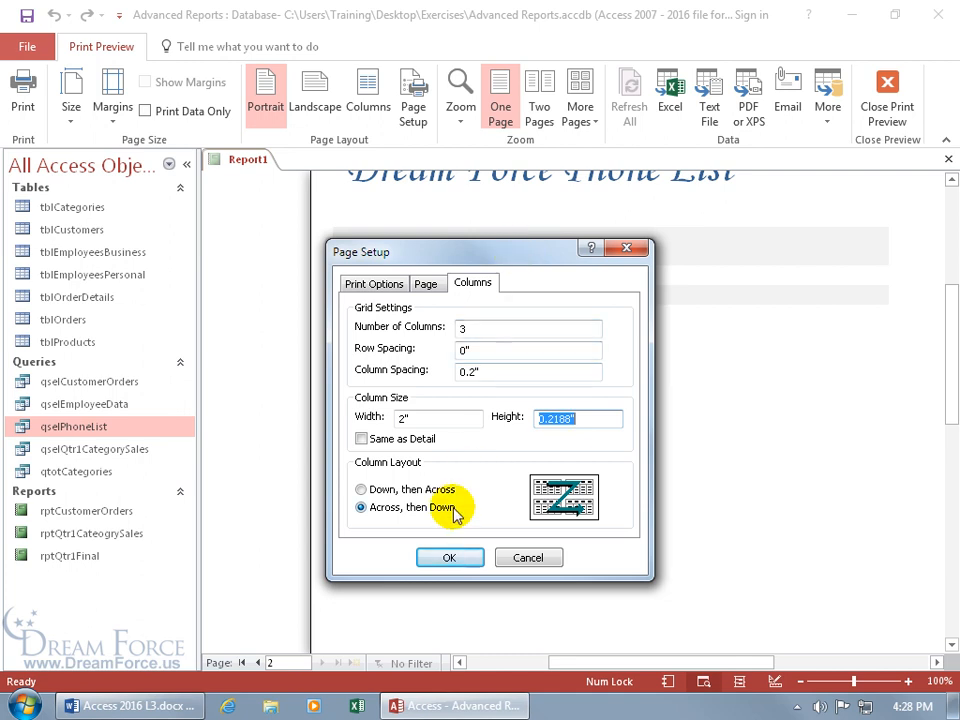
pyautogui.click(362, 489)
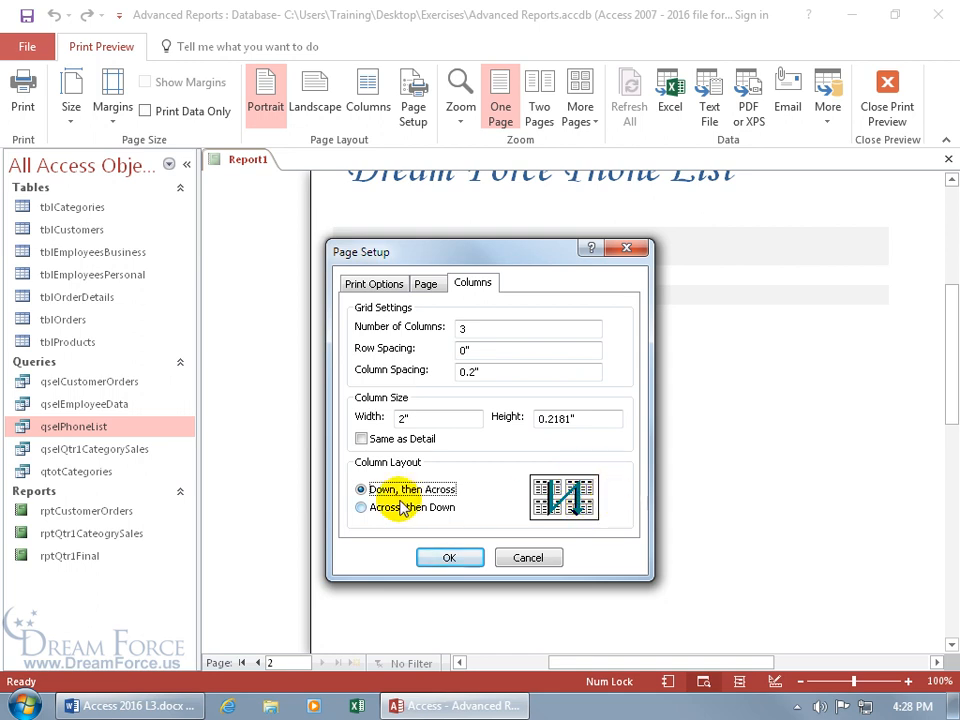
pyautogui.click(450, 557)
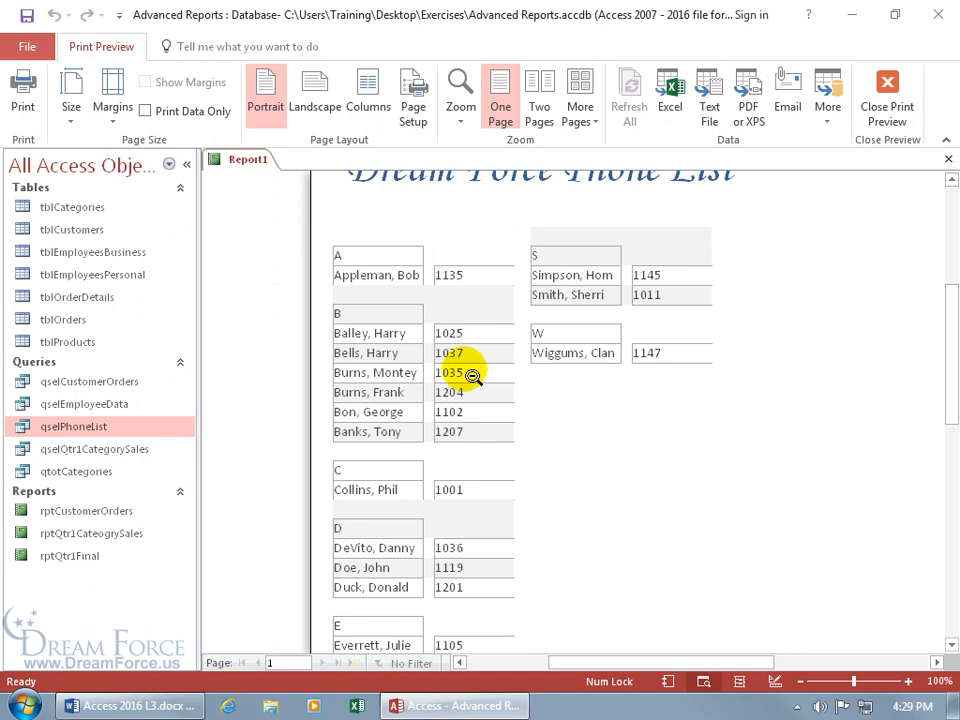
# Step: Return to Design View and close the Field List and the Group, Sort, and Total pane
pyautogui.rightClick(468, 337)
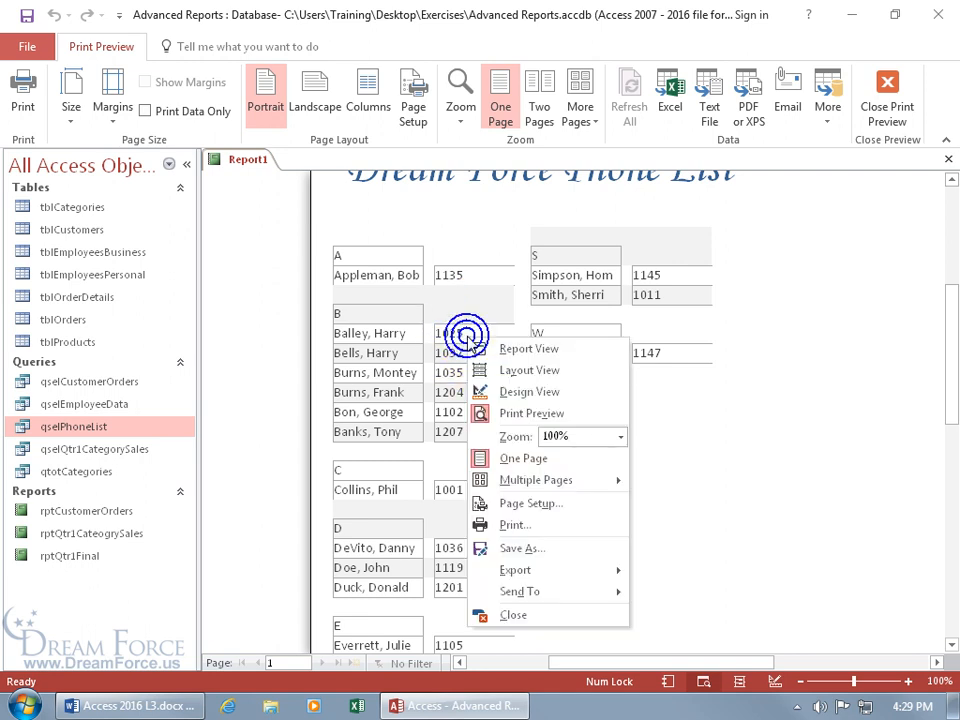
pyautogui.click(495, 391)
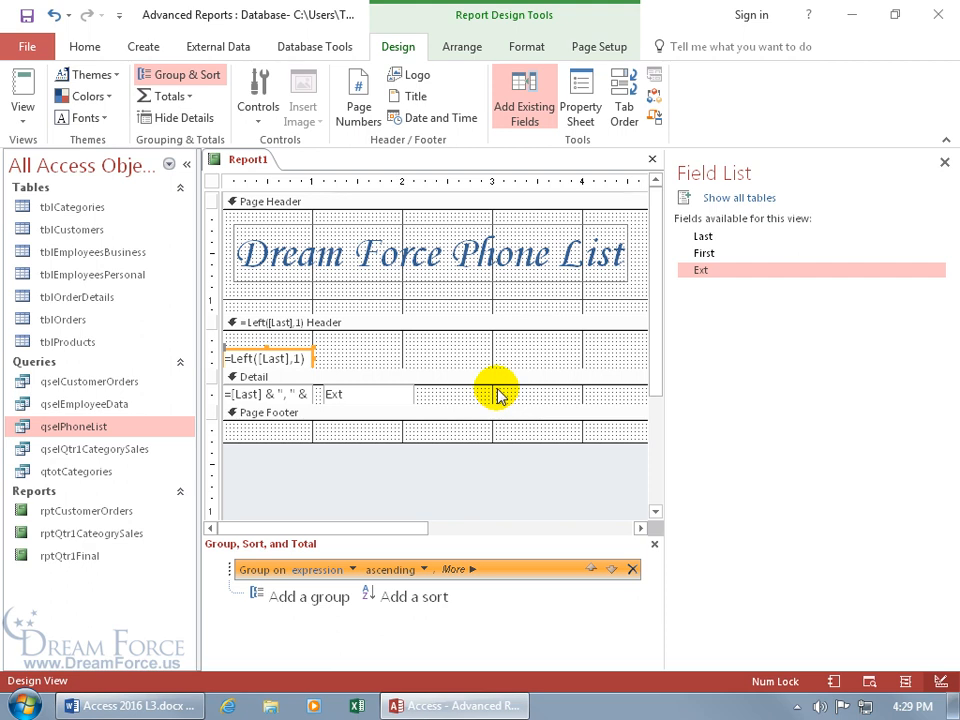
pyautogui.click(944, 161)
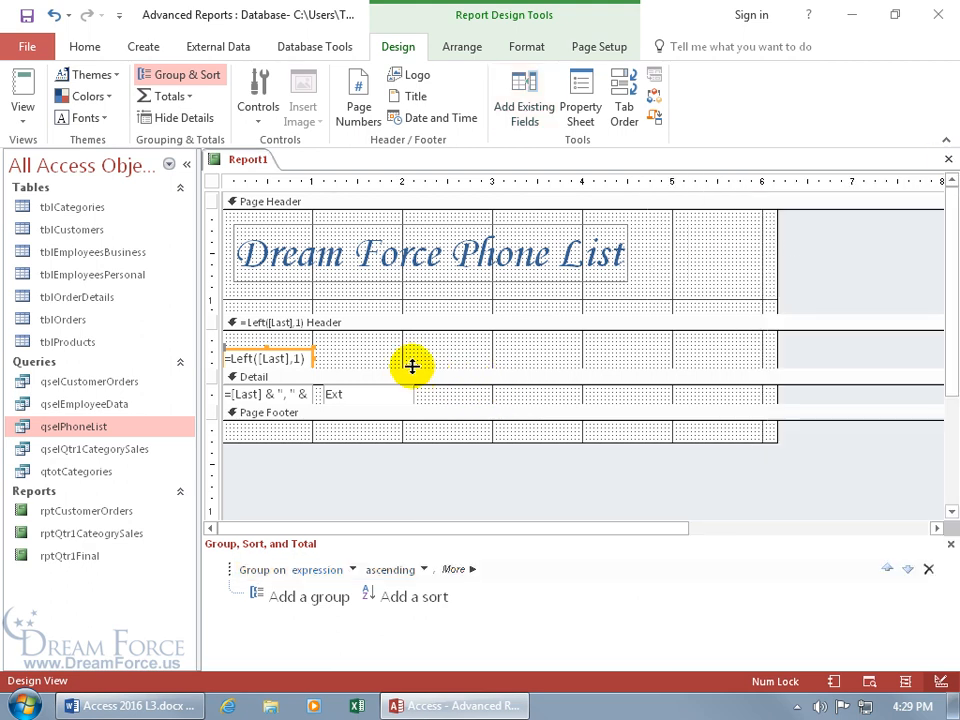
pyautogui.click(928, 568)
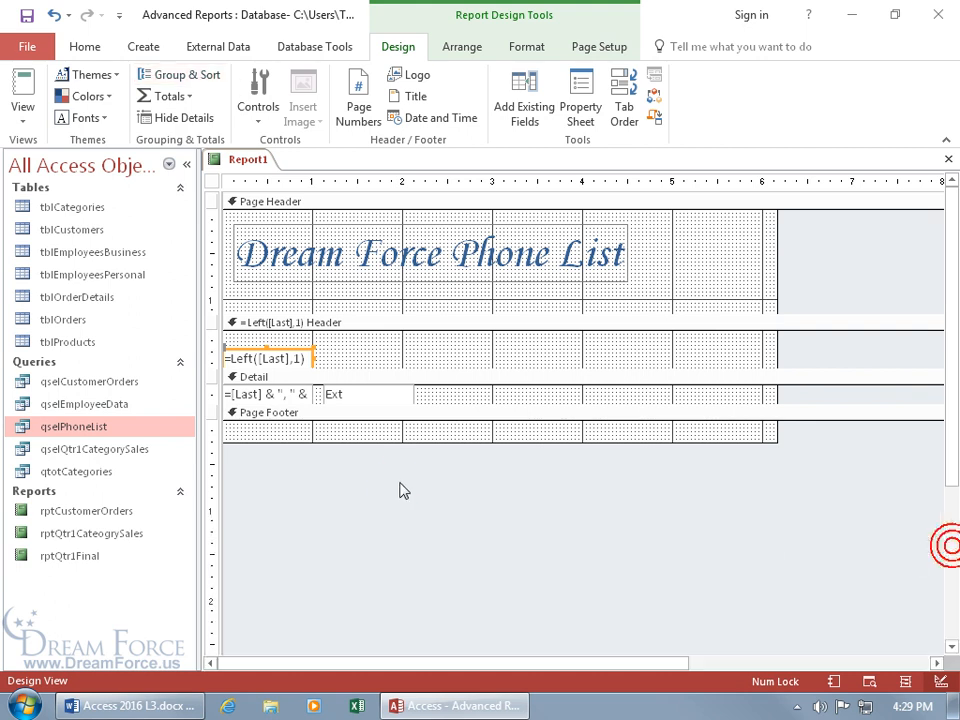
# Step: Make the outlines of the letter heading, full name and Ext text boxes transparent
pyautogui.click(399, 489)
pyautogui.keyDown('shift'); pyautogui.click(287, 394); pyautogui.keyUp('shift')
pyautogui.keyDown('shift'); pyautogui.click(340, 396); pyautogui.keyUp('shift')
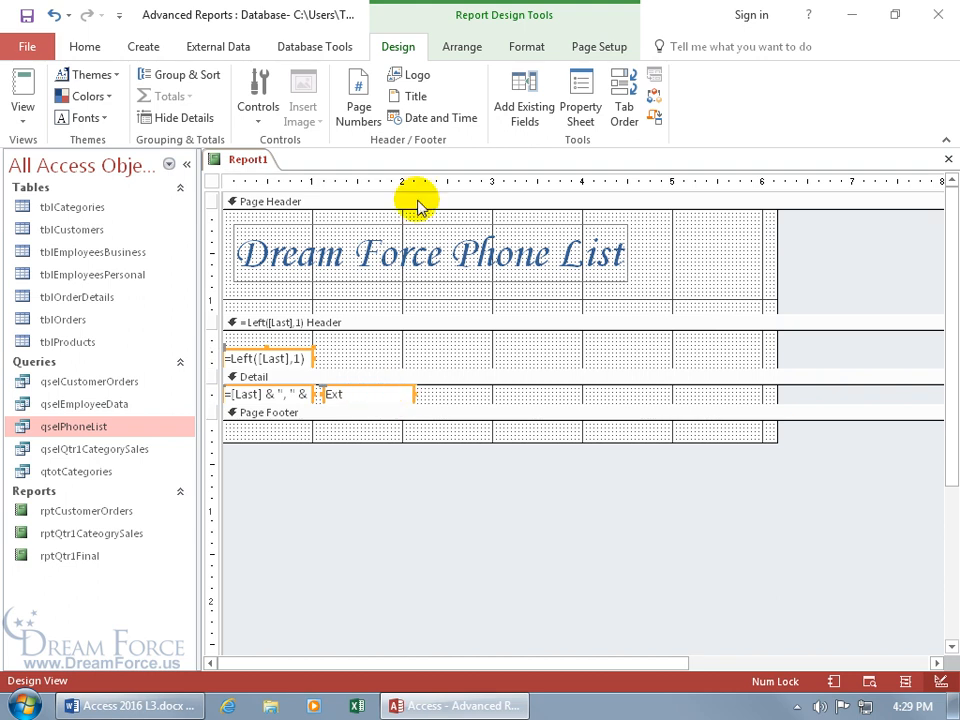
pyautogui.click(518, 45)
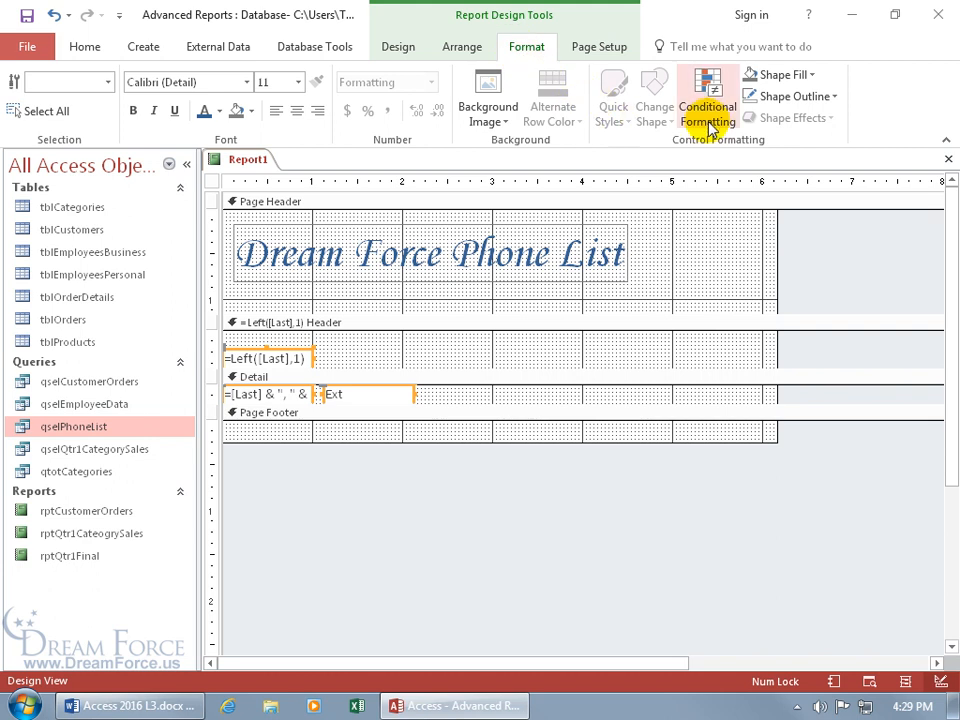
pyautogui.click(832, 97)
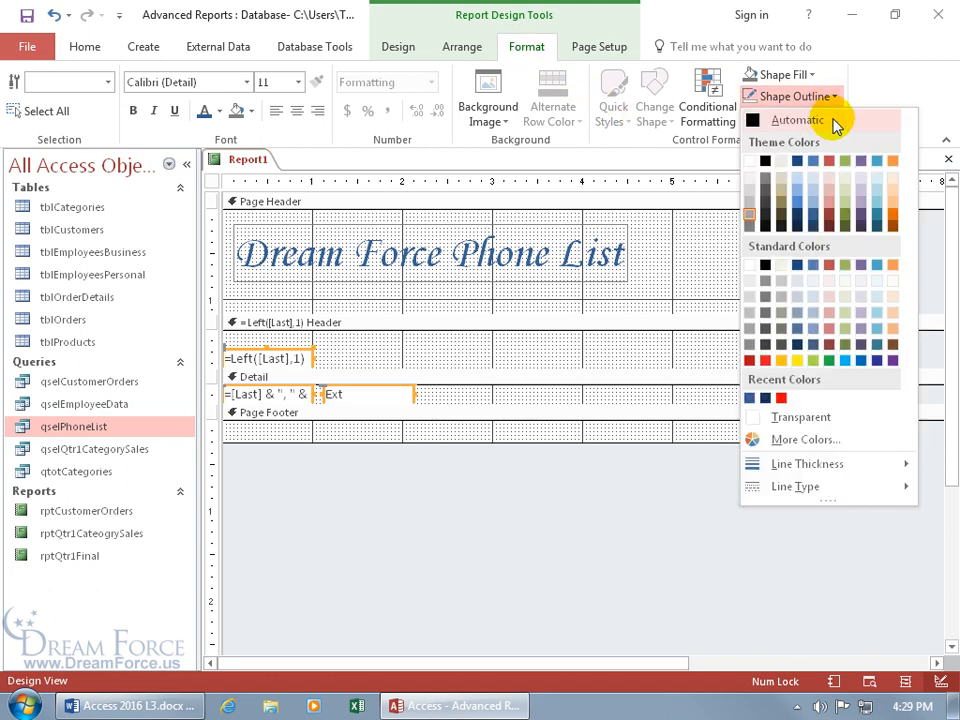
pyautogui.click(752, 415)
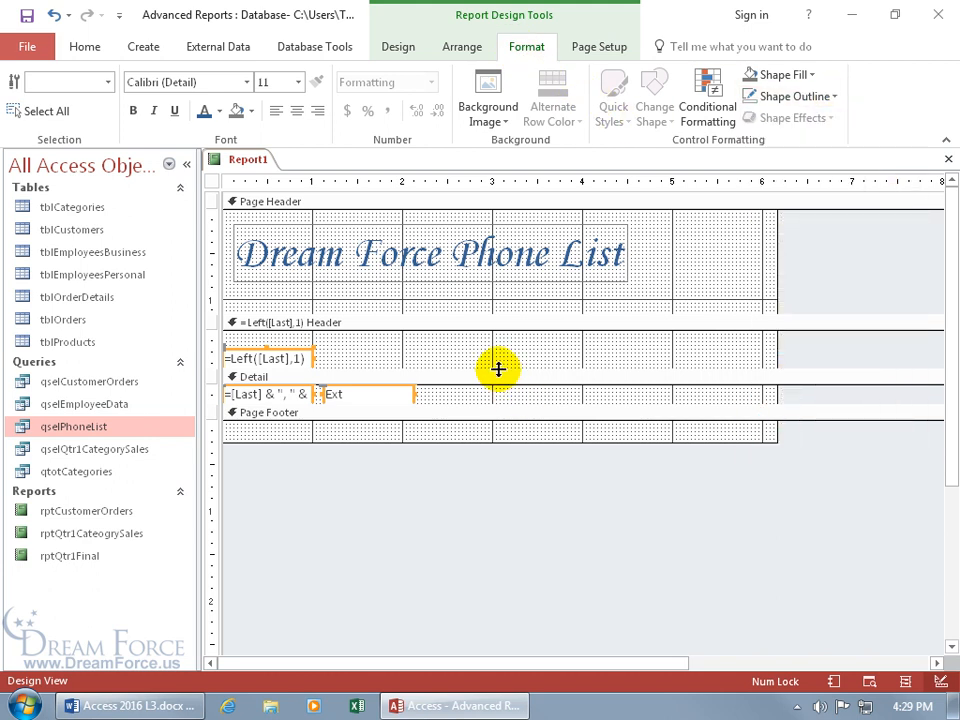
# Step: Preview the report for print to check the text box outlines and row shading, and return to Design View
pyautogui.rightClick(252, 164)
pyautogui.click(328, 310)
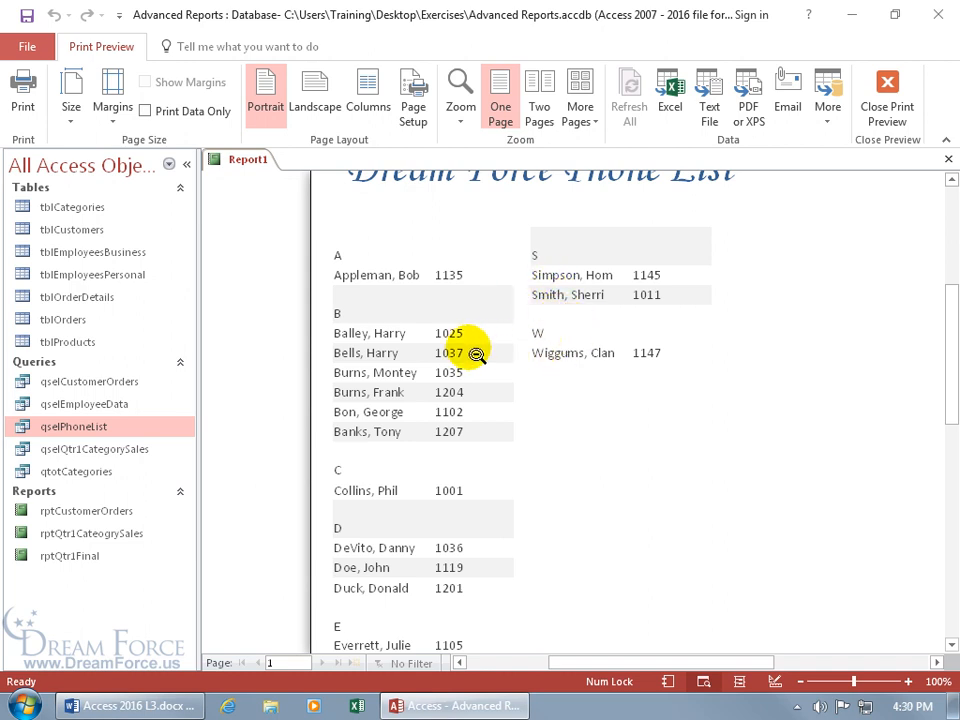
pyautogui.rightClick(407, 312)
pyautogui.click(430, 362)
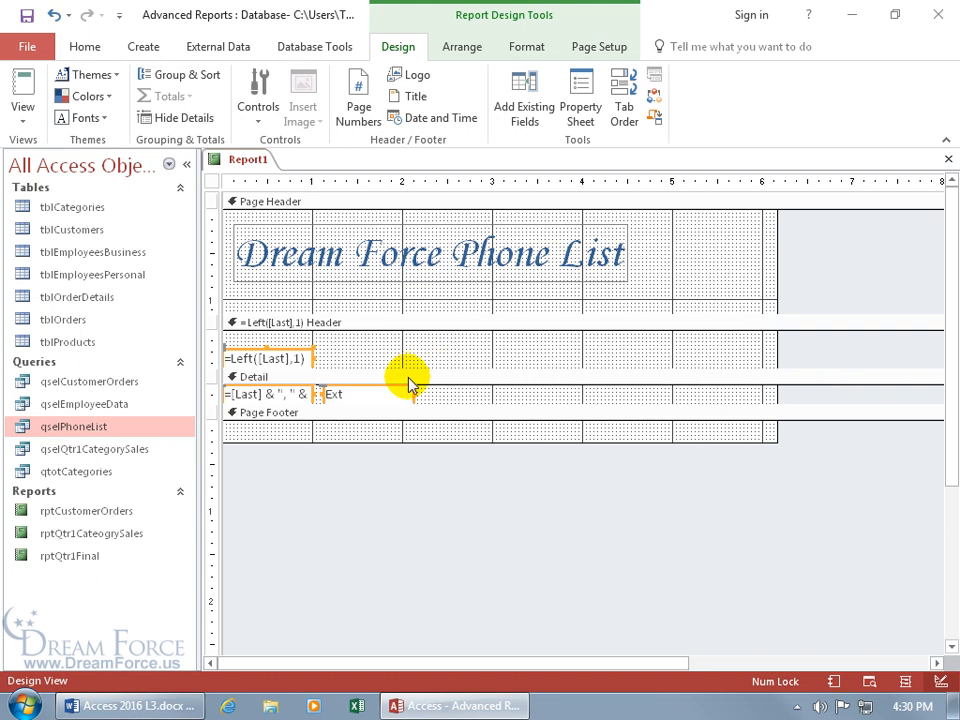
# Step: Set the Detail section's Alternate Back Color to No Color
pyautogui.doubleClick(409, 378)
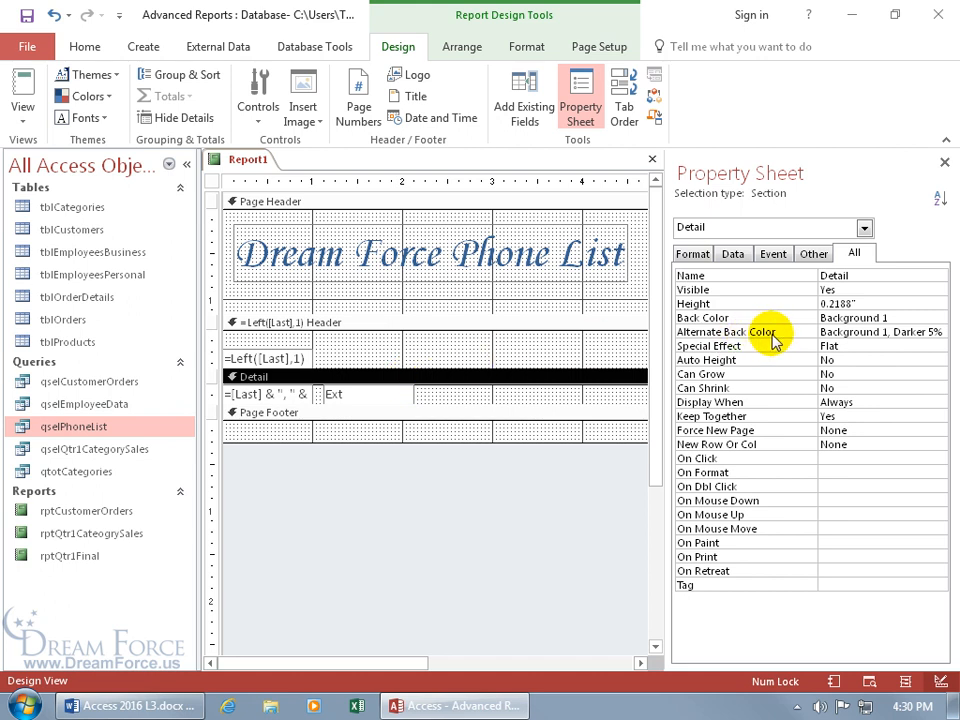
pyautogui.click(862, 333)
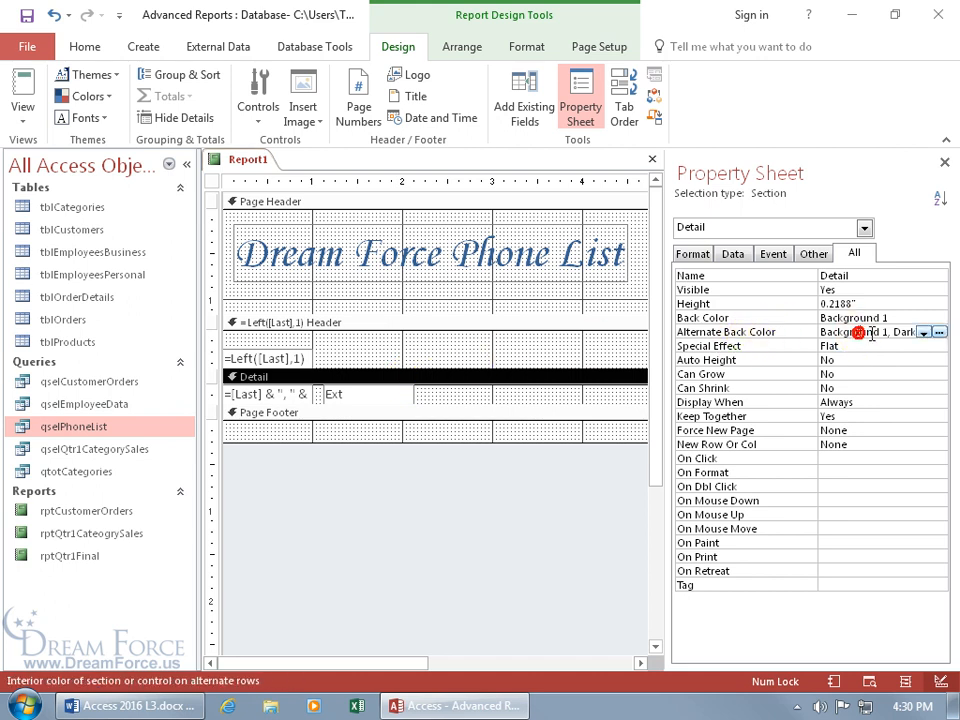
pyautogui.click(939, 332)
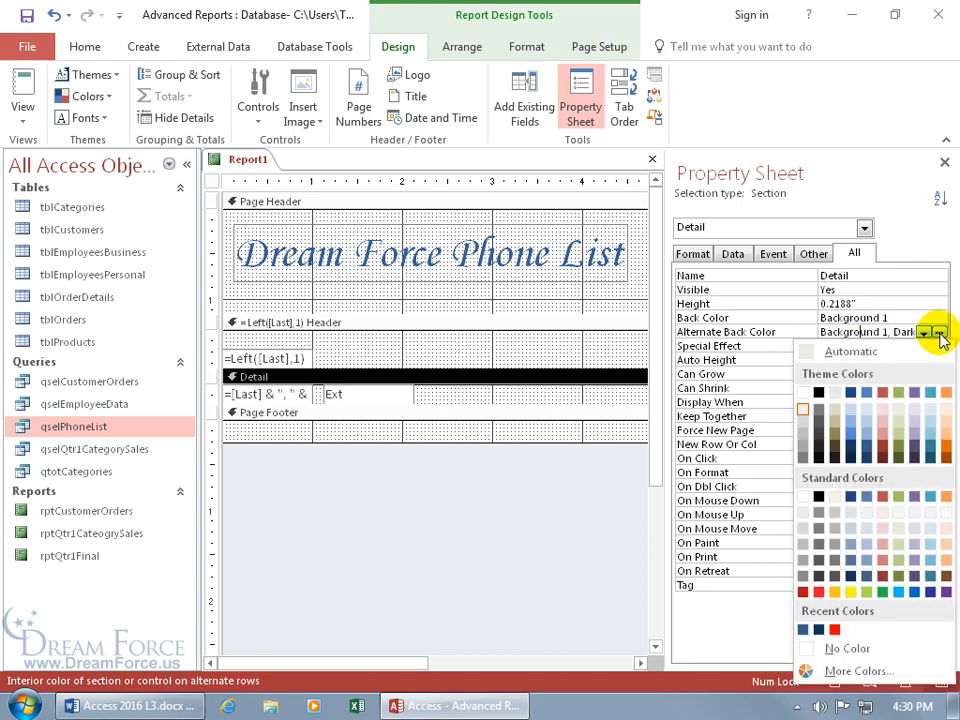
pyautogui.click(810, 647)
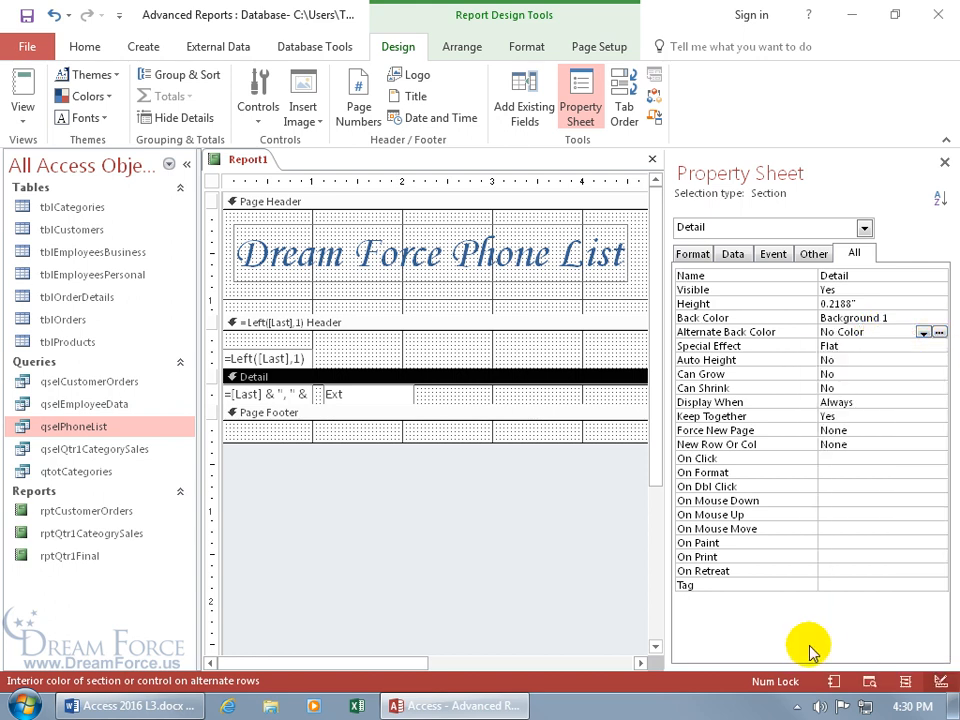
# Step: Set the =Left([Last],1) group header's Alternate Back Color to No Color and close the Property Sheet
pyautogui.click(341, 325)
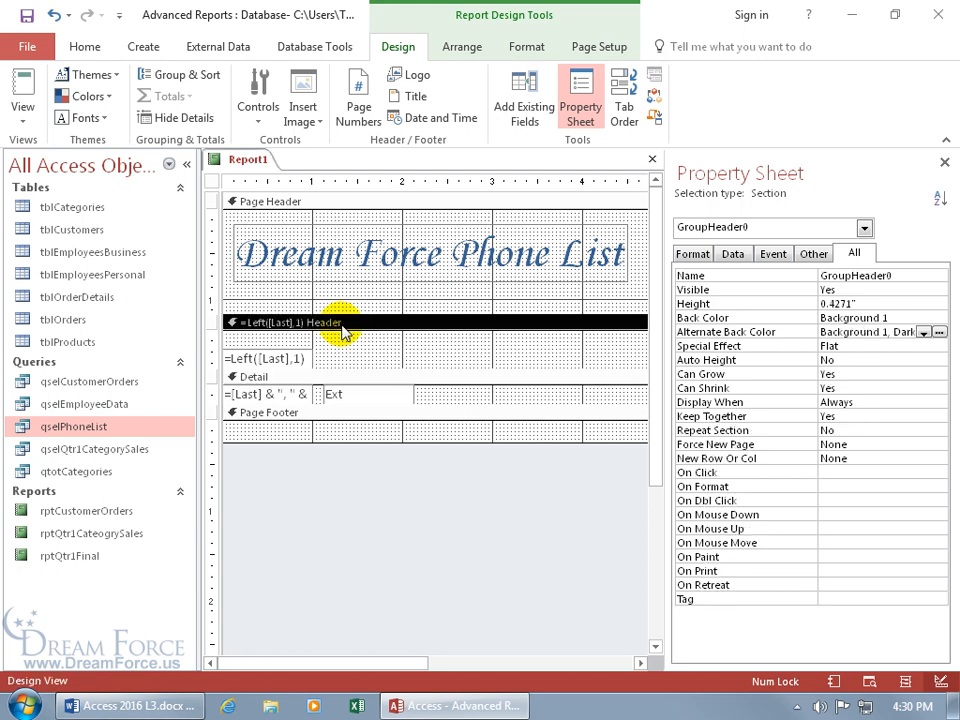
pyautogui.click(940, 333)
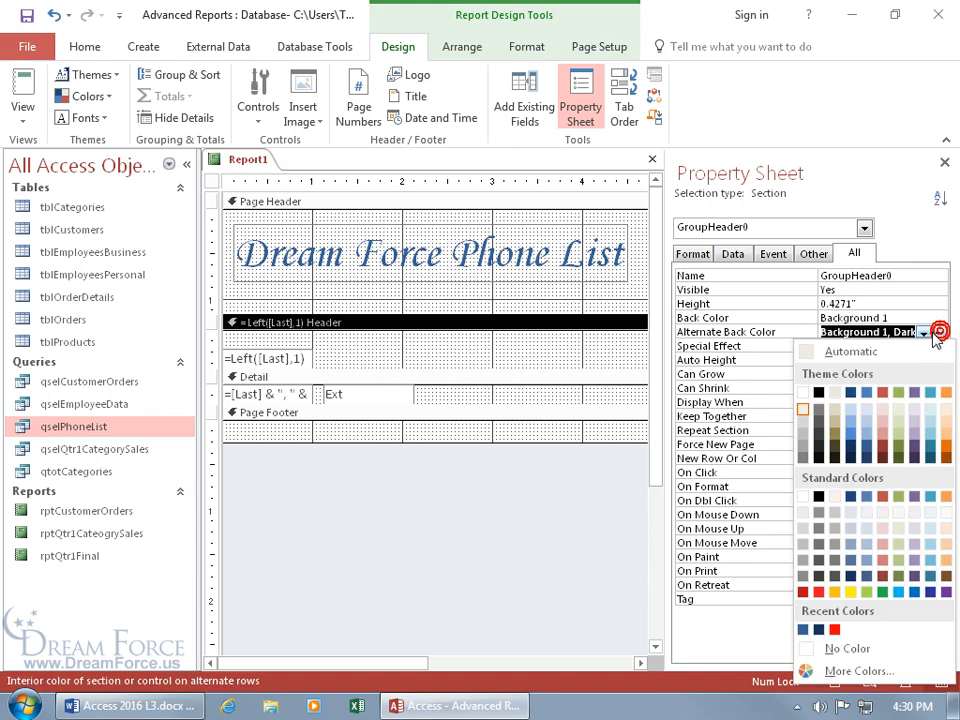
pyautogui.click(812, 656)
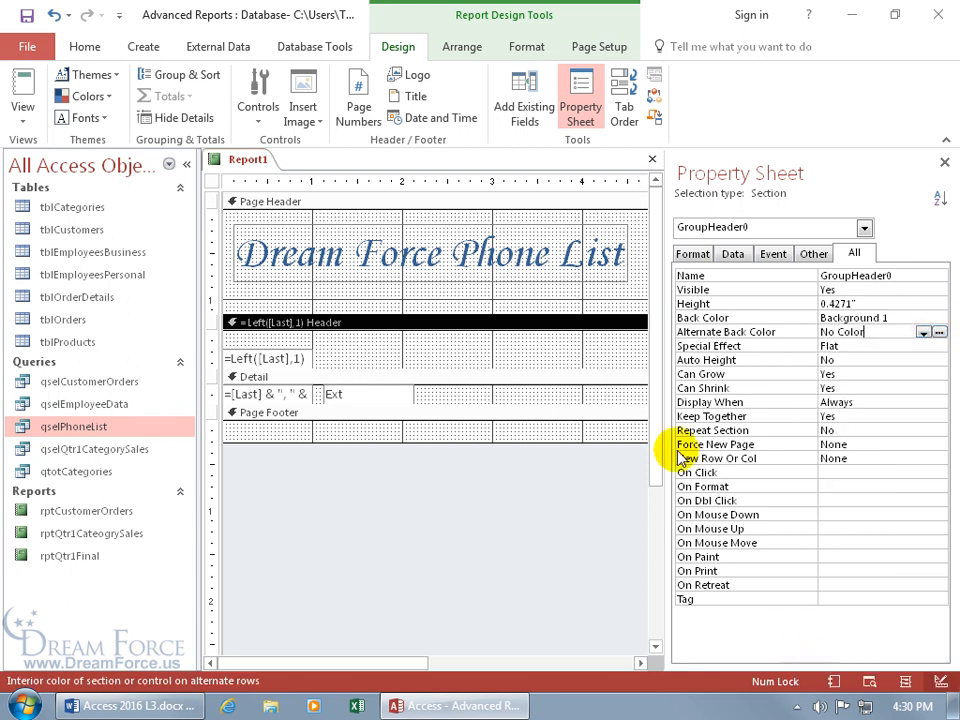
pyautogui.click(945, 163)
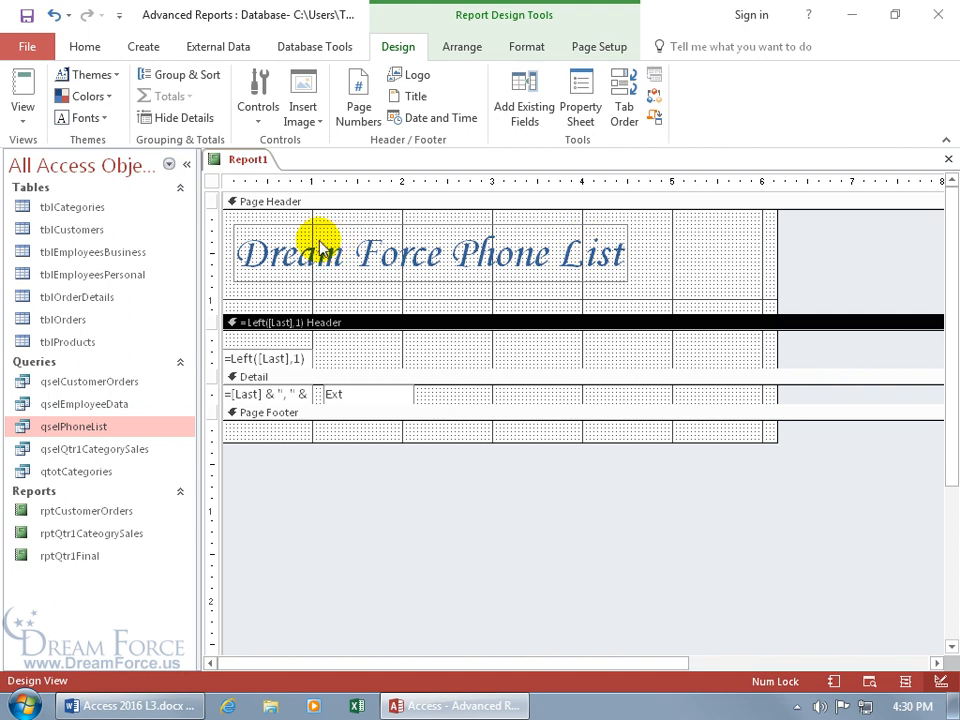
# Step: Preview the report for print to check that the section shading is gone, and return to Design View
pyautogui.rightClick(245, 176)
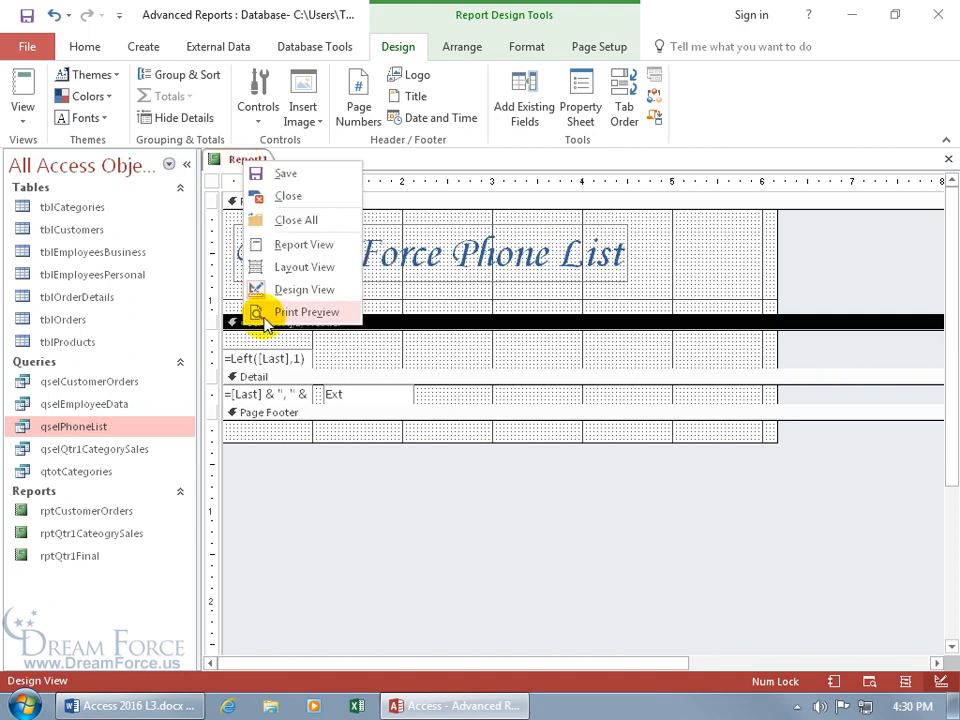
pyautogui.click(262, 369)
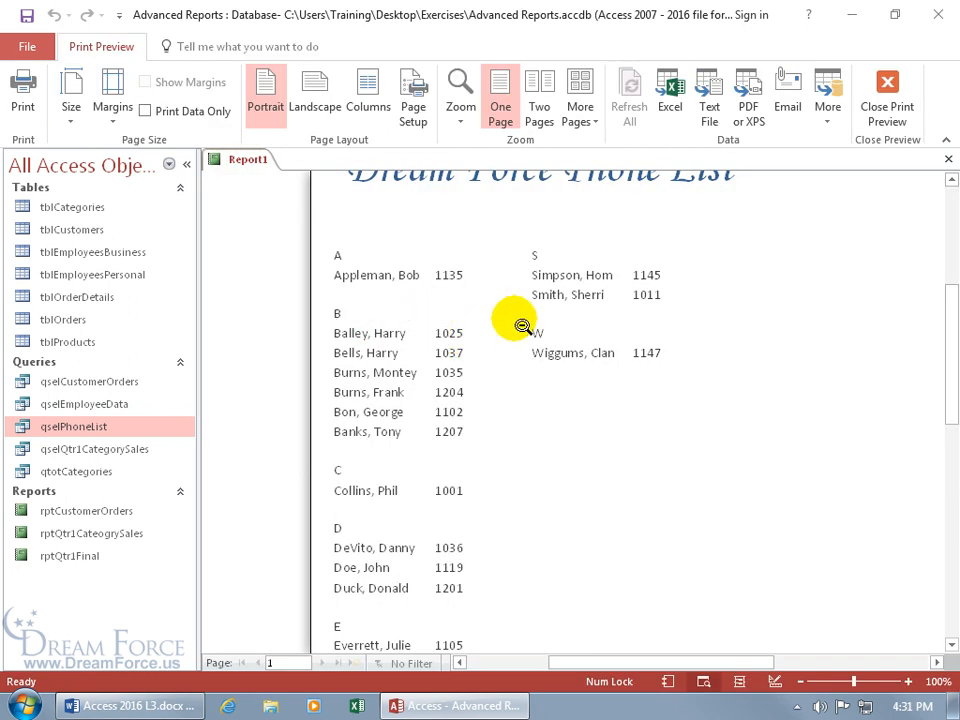
pyautogui.rightClick(360, 254)
pyautogui.click(410, 304)
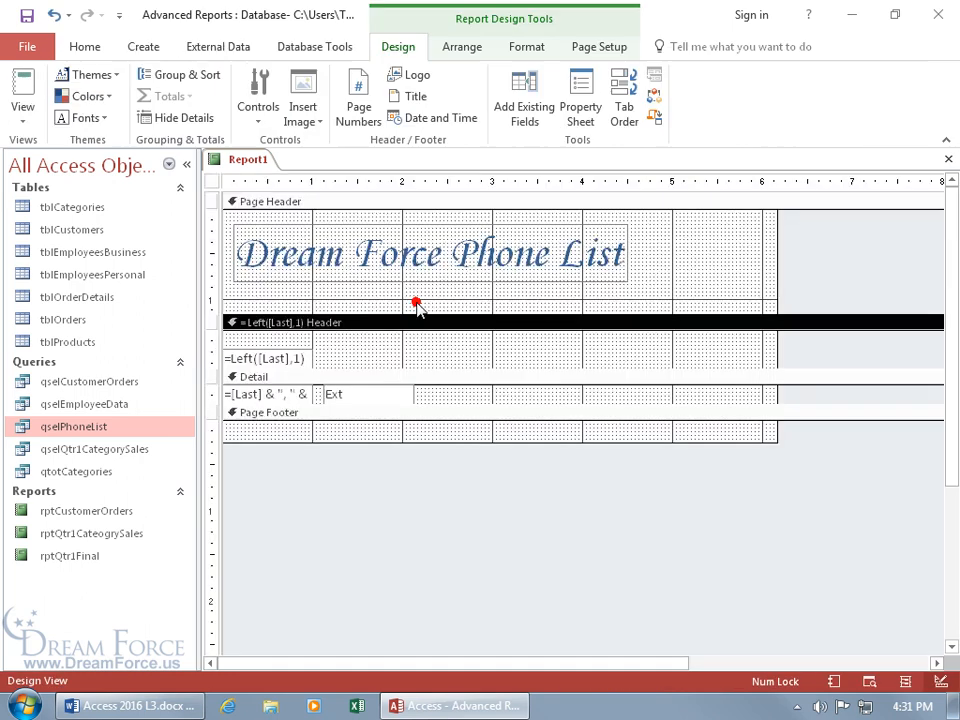
# Step: Make the =Left([Last],1) text box in the group header bold with a red font color
pyautogui.click(290, 352)
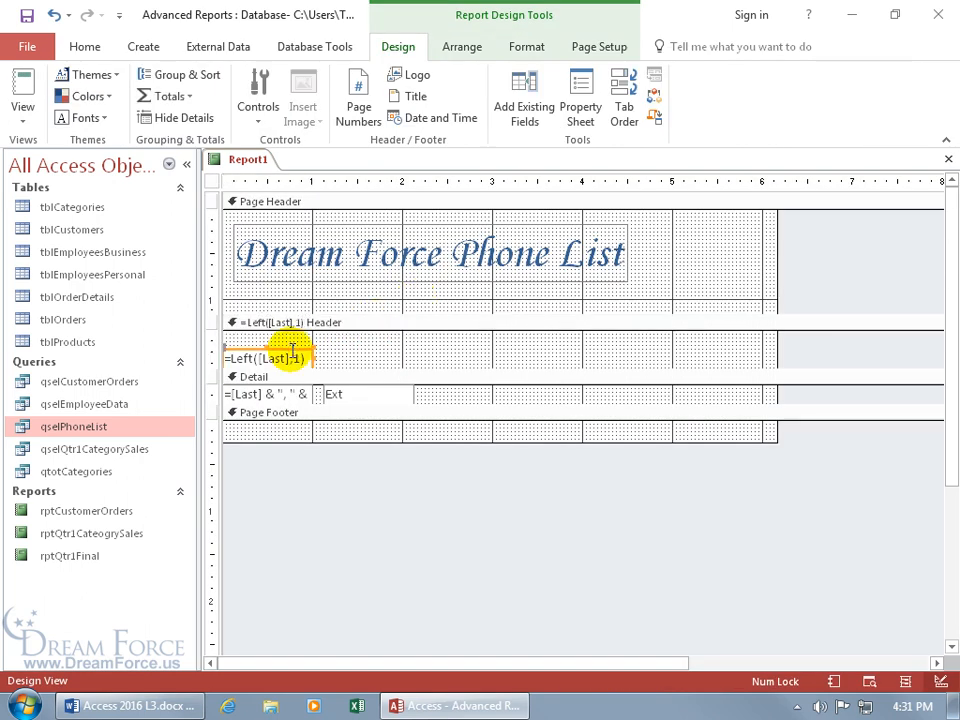
pyautogui.click(527, 47)
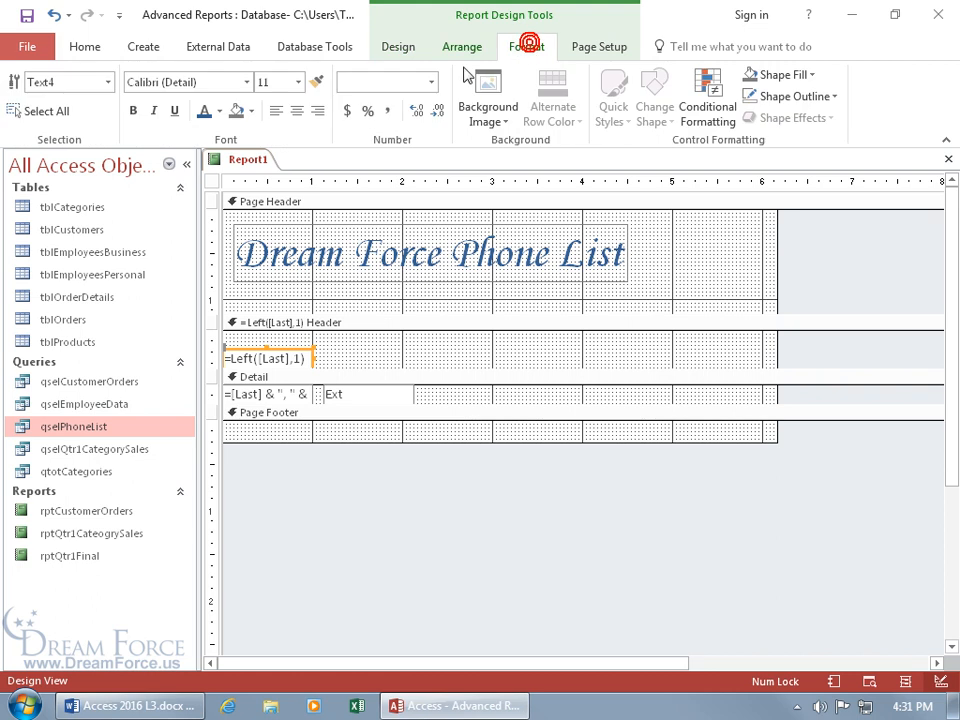
pyautogui.click(133, 110)
pyautogui.click(221, 112)
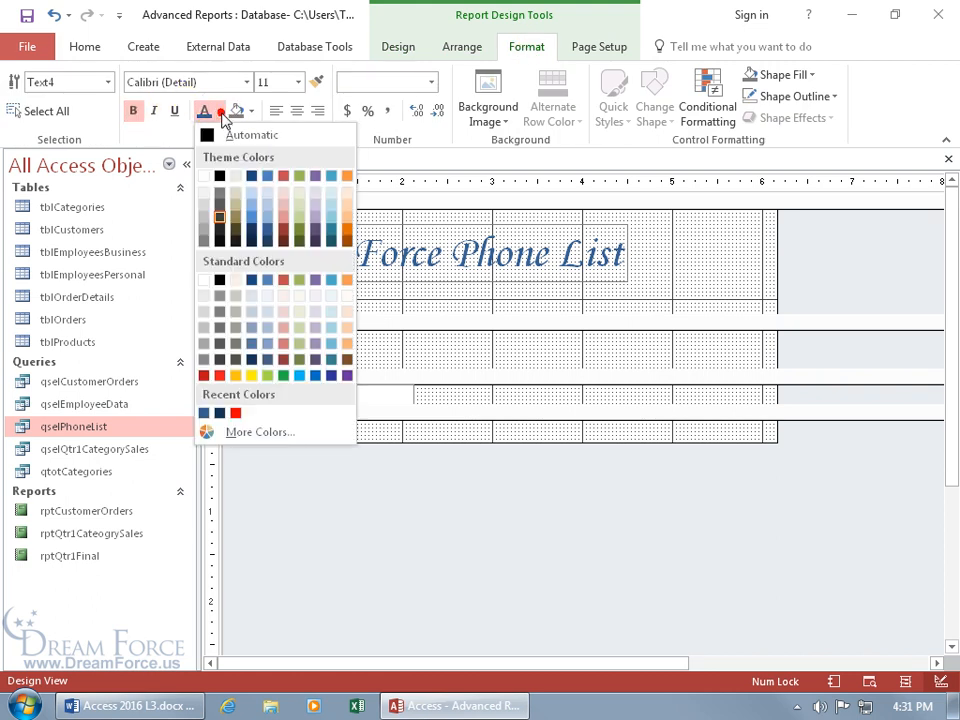
pyautogui.click(220, 373)
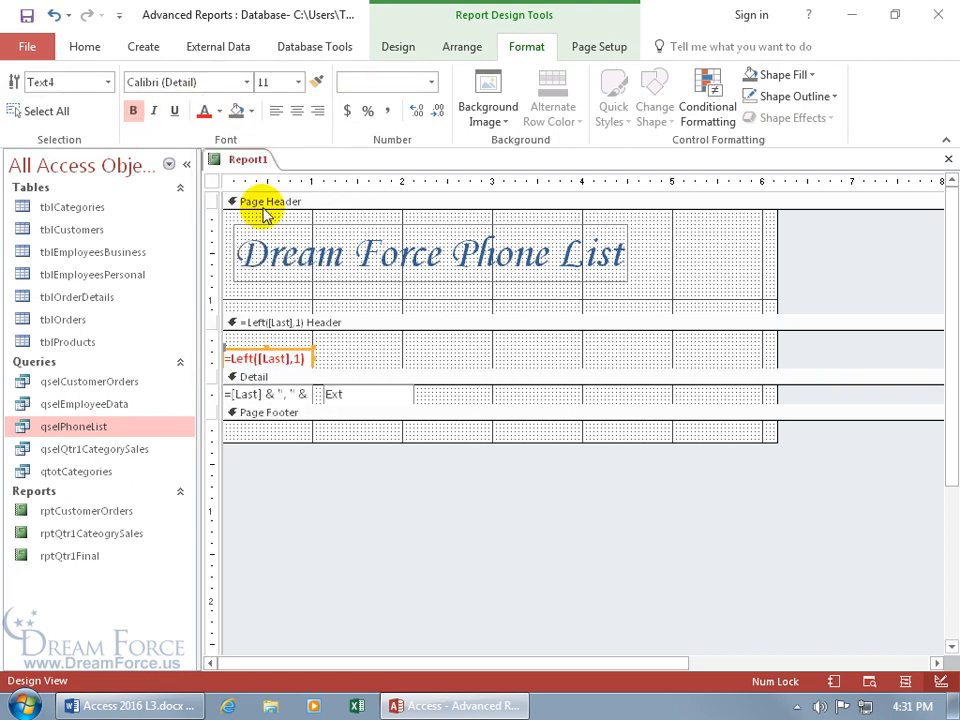
# Step: Set the =Left([Last],1) text box's font size to 14 and preview the report for print
pyautogui.click(298, 82)
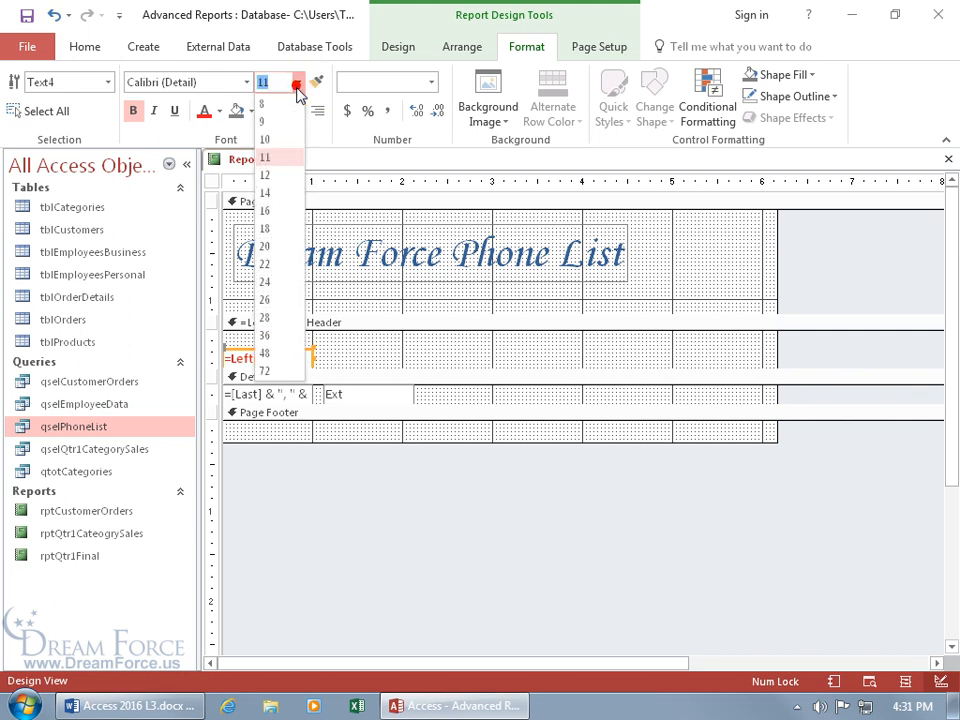
pyautogui.click(268, 193)
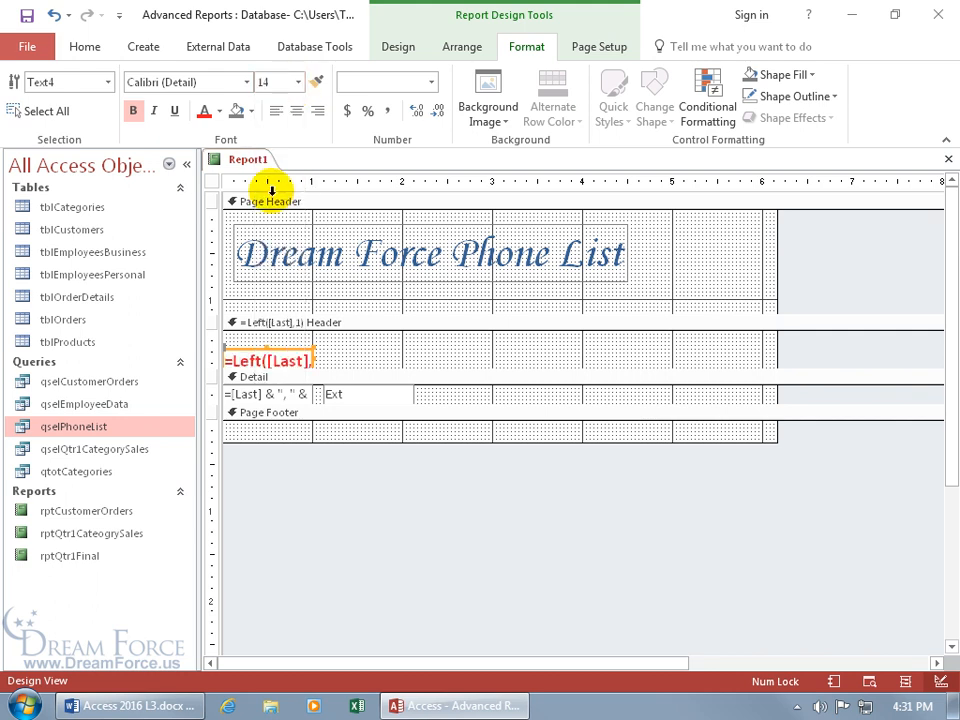
pyautogui.rightClick(248, 168)
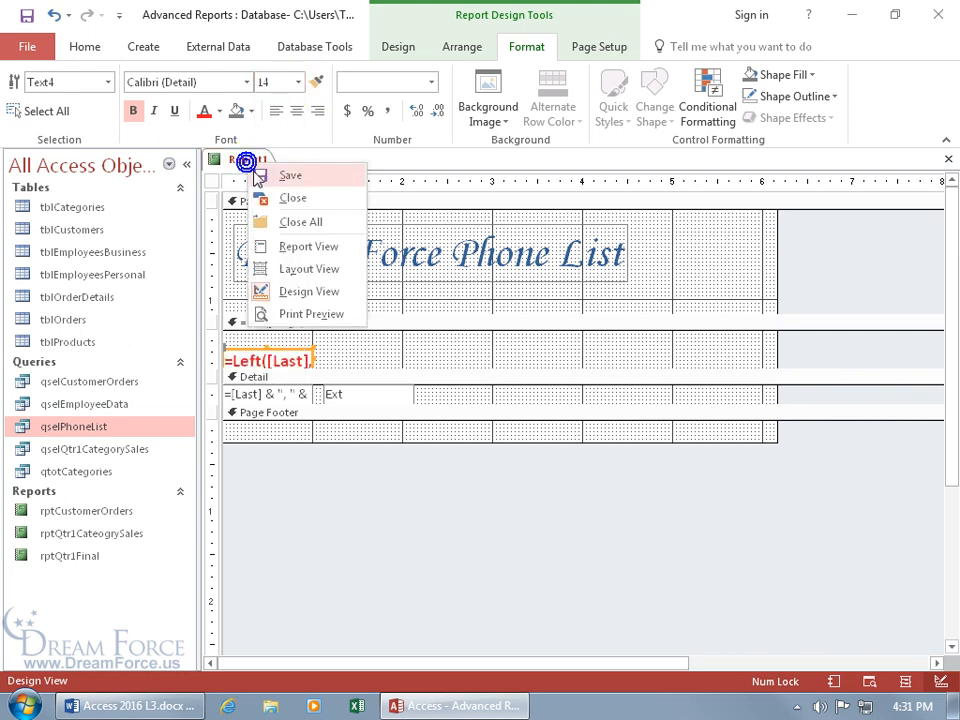
pyautogui.click(285, 313)
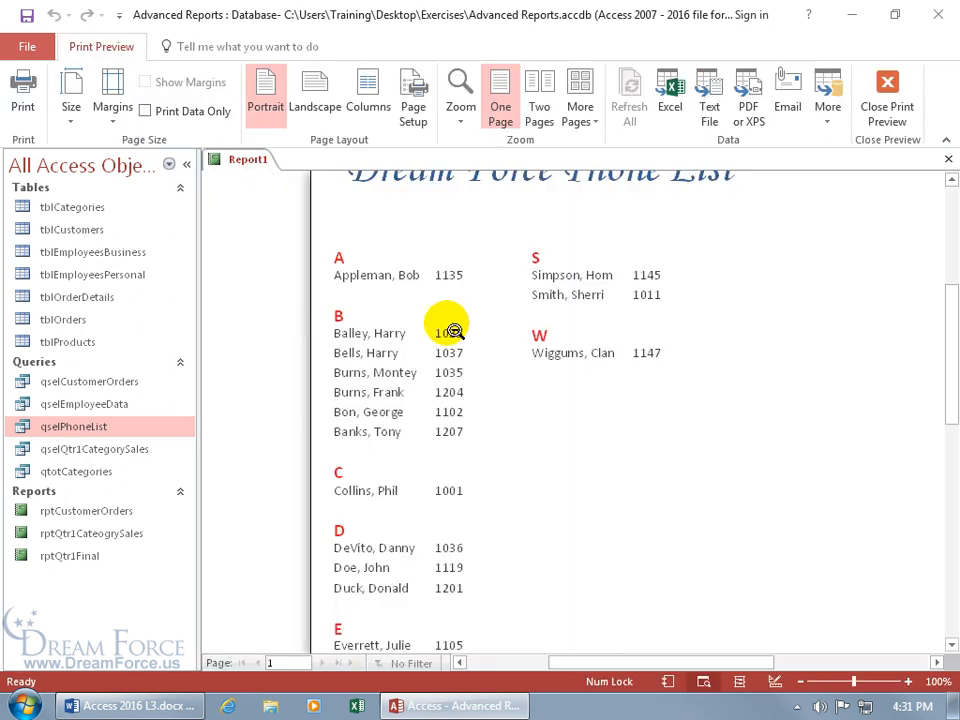